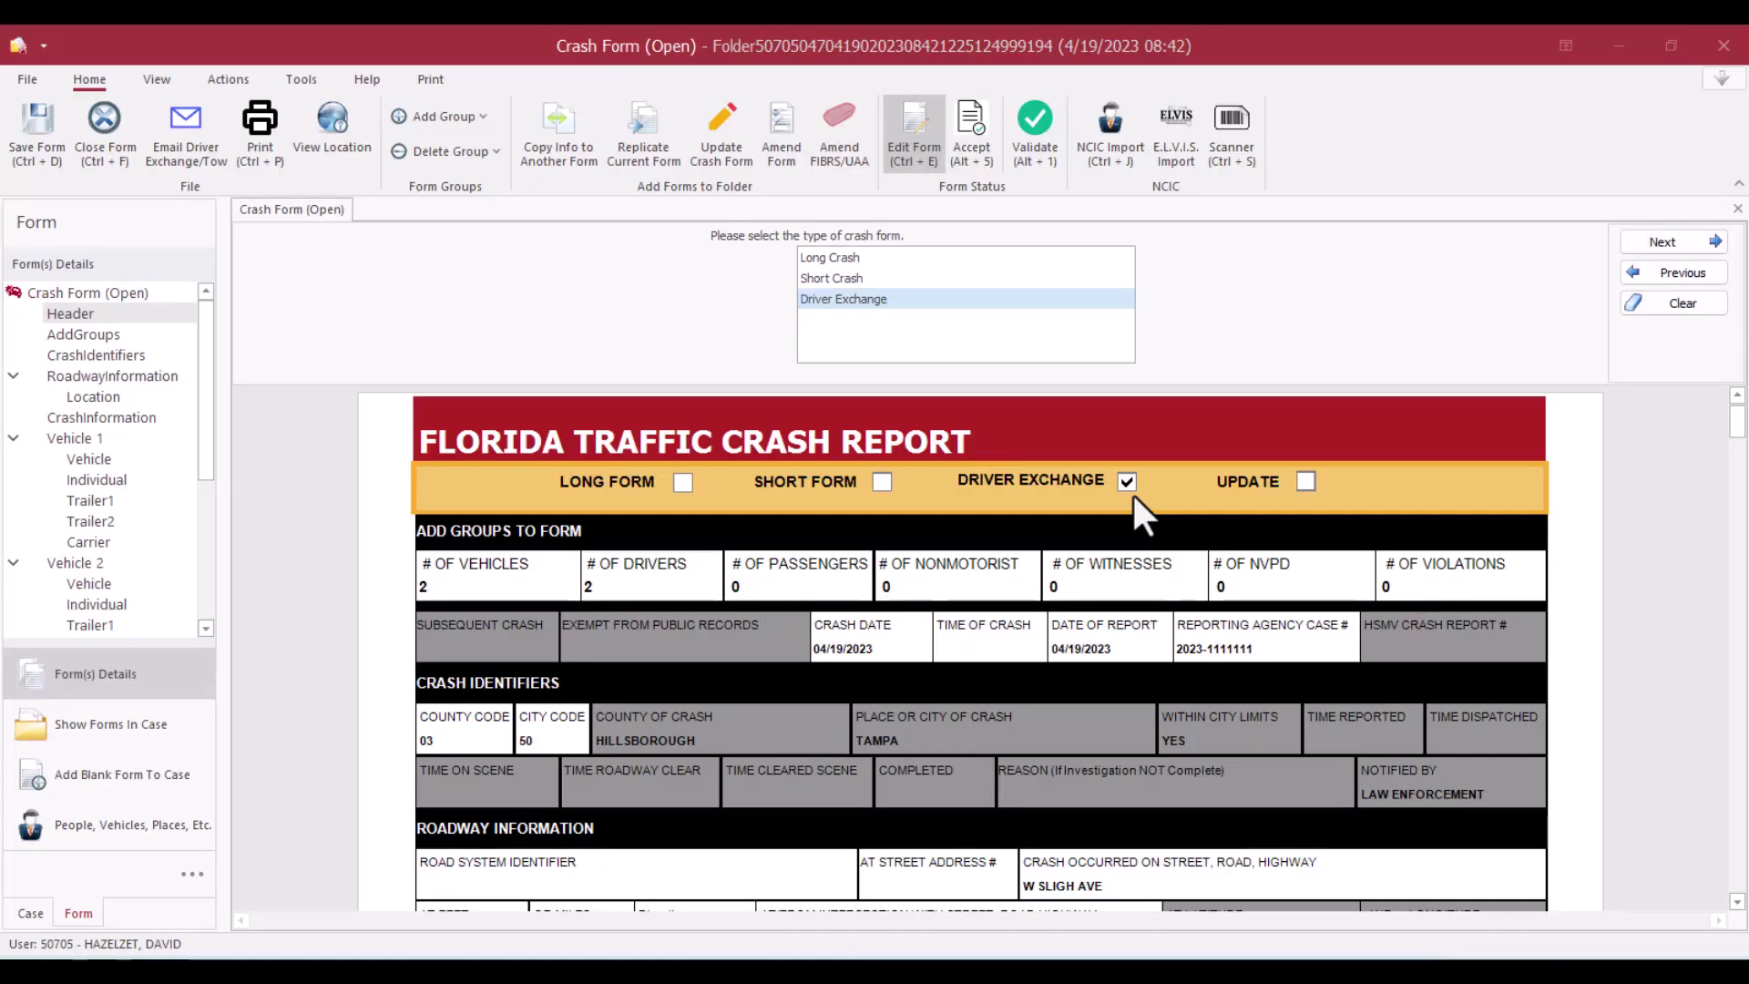
- Set the crash form type to Long Crash, start locating the crash's street address, and go to the form's diagram section
click(844, 259)
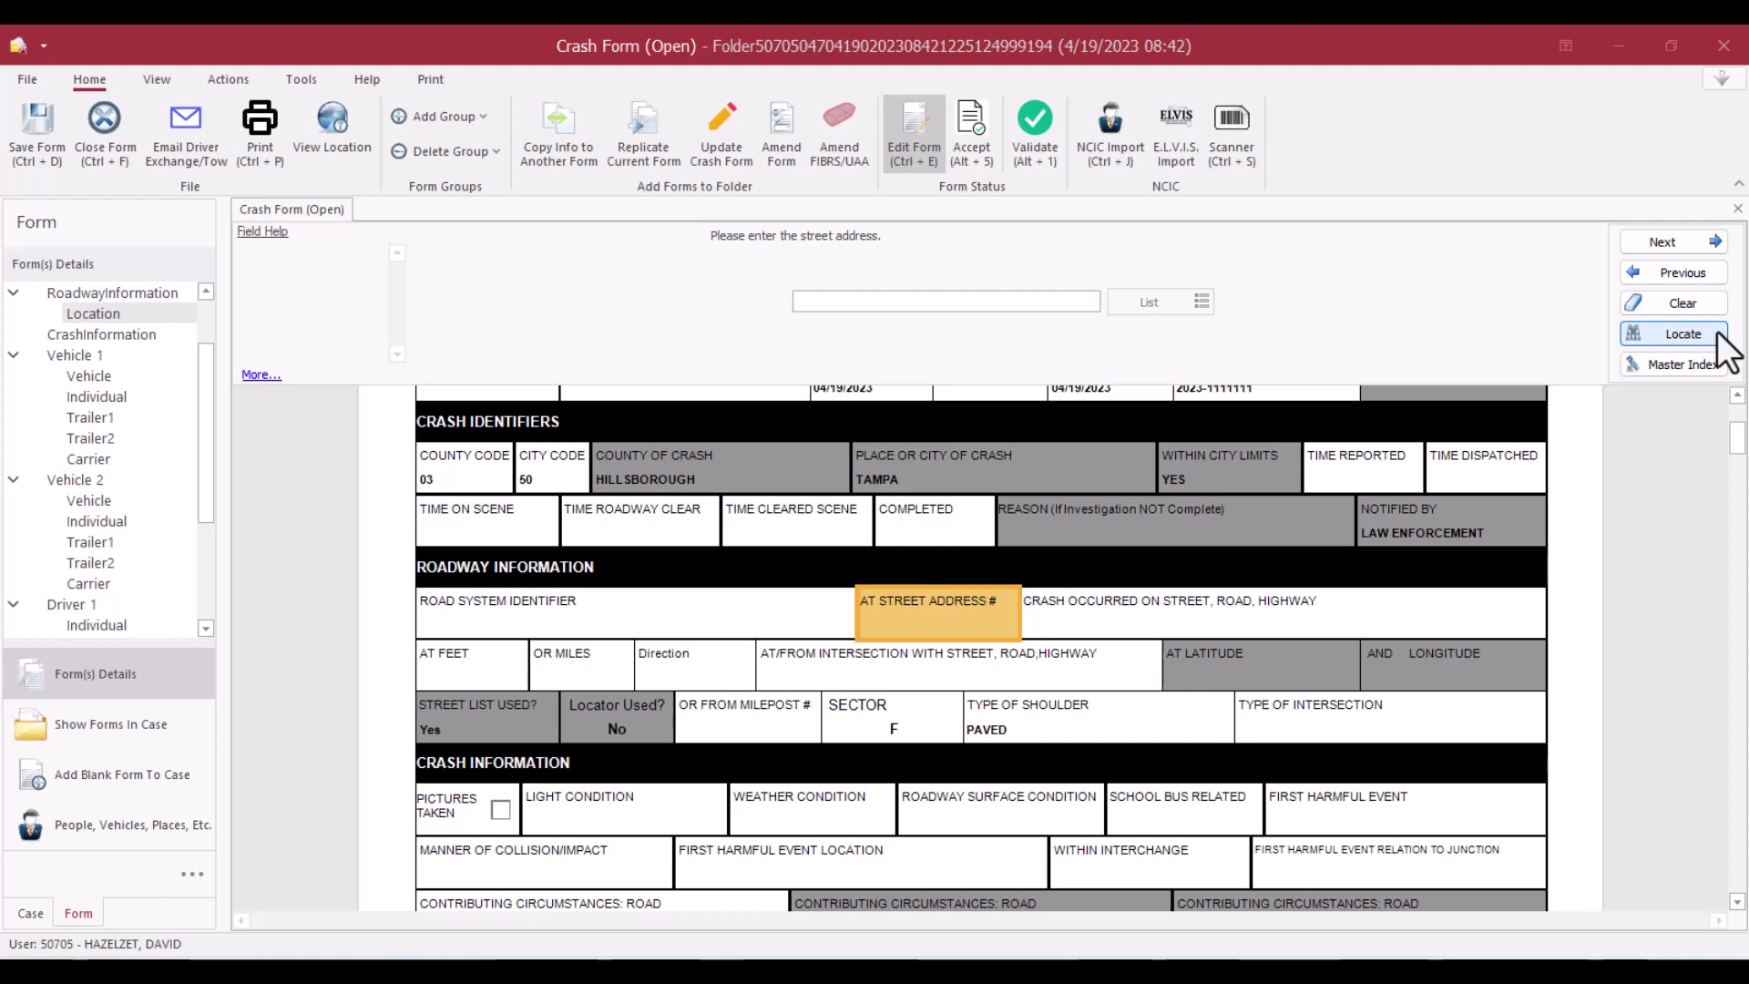
click(1718, 334)
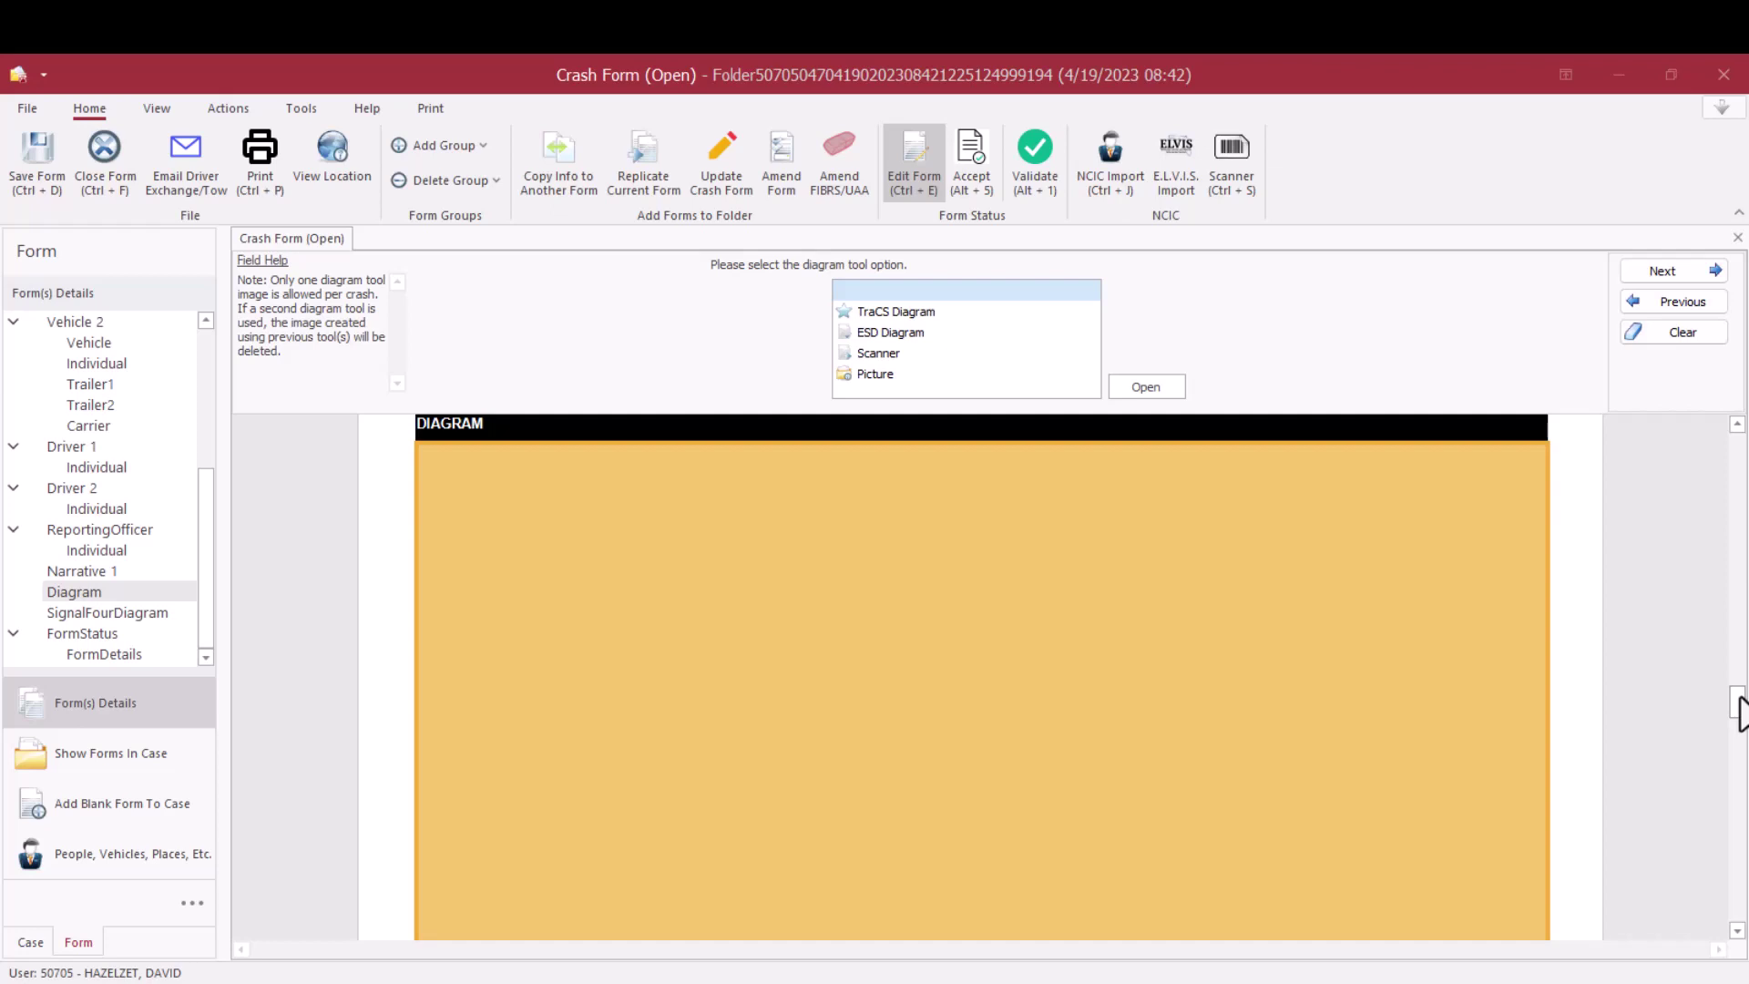
drag(1740, 713, 1739, 808)
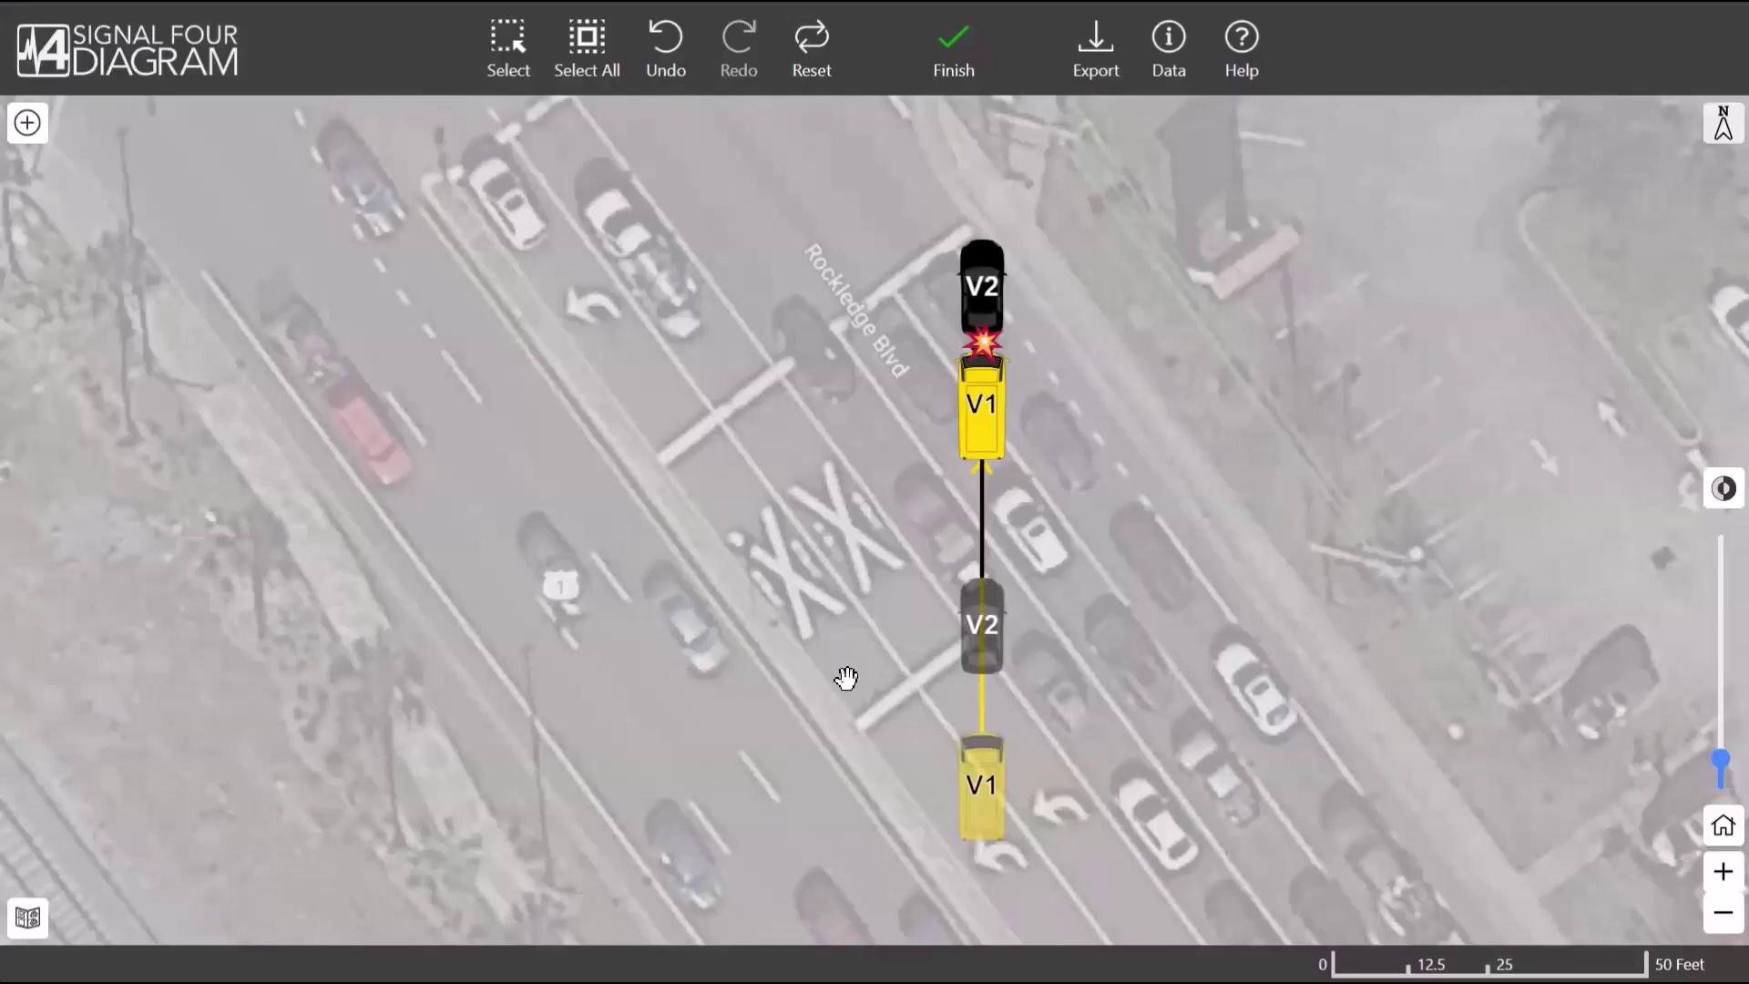
- Display the table of participants reported in the crash
drag(846, 677, 810, 645)
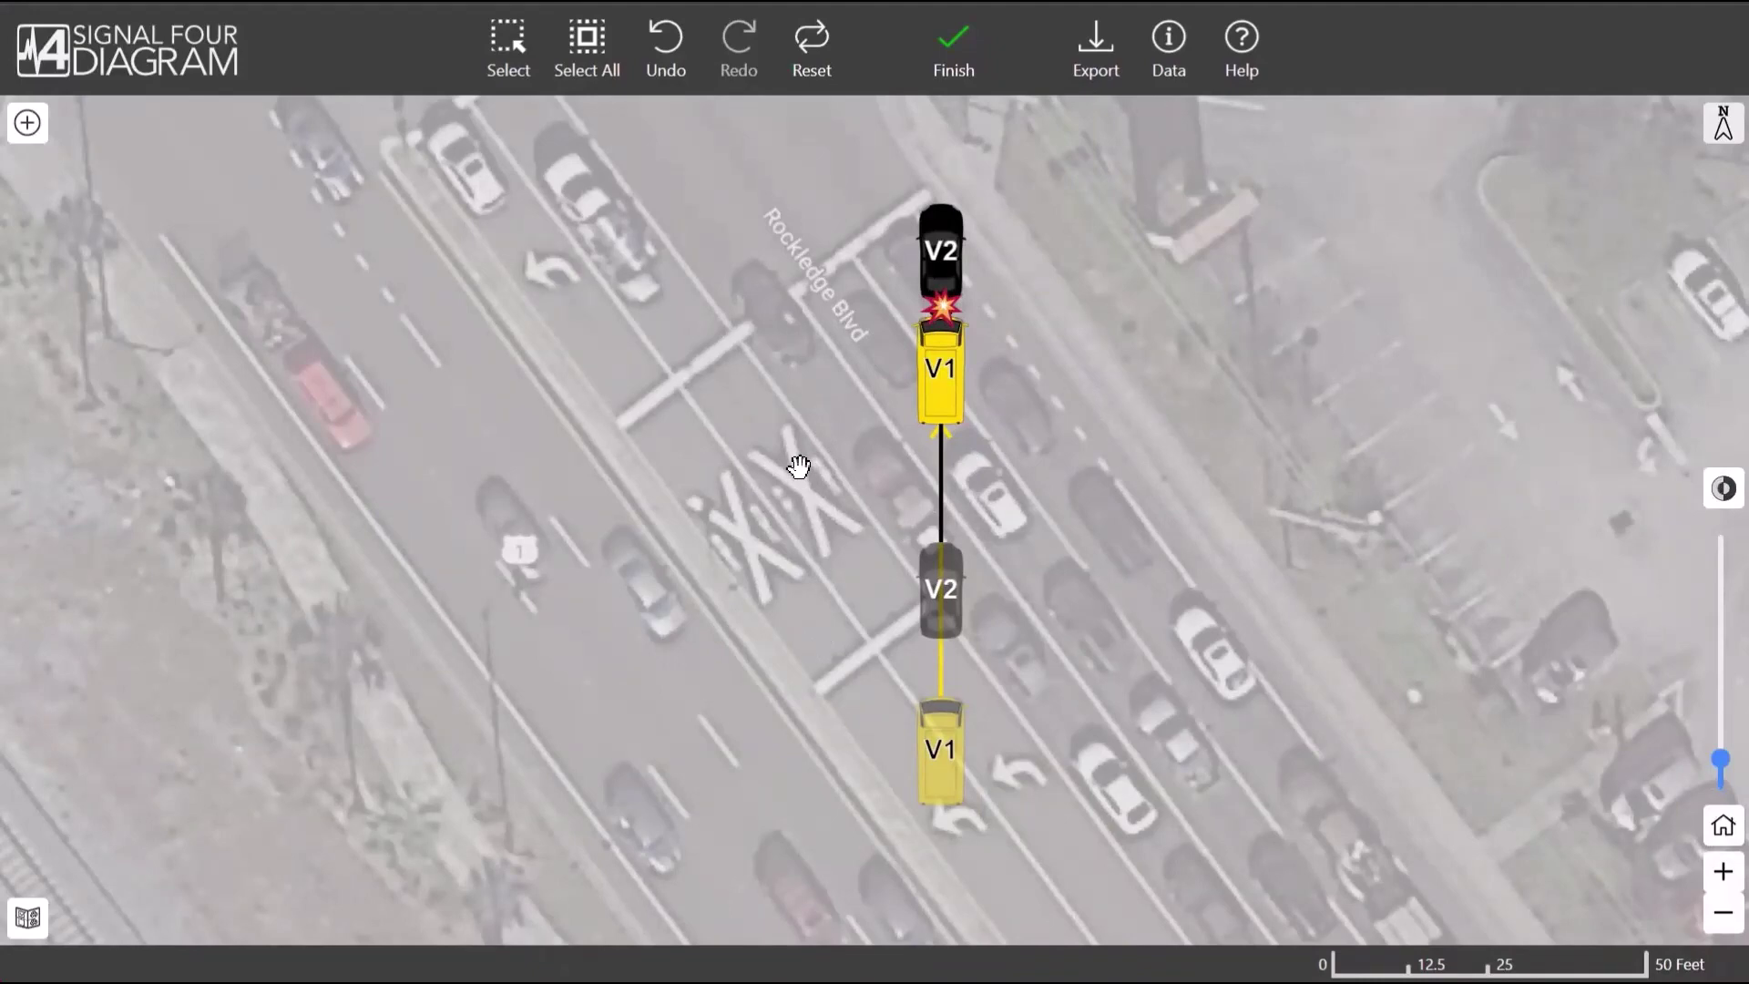
click(29, 922)
drag(1071, 470, 1159, 474)
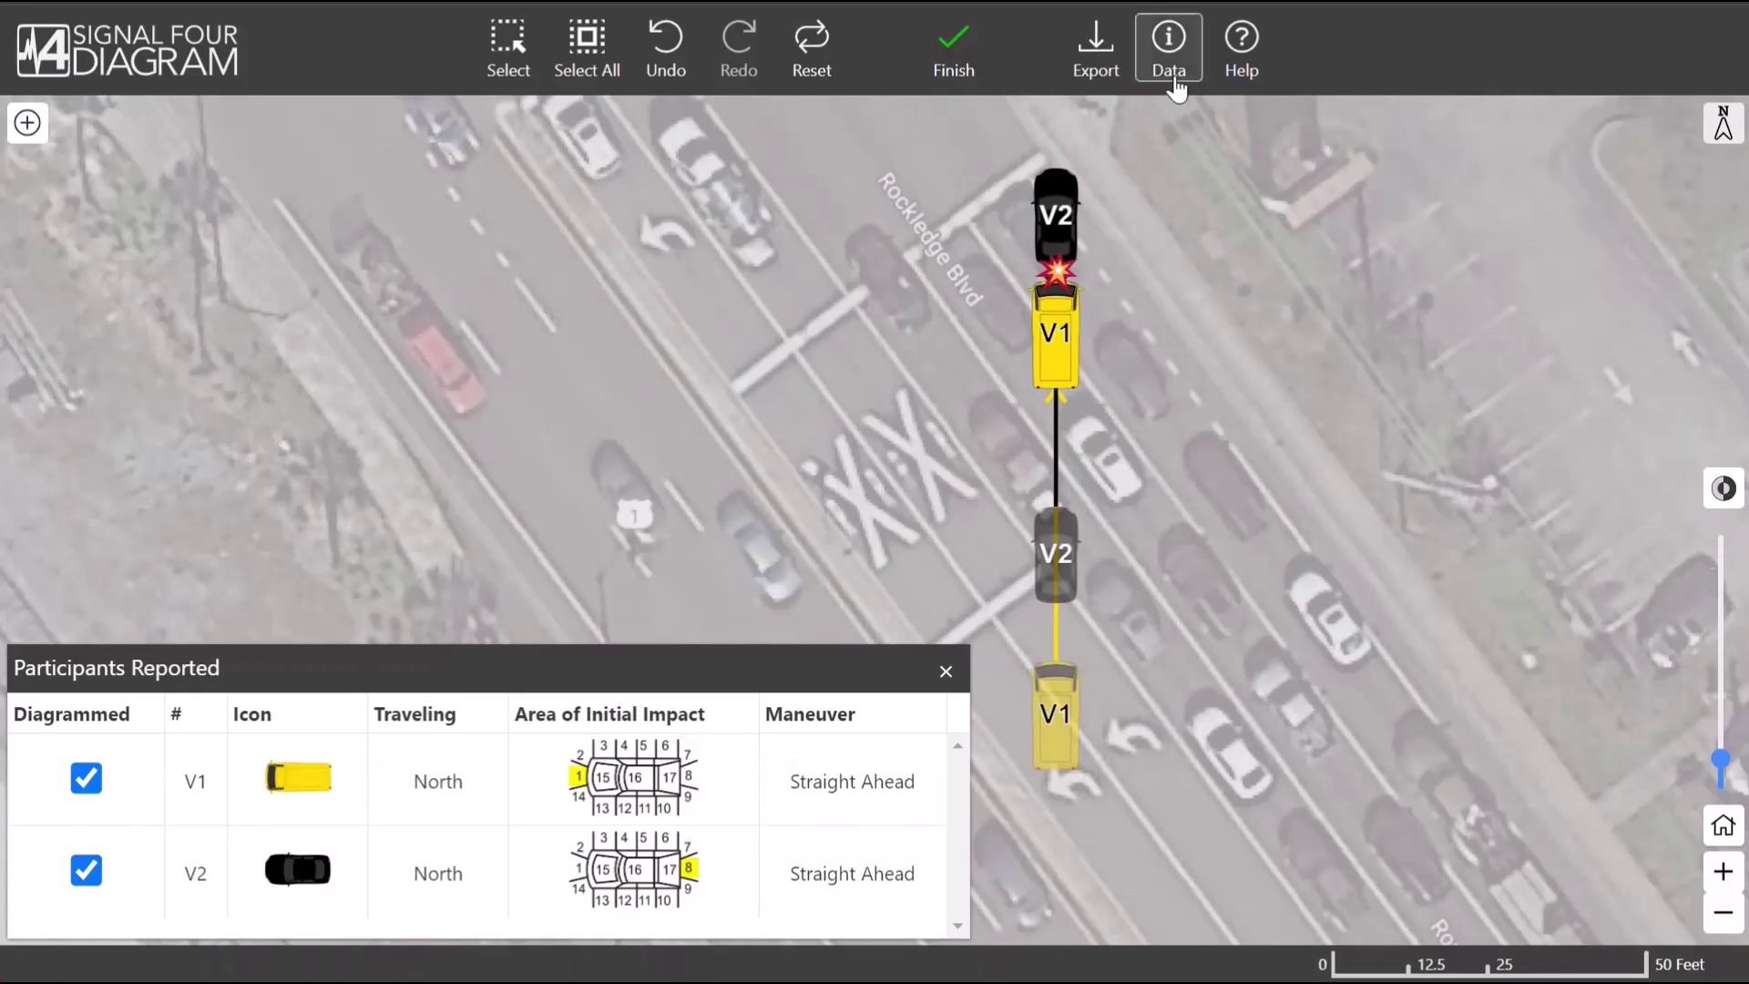
- Review the crash report data for the location and vehicles, and close it together with the participants table
click(1173, 84)
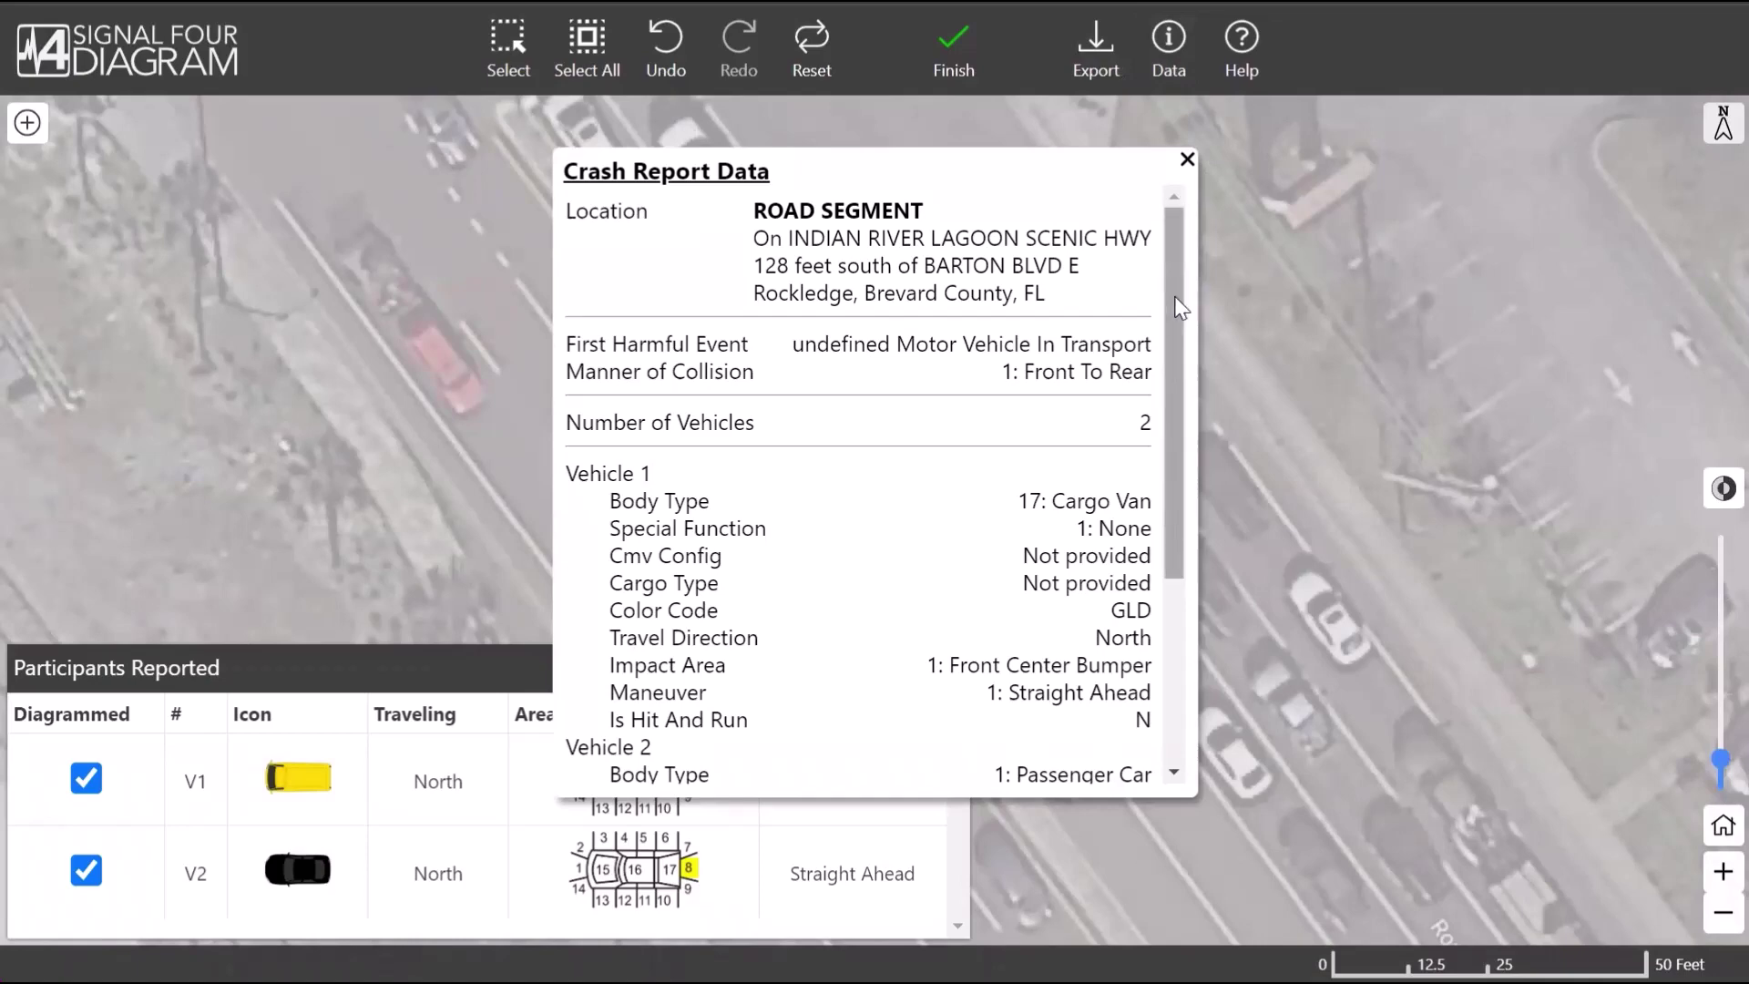
drag(1175, 305, 1182, 508)
click(1186, 160)
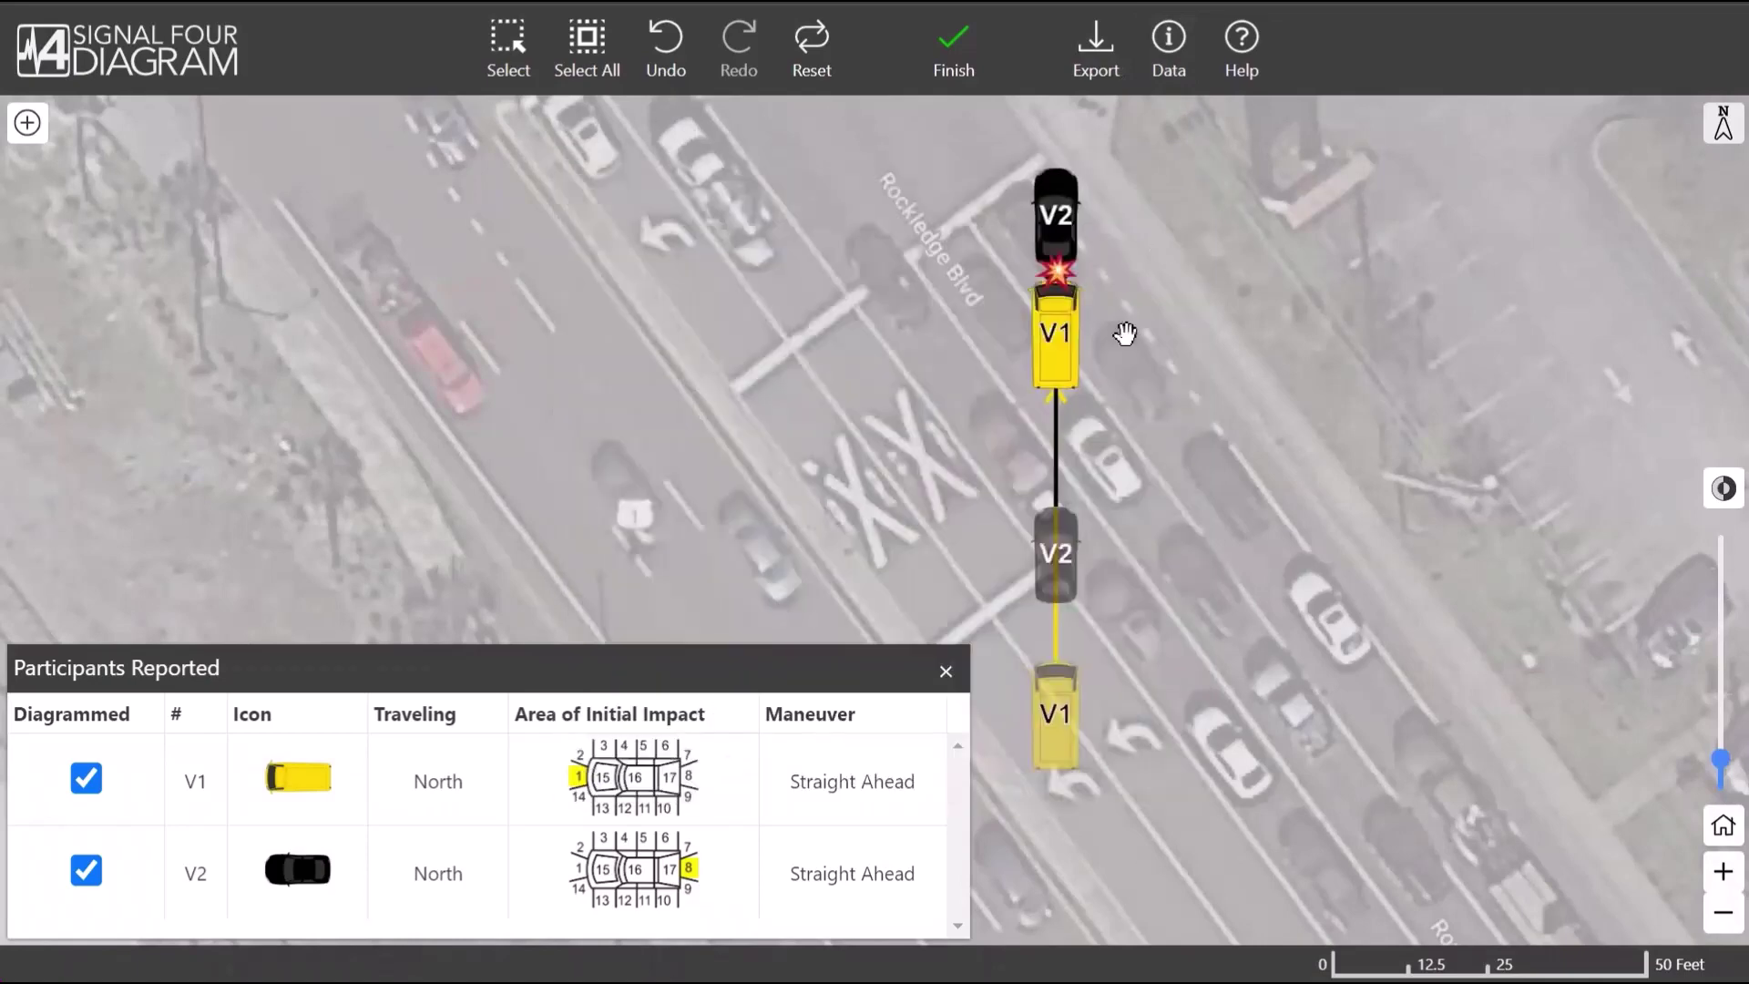
click(945, 674)
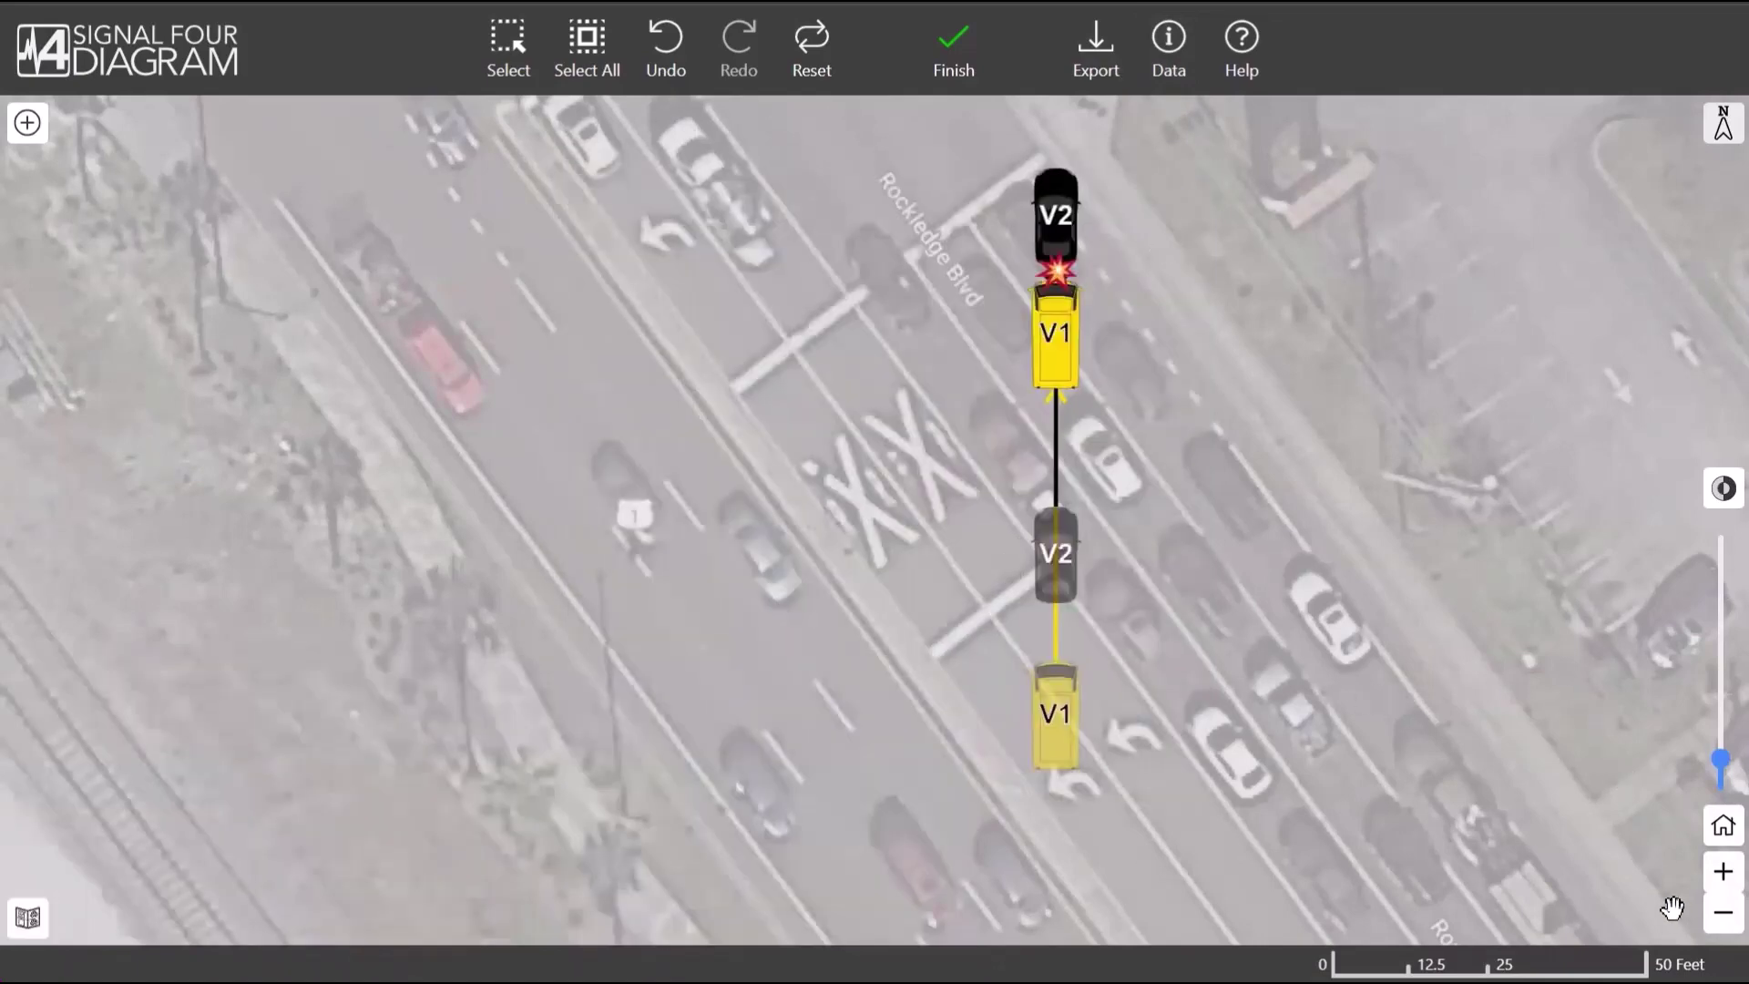
- Inspect the crash scene and surrounding area at different zoom levels, and return to the home view
click(1722, 871)
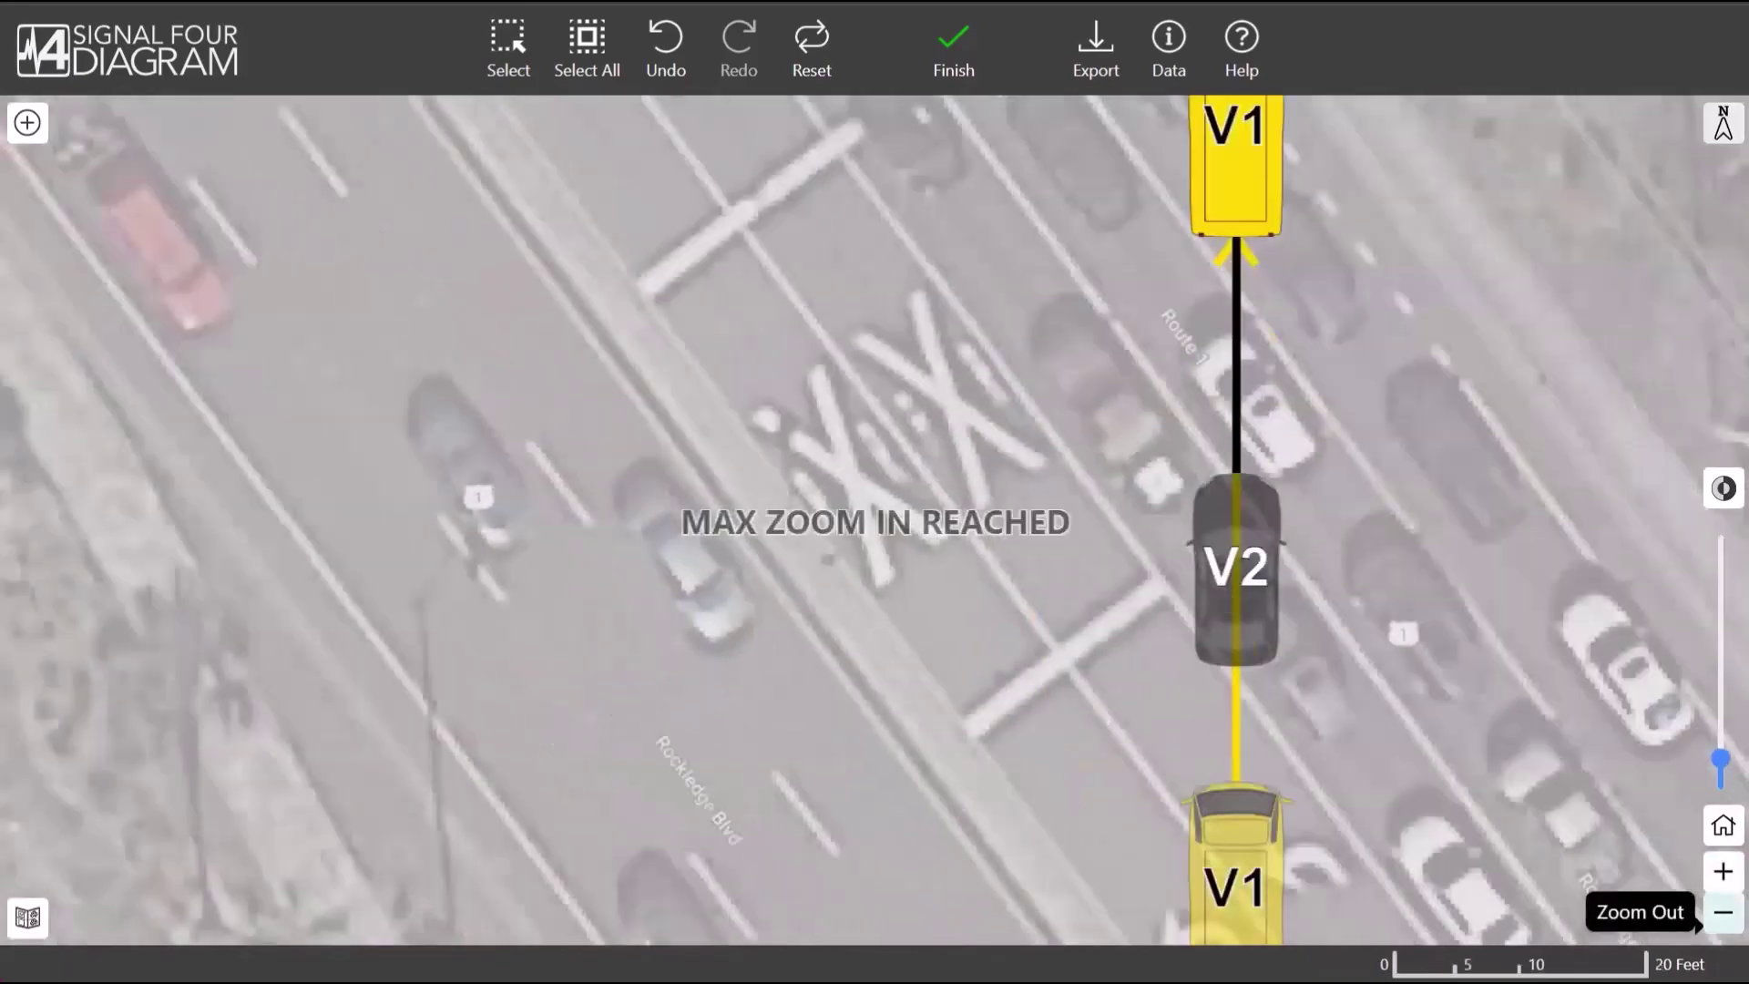
click(1722, 912)
drag(1495, 507, 1342, 550)
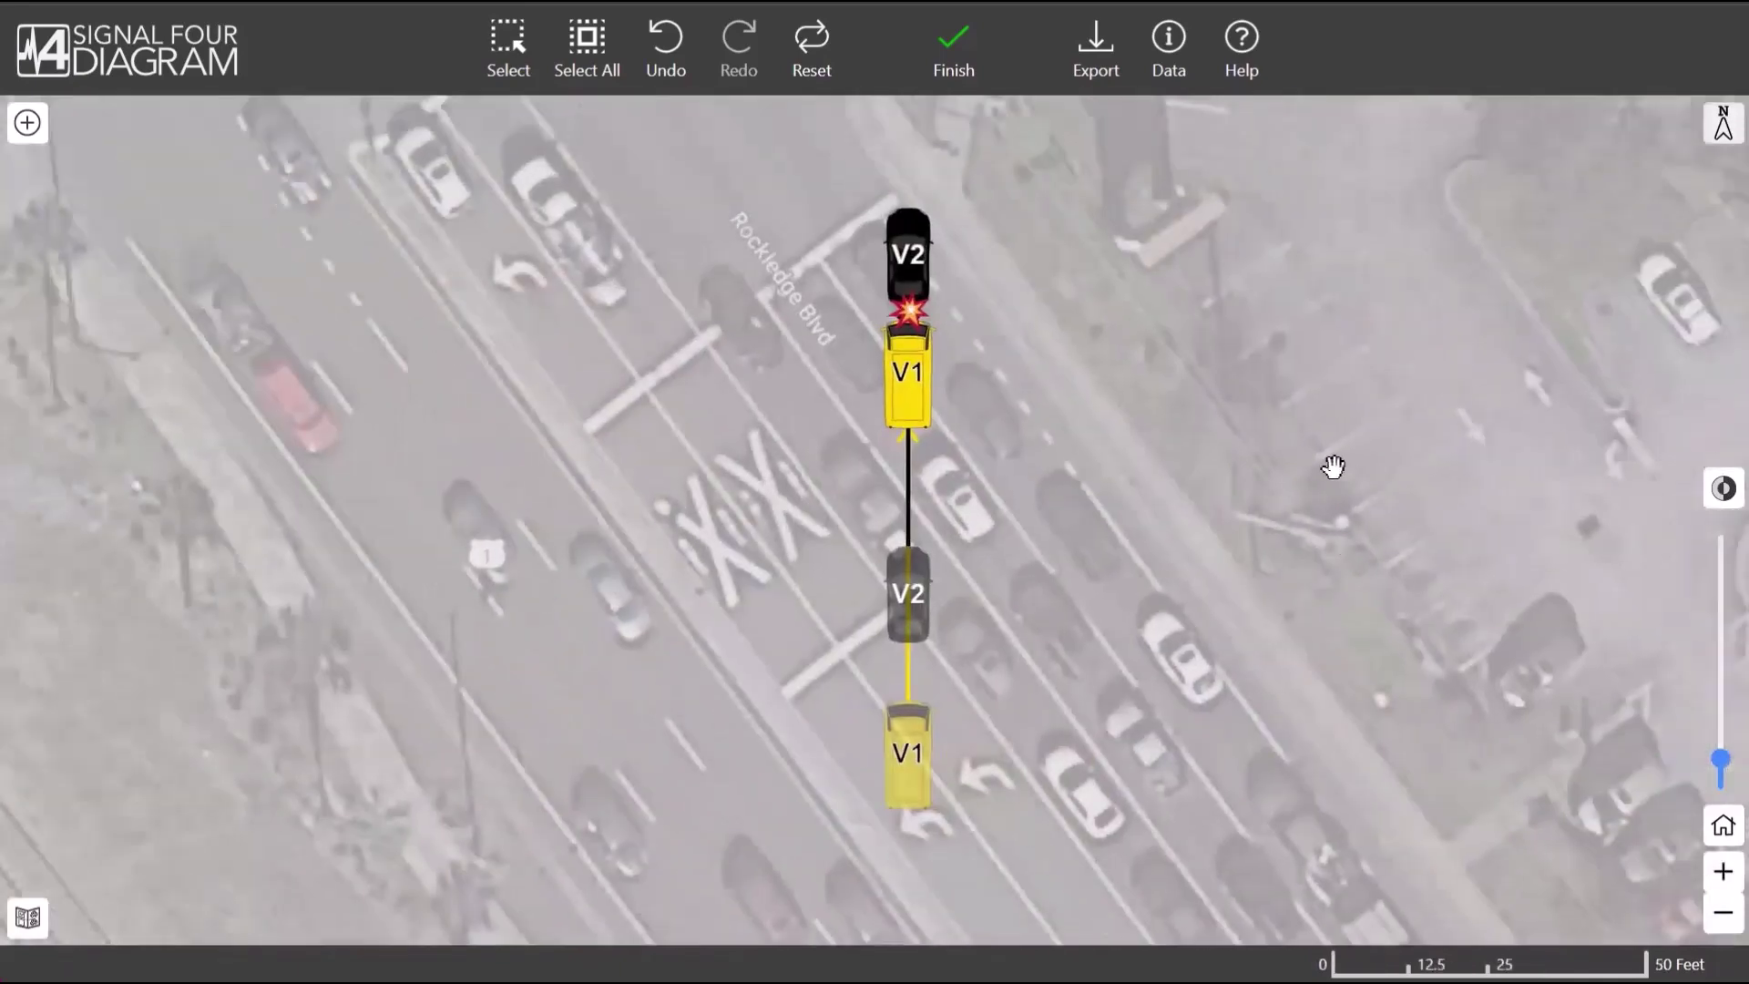
scroll(1318, 655, up, 2)
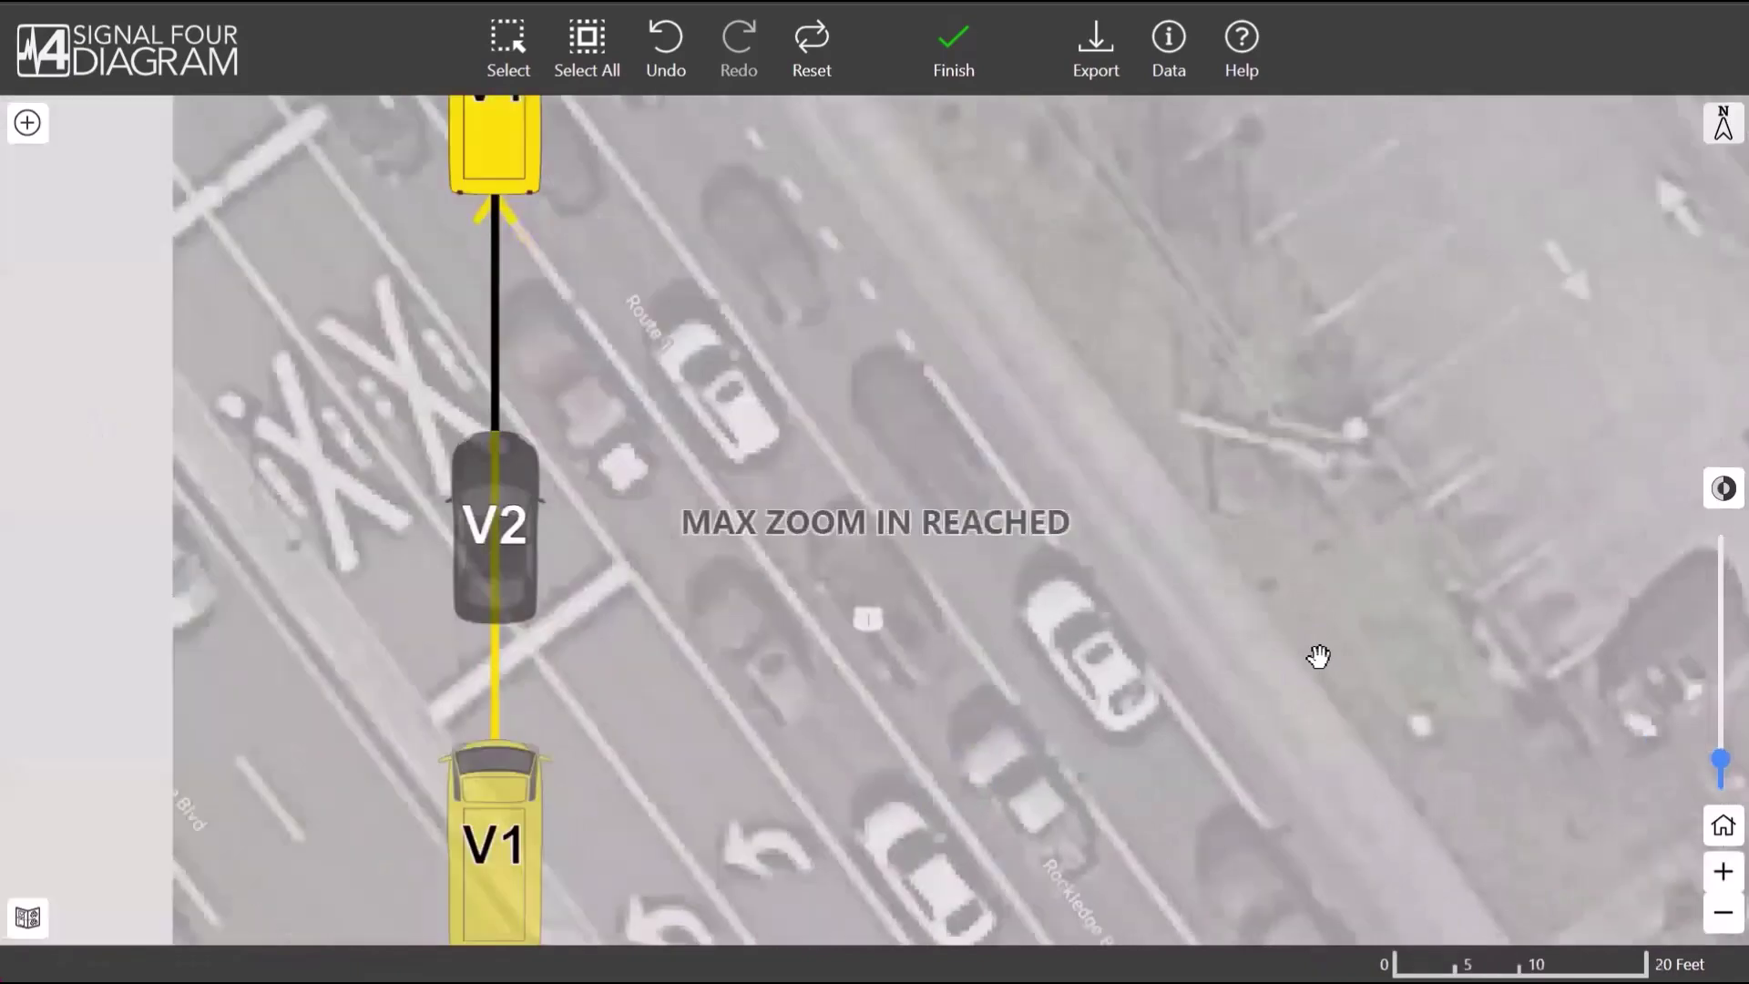
scroll(1319, 656, down, 2)
drag(1163, 406, 1191, 437)
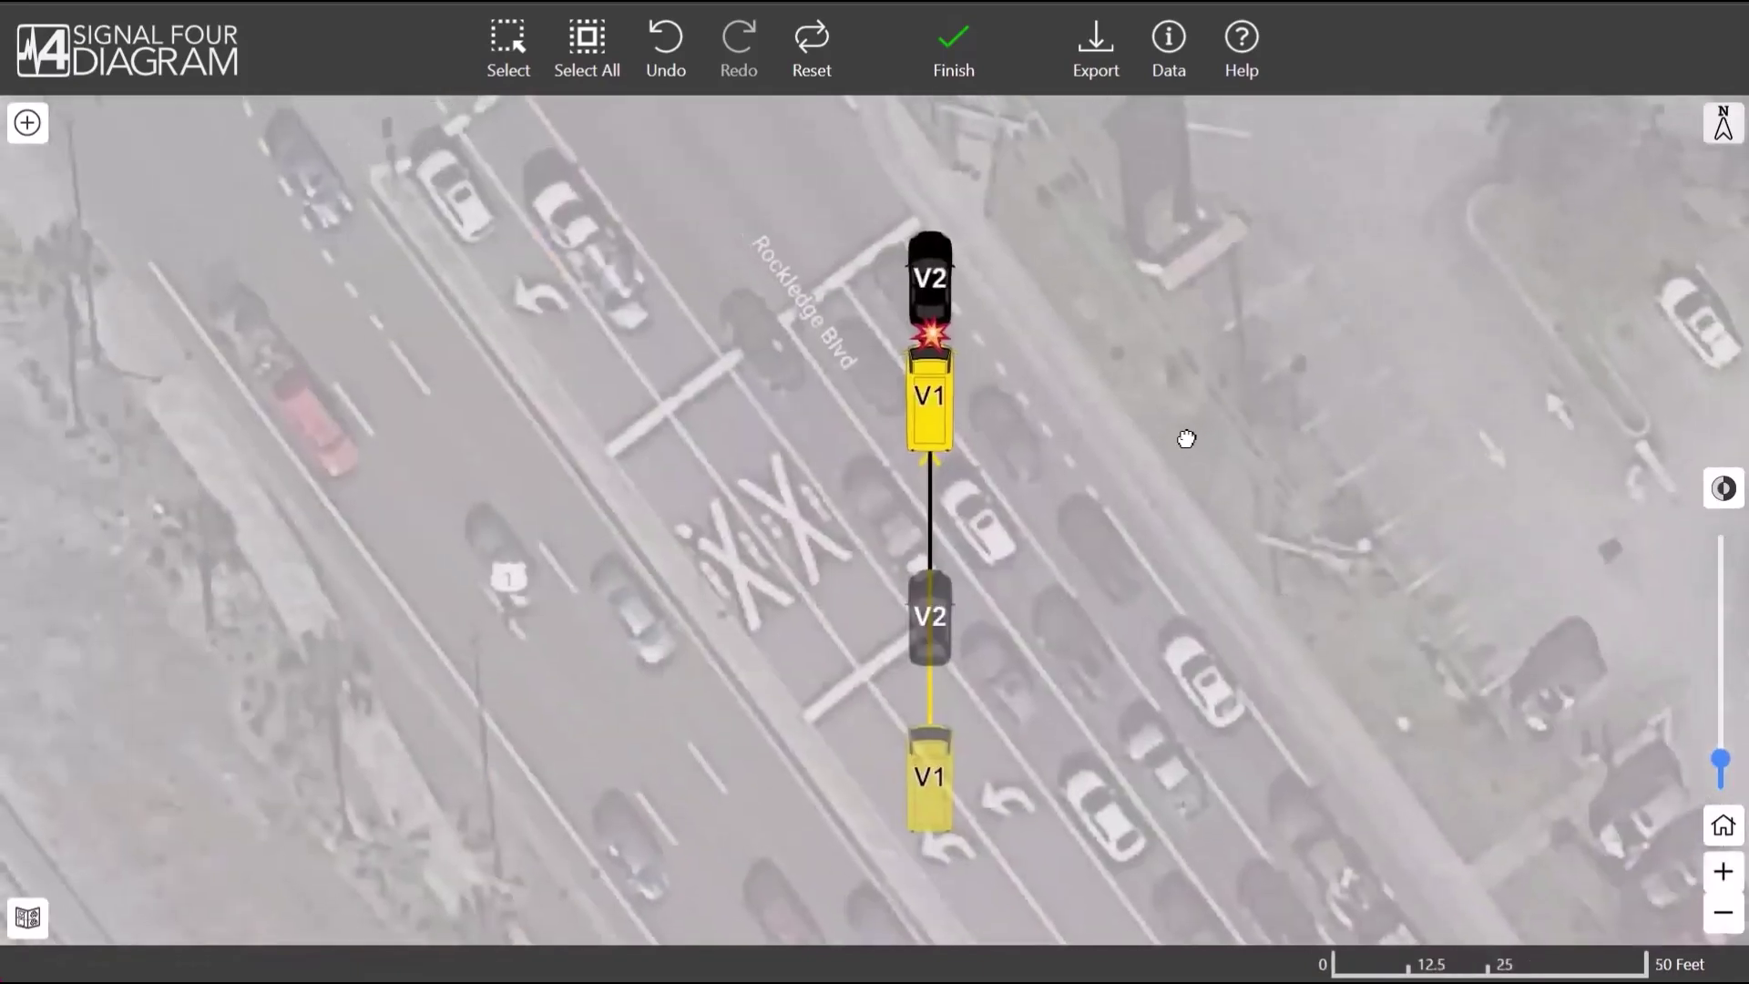
drag(1309, 465, 613, 589)
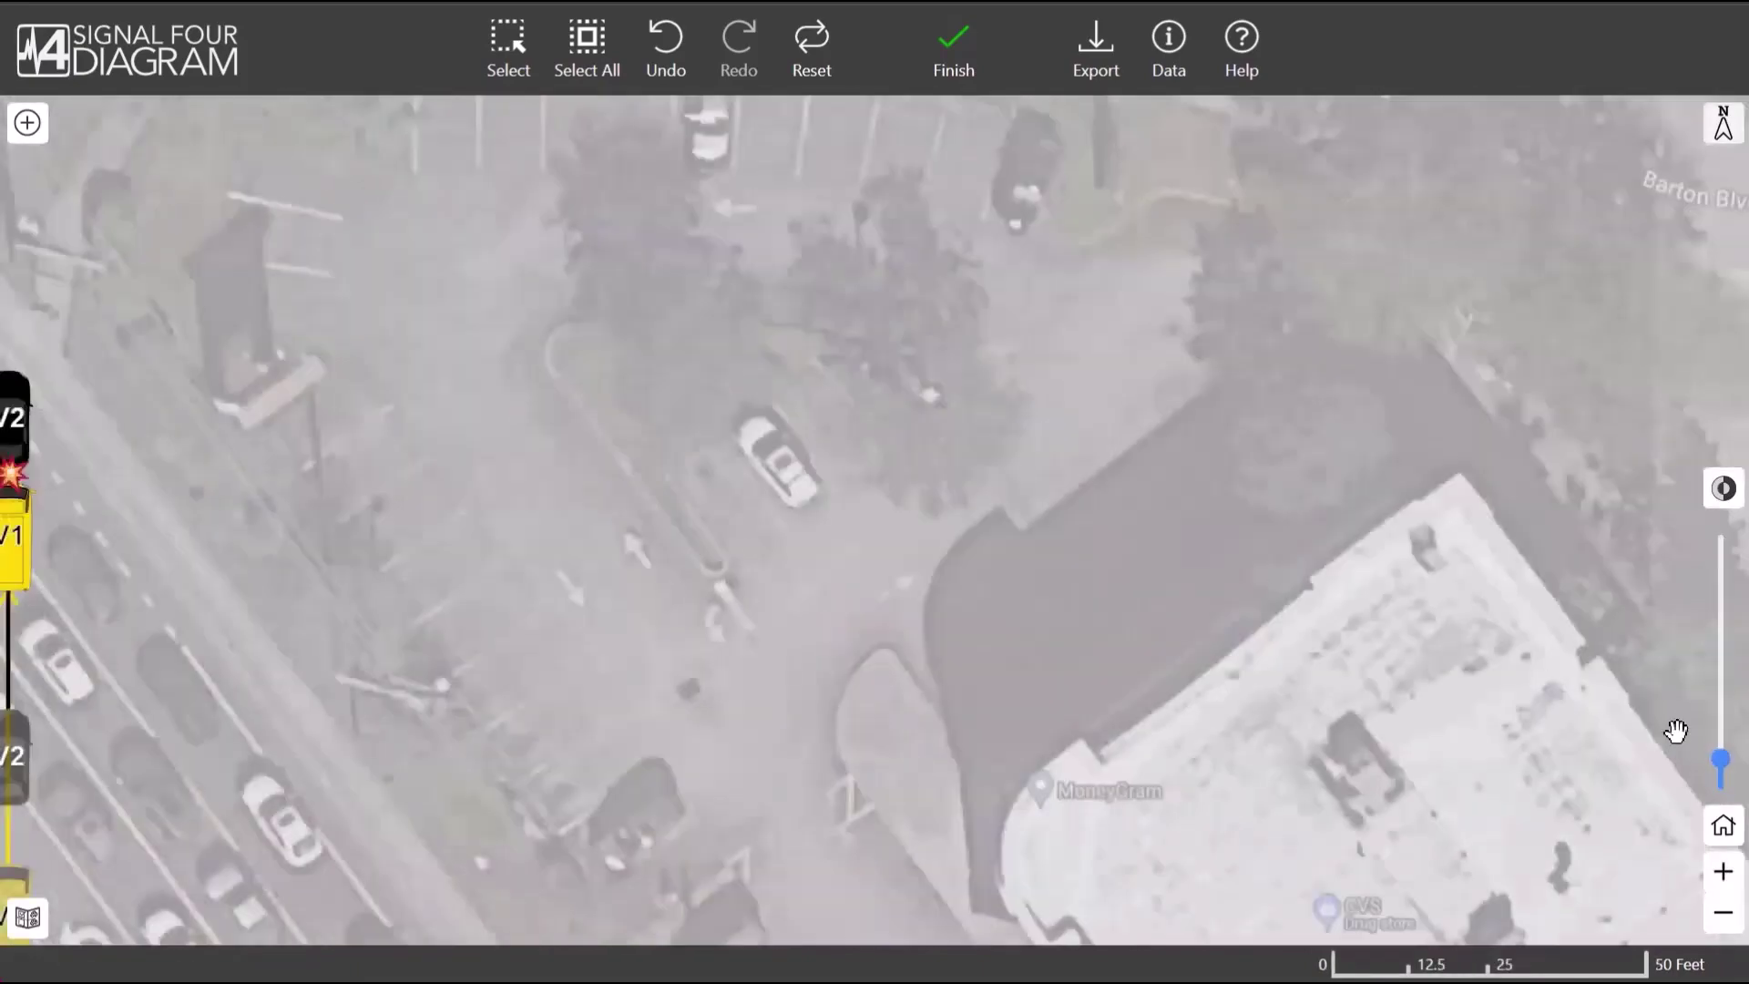
click(1723, 825)
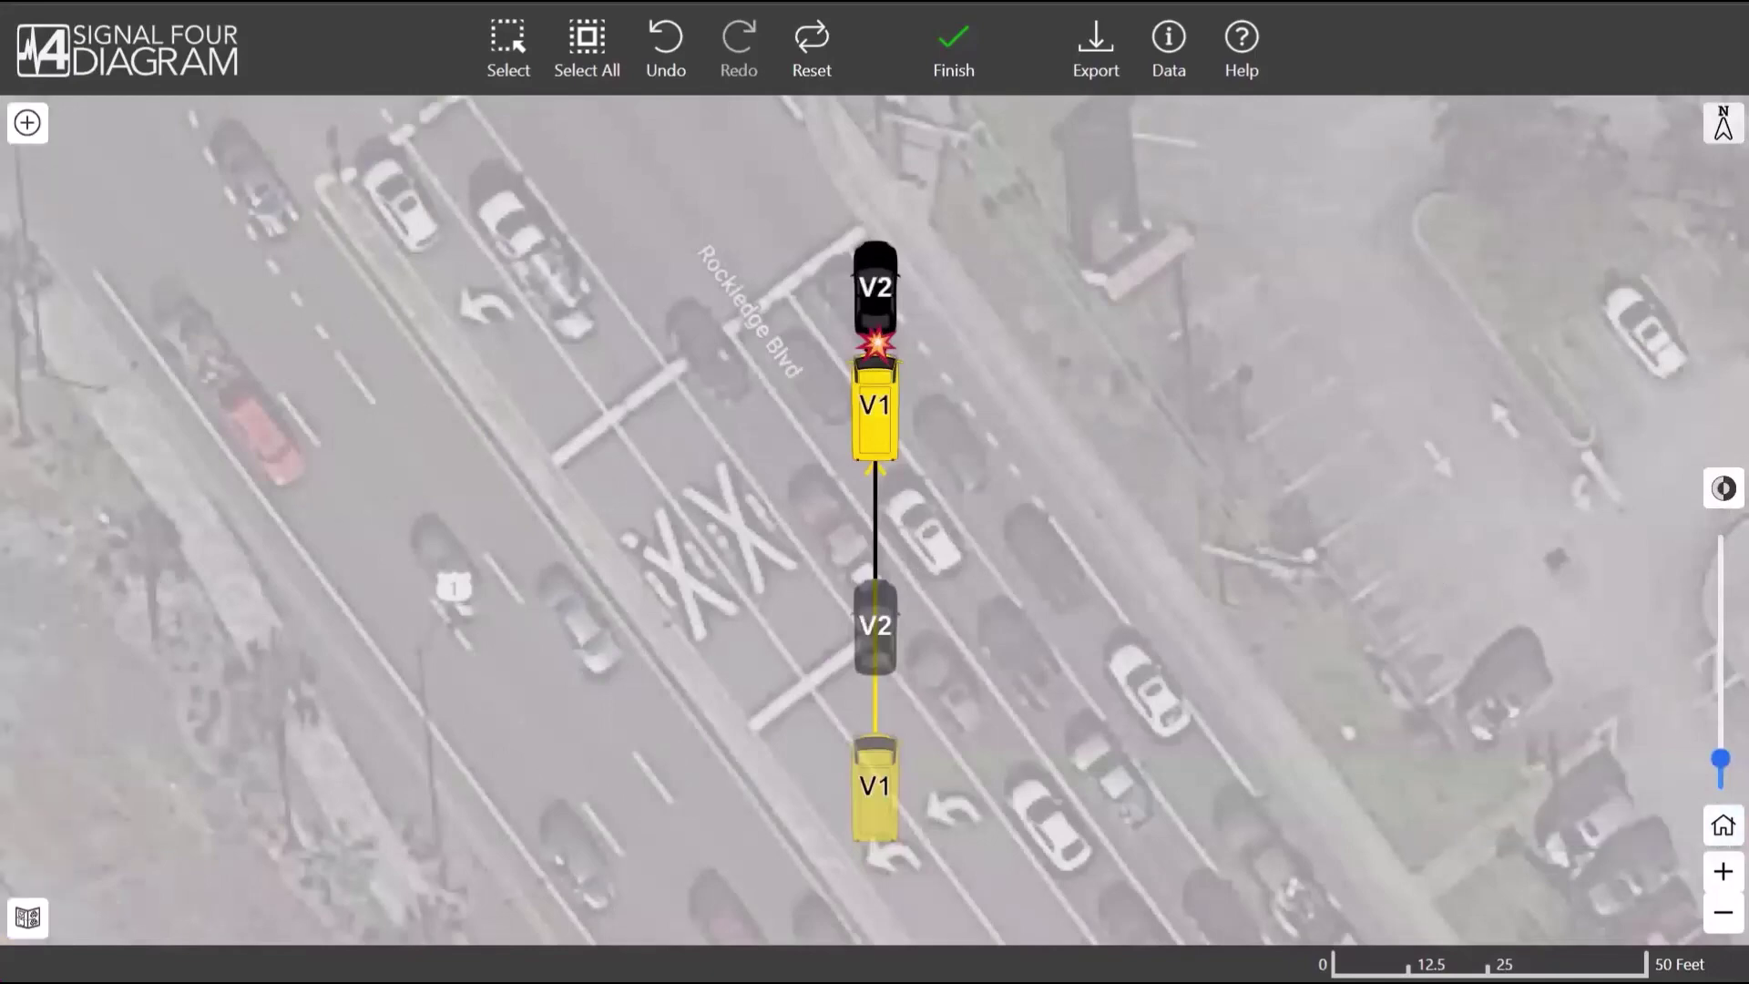
- Reduce the fading of the aerial background map so that it shows more strongly
mouse_move(1720, 759)
mouse_down()
mouse_move(1720, 663)
mouse_move(1719, 726)
mouse_up()
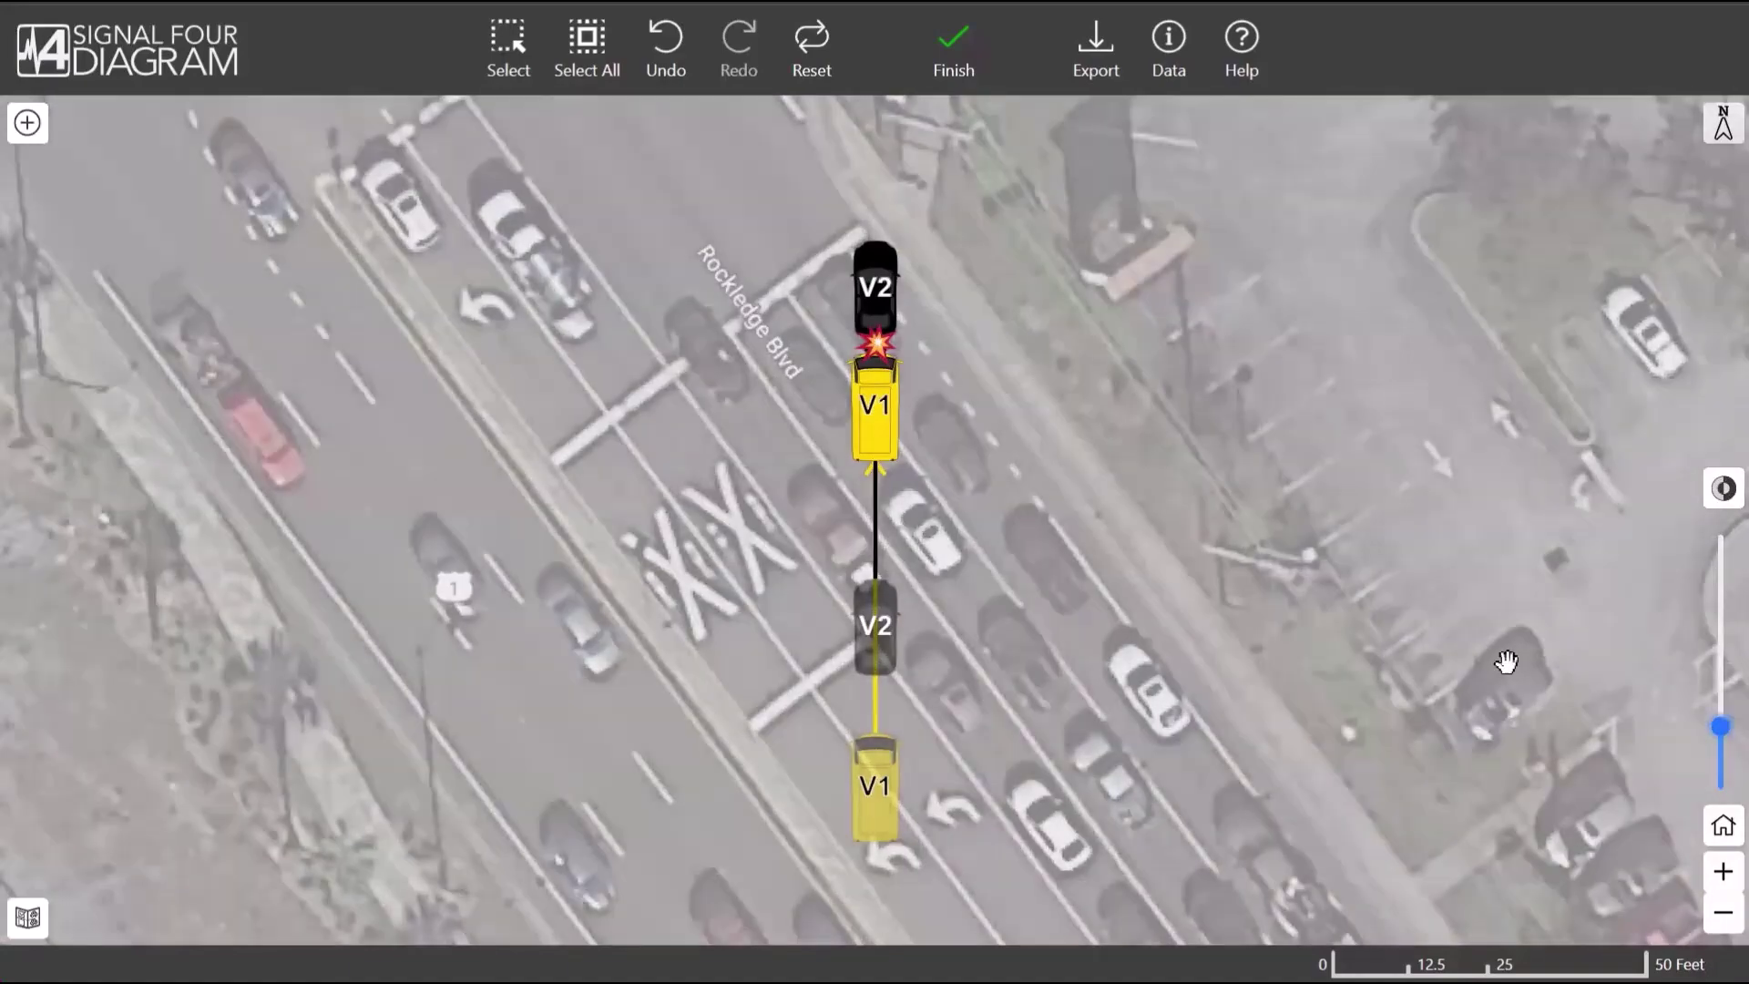
drag(1460, 603, 1417, 583)
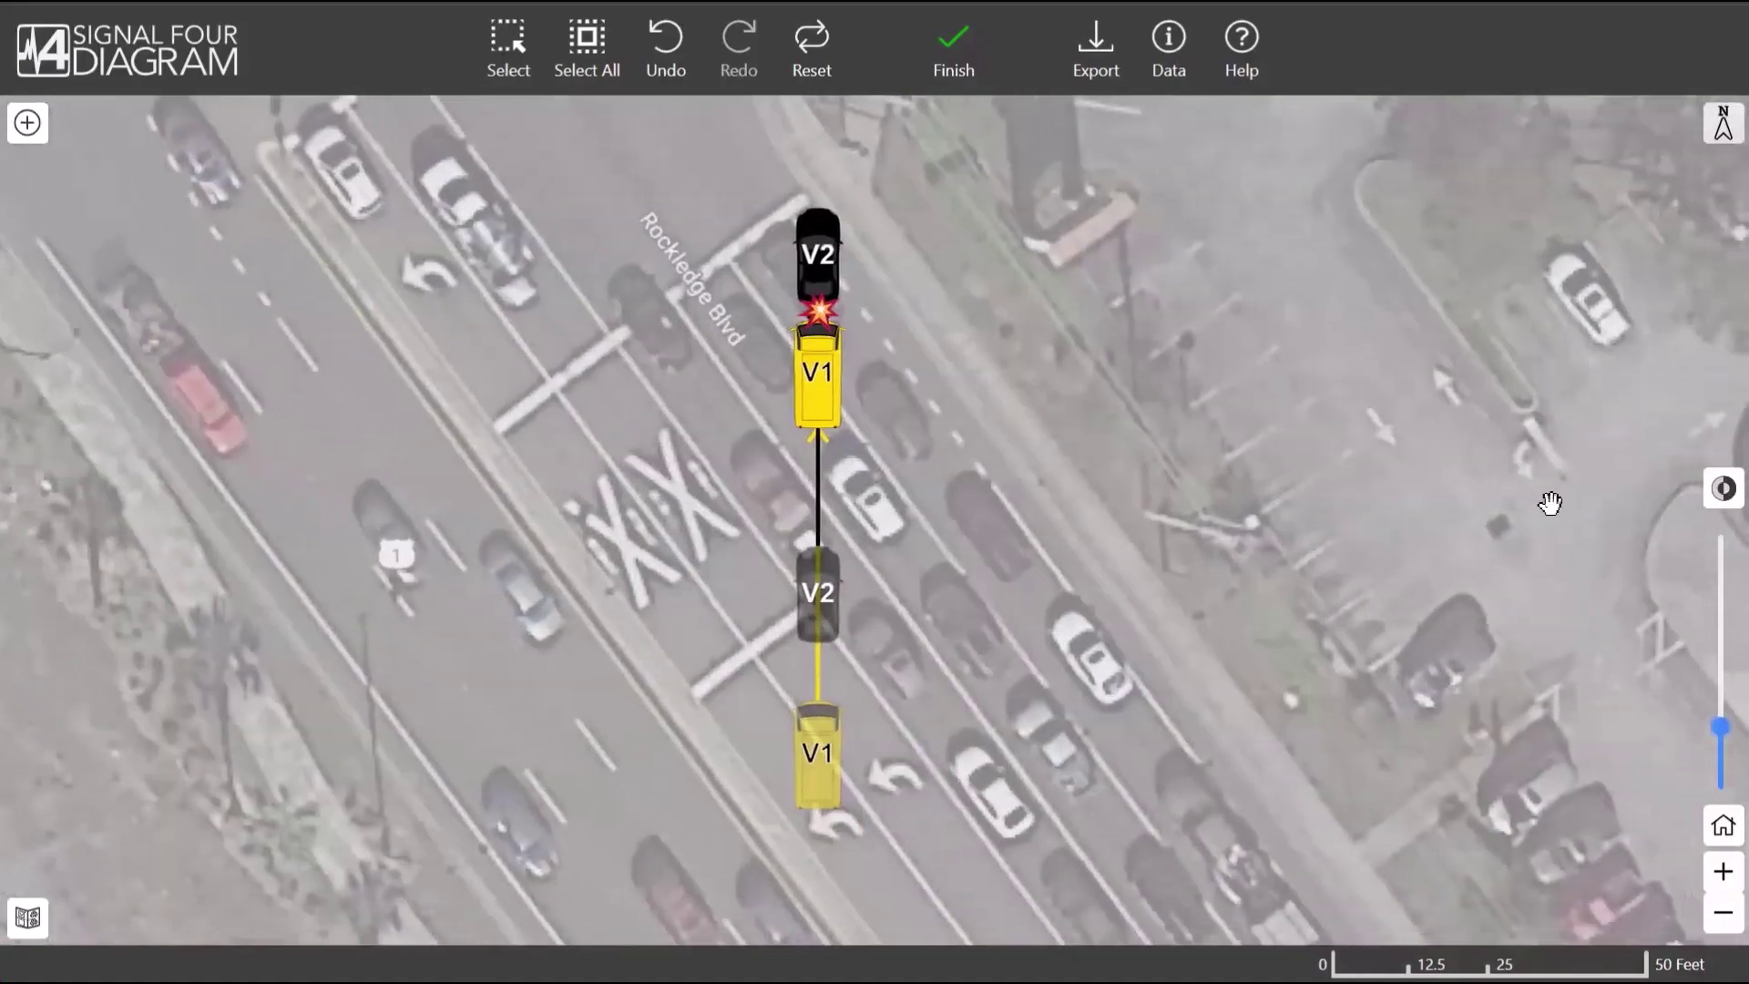
- Preview the diagram in the B&W Map and All B&W modes, and restore Color
click(1722, 489)
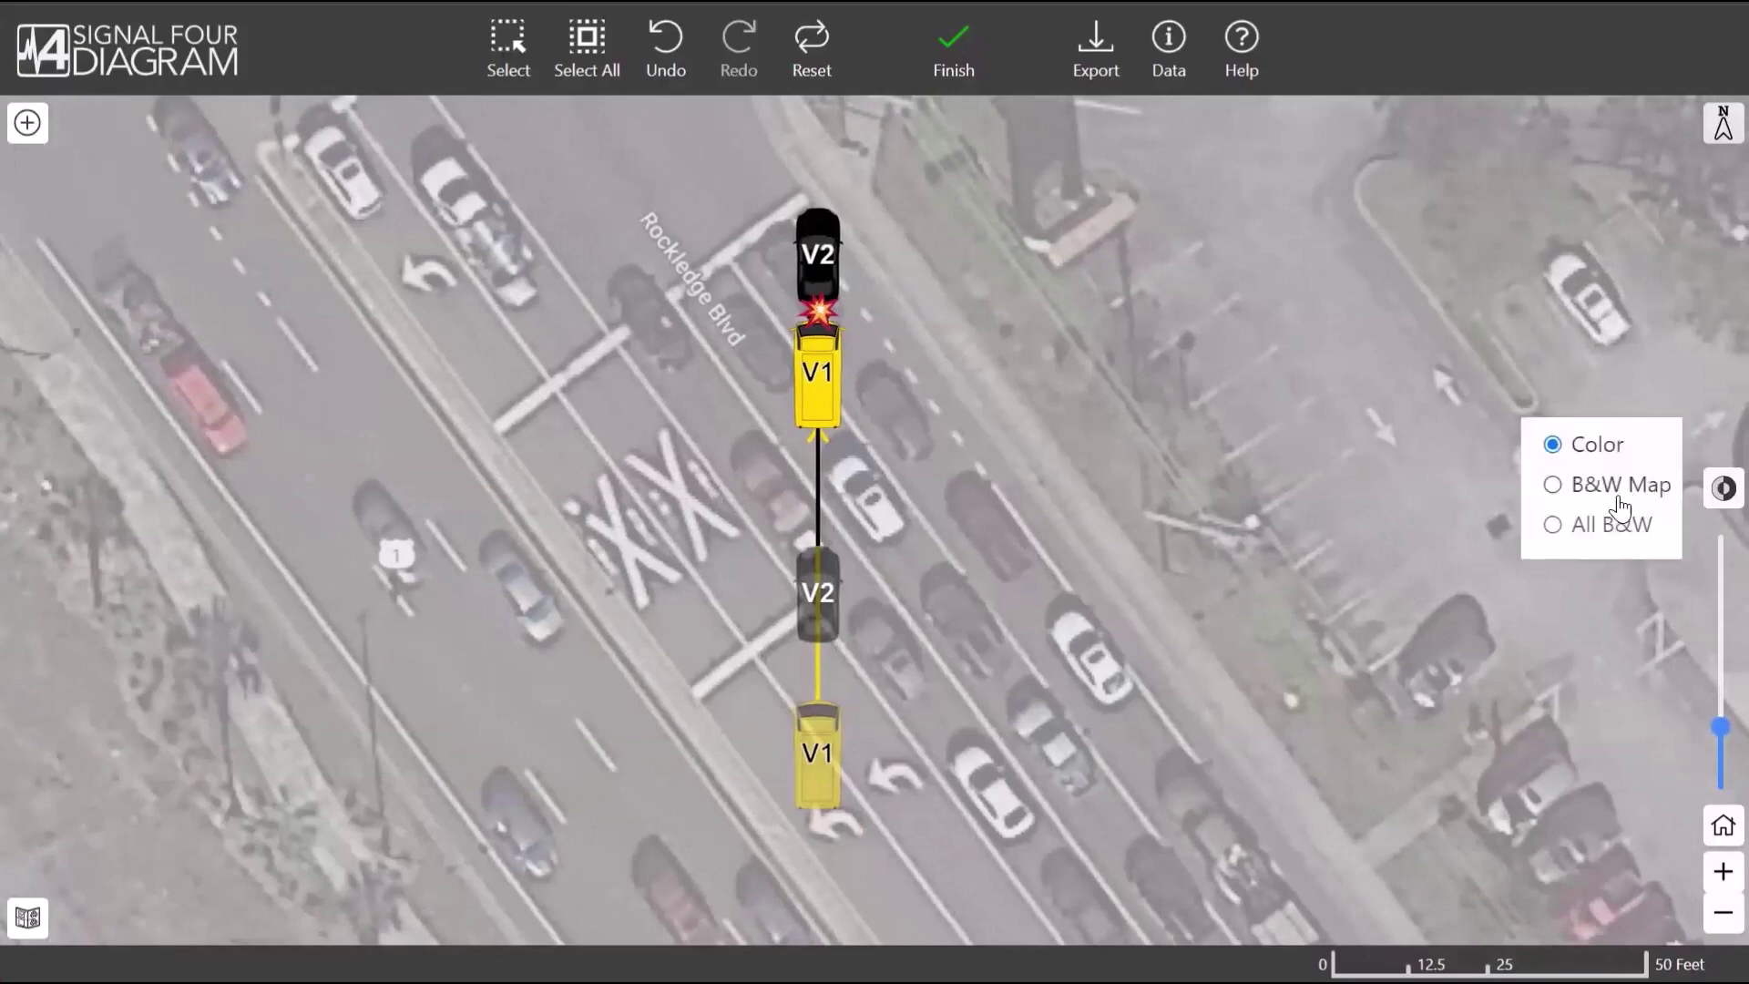
click(1617, 492)
click(1606, 528)
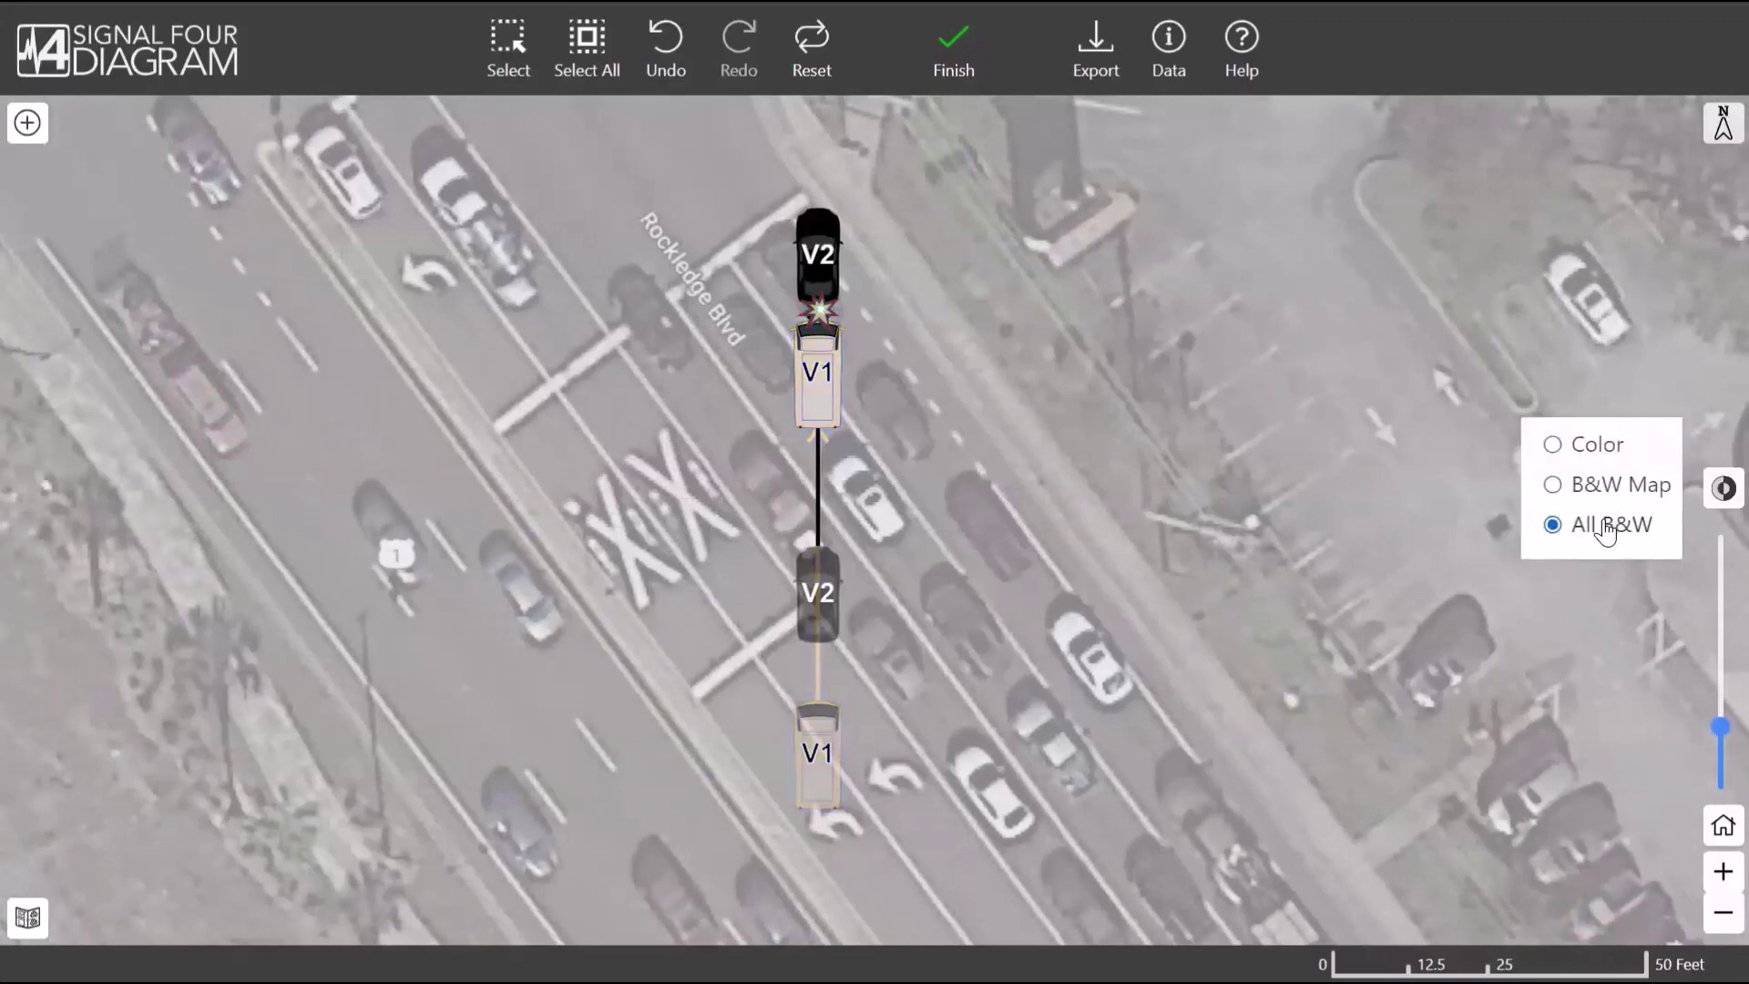
click(1603, 460)
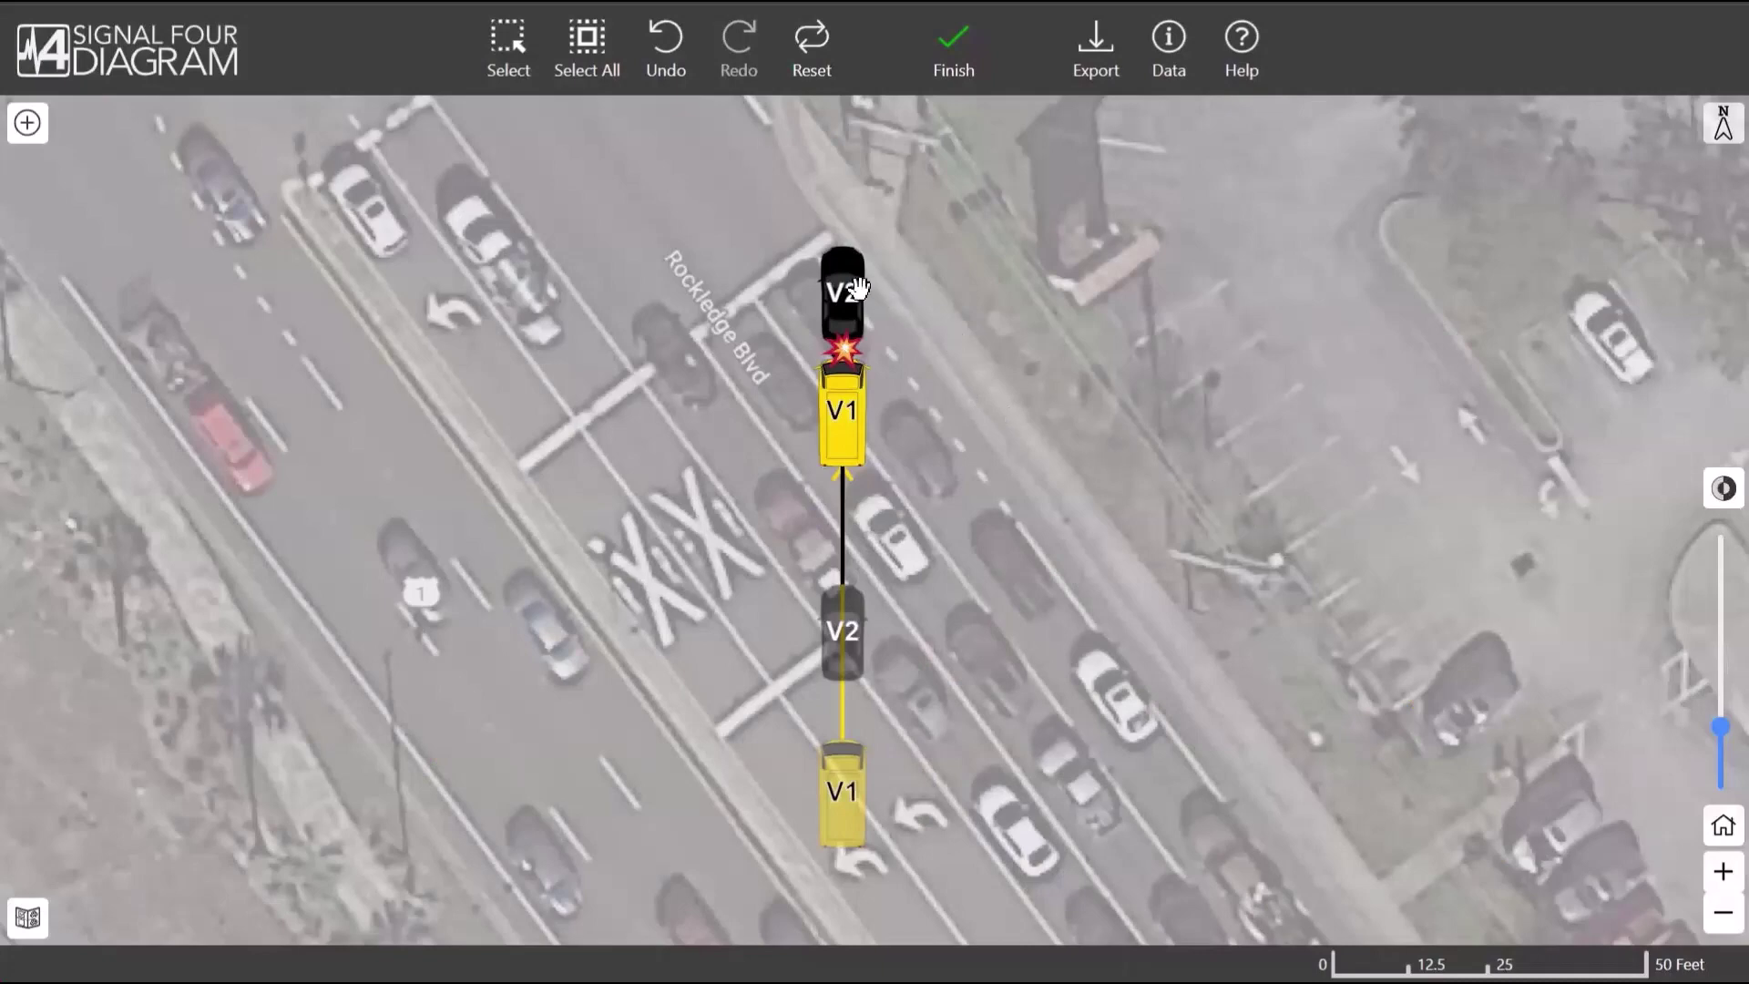
- Try moving V2's collision position toward the roadside and rotating it, and undo both changes
click(844, 292)
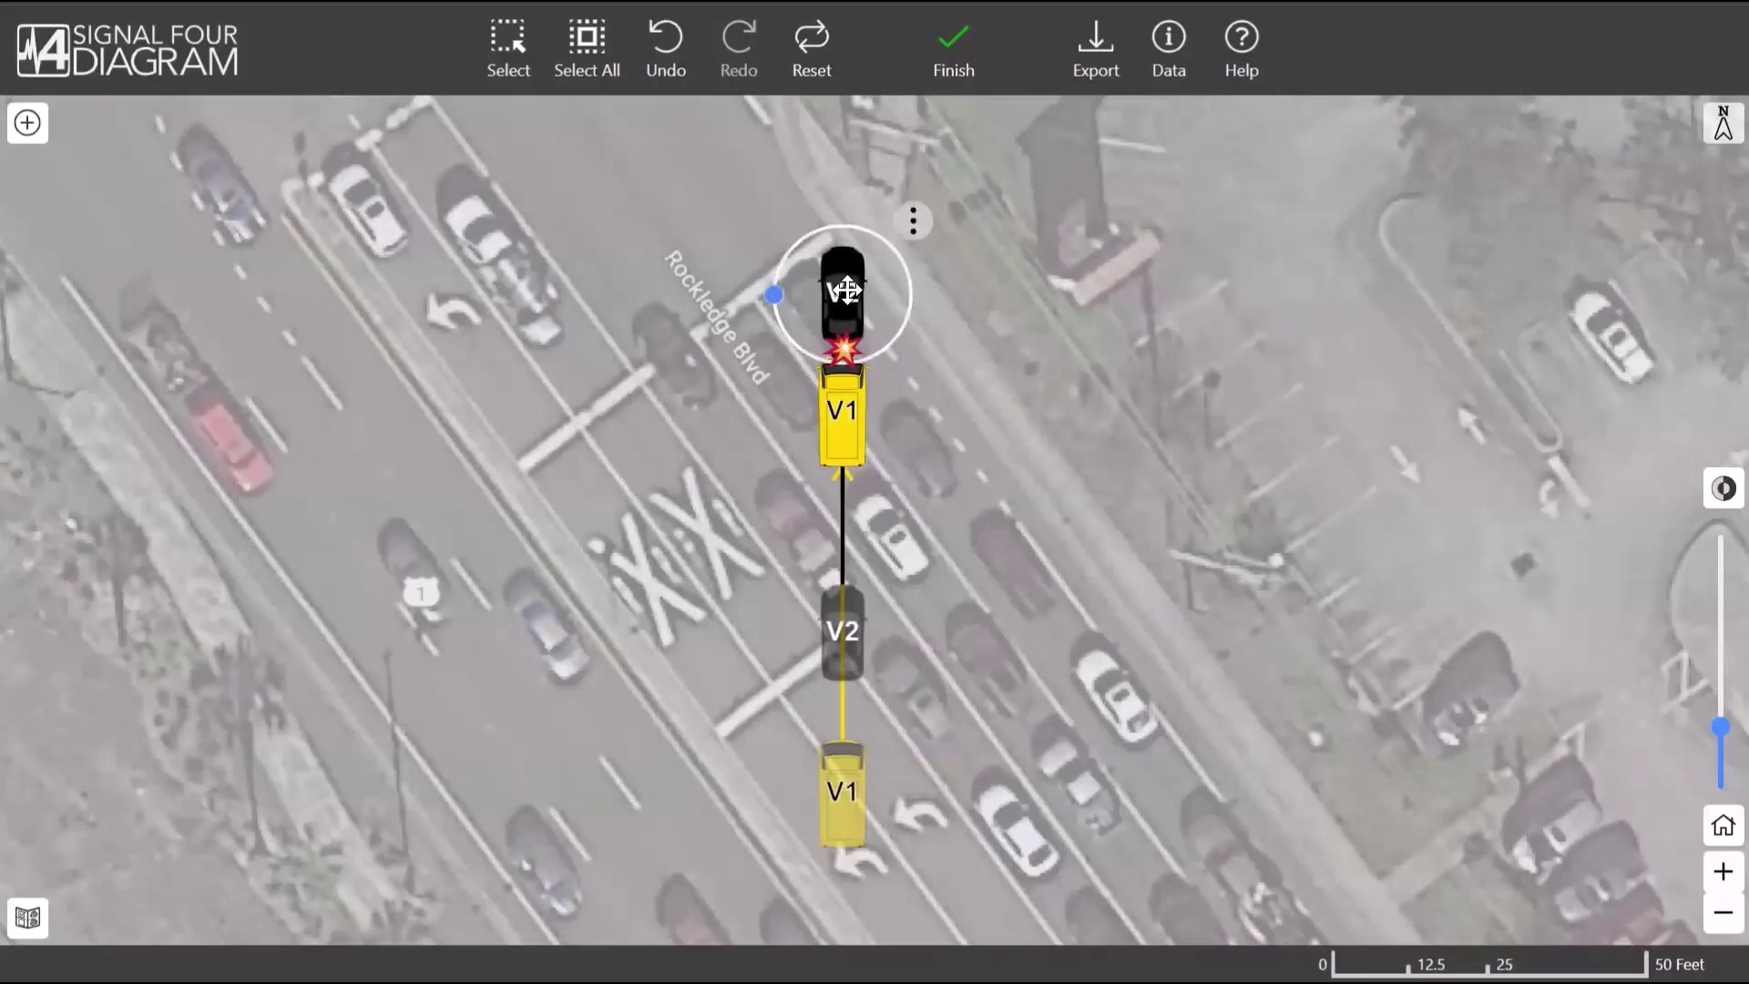
mouse_move(843, 292)
mouse_down()
mouse_move(937, 262)
mouse_move(870, 298)
mouse_up()
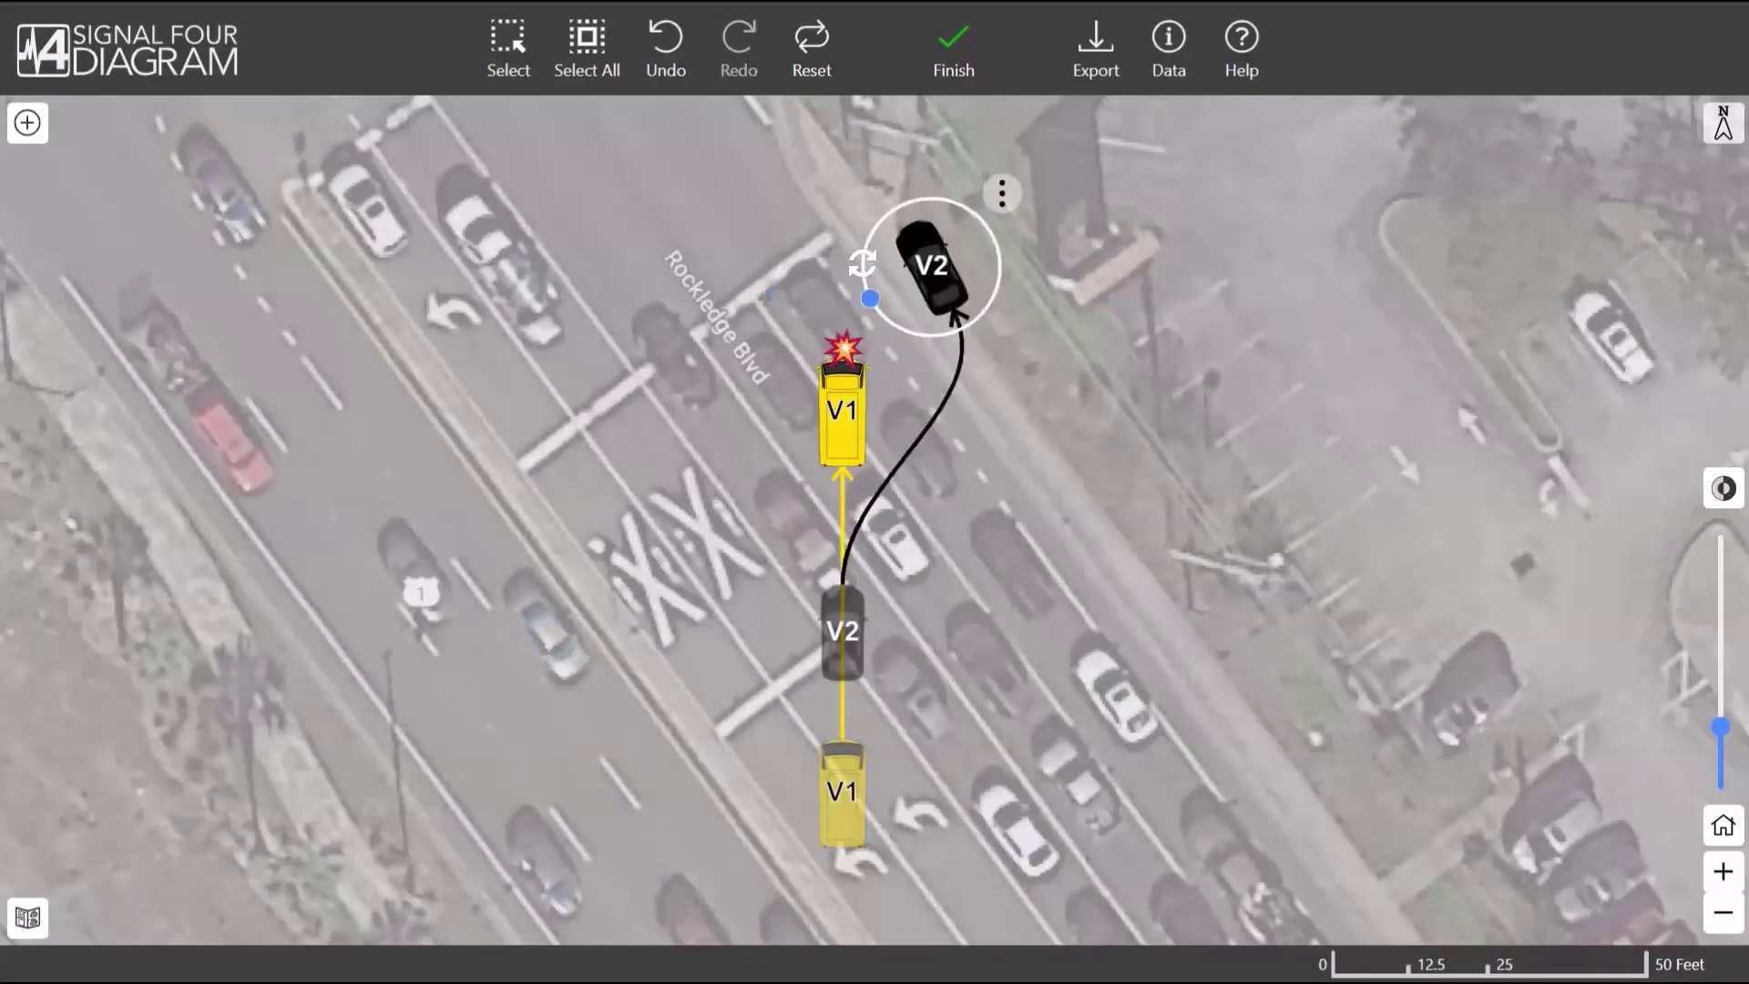
click(672, 44)
click(677, 47)
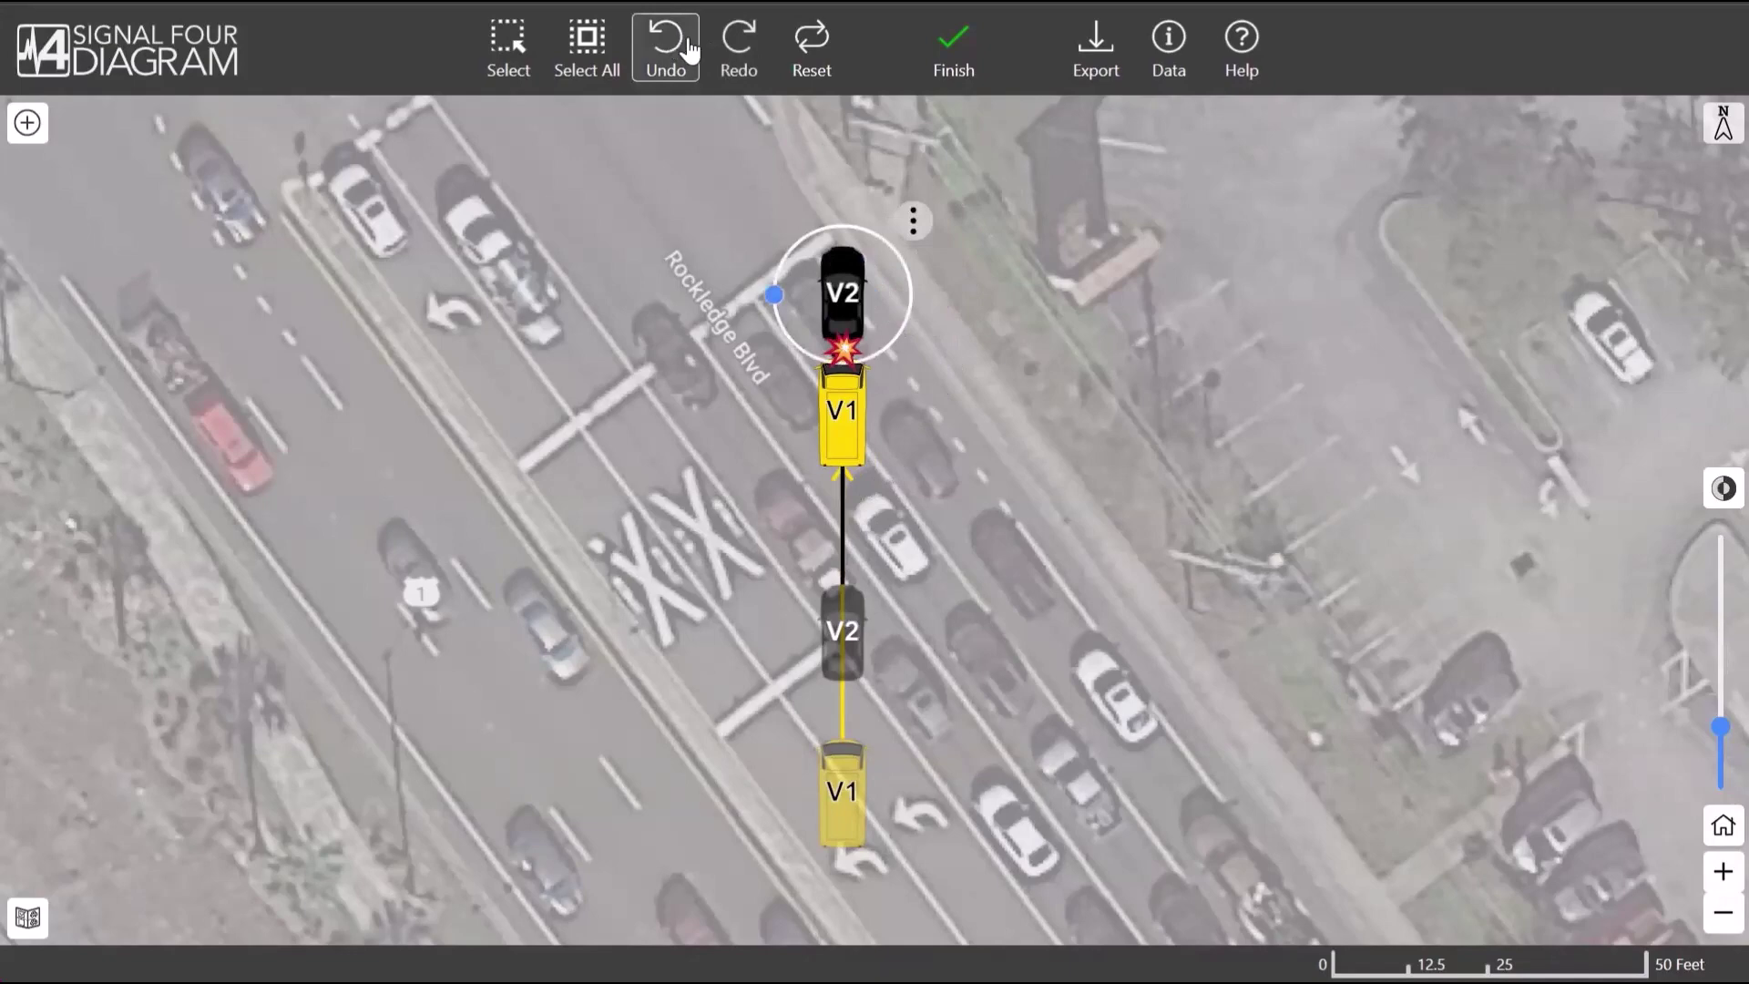
- Select the whole collision diagram, rotate it parallel to the road lanes, and move it into the outer northwest-bound lane
click(510, 78)
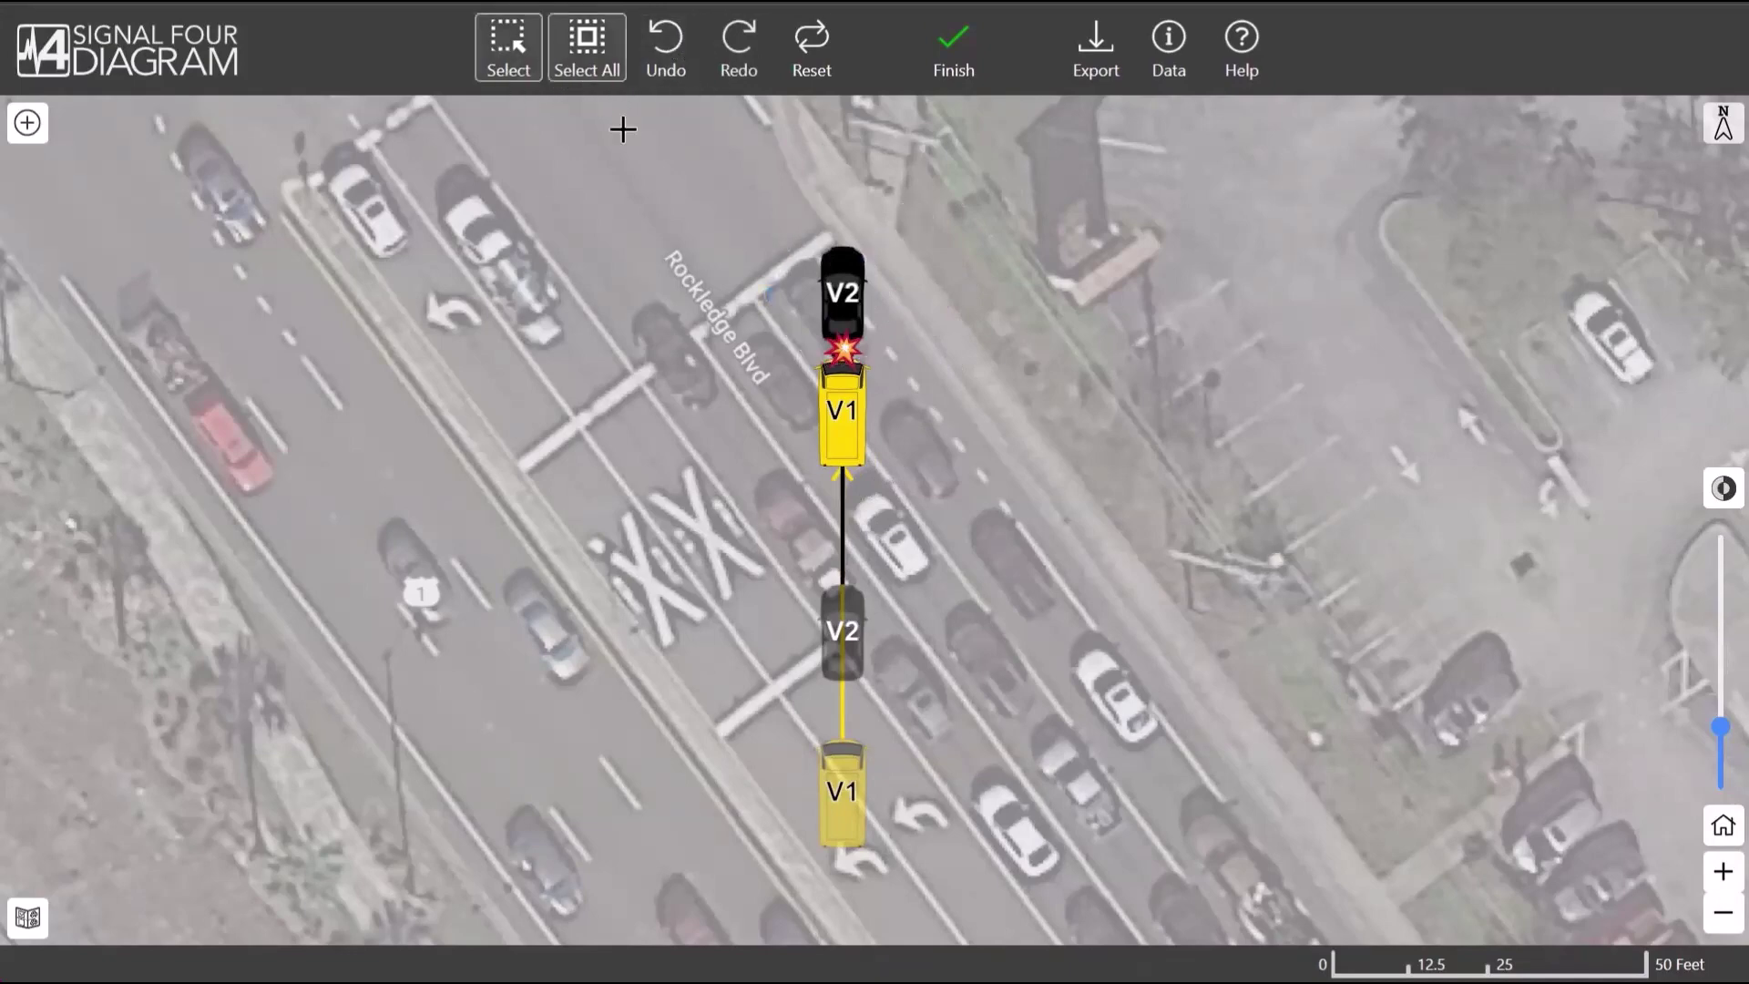
drag(918, 369, 719, 203)
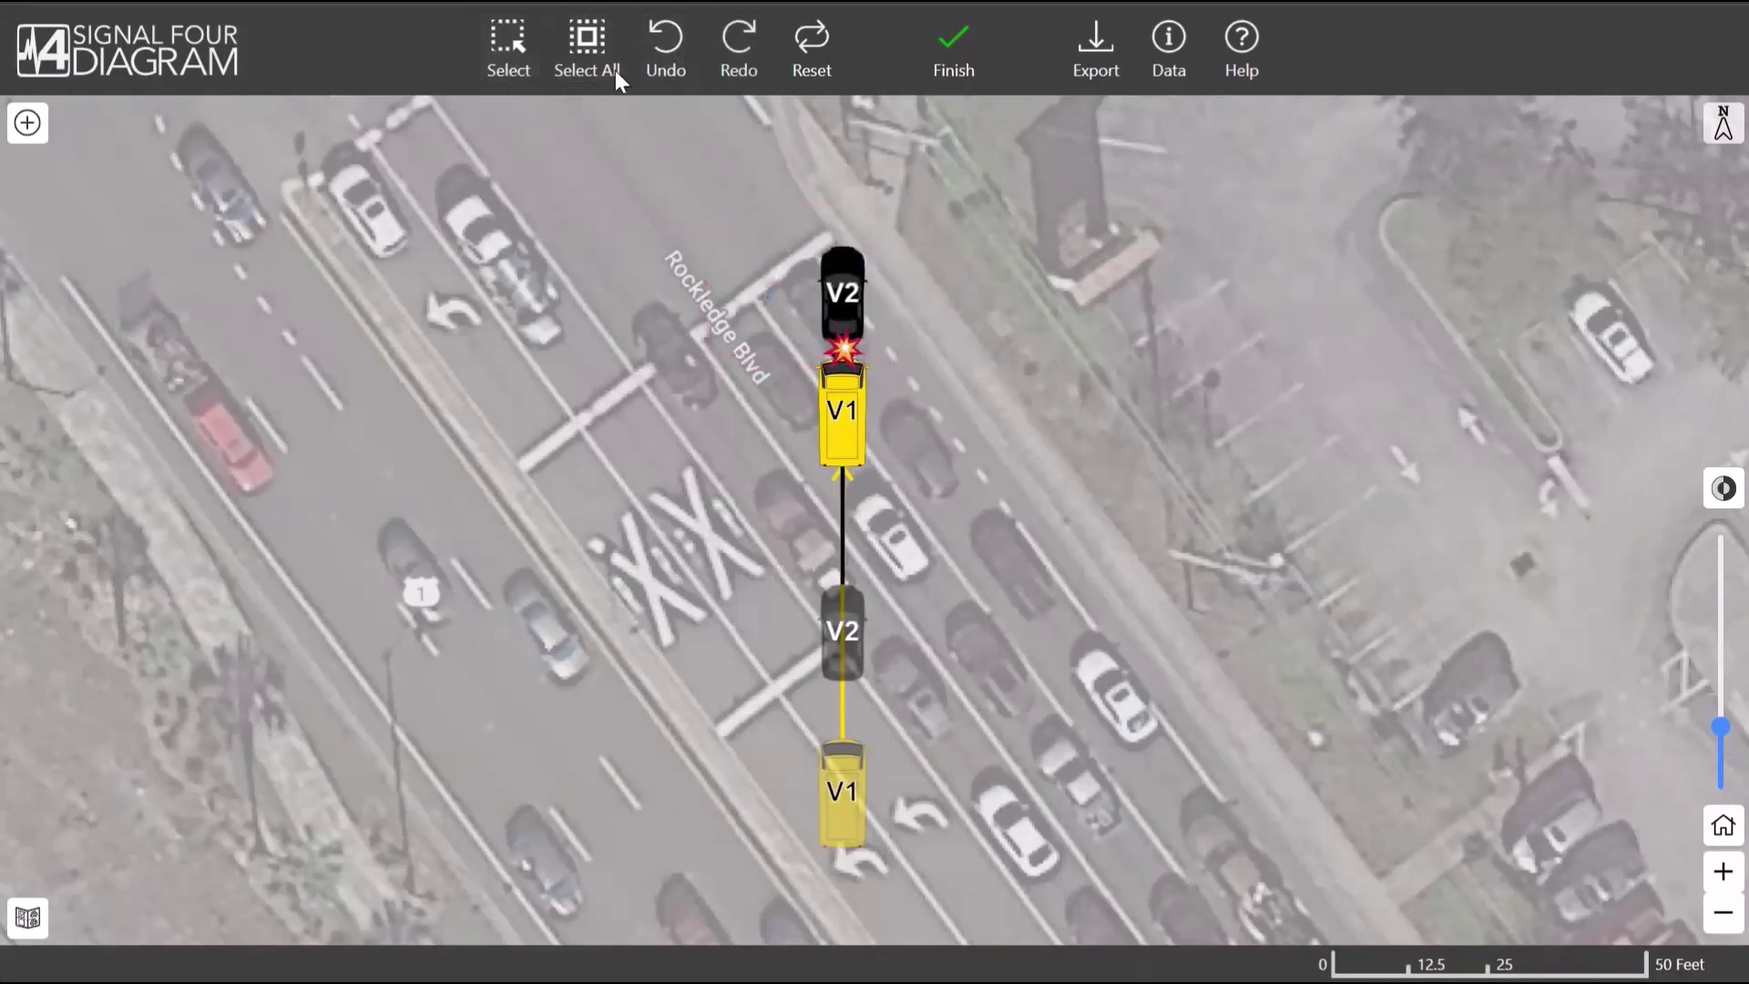
click(589, 63)
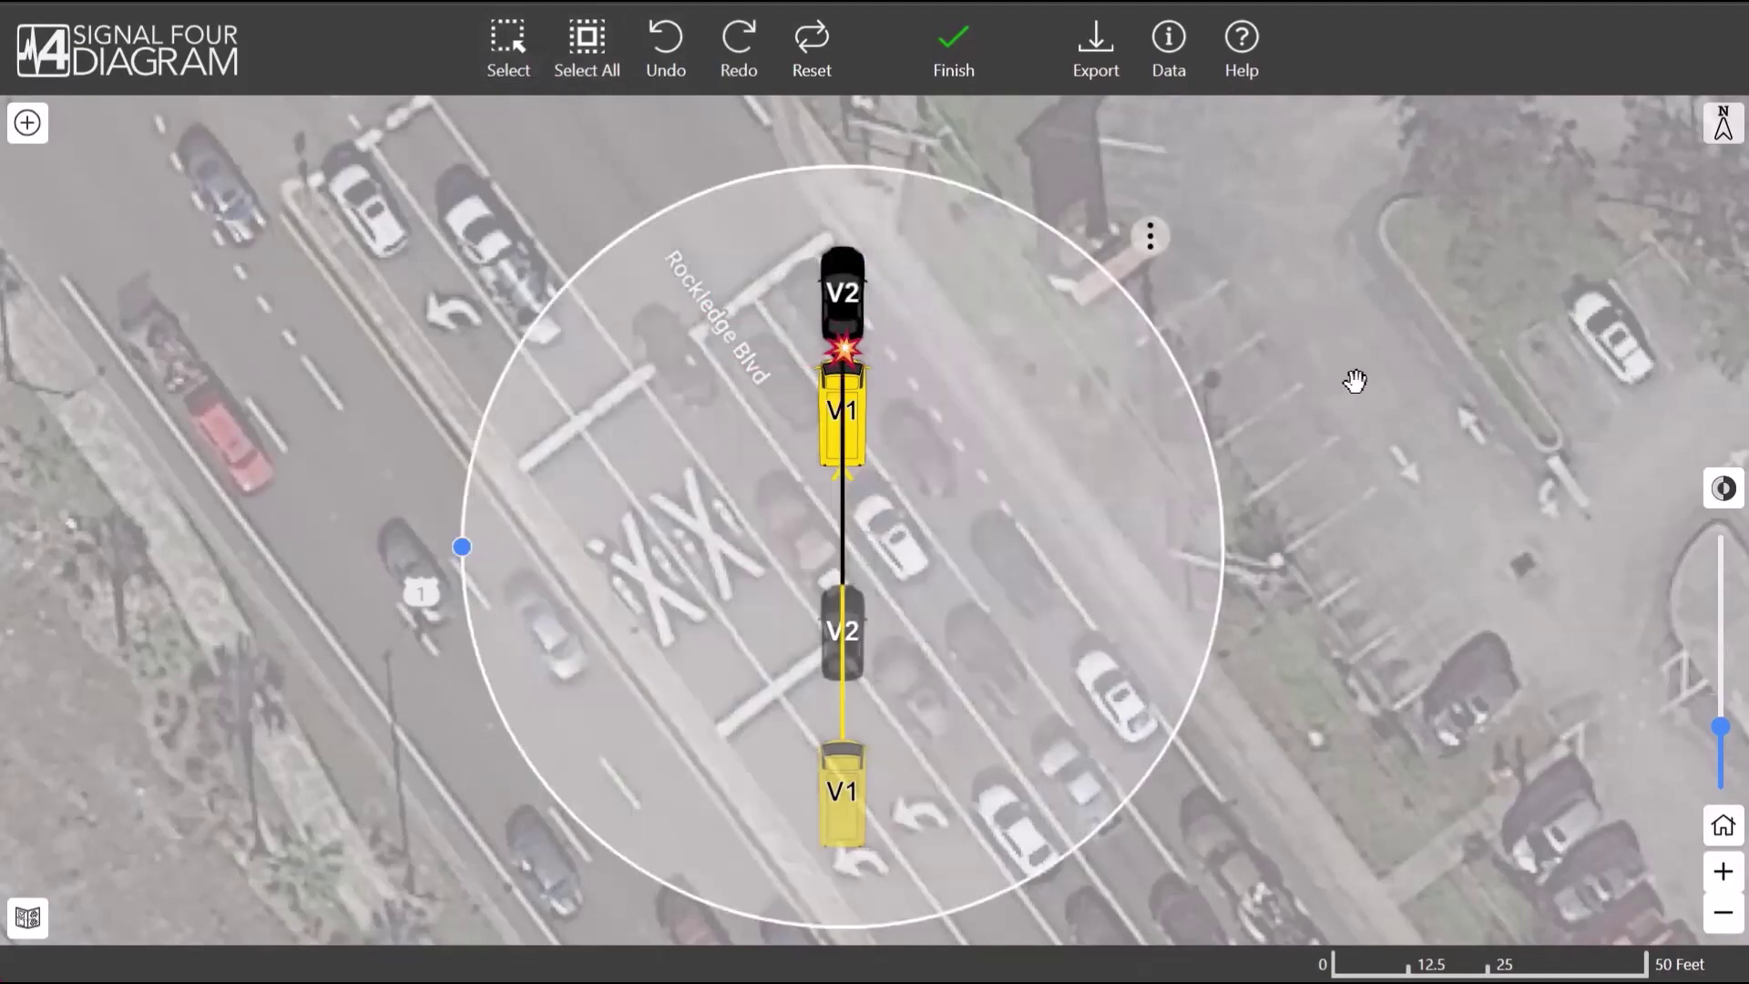
drag(462, 546, 610, 709)
drag(1011, 449, 1097, 435)
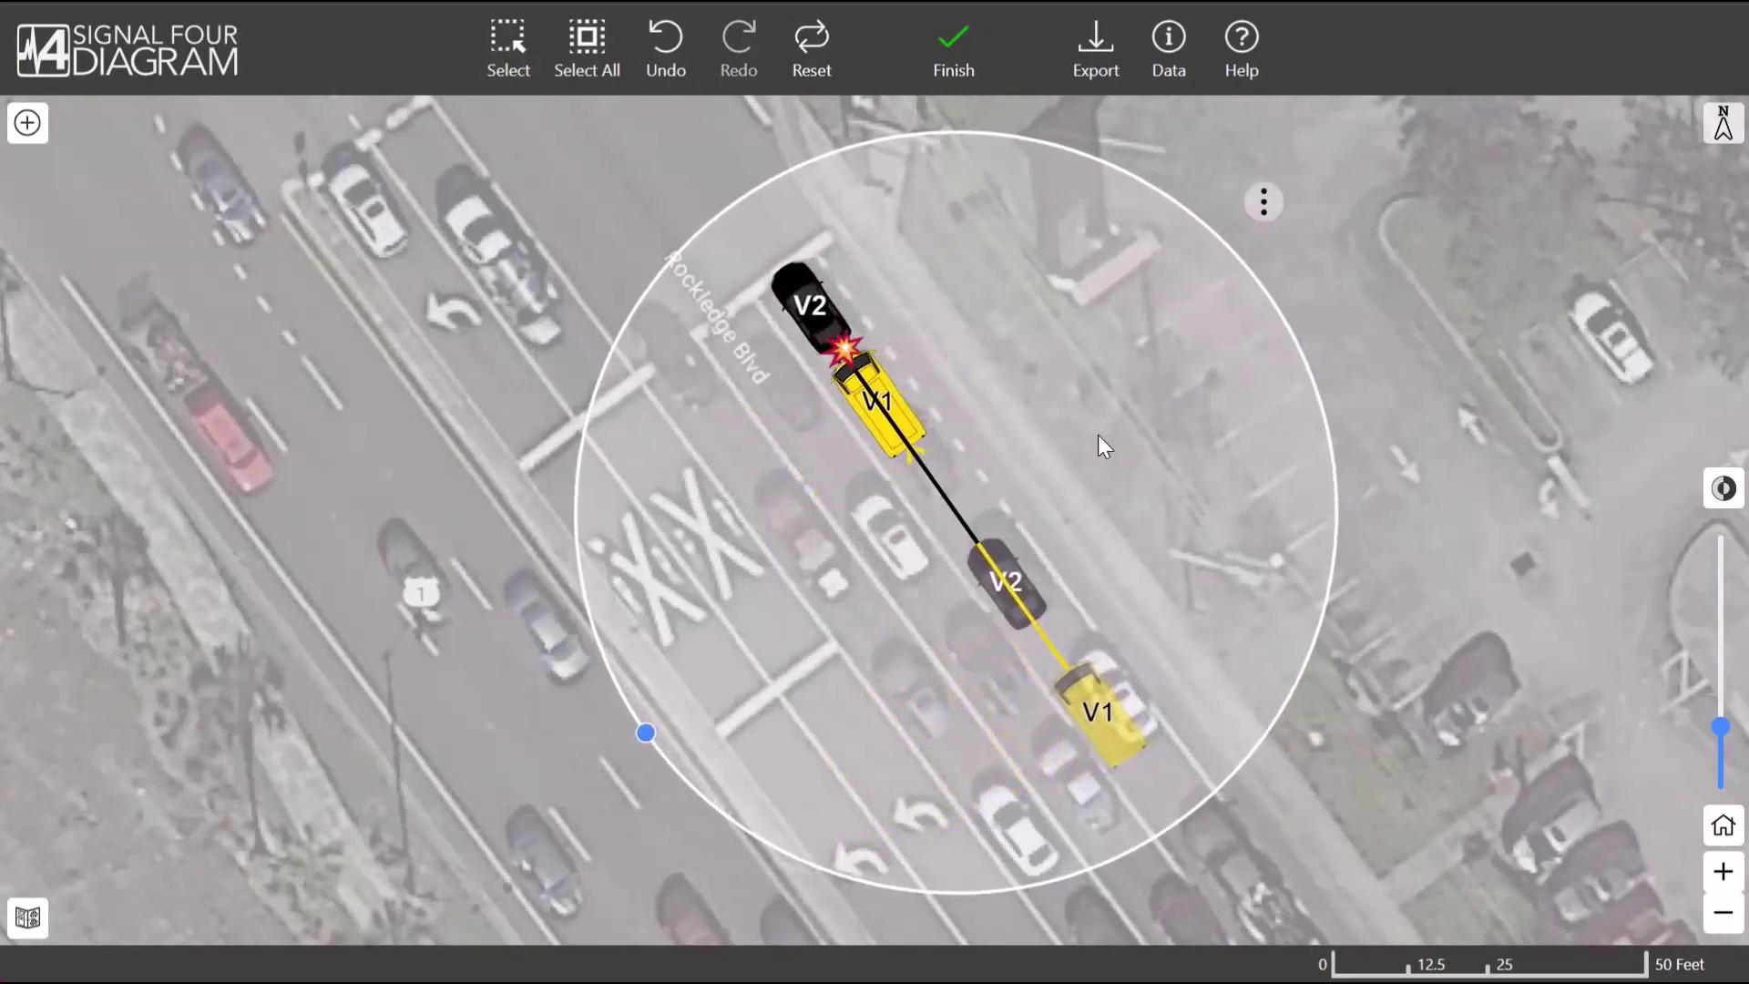
click(1384, 310)
drag(1354, 418, 1327, 421)
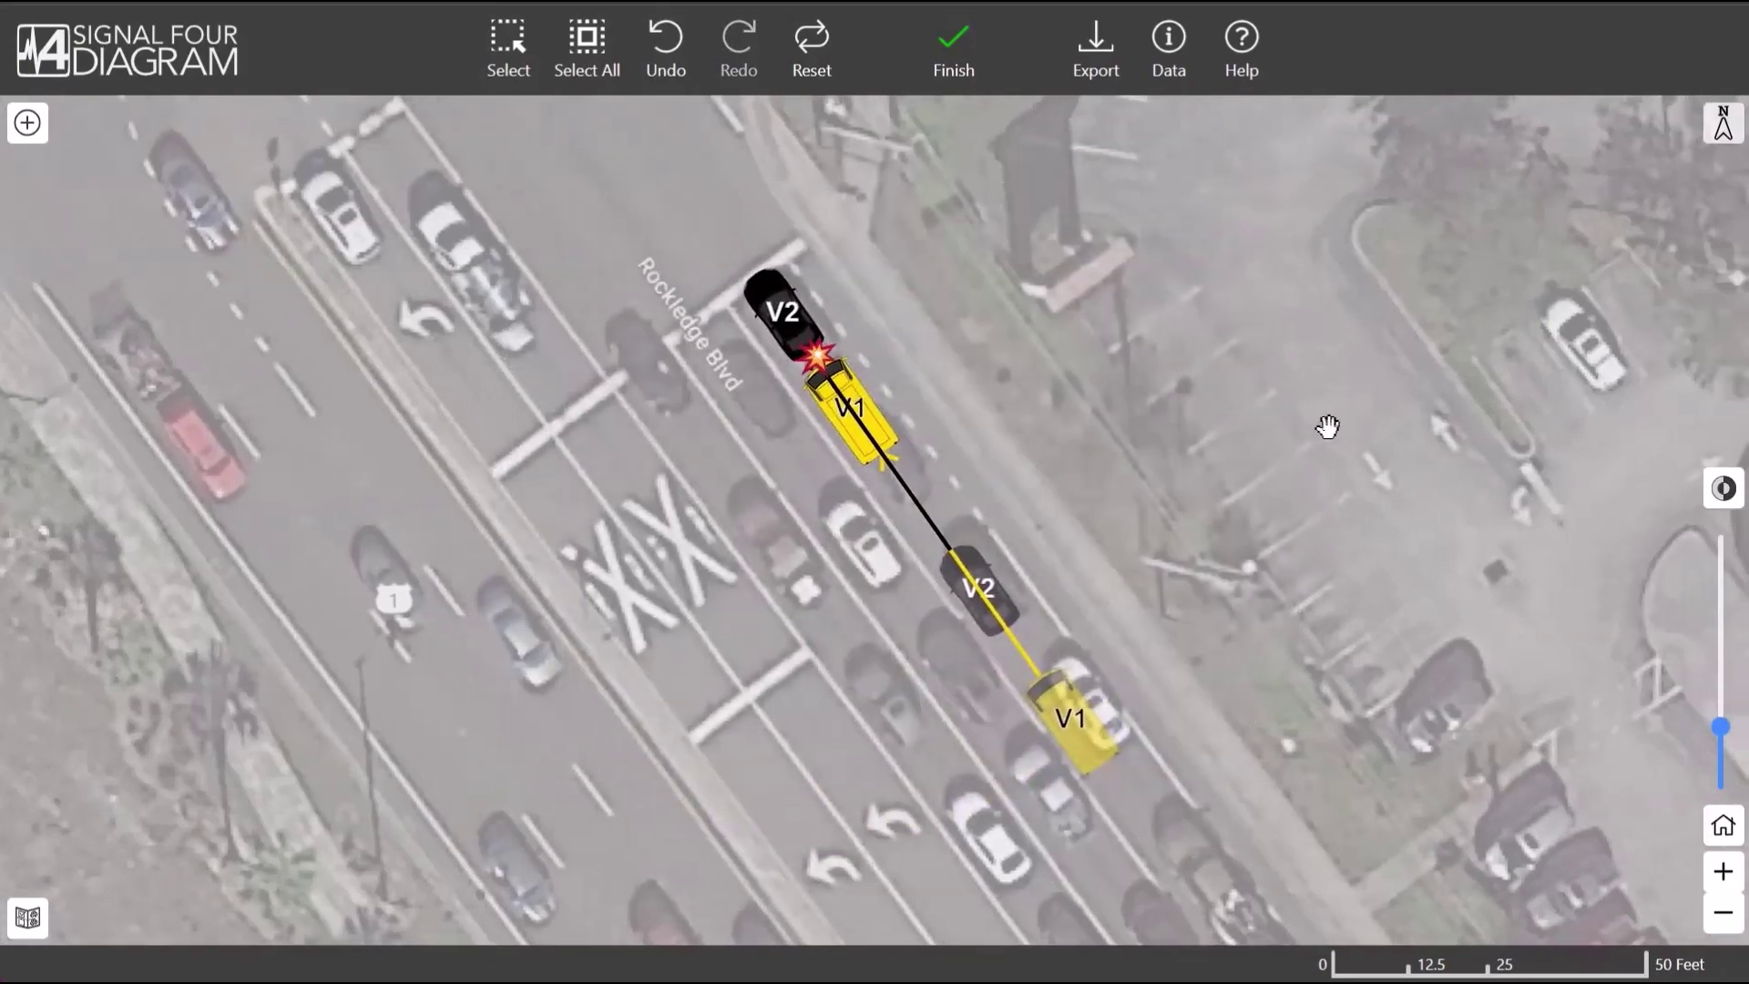
- Add a post position for V2 and place it close ahead of the collision point, toward the inner lane
drag(980, 312, 1052, 400)
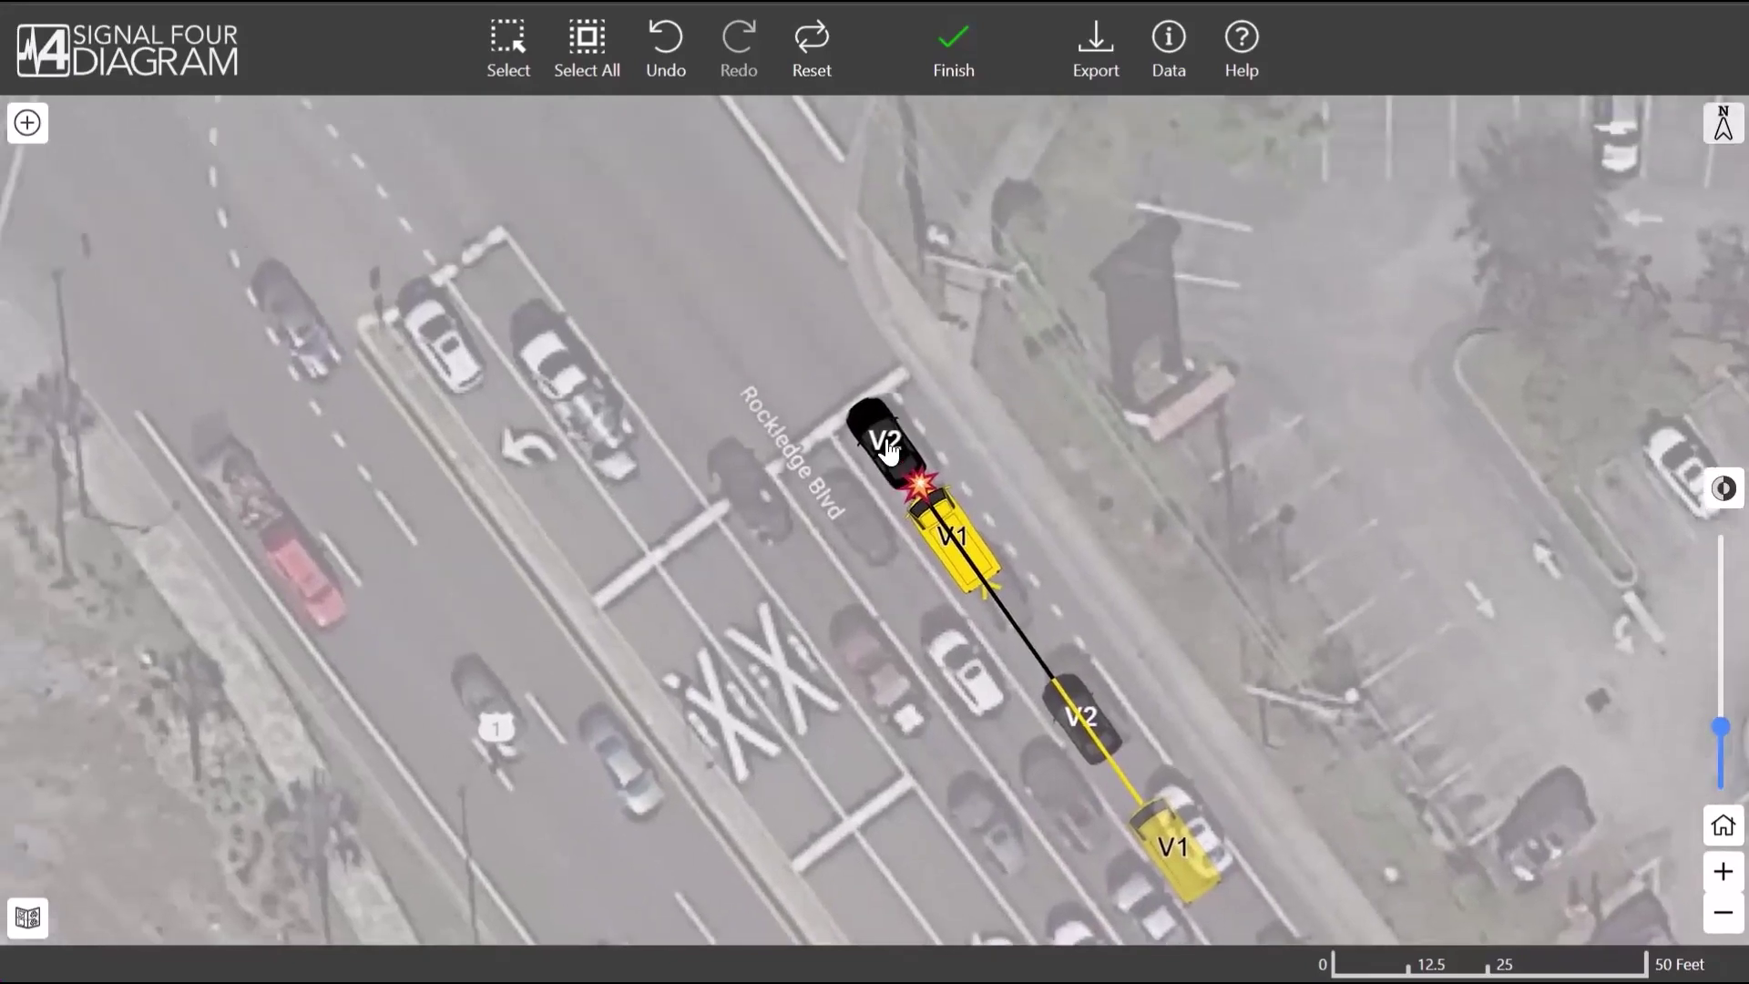
click(888, 441)
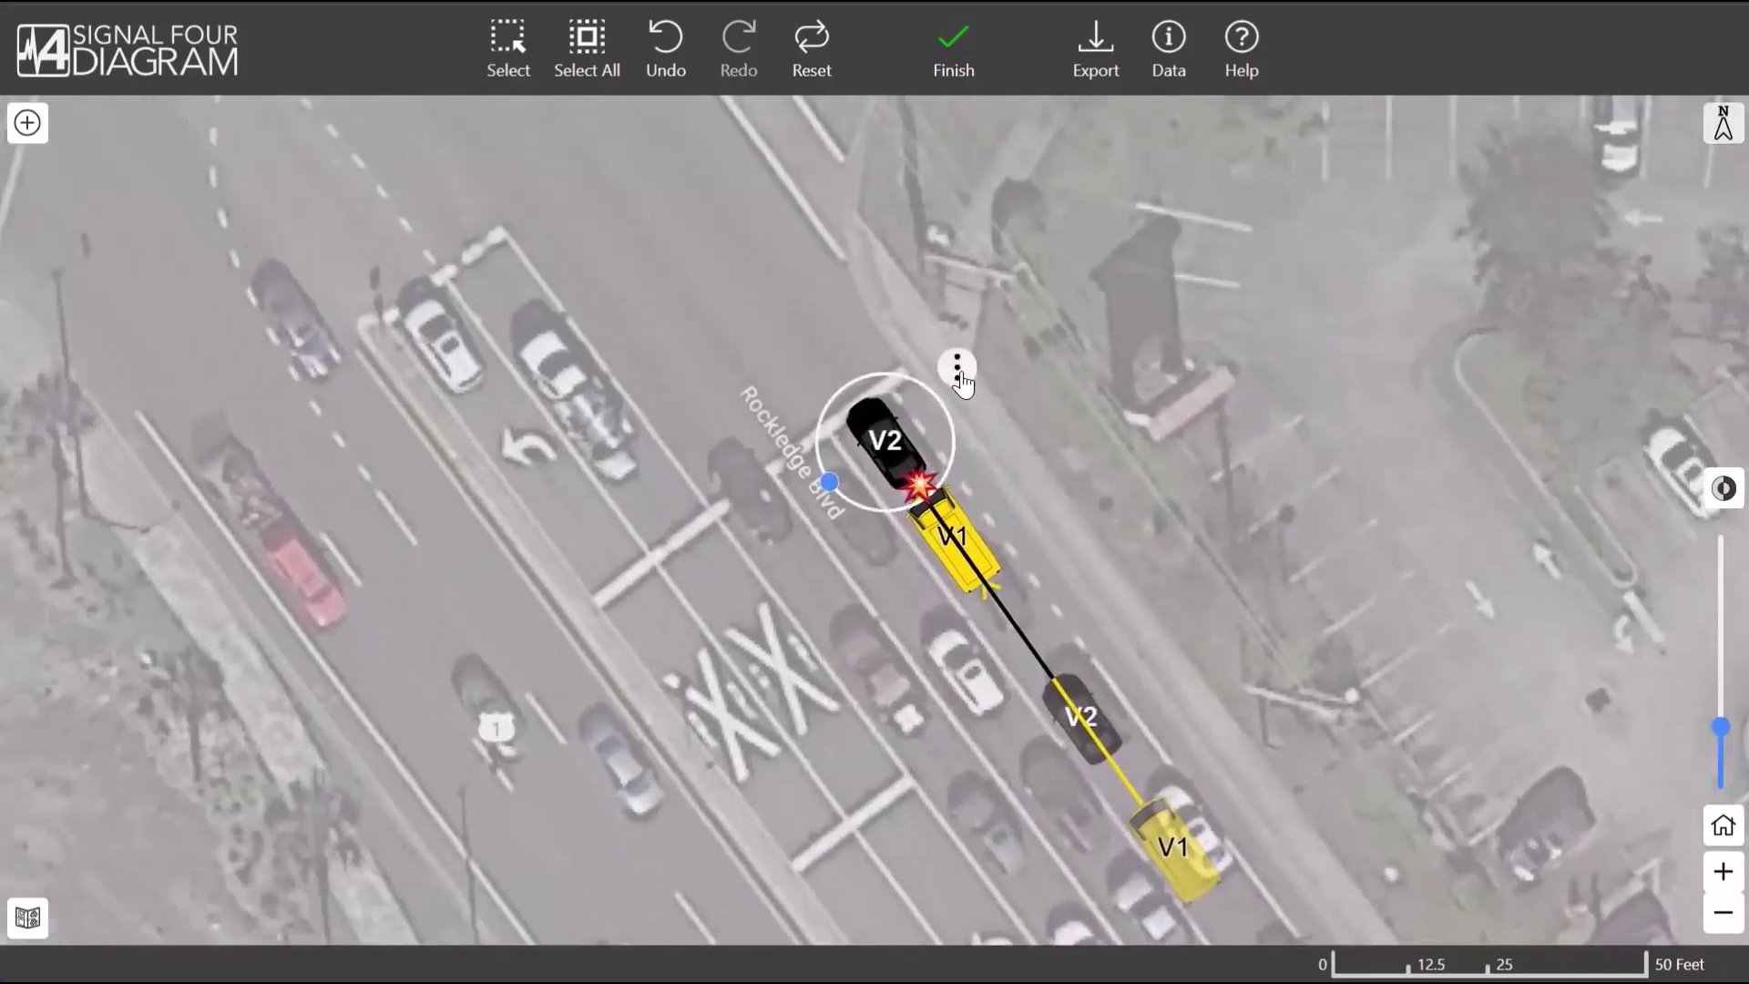
drag(1030, 320, 1007, 312)
click(856, 440)
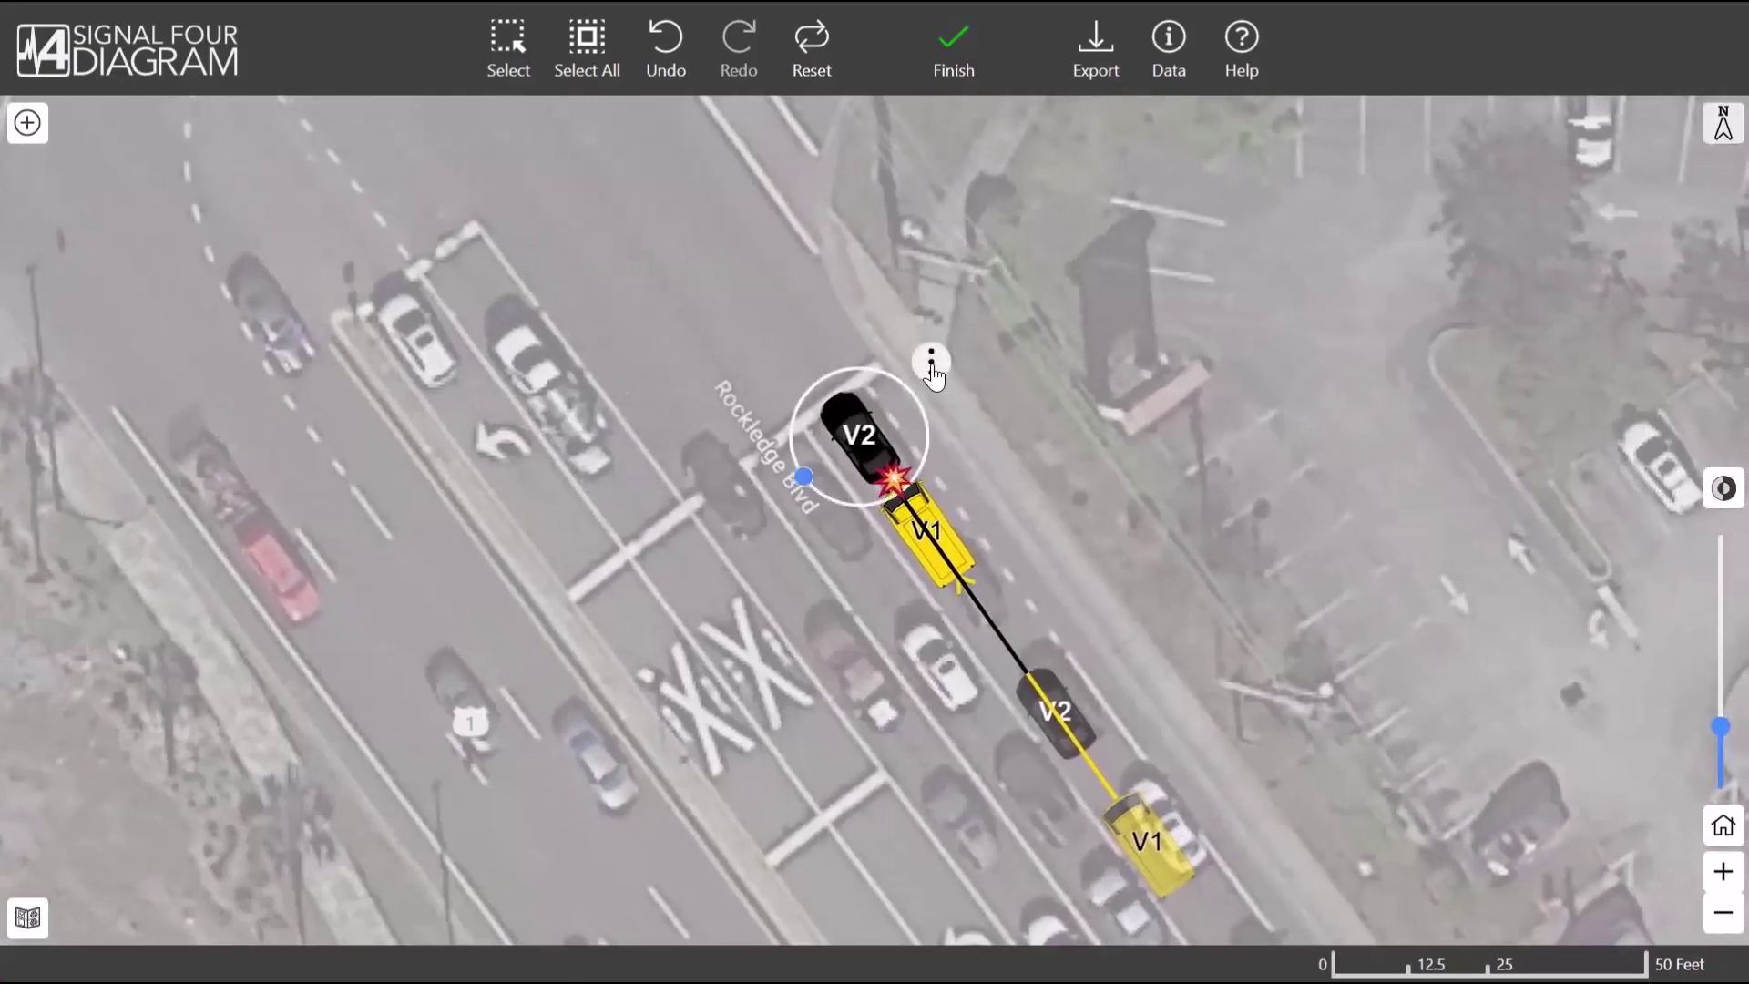
click(930, 361)
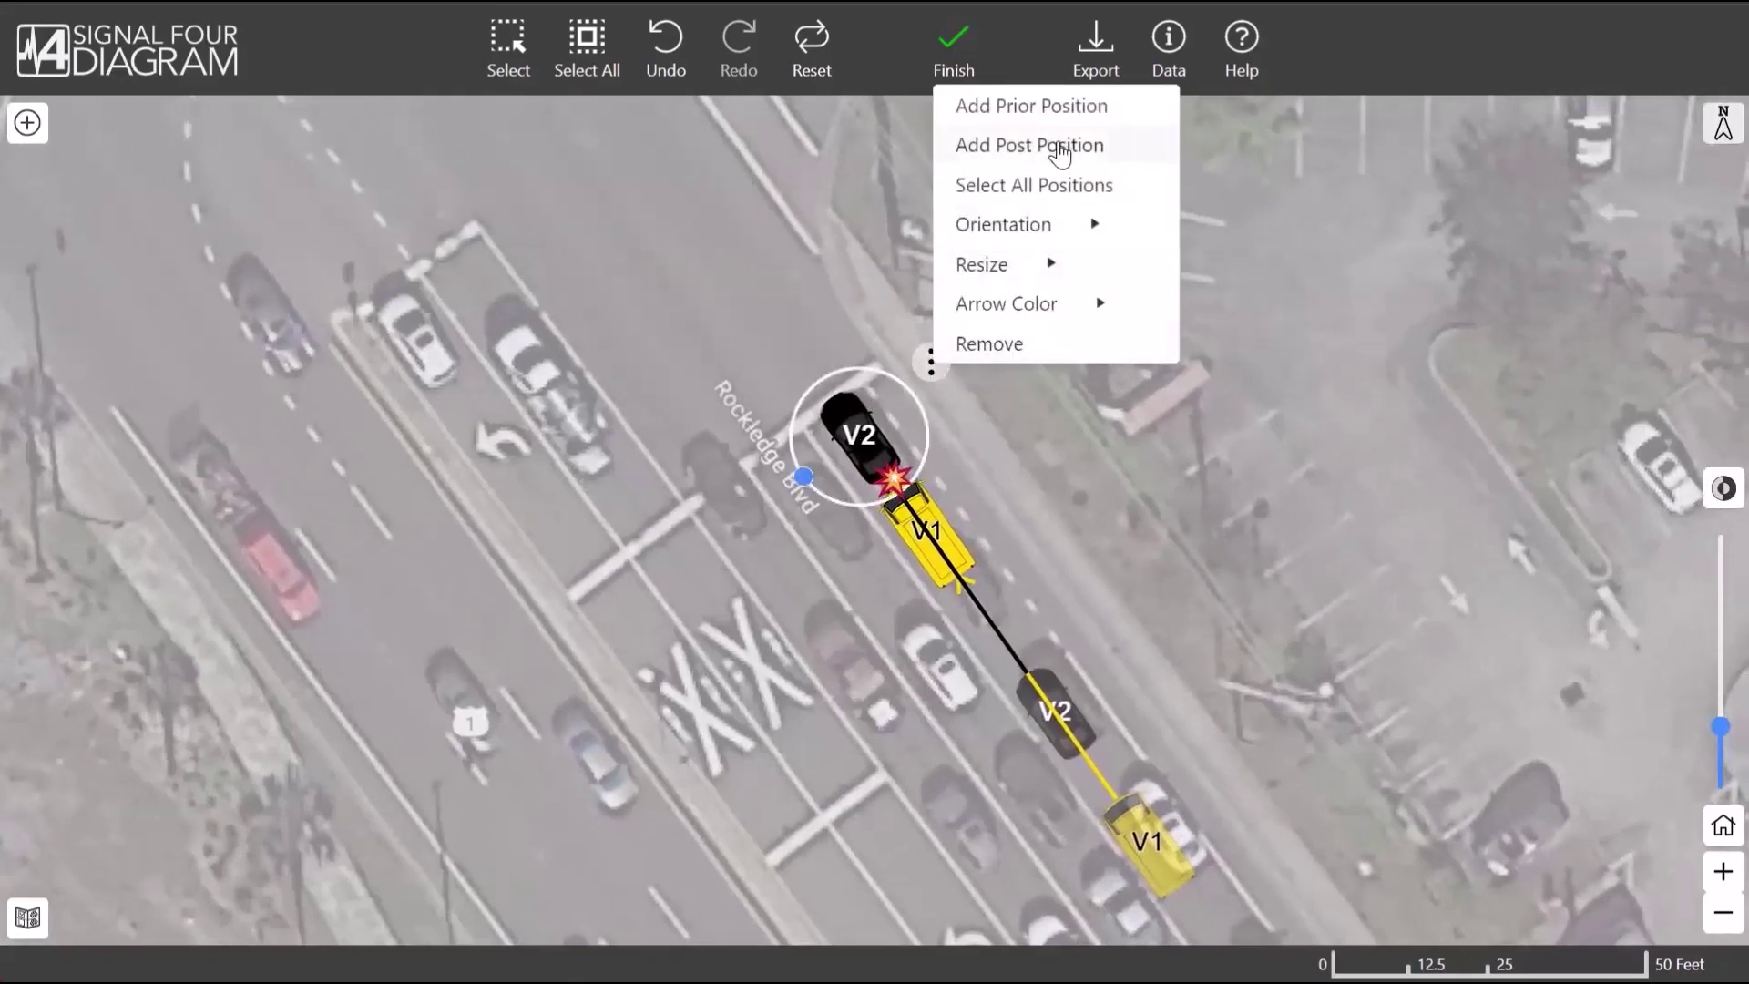
click(1059, 150)
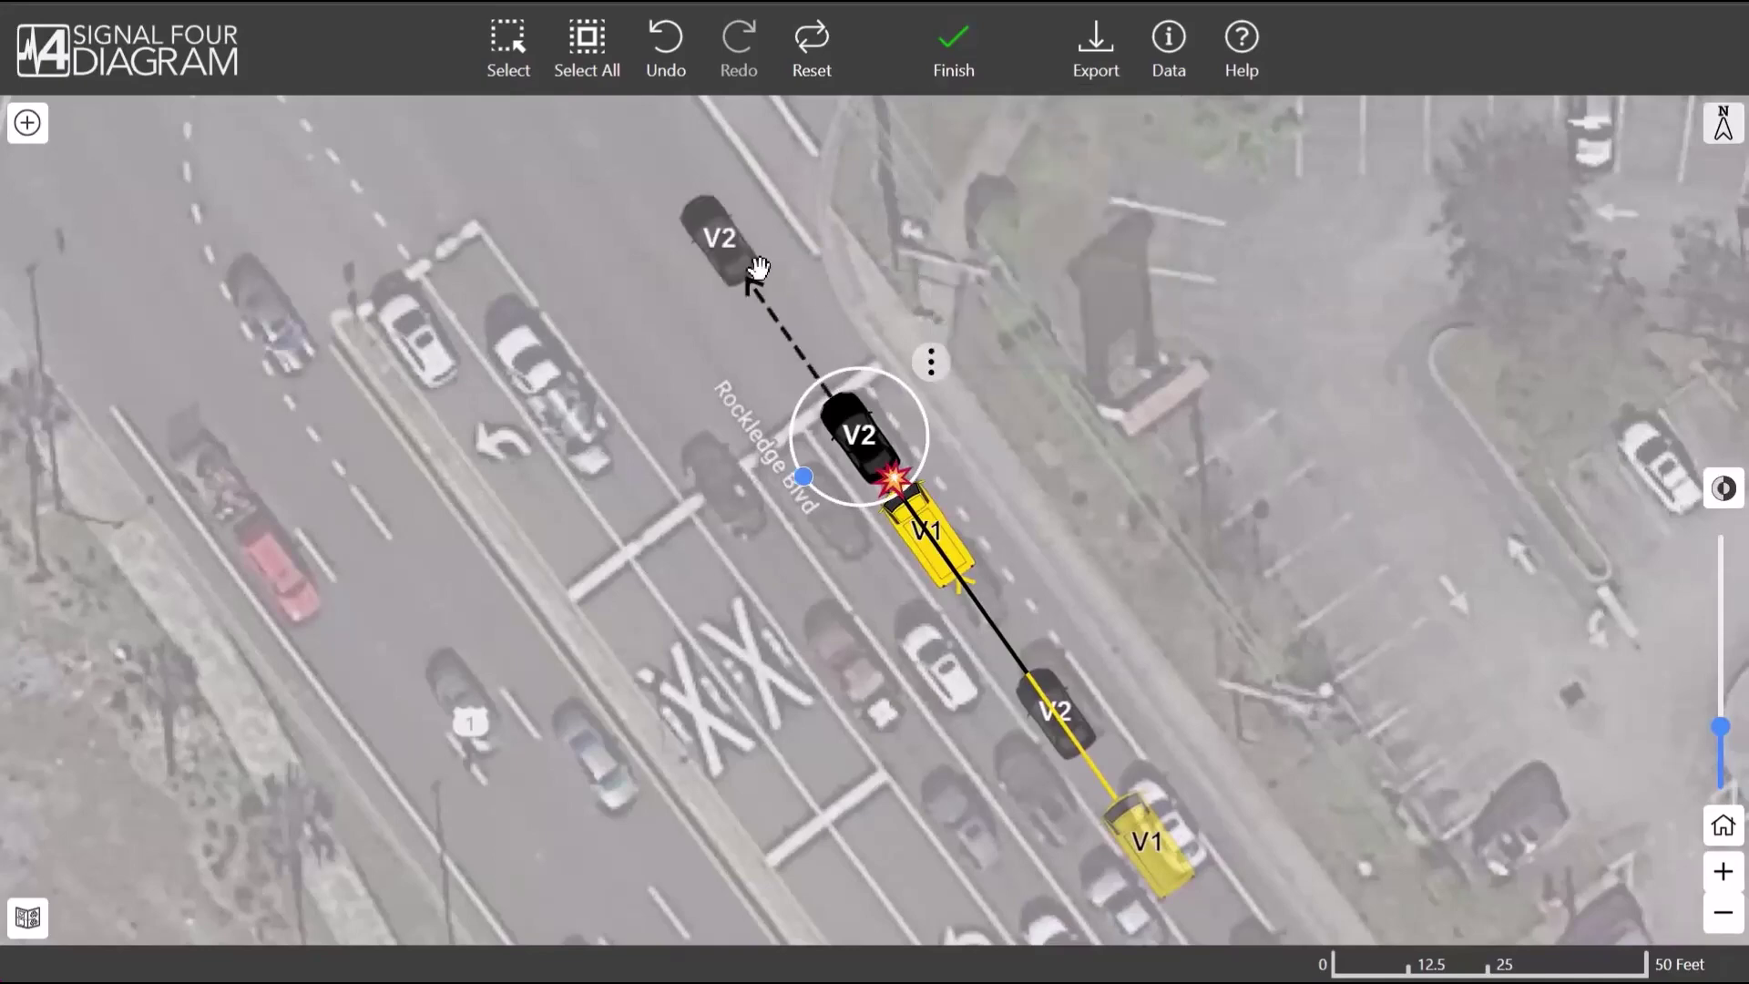
click(734, 307)
drag(734, 308, 745, 390)
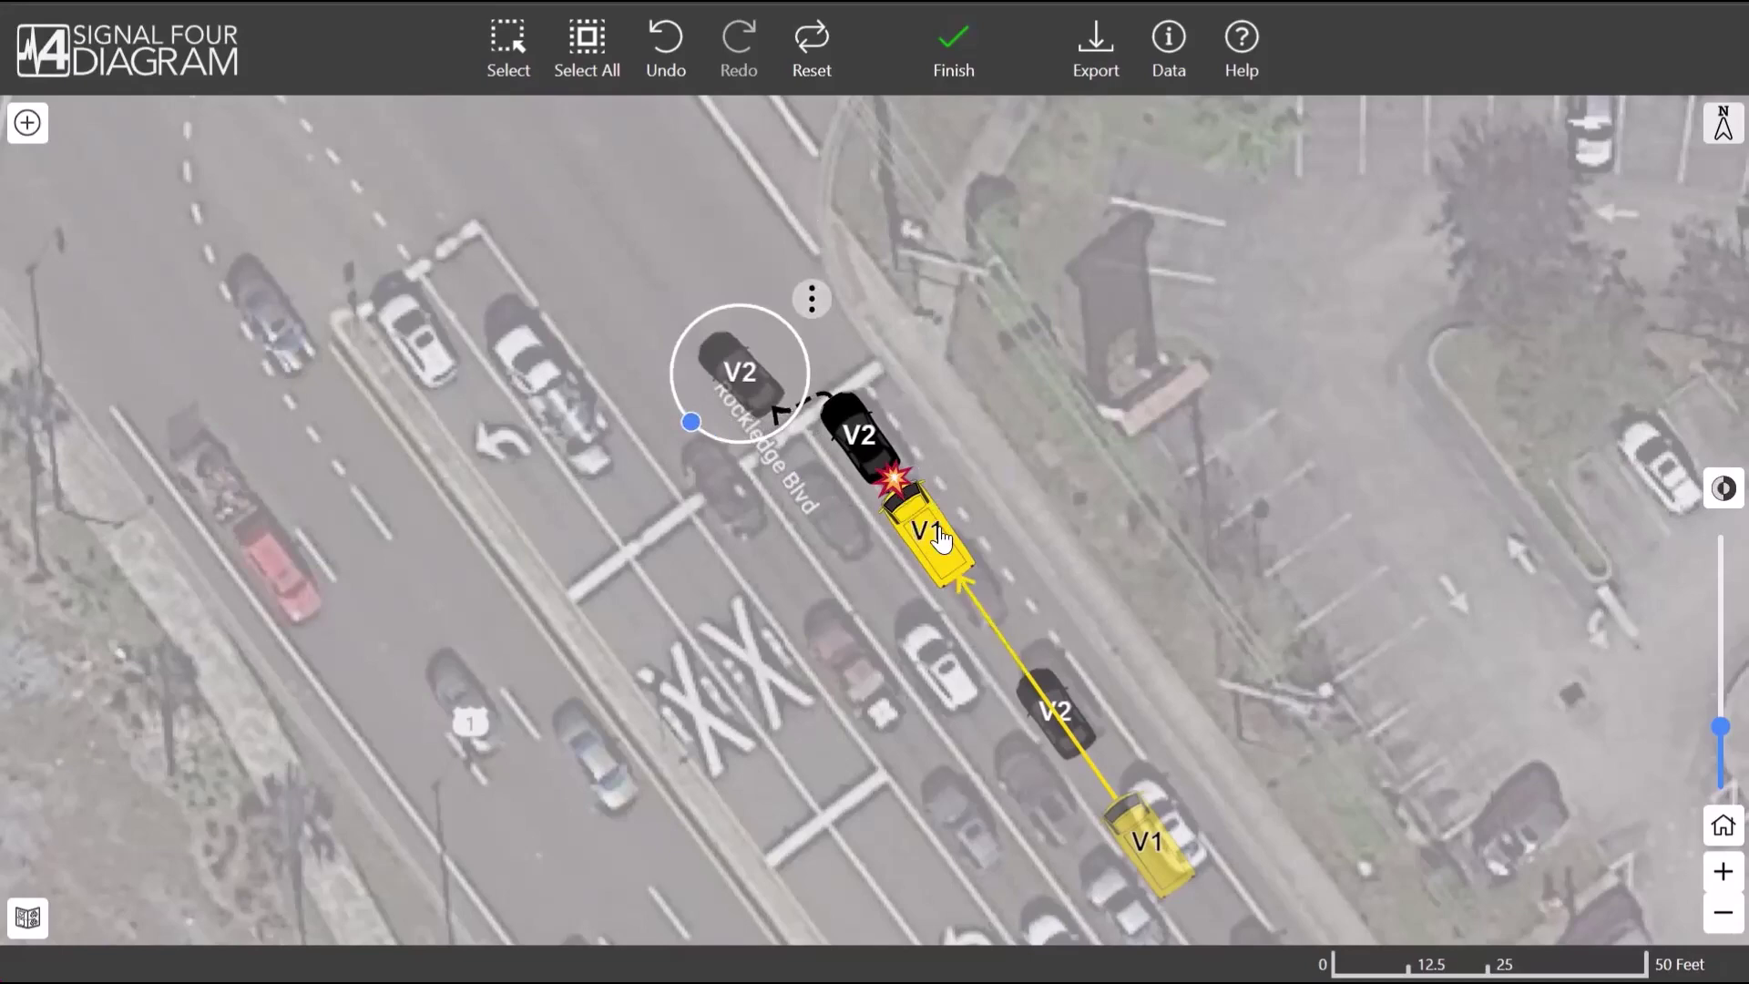
- Add a post position for V1 and place it at the roadside, facing north
click(929, 531)
click(1006, 451)
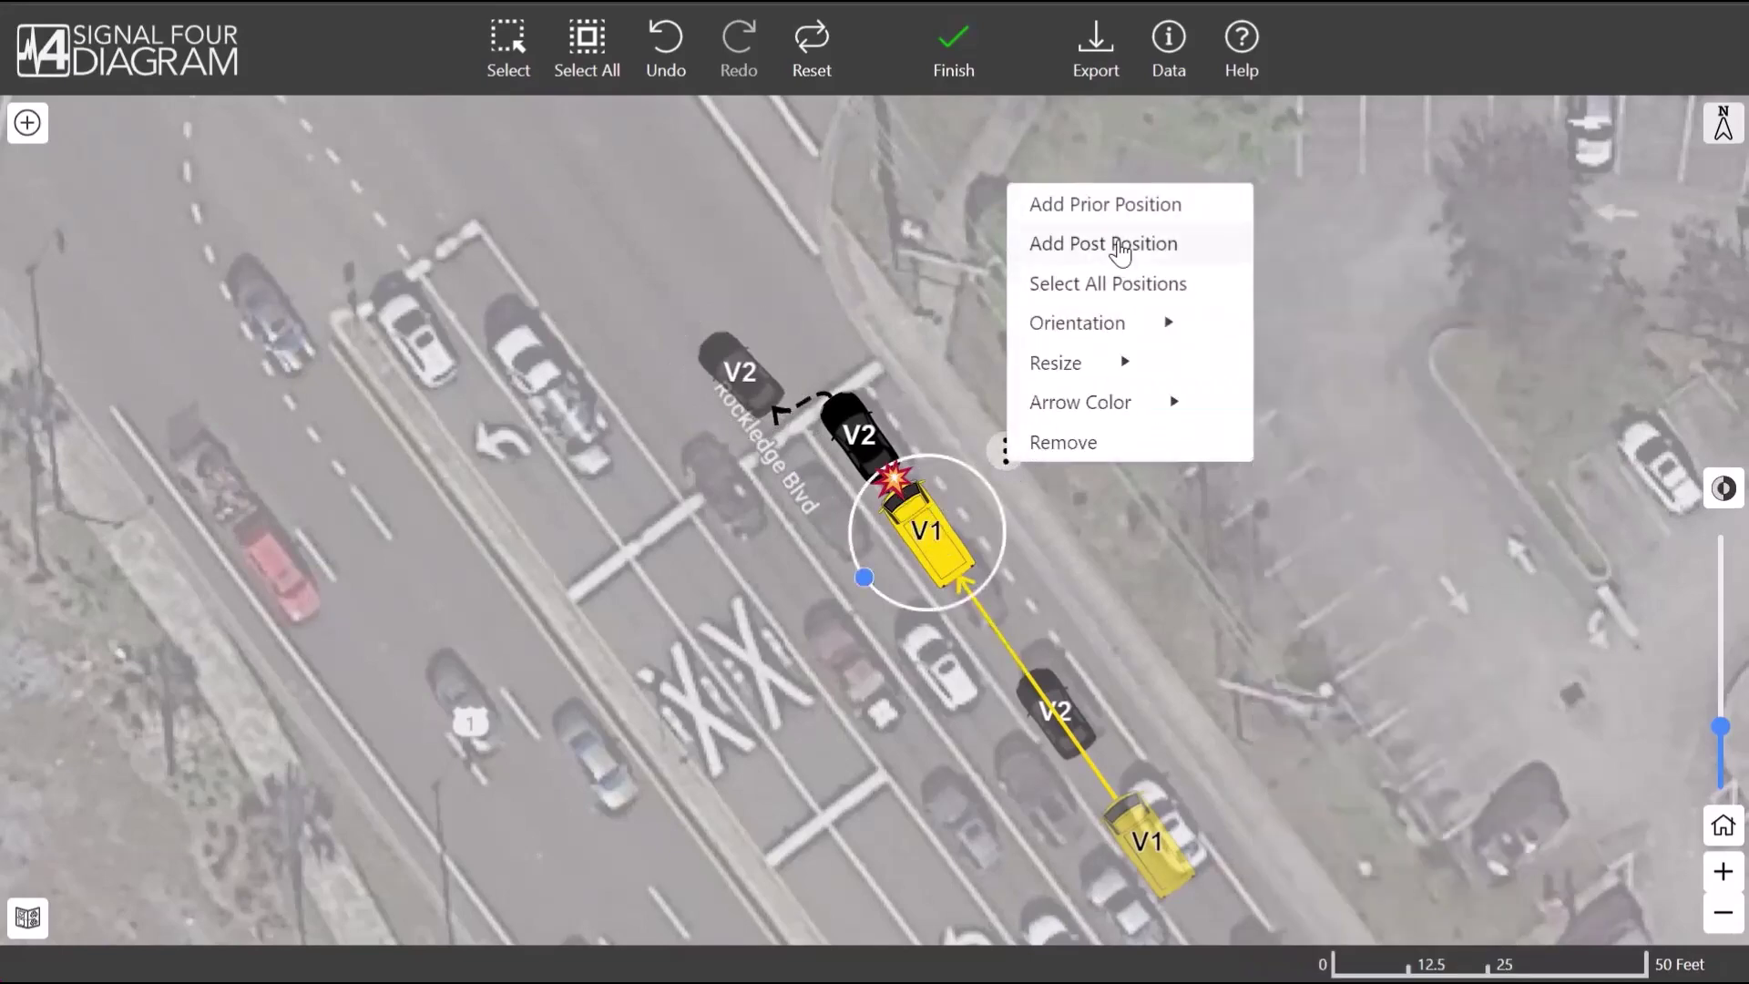
click(1112, 245)
drag(776, 316, 830, 278)
- Shift V2's post position farther into the inner lane and rotate it counterclockwise
drag(749, 358, 716, 346)
drag(657, 402, 681, 413)
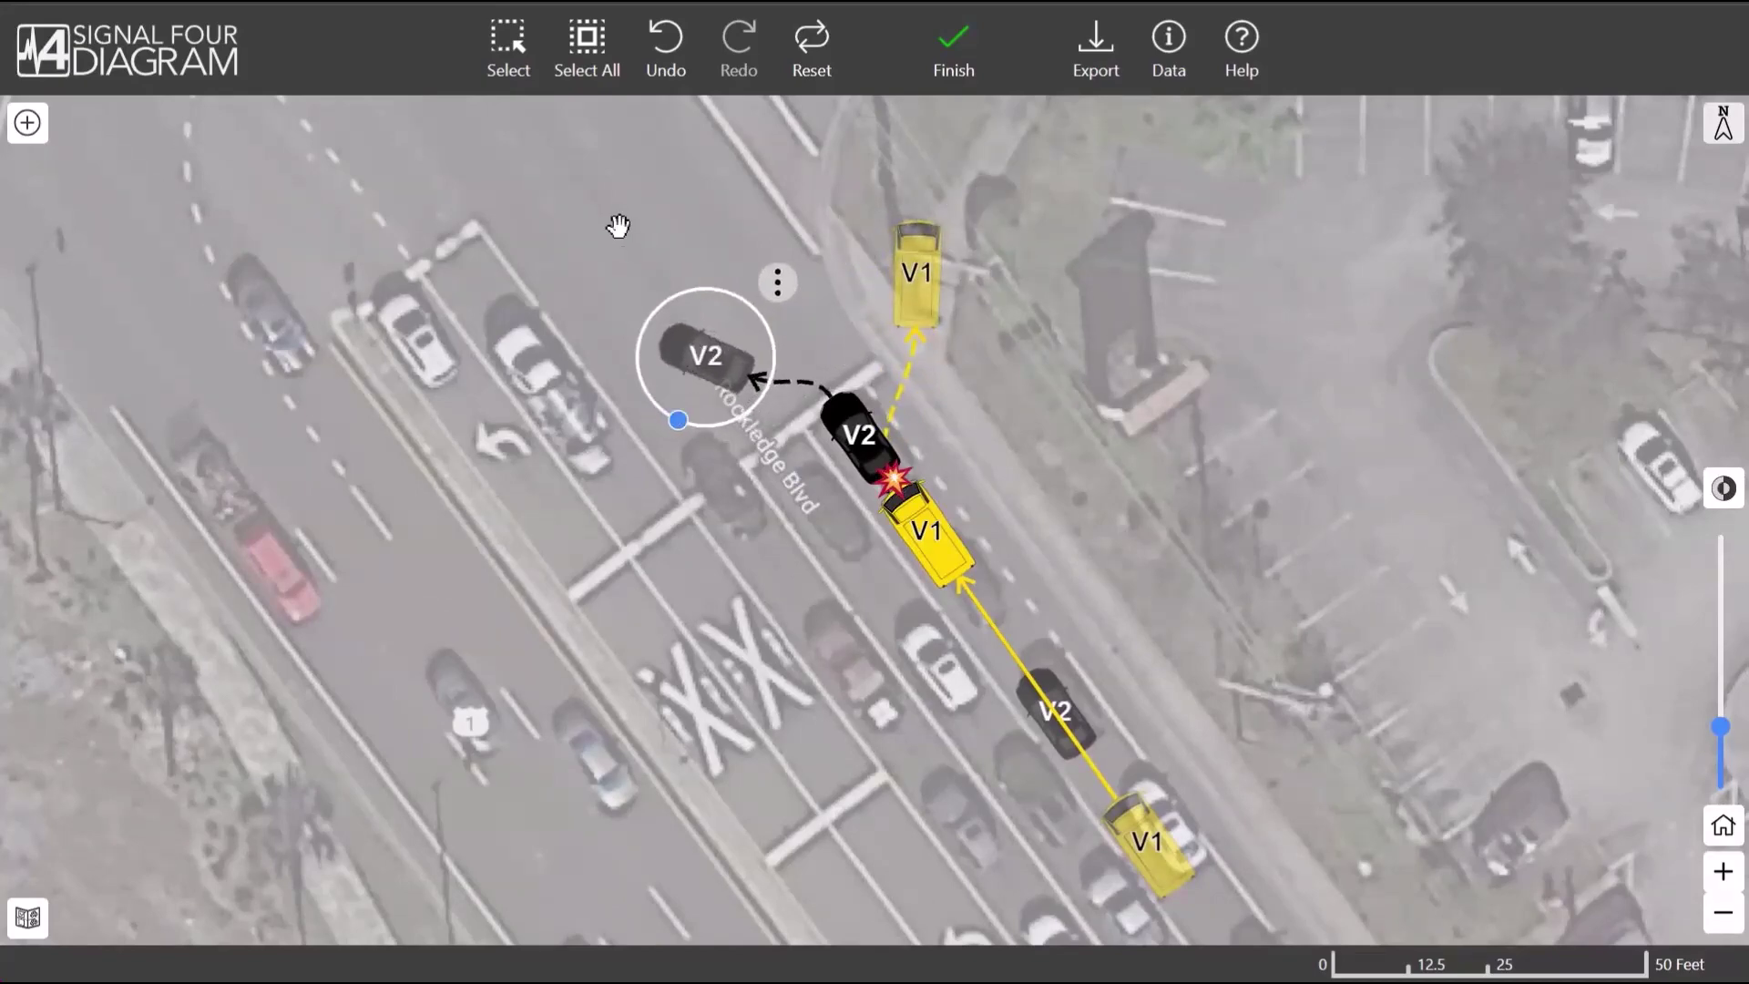
- Place a traffic light sign in the intersection beside the Barton Blvd E label and enlarge it
drag(617, 225, 671, 281)
scroll(672, 280, down, 5)
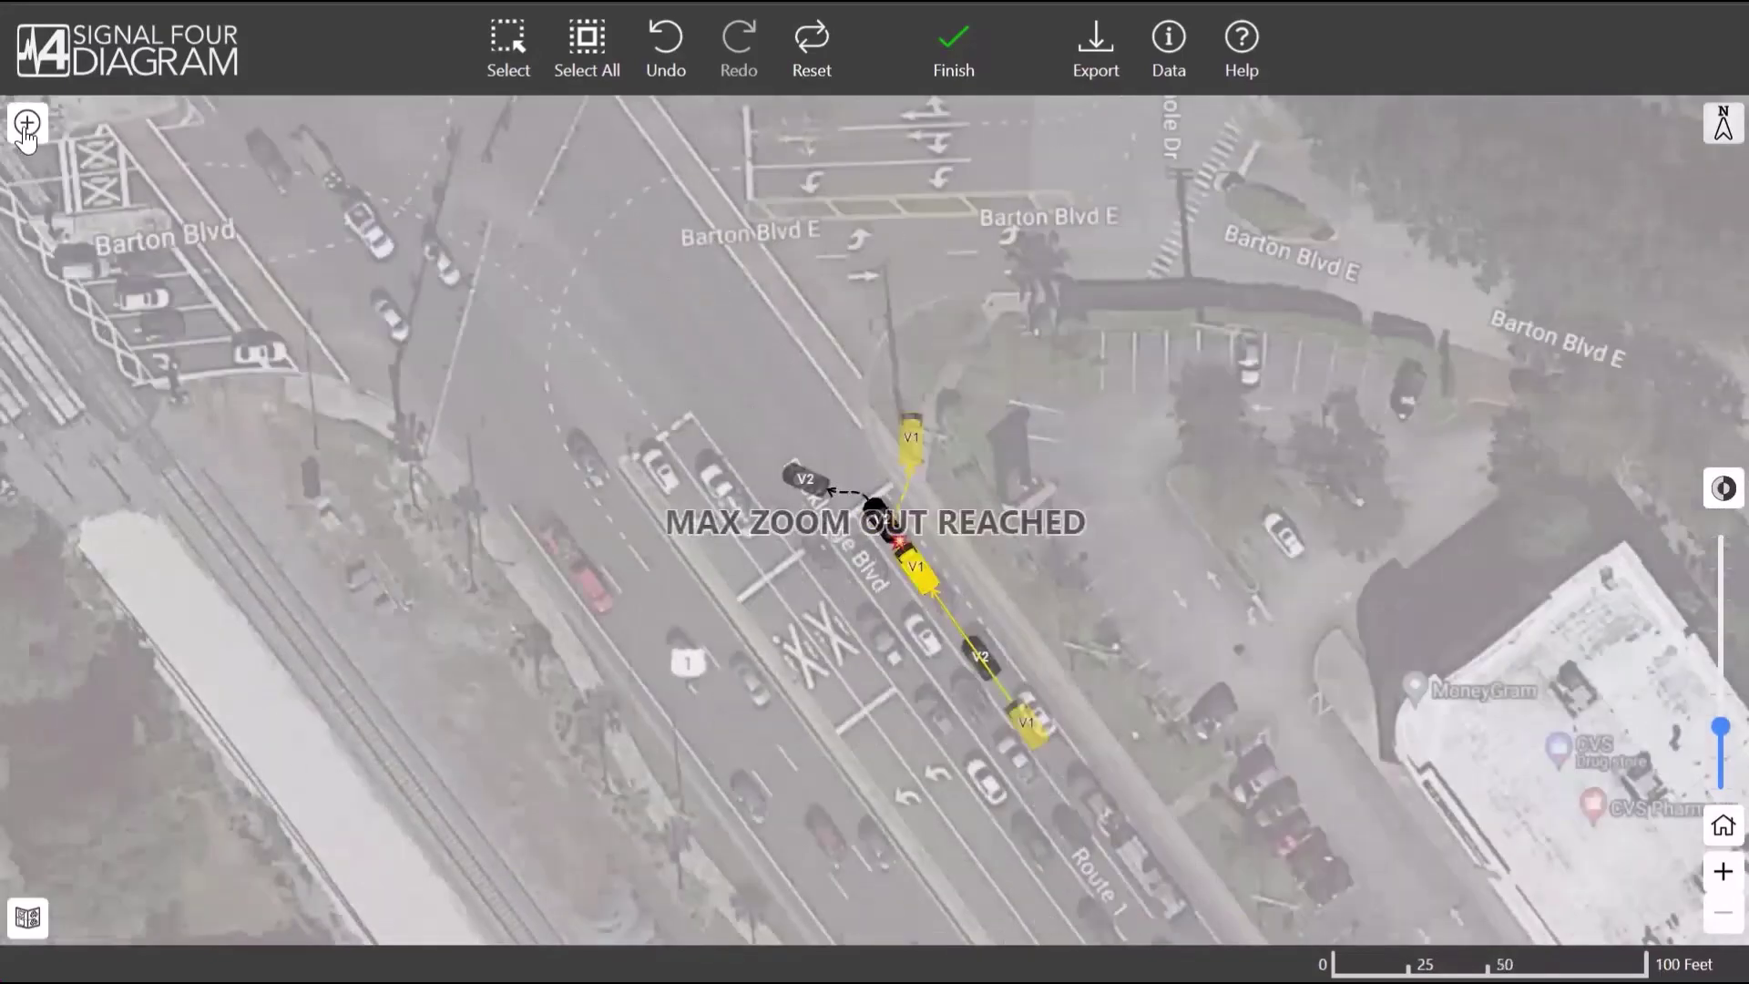
click(26, 127)
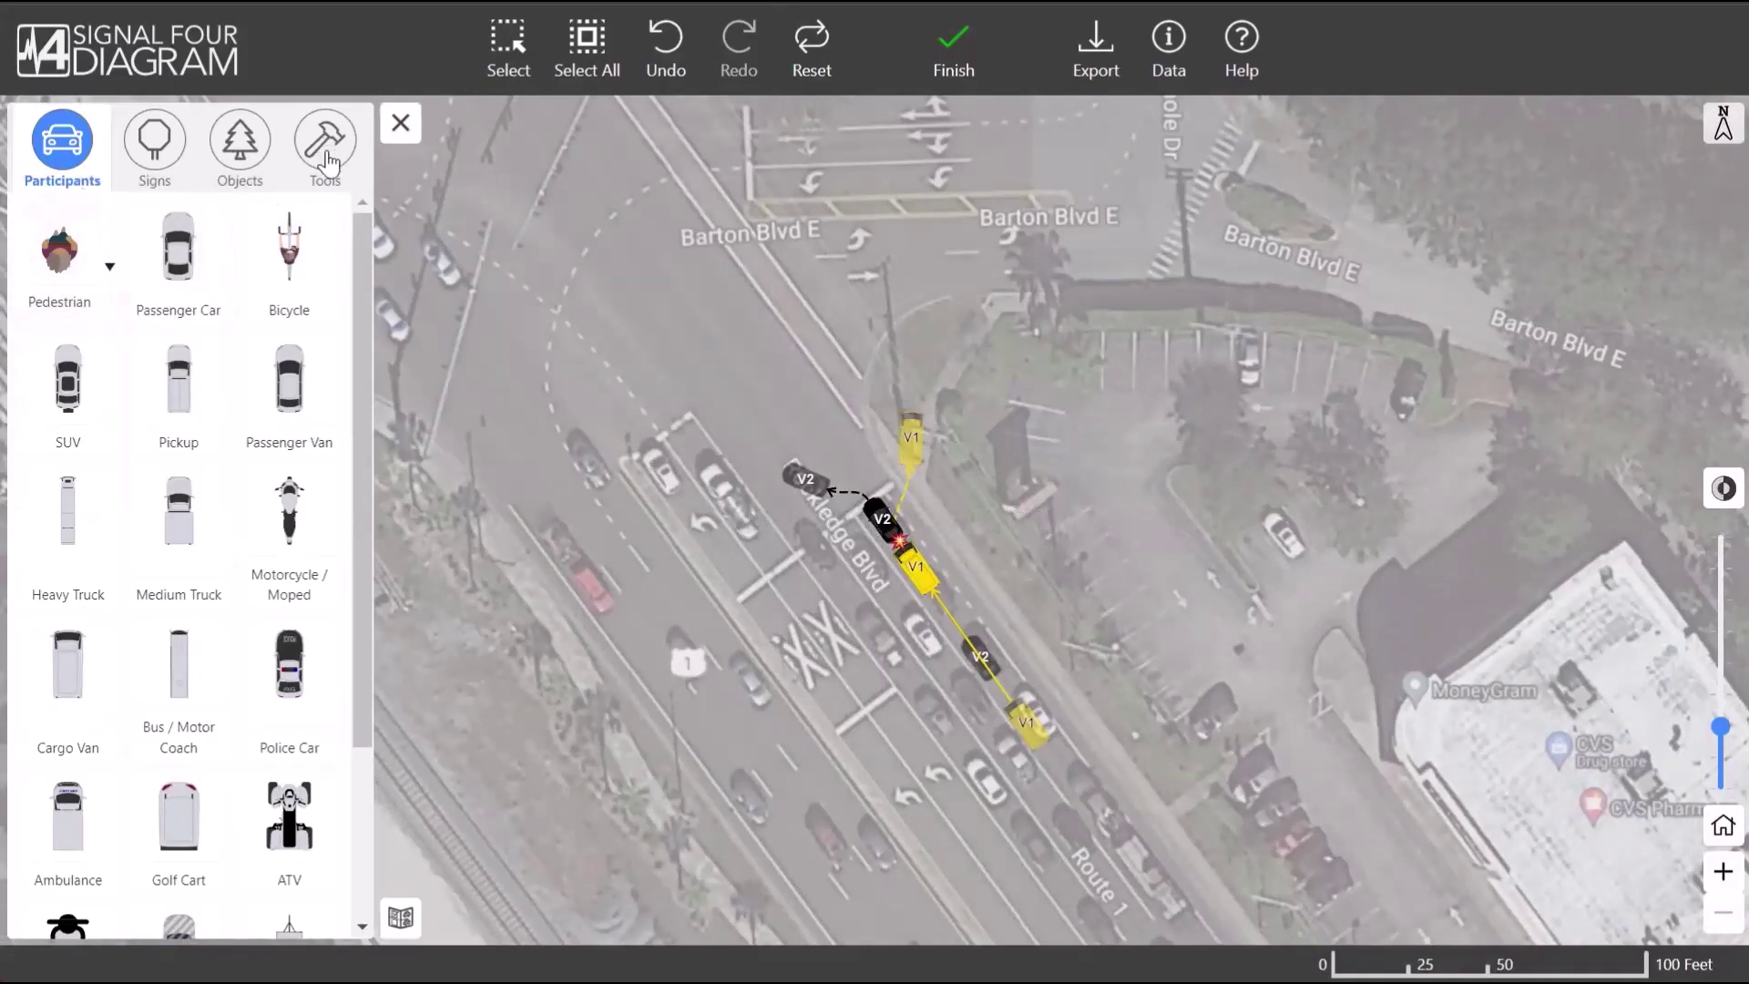
click(153, 164)
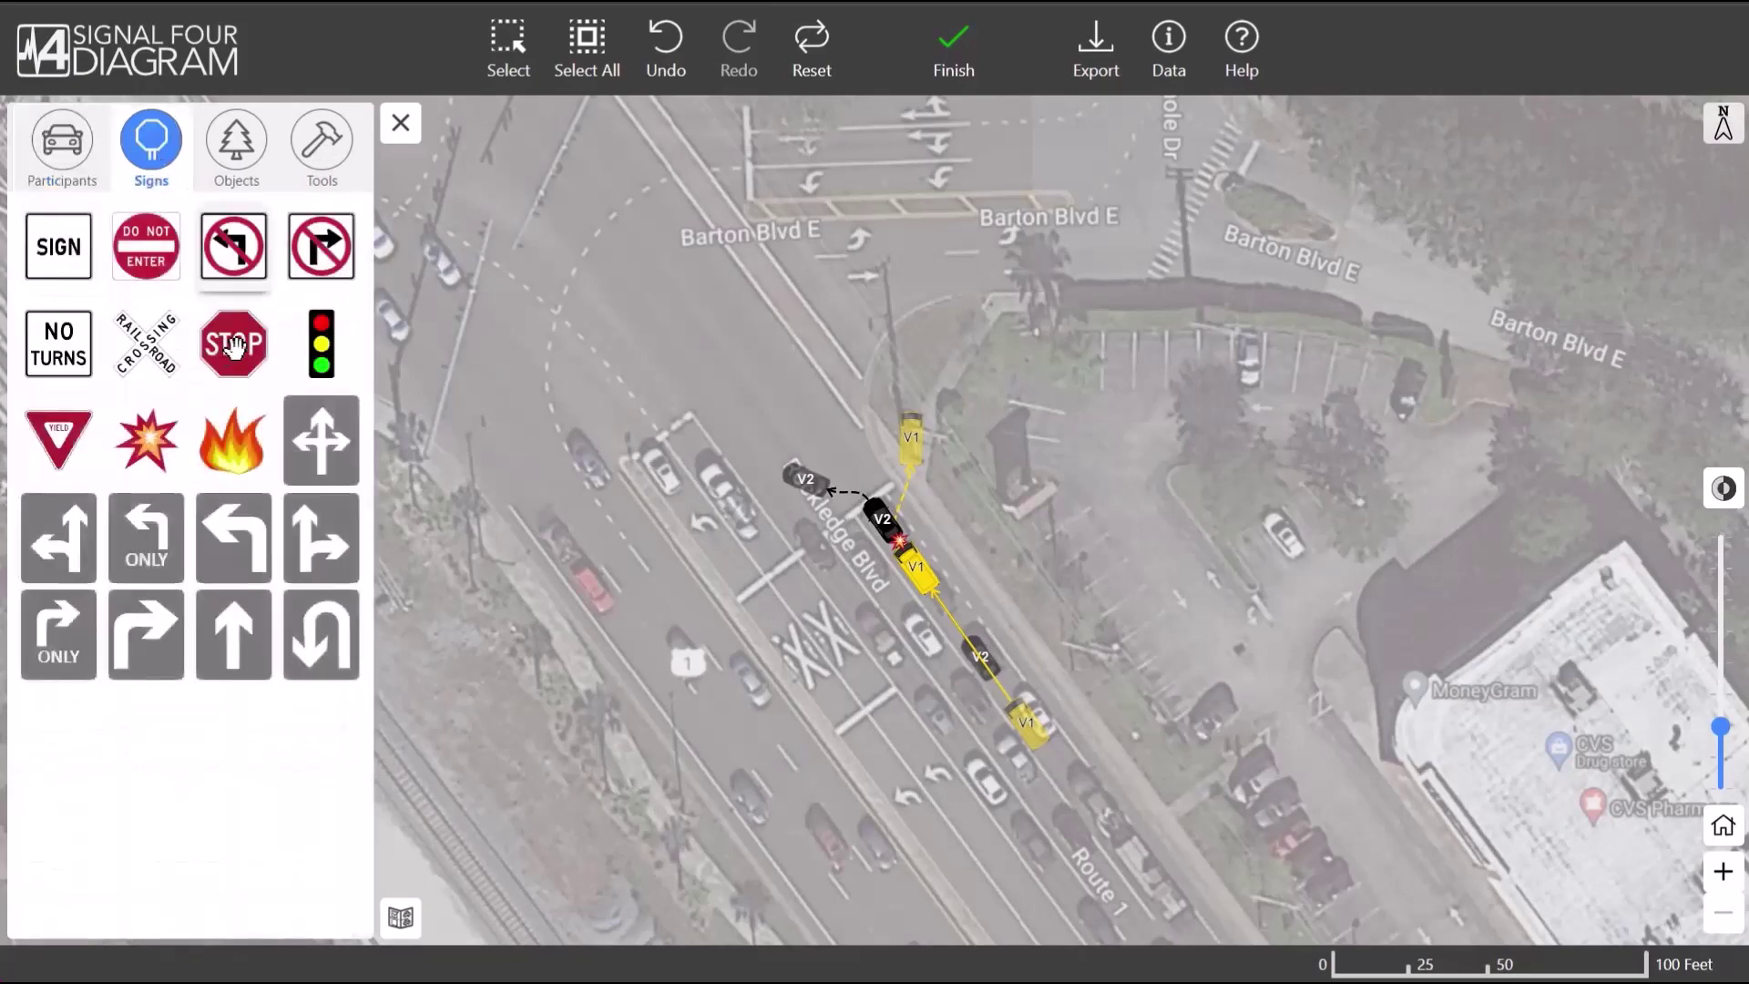
drag(321, 343, 639, 208)
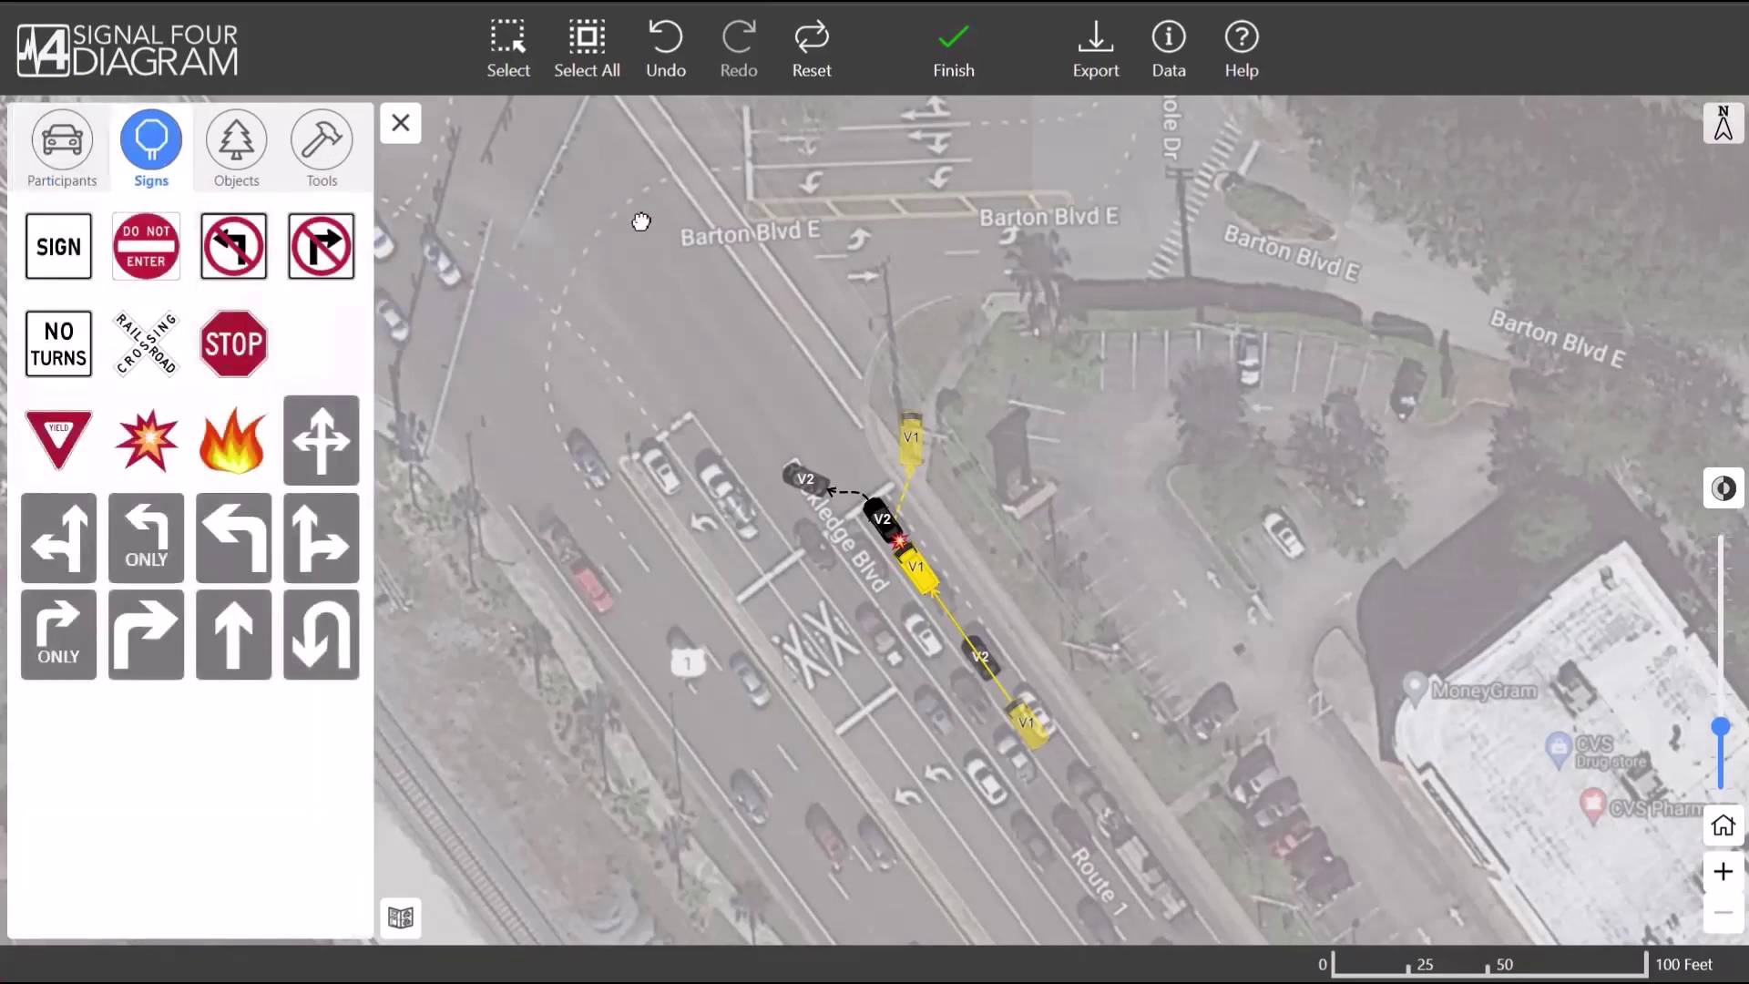
drag(607, 299, 670, 378)
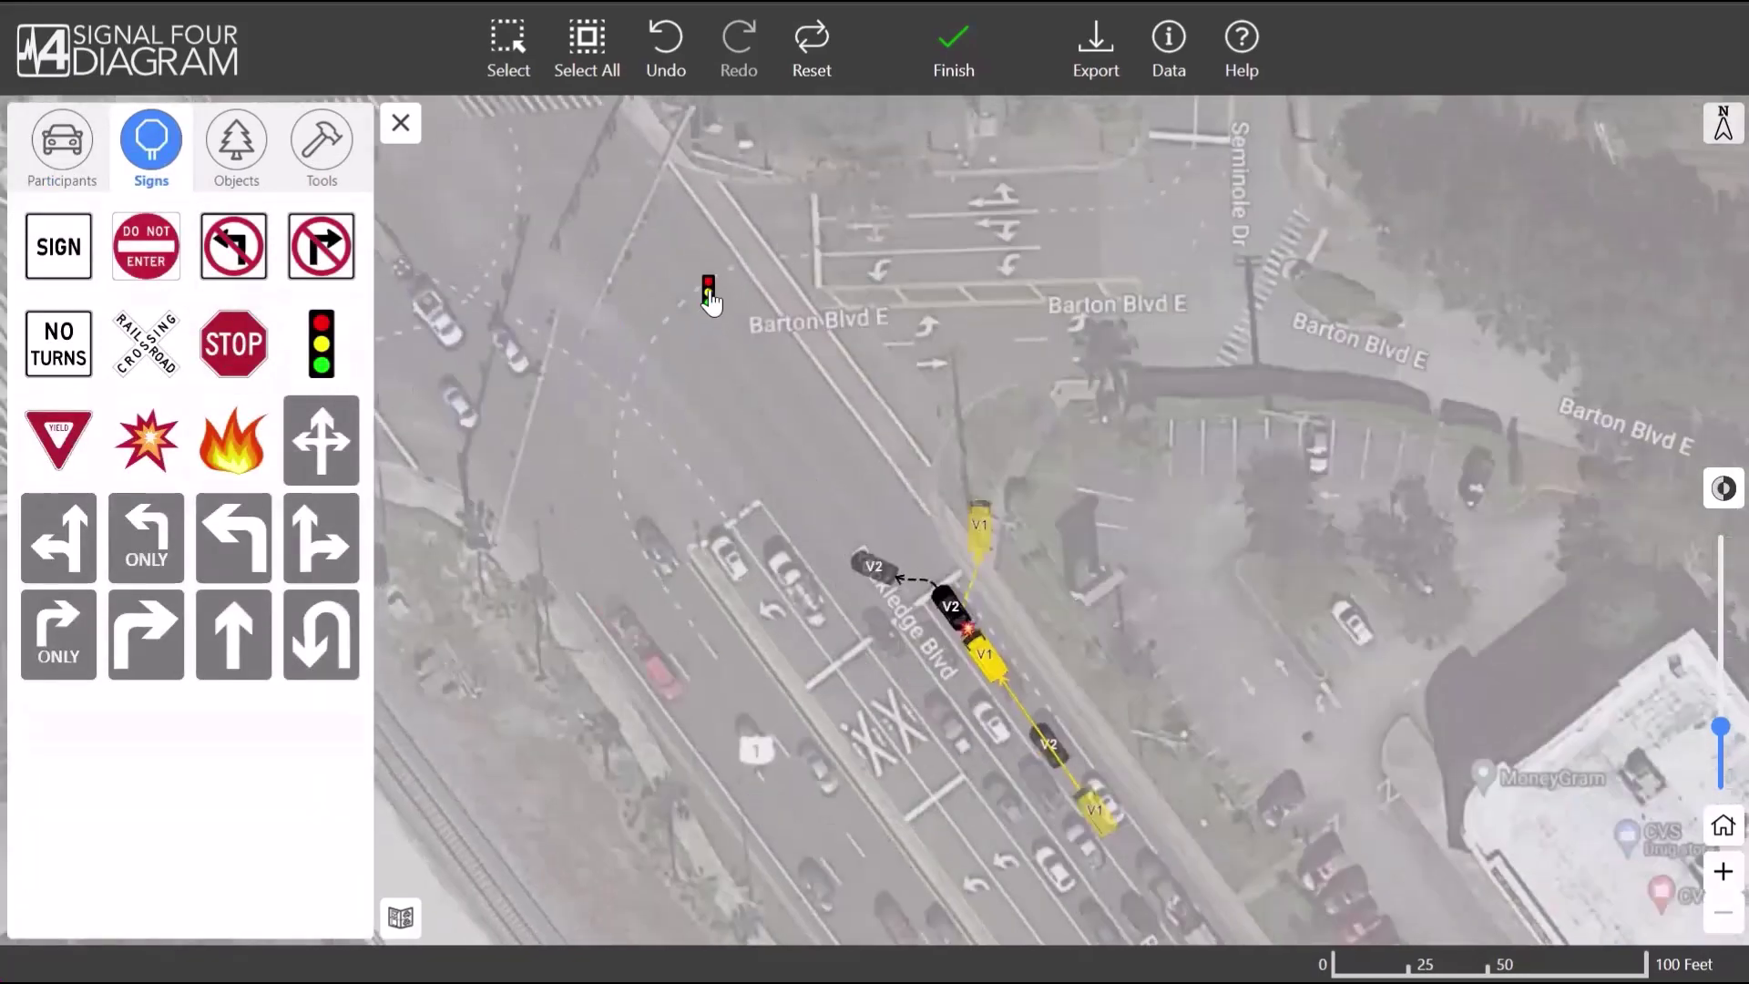
click(709, 292)
mouse_move(736, 296)
mouse_down()
mouse_move(781, 293)
mouse_move(762, 320)
mouse_move(781, 321)
mouse_up()
- Add a text box reading "Red" just below the traffic light and shrink it to fit the word
click(321, 144)
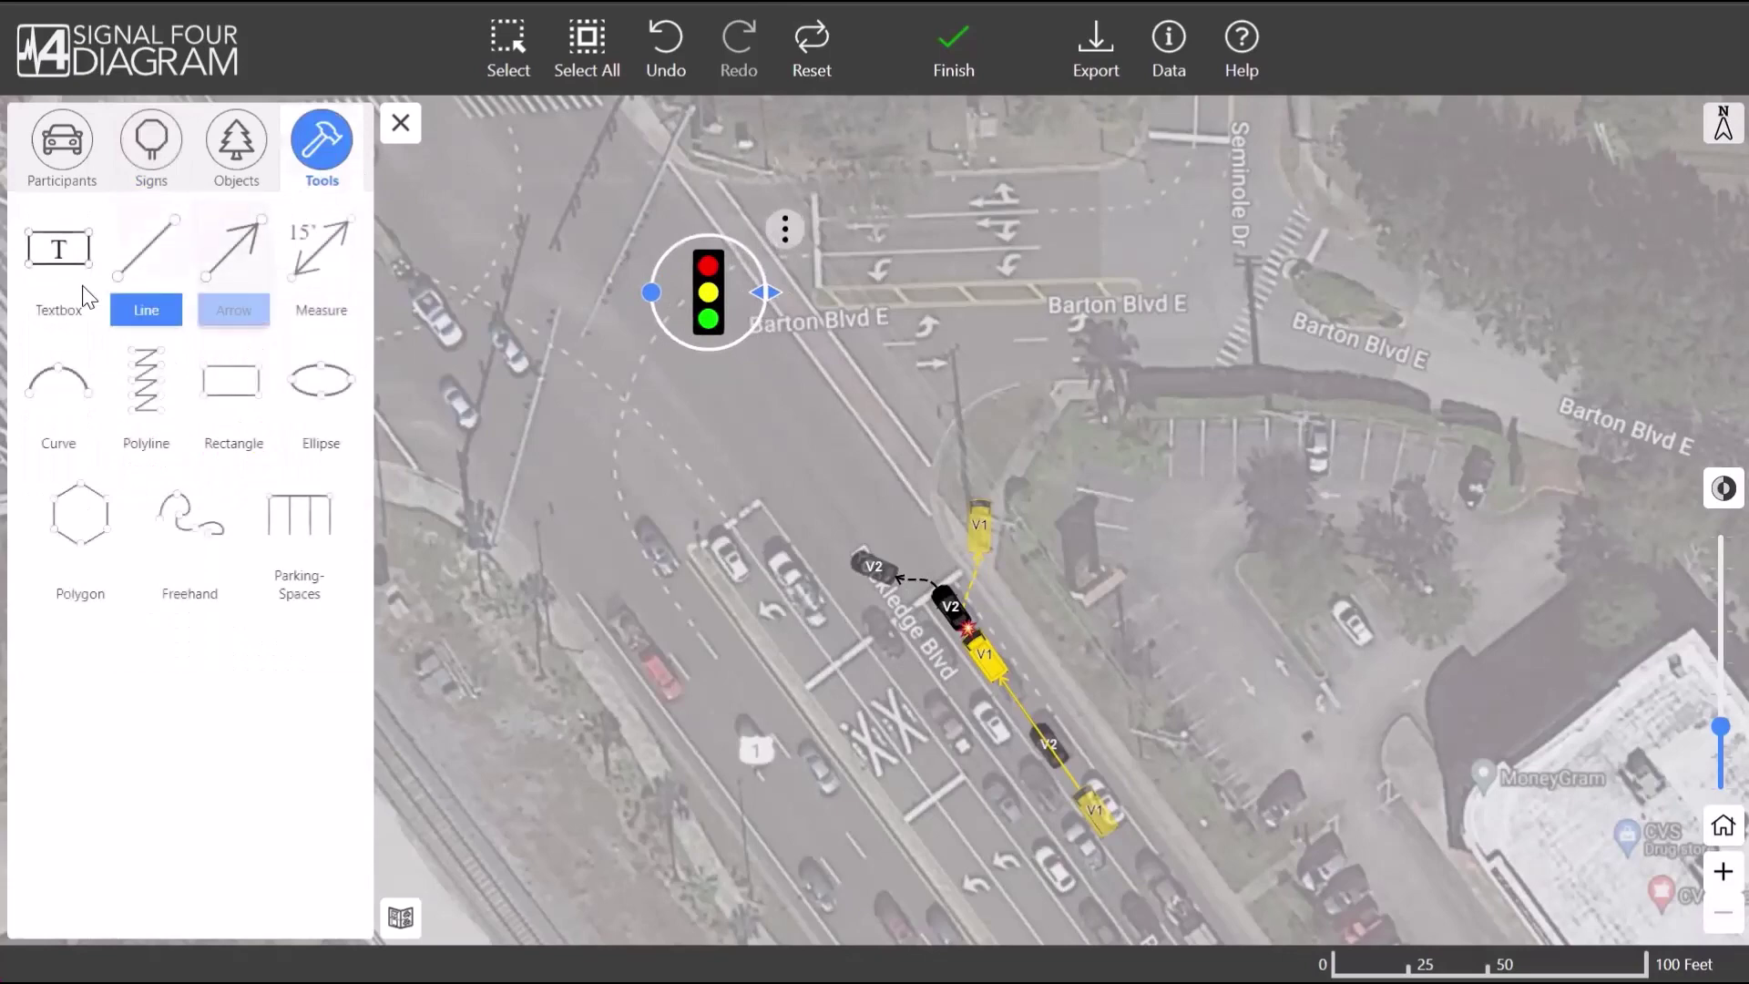
click(86, 293)
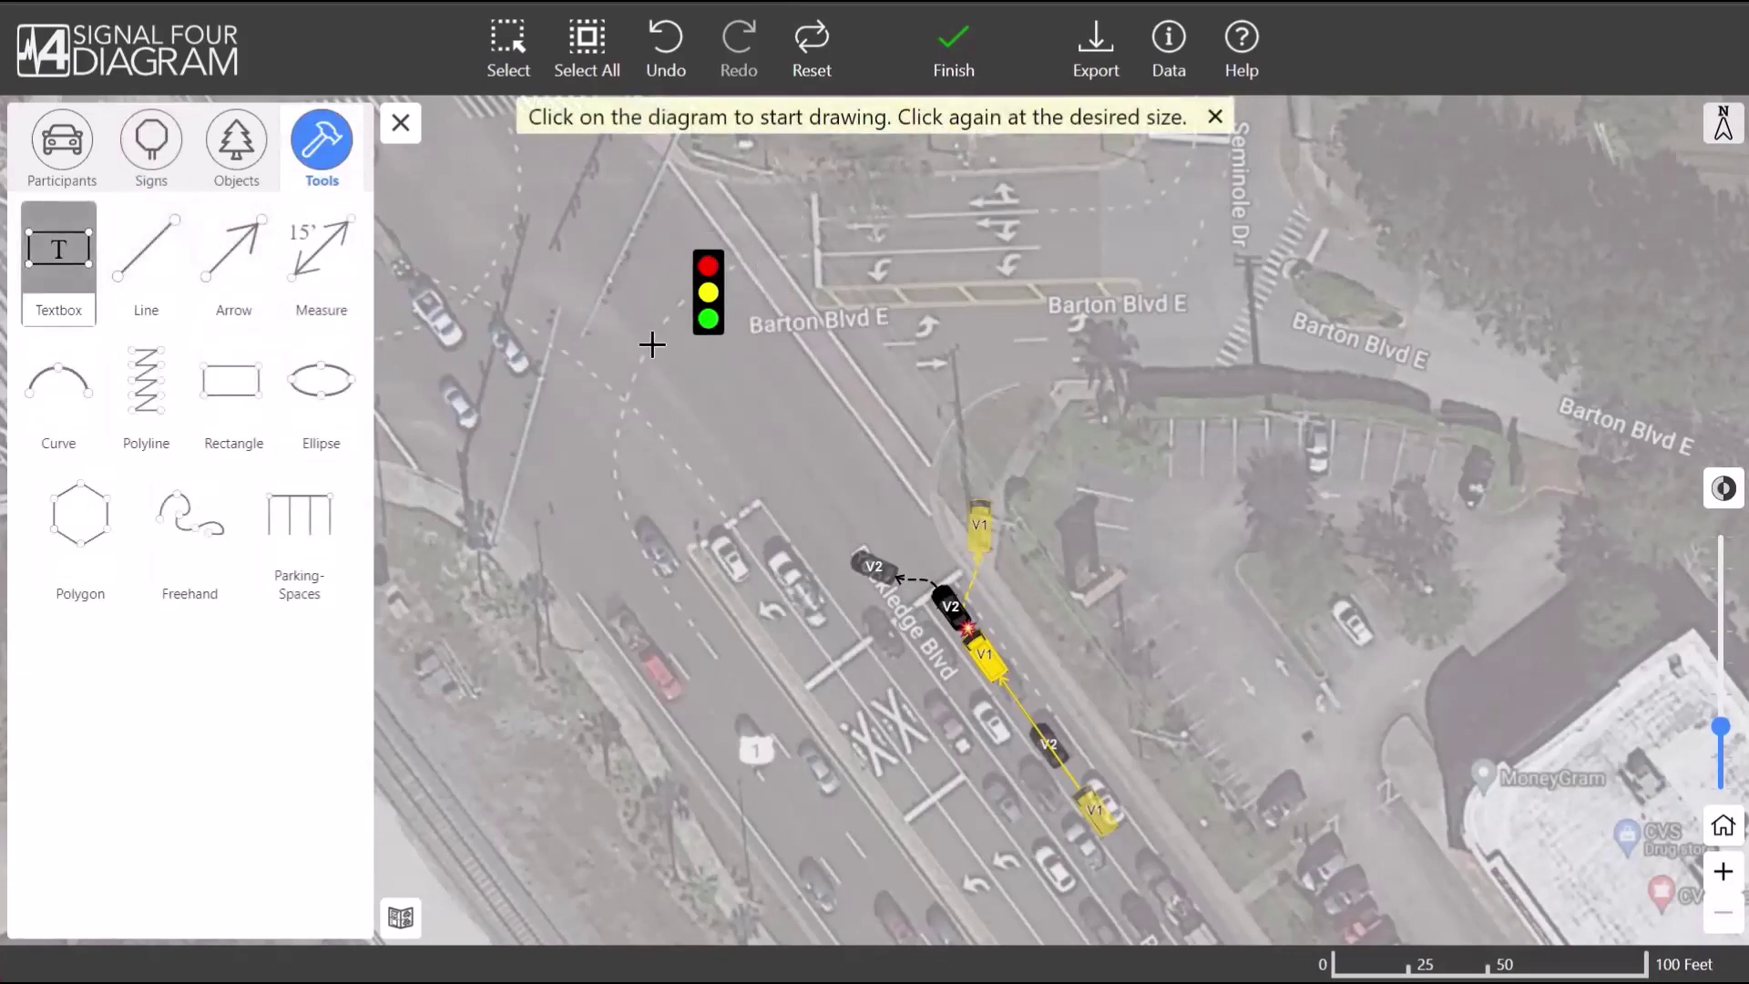
click(807, 414)
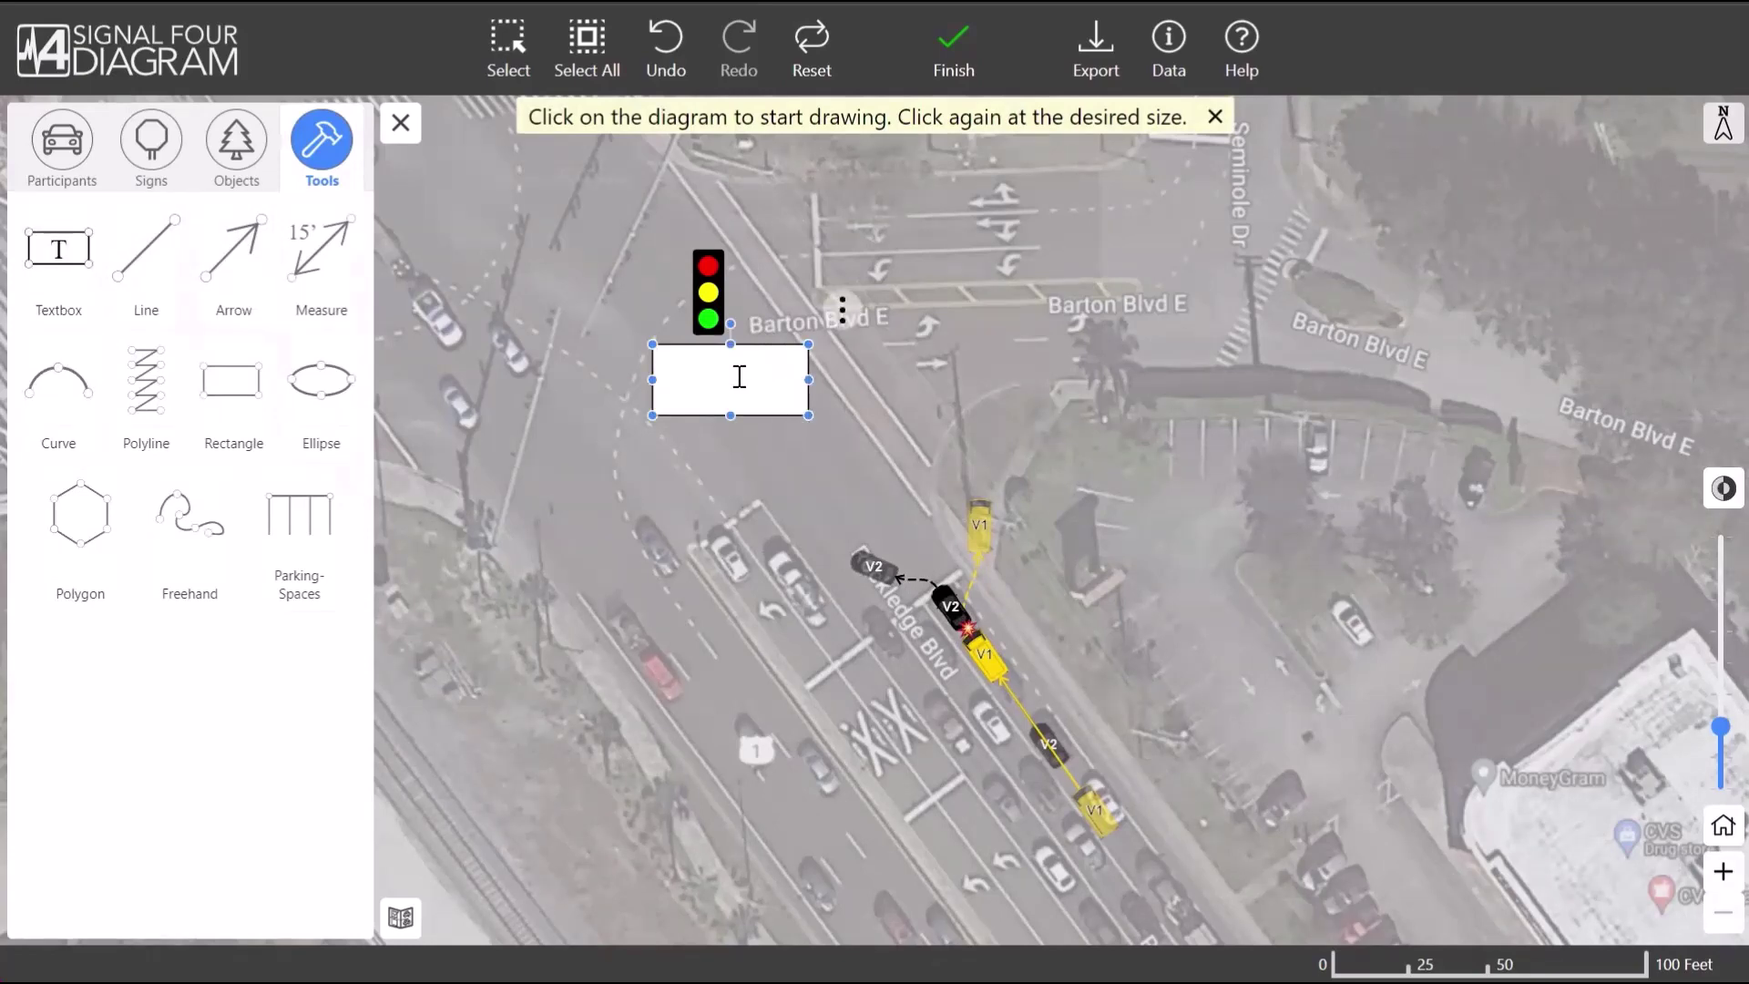
text(Red)
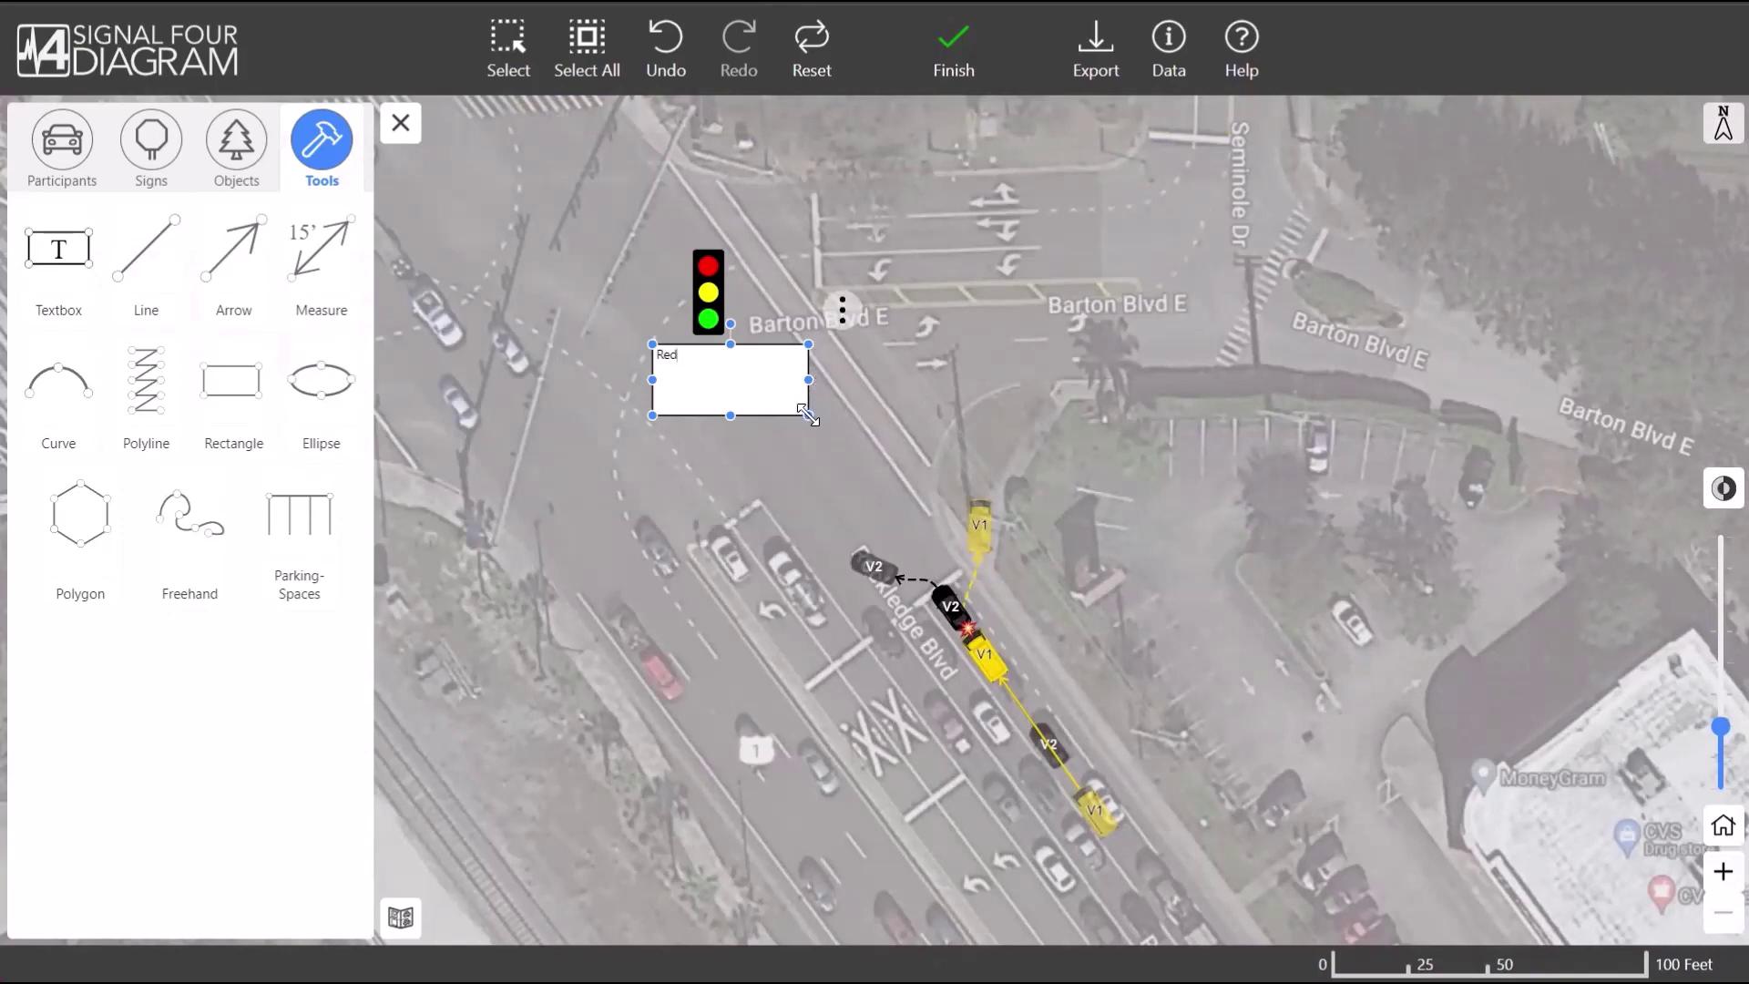
drag(808, 416, 727, 382)
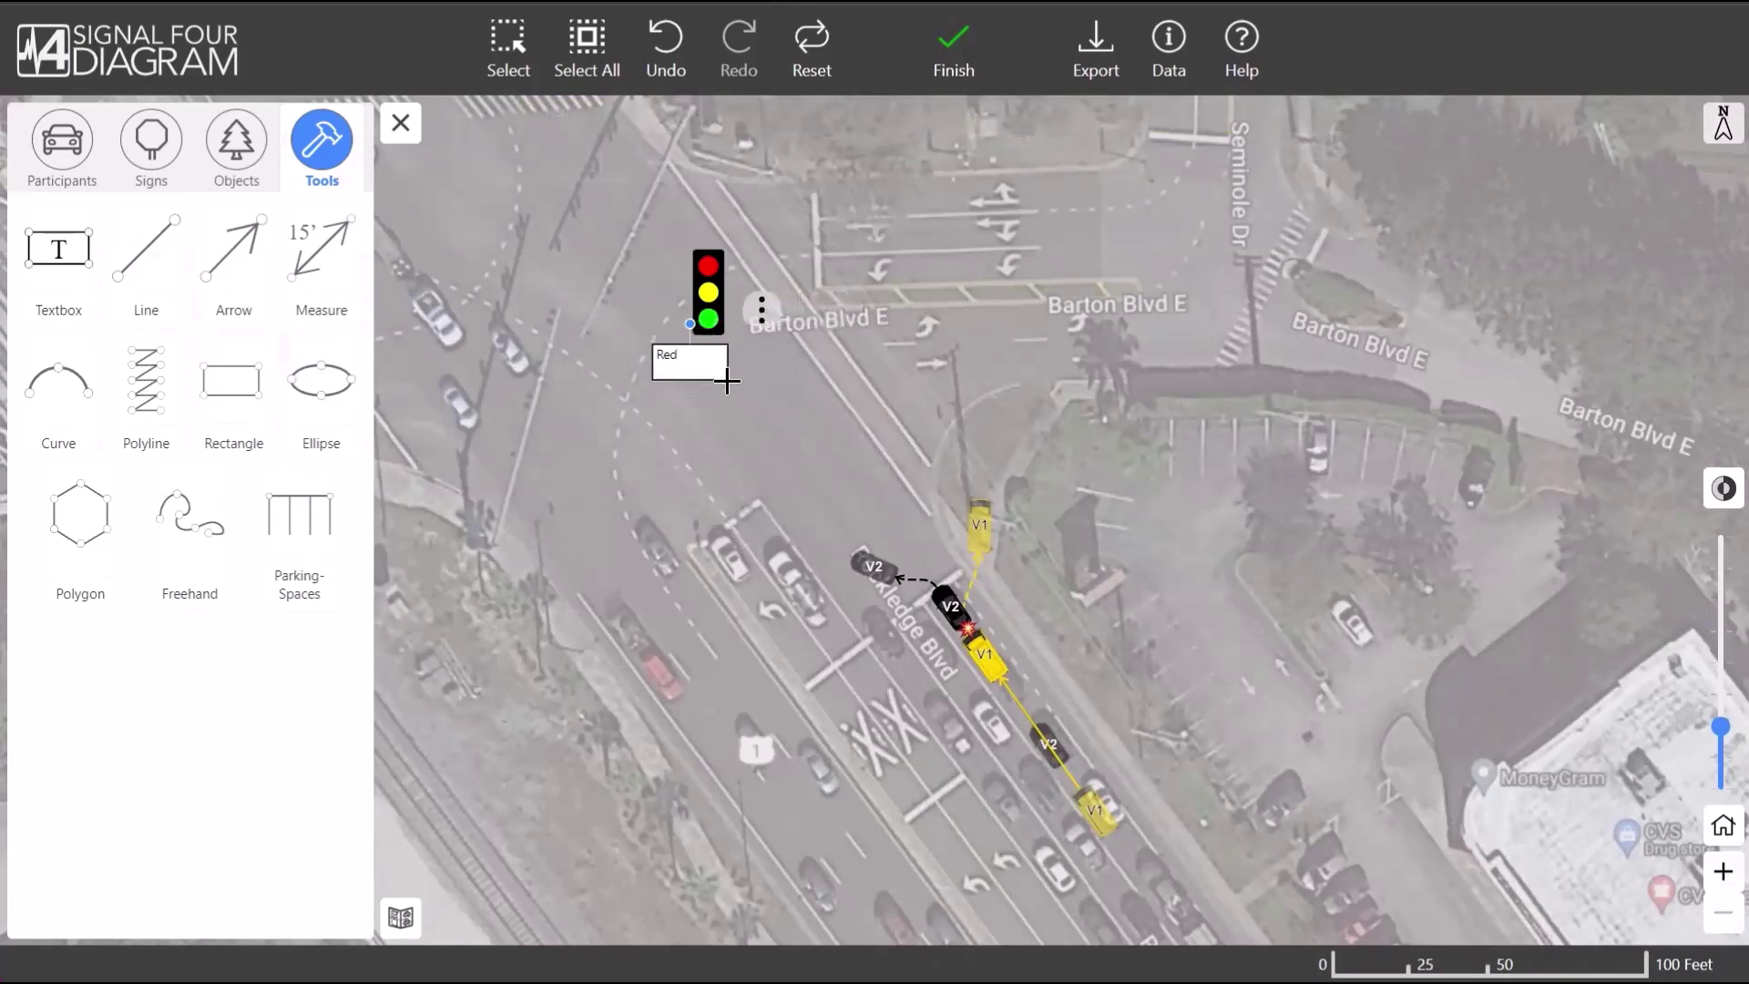
- Set the "Red" text box's font size to 32 and its font color to Red (RED)
click(745, 307)
mouse_move(805, 360)
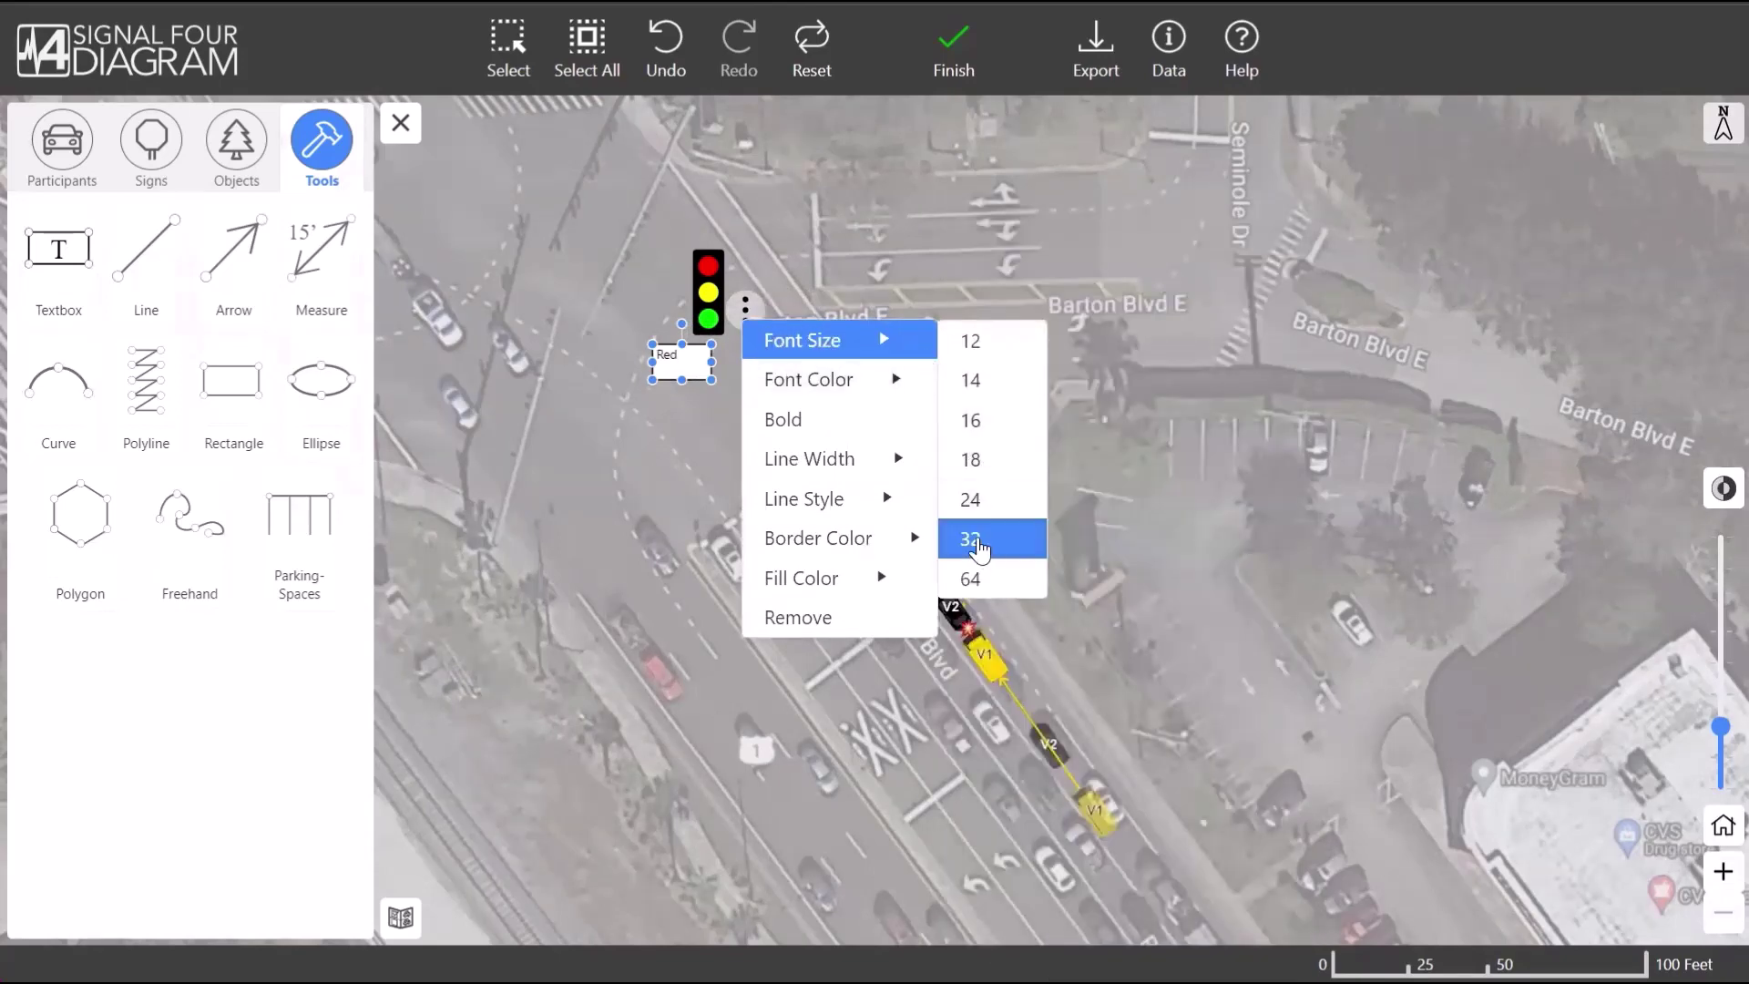
click(984, 538)
click(745, 309)
mouse_move(840, 351)
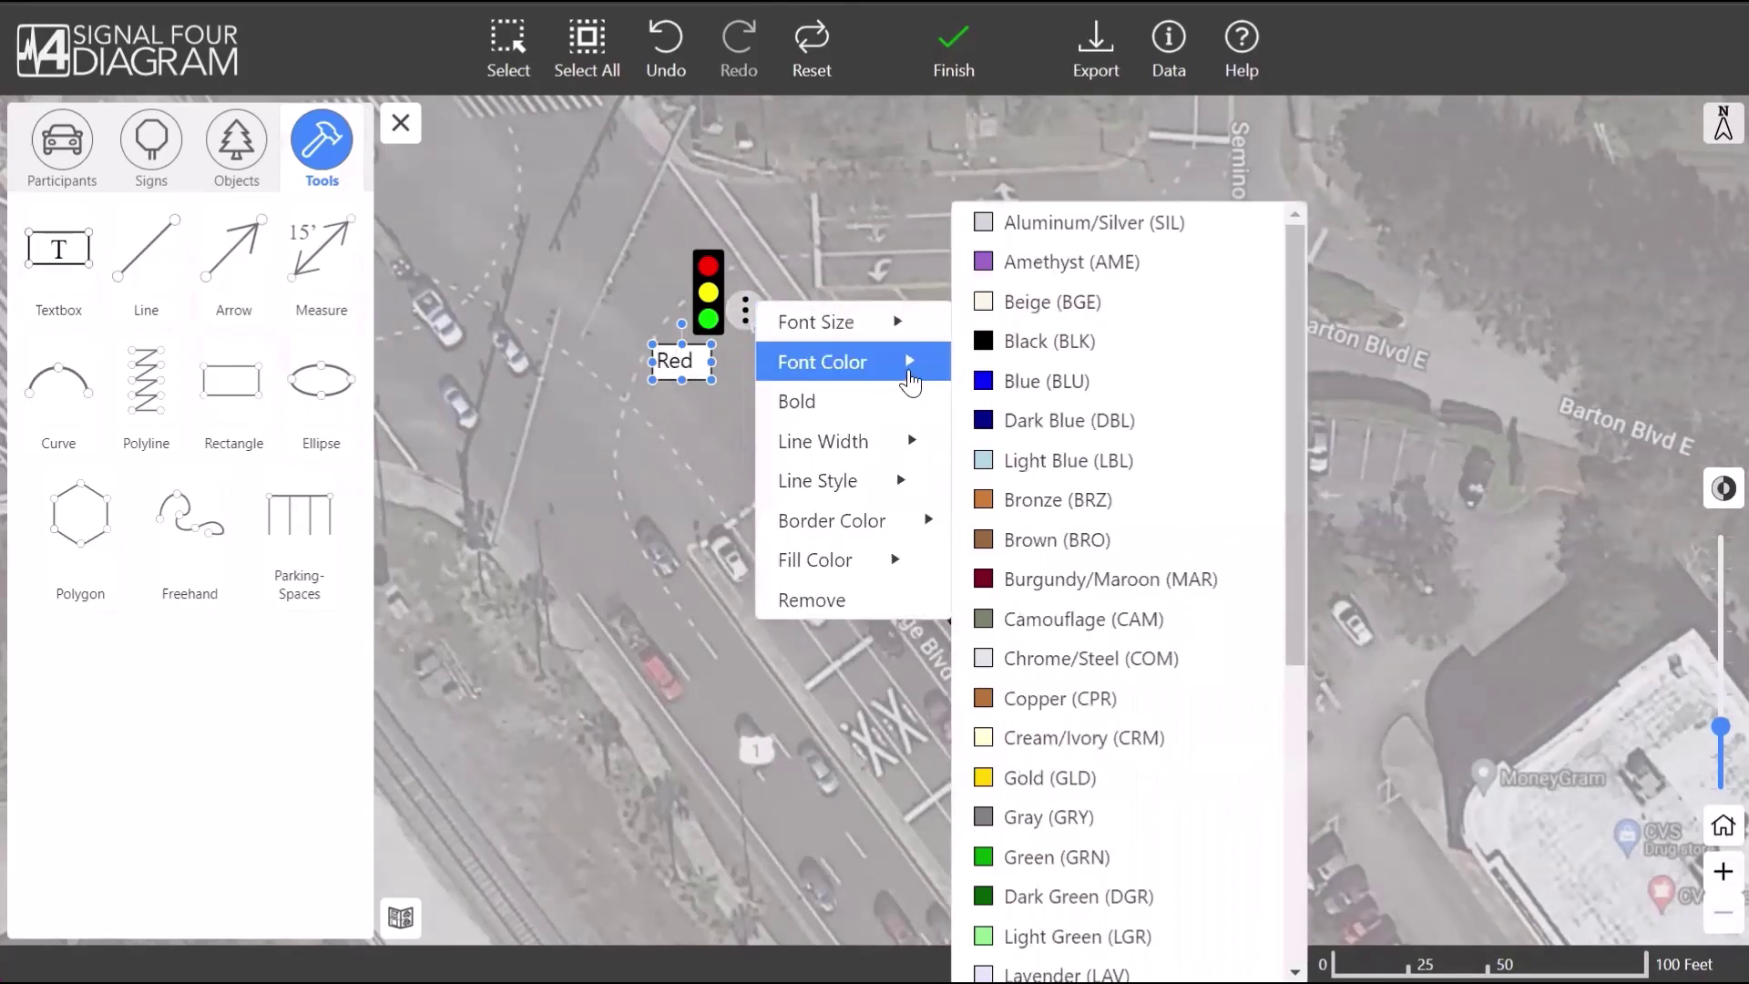
scroll(1020, 638, down, 5)
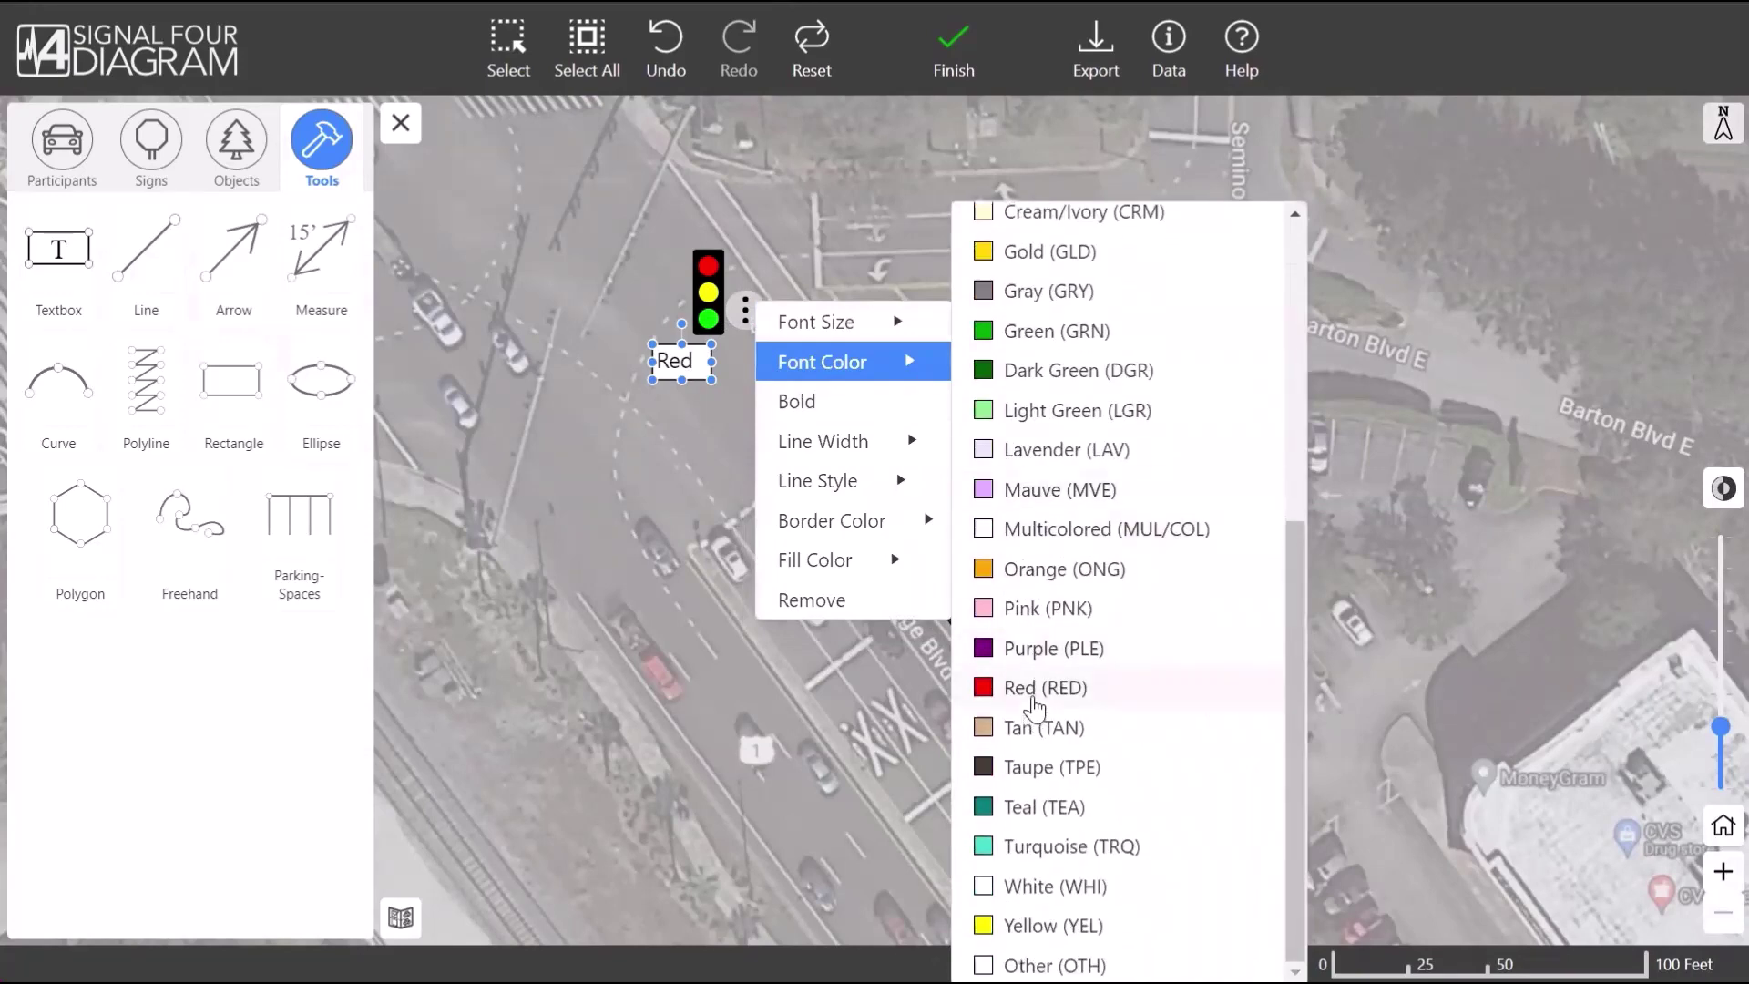
click(1034, 706)
- Finish the diagram with the crop widened on both sides and its lower edge raised
click(963, 65)
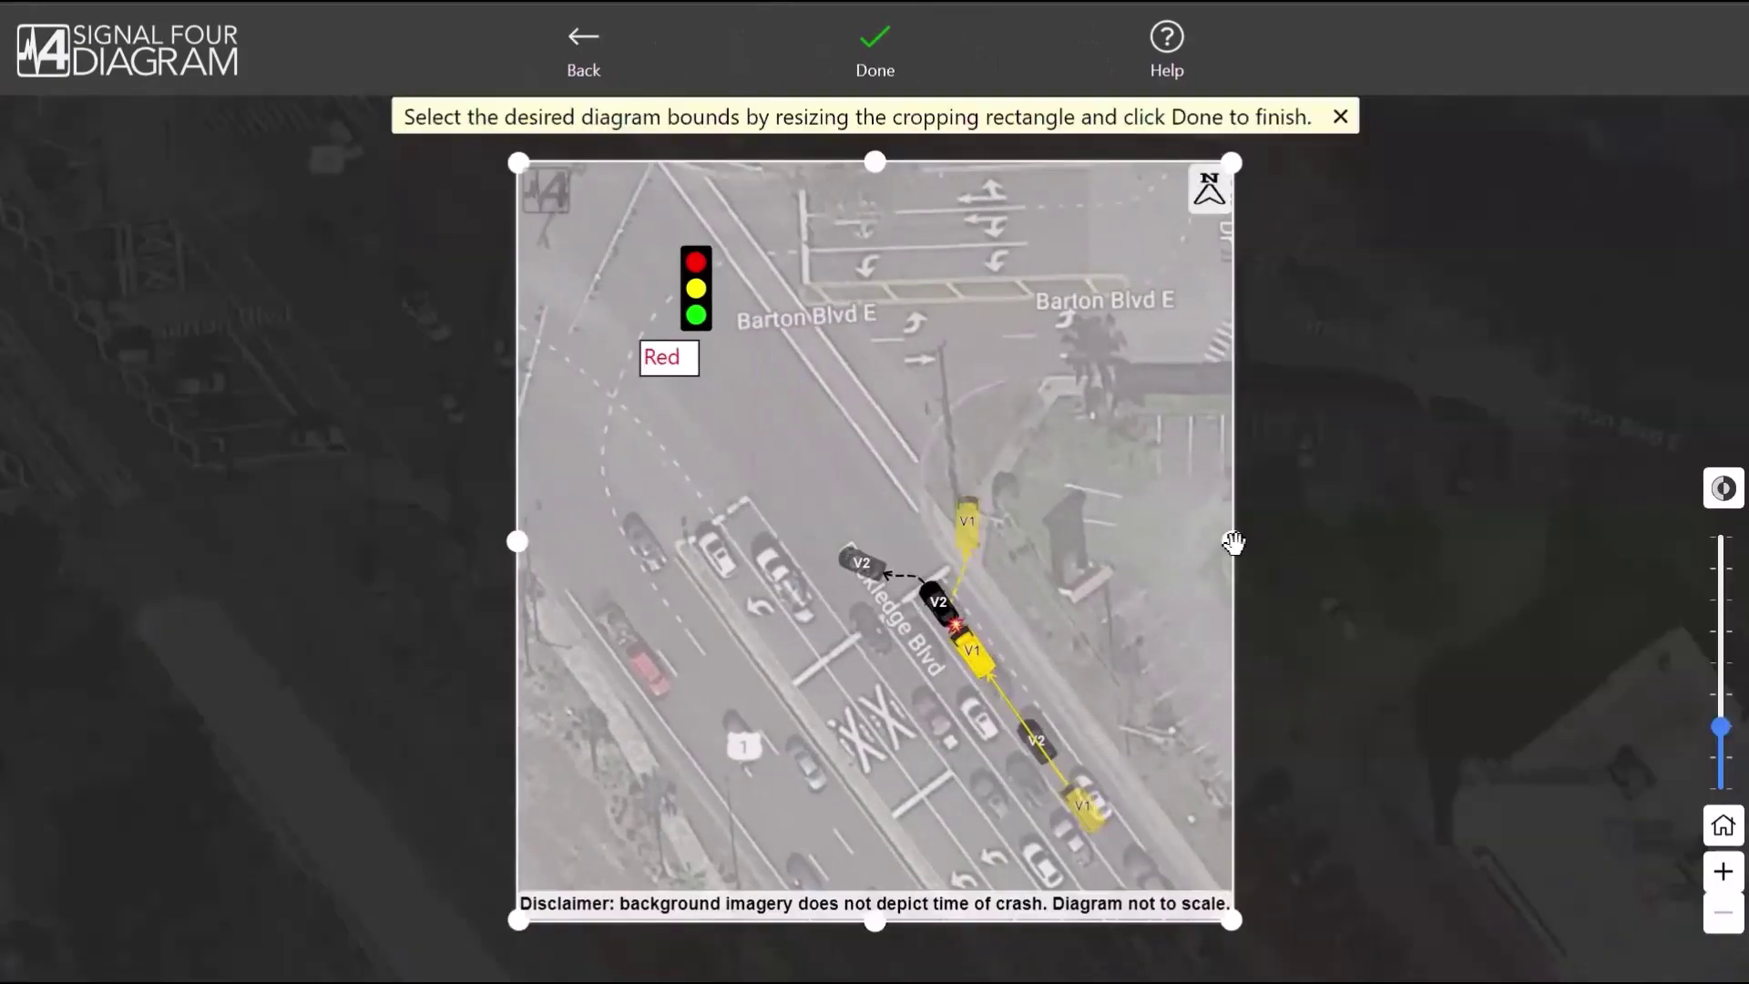
drag(1233, 543, 1317, 541)
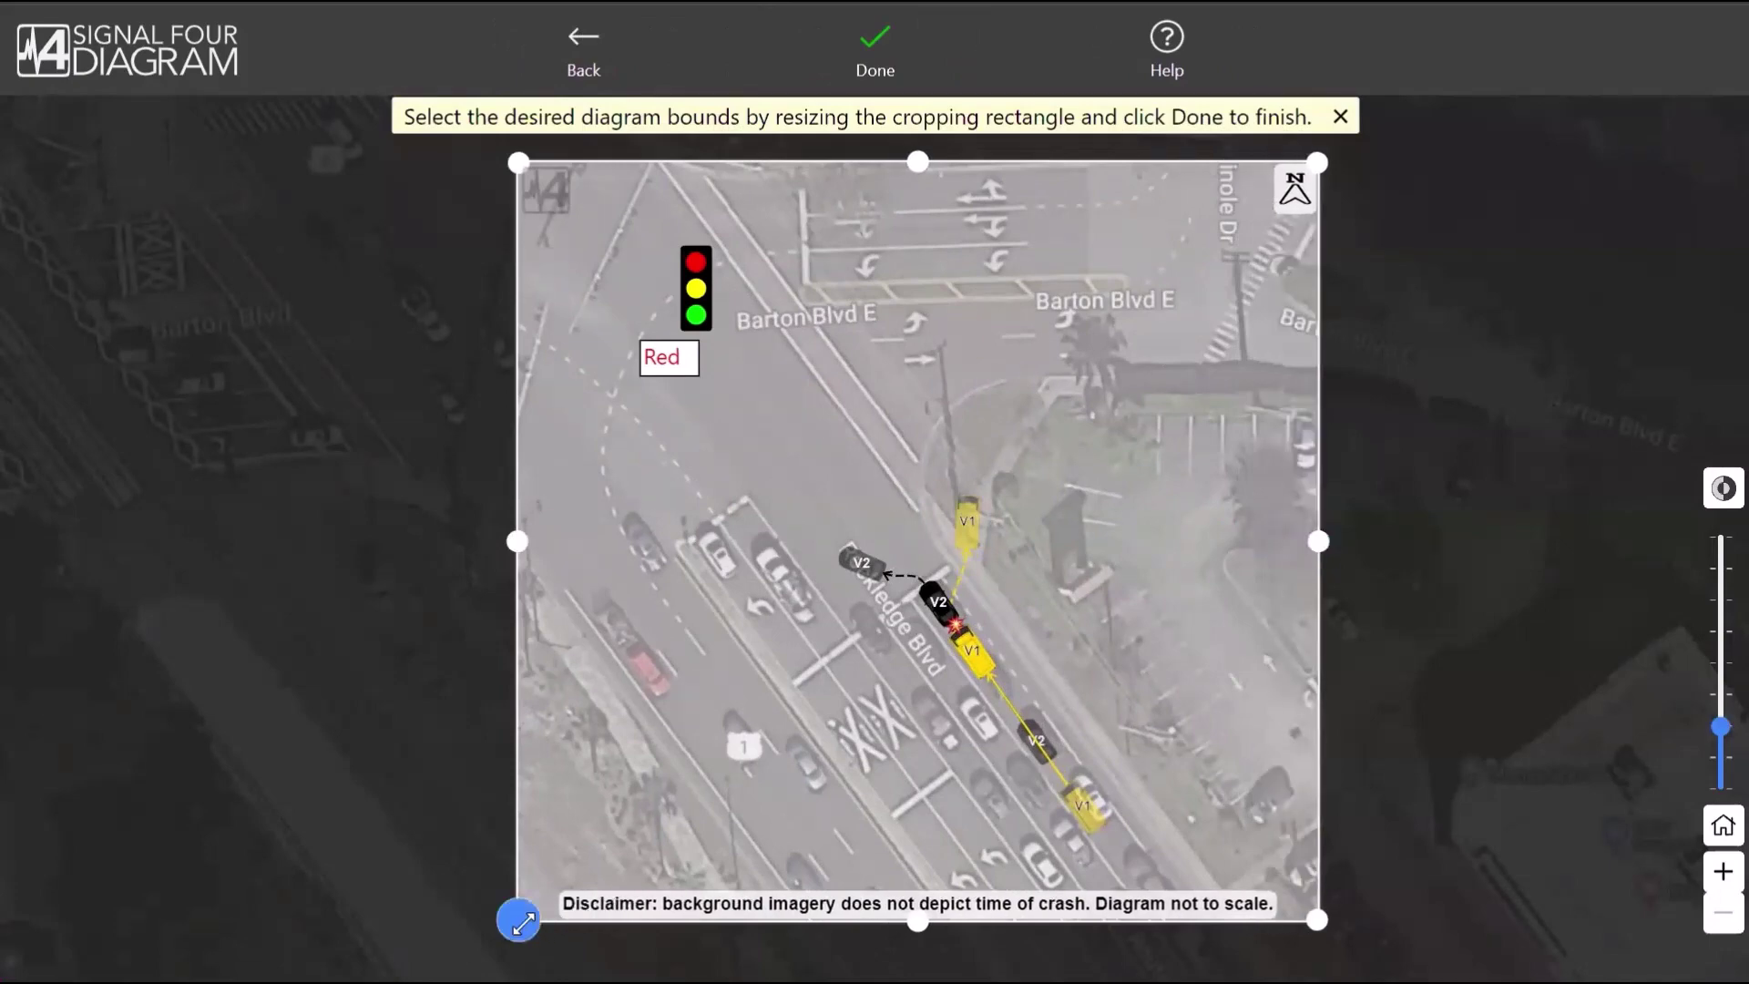
drag(516, 917, 417, 872)
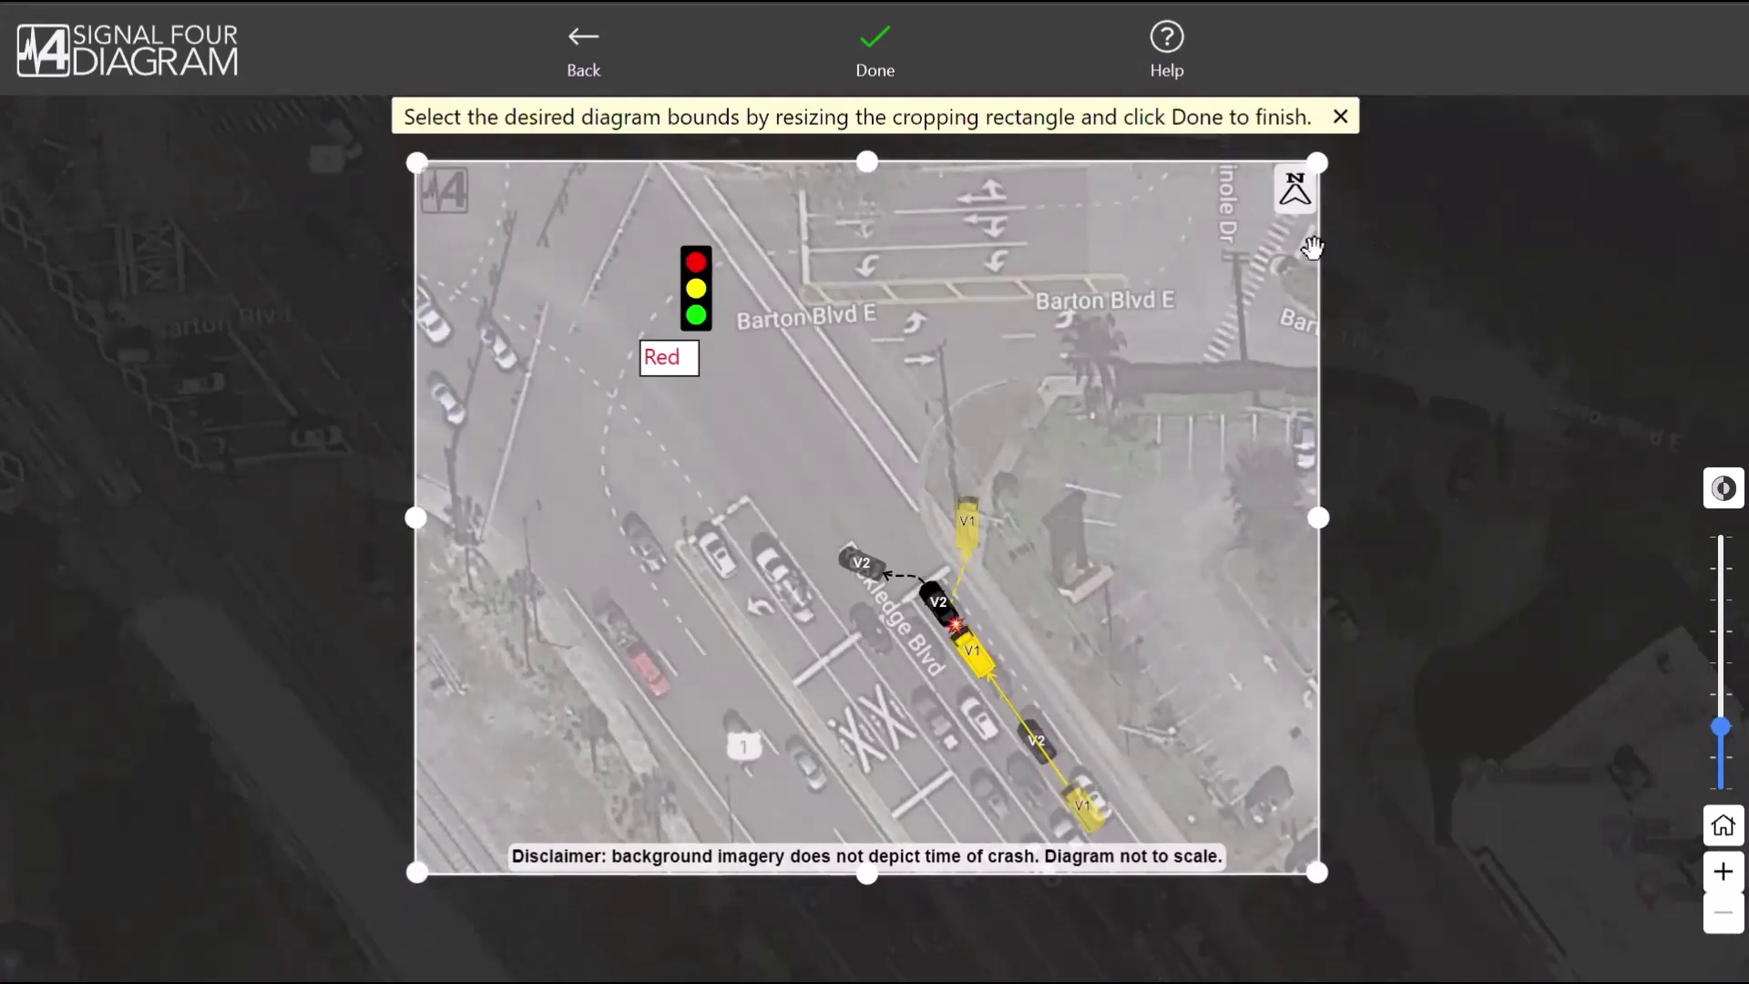
click(891, 56)
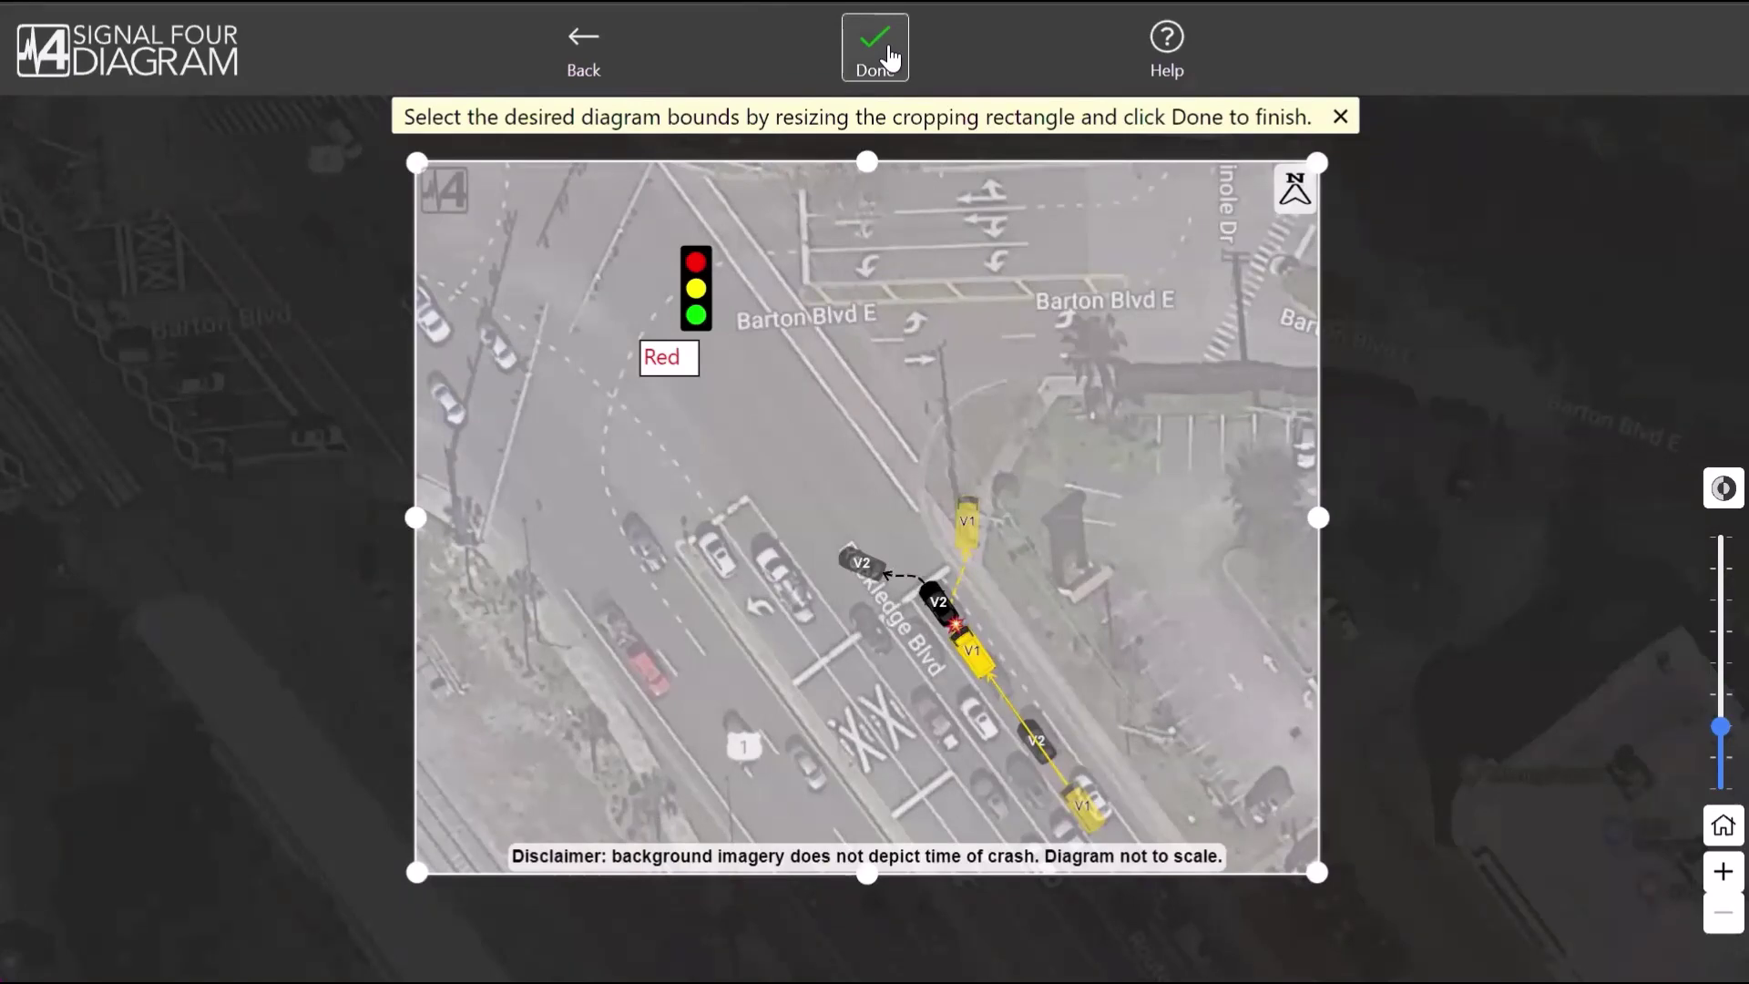
click(900, 57)
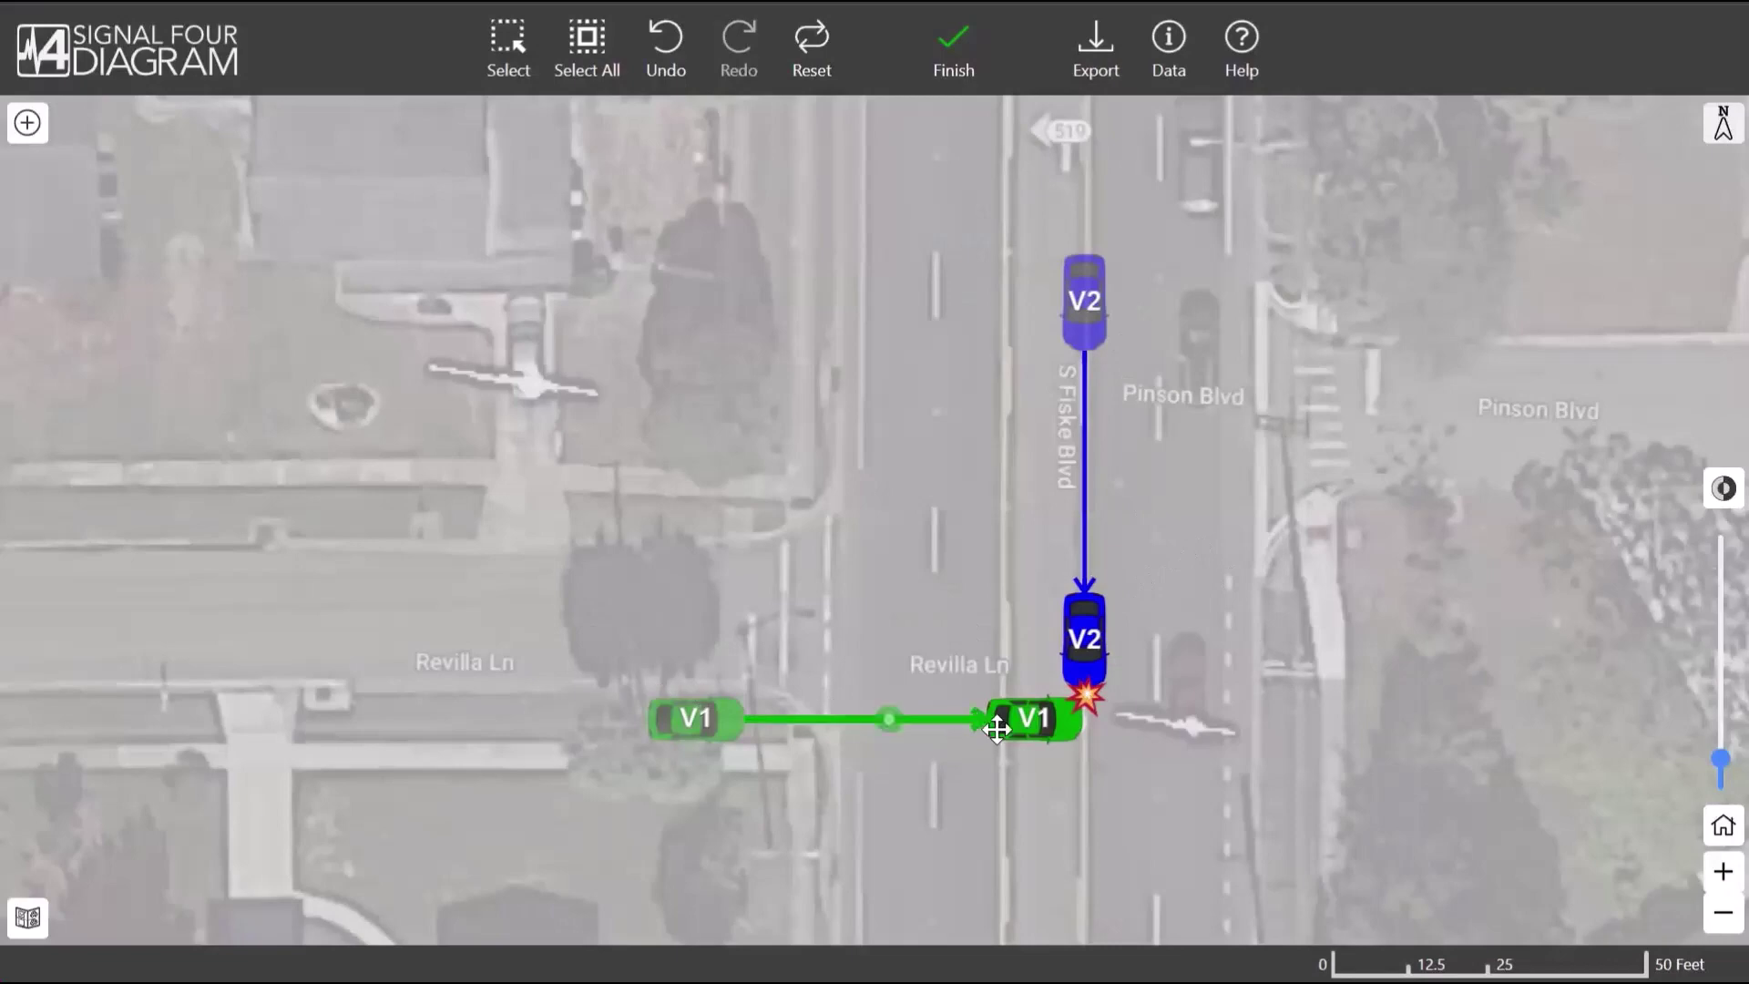
- Move the crash location with both vehicles to the outer southbound lane at Revilla Ln and accept the location update
click(1089, 698)
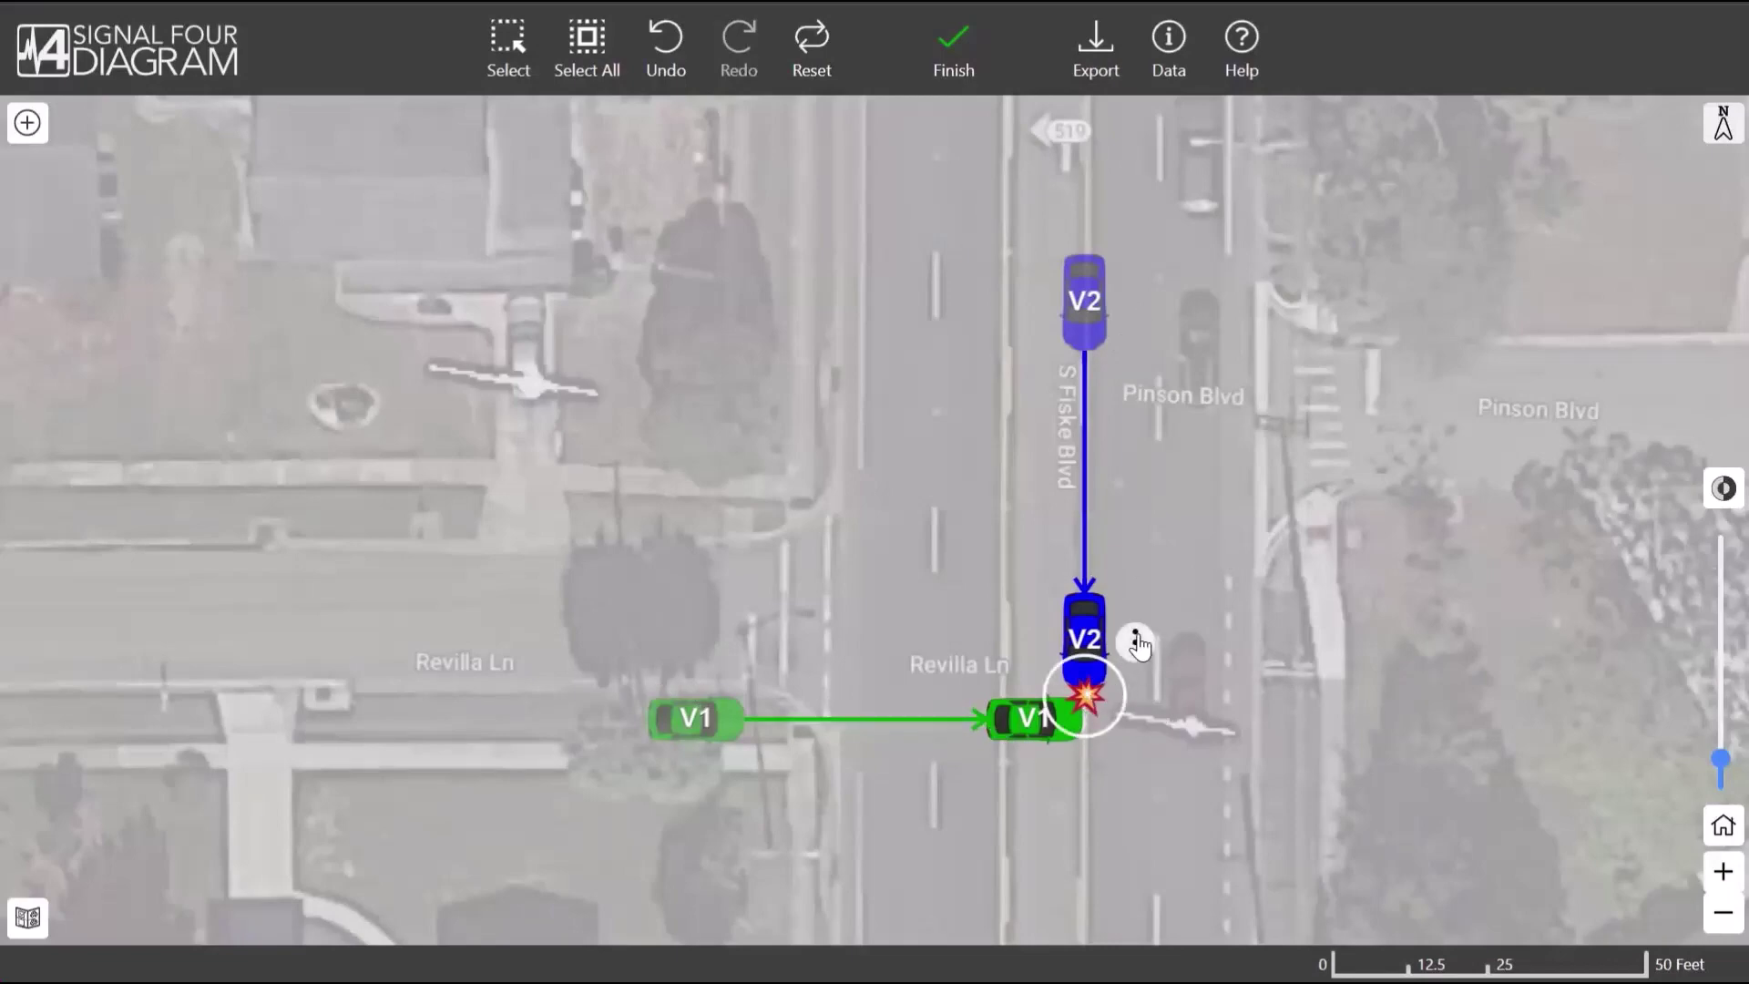
click(1214, 586)
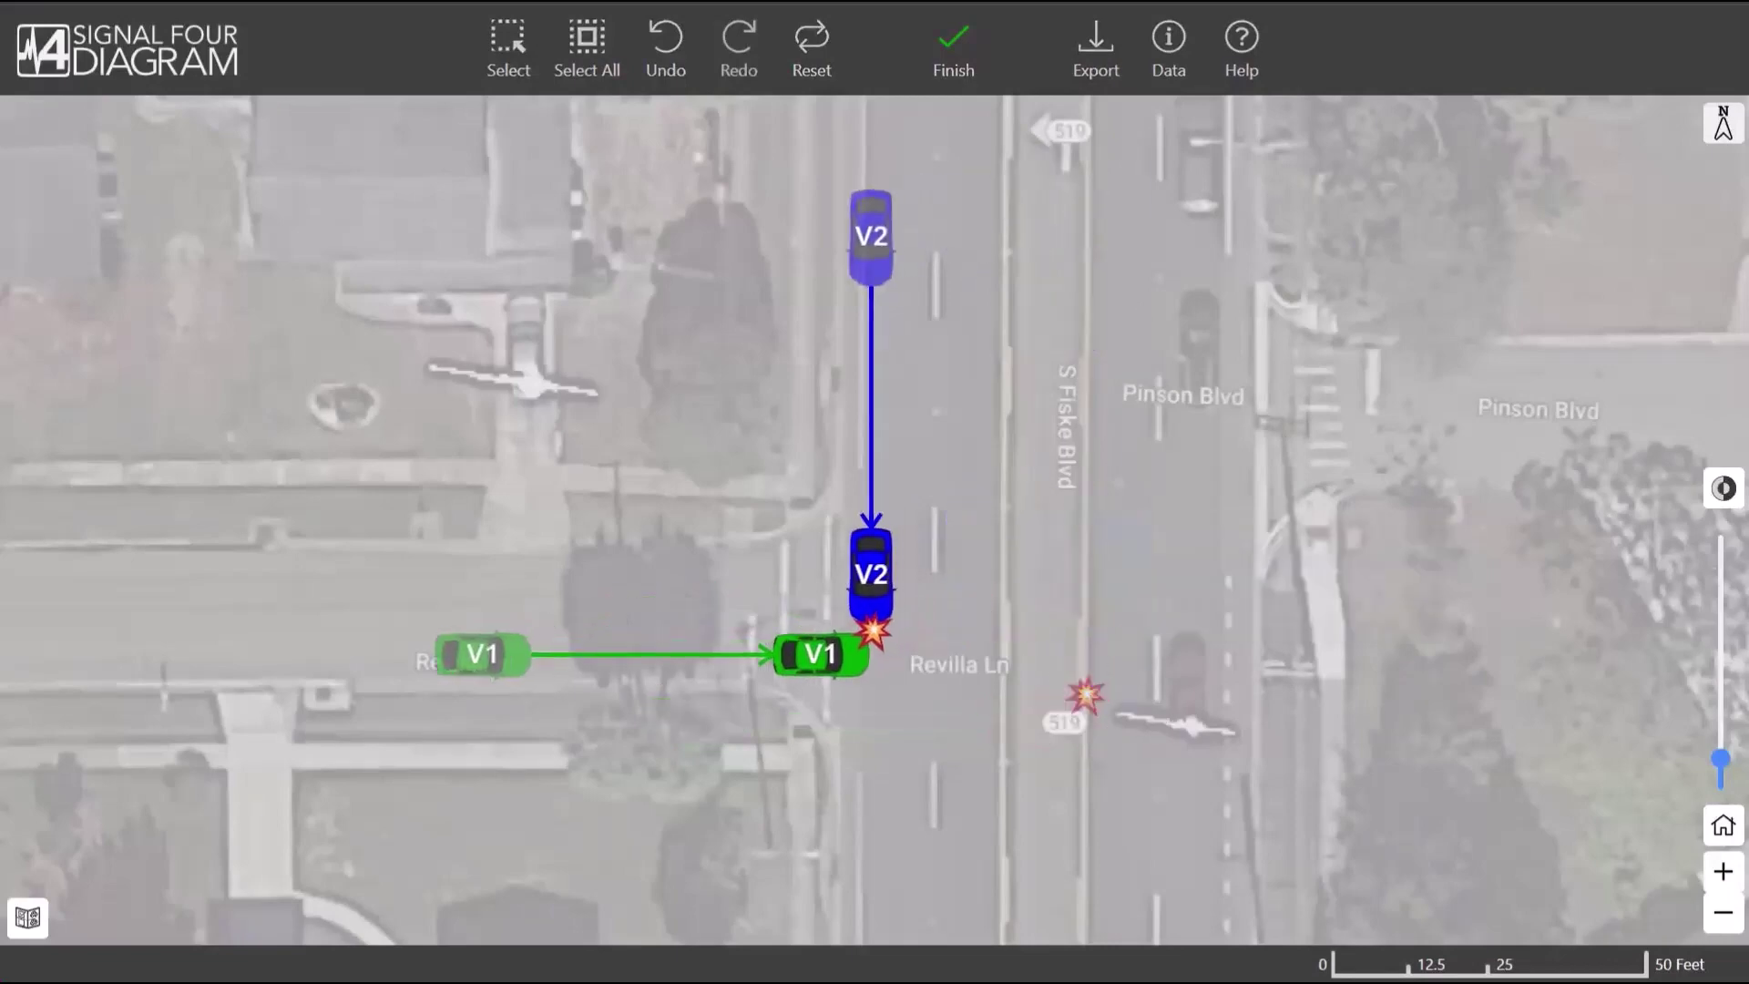
click(889, 637)
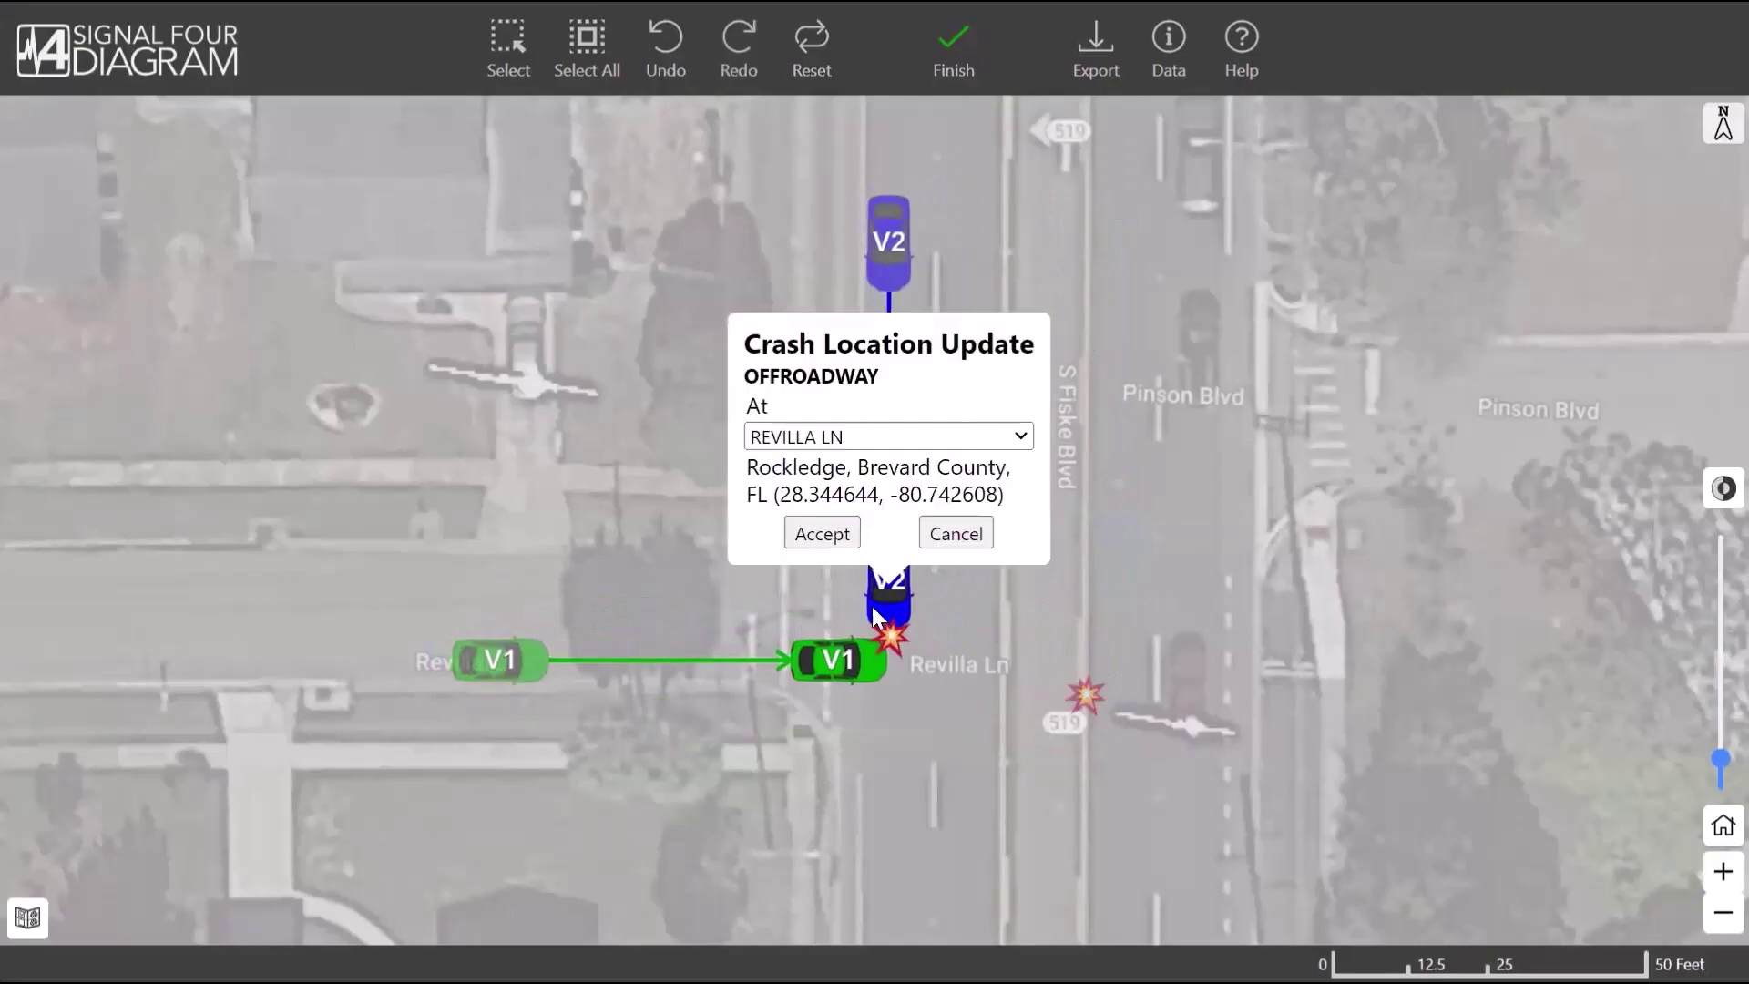
click(824, 535)
click(820, 560)
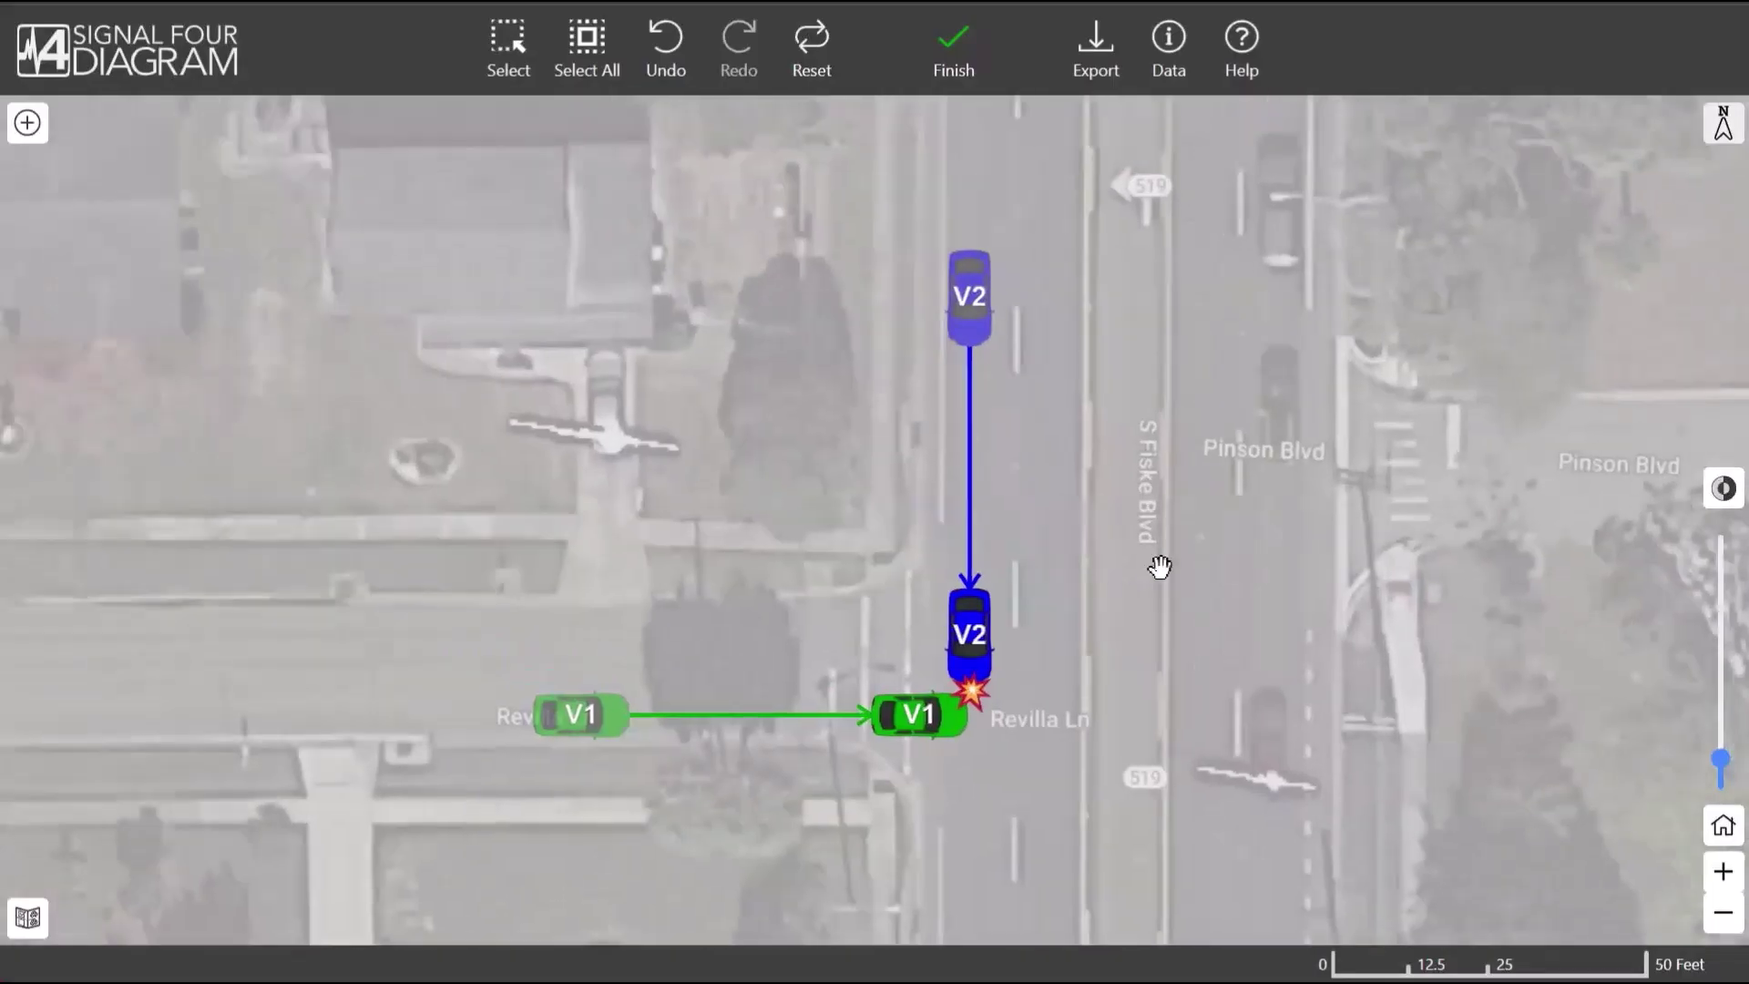
- Add a stop sign below V1 and a right-turn-only arrow on Revilla Ln behind V1's collision position
click(27, 137)
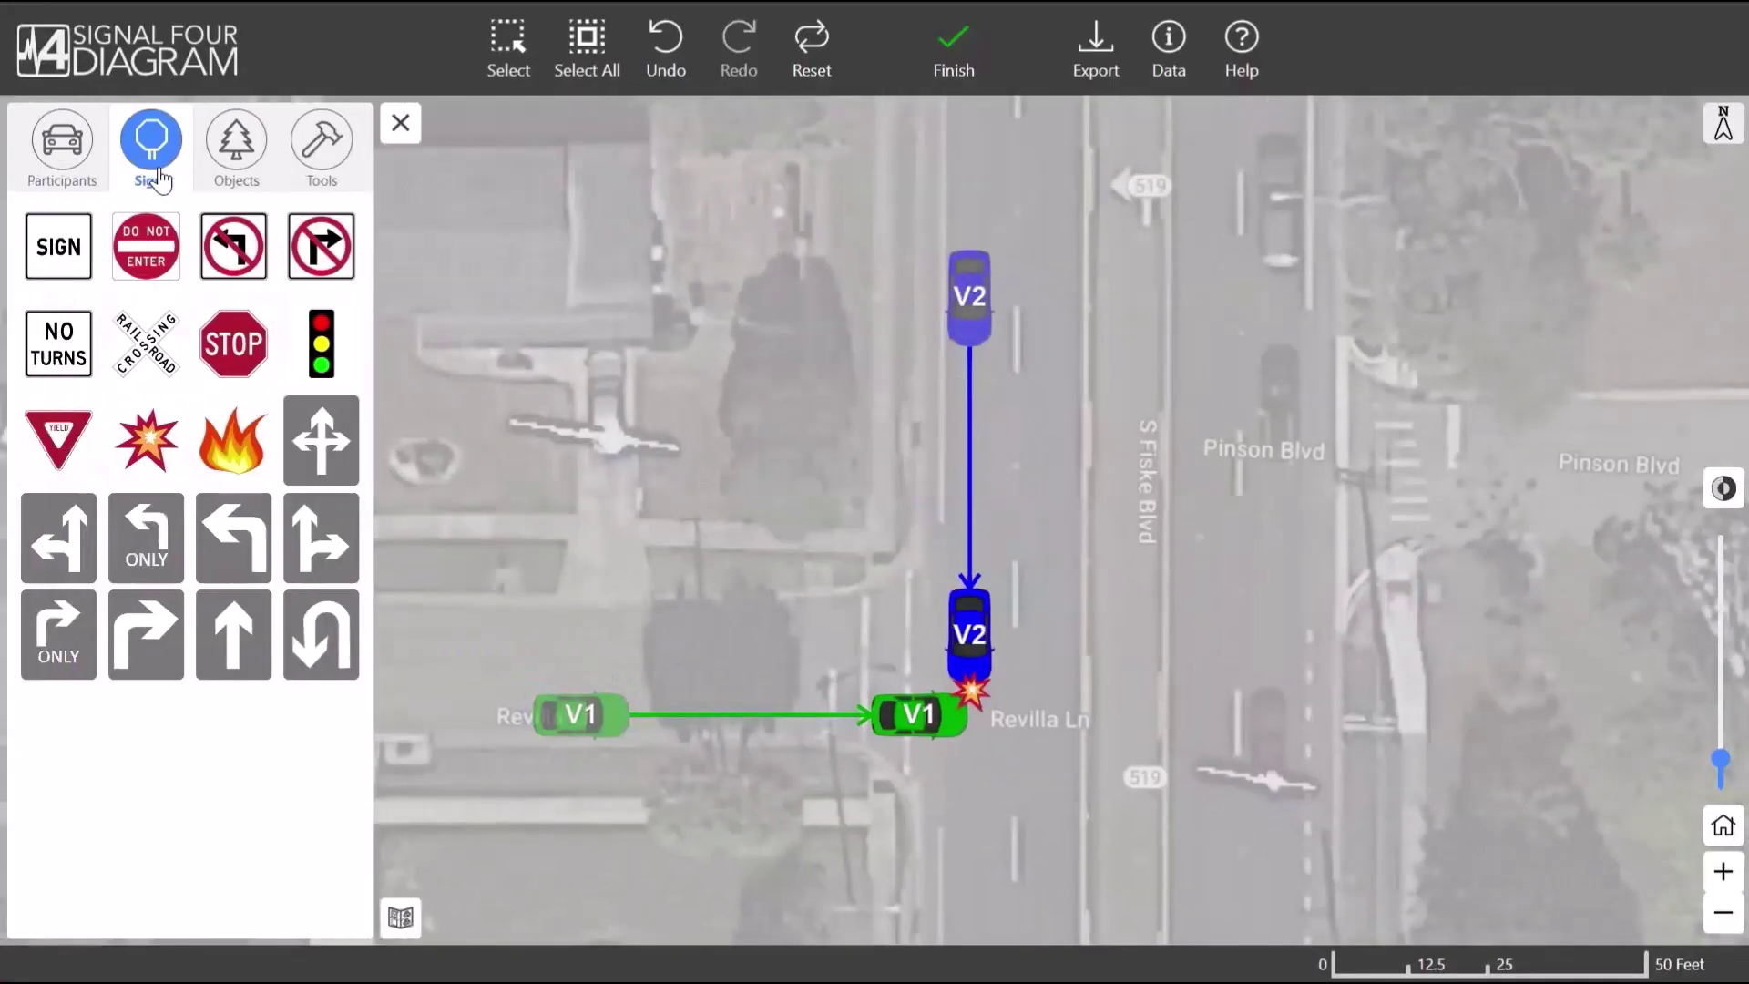
drag(221, 365, 877, 787)
drag(68, 635, 794, 720)
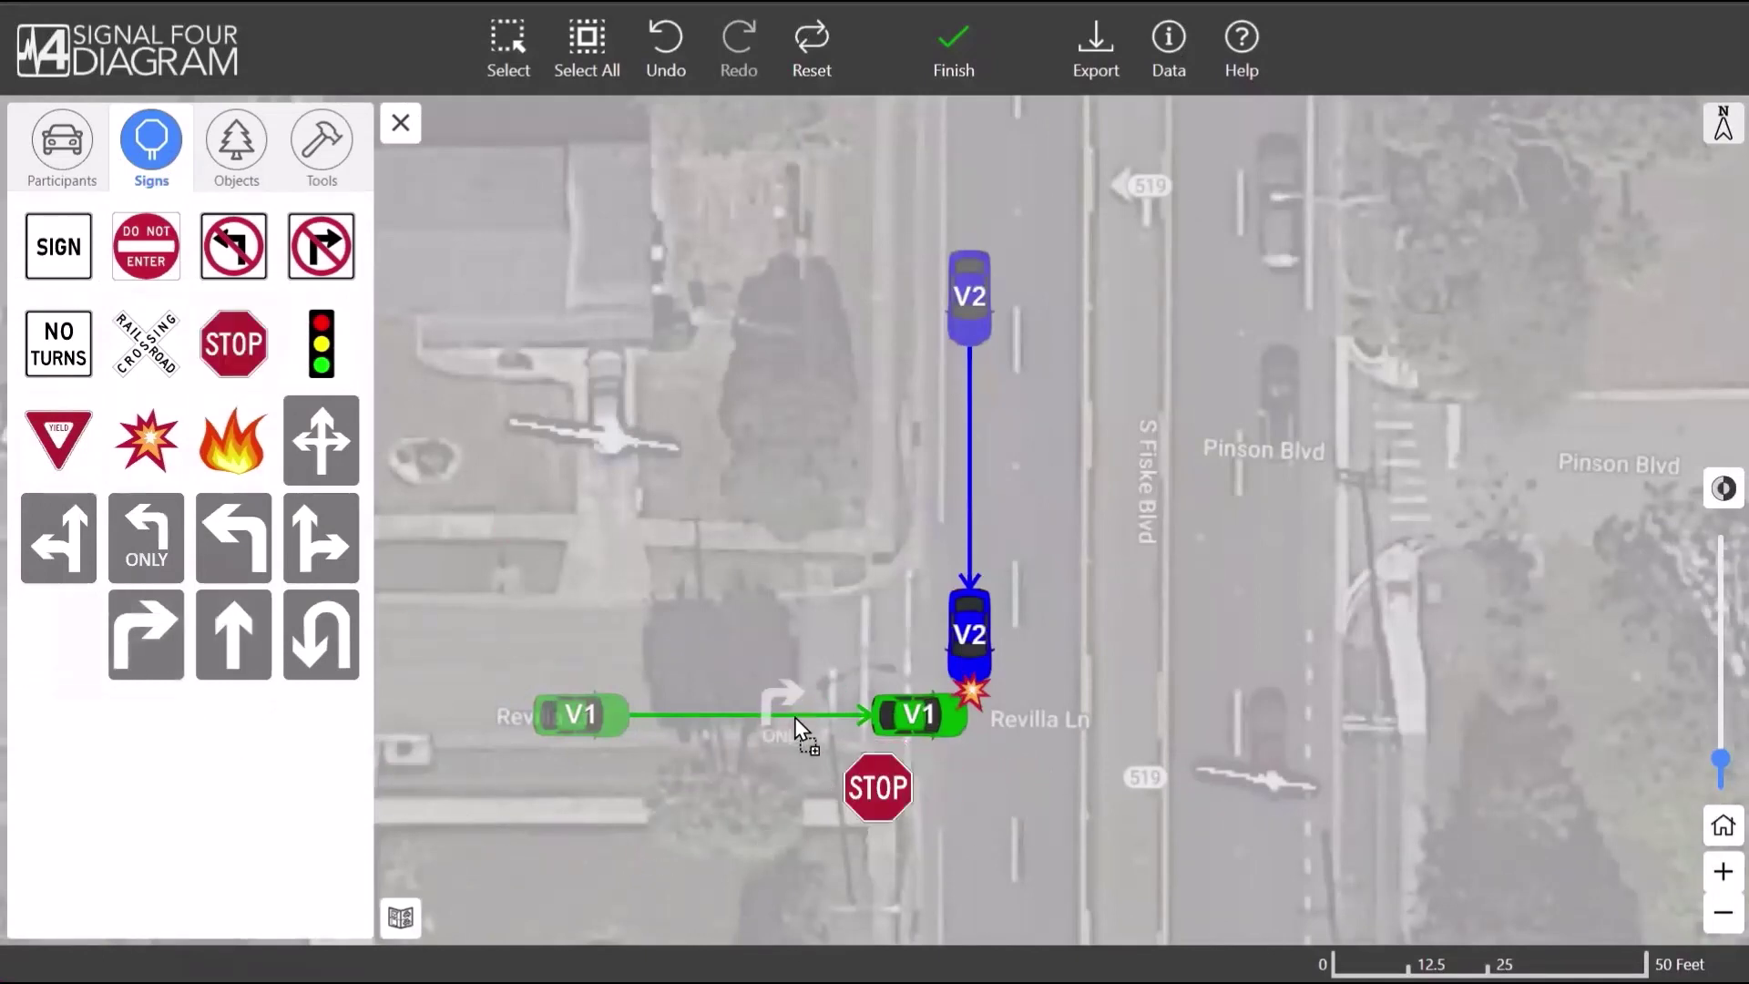
click(400, 122)
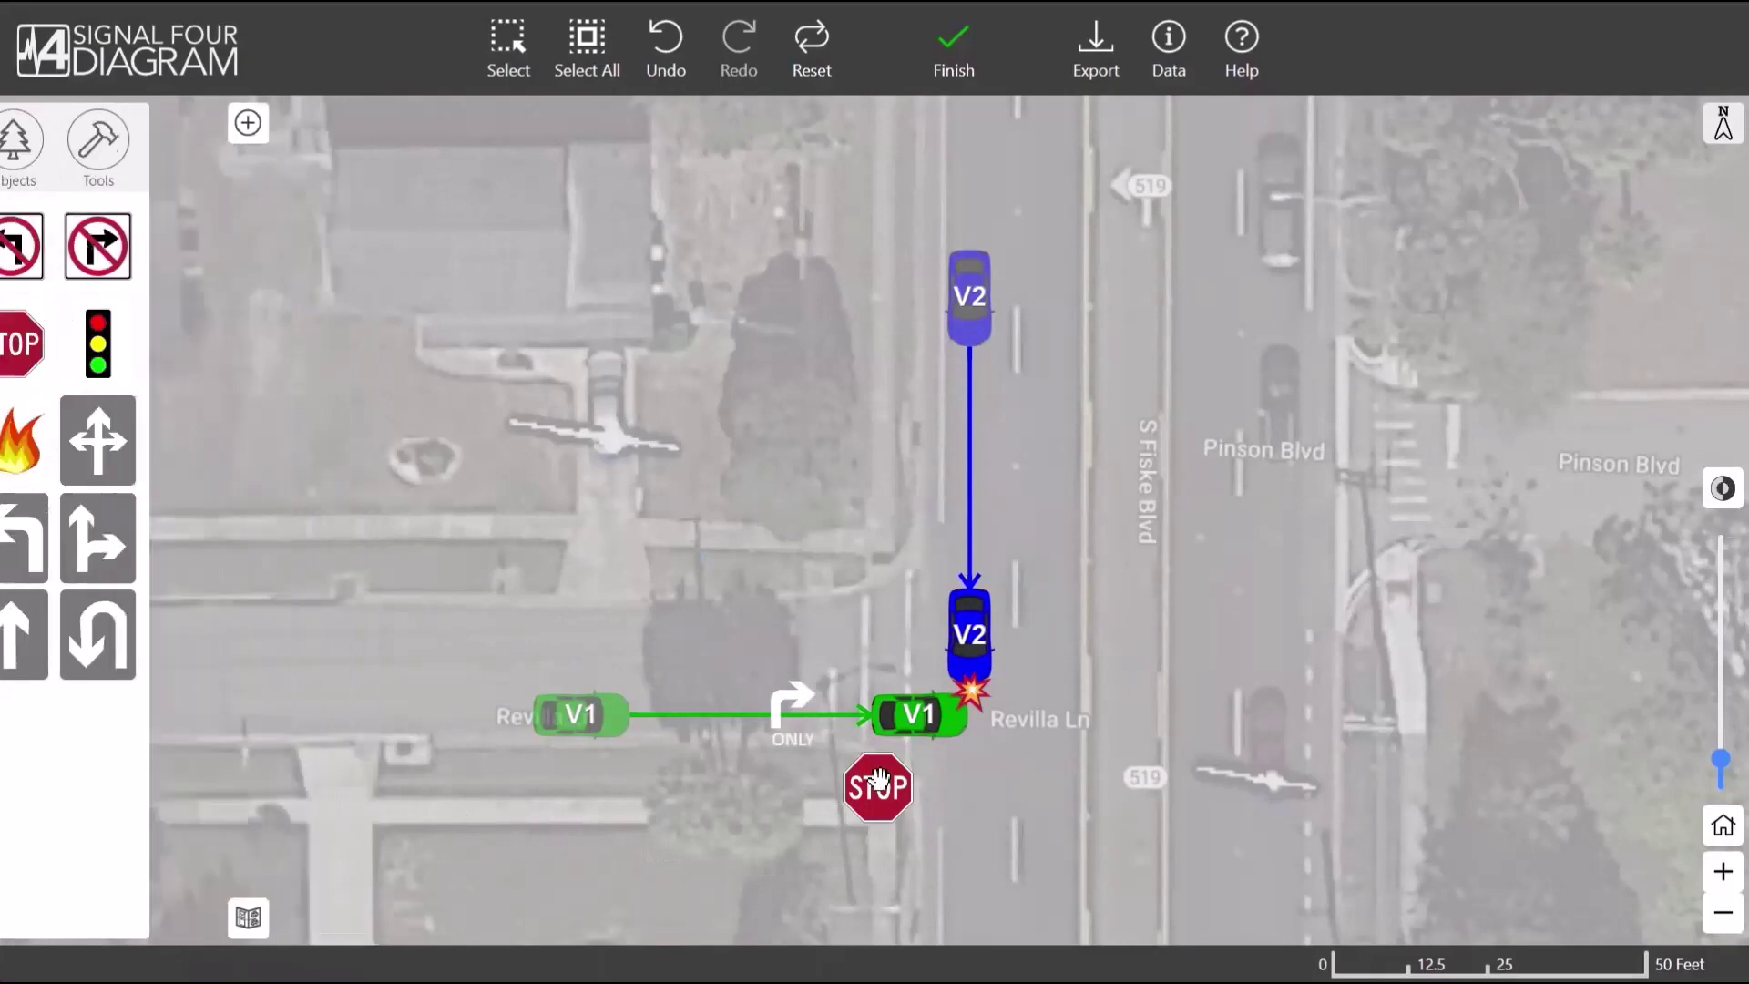
- Rotate the right-turn-only arrow and the stop sign a quarter turn clockwise to match V1's eastbound approach
click(791, 698)
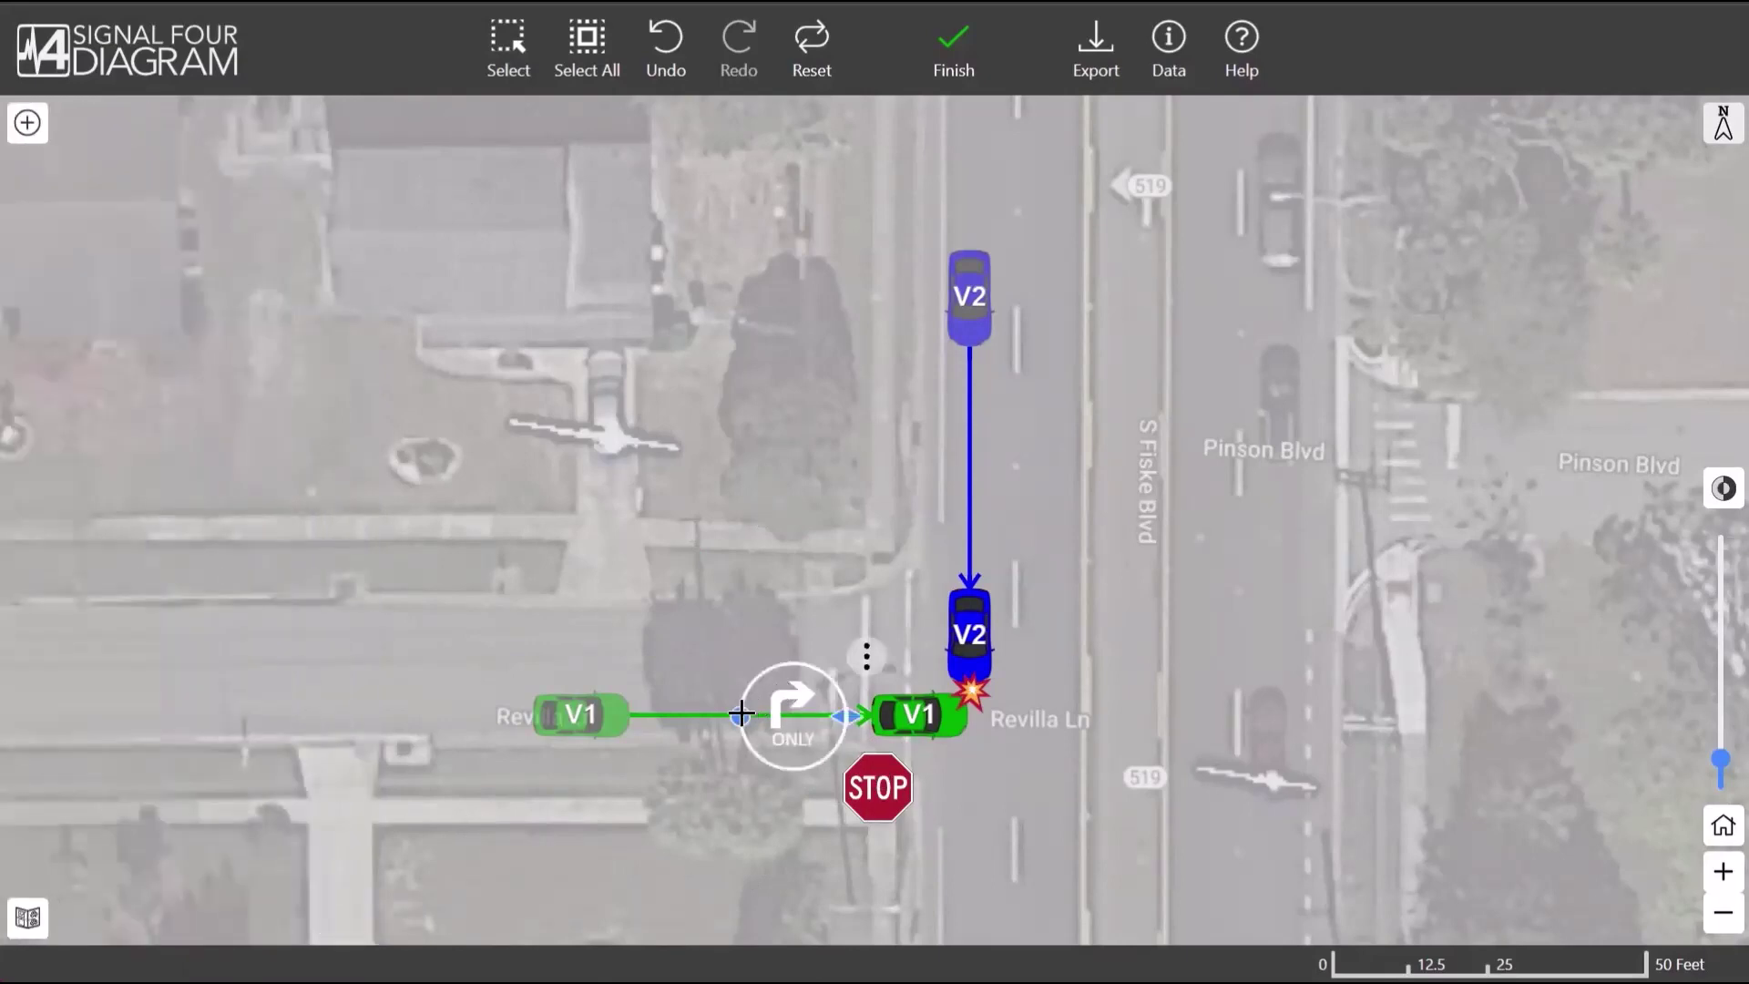
drag(743, 679, 827, 666)
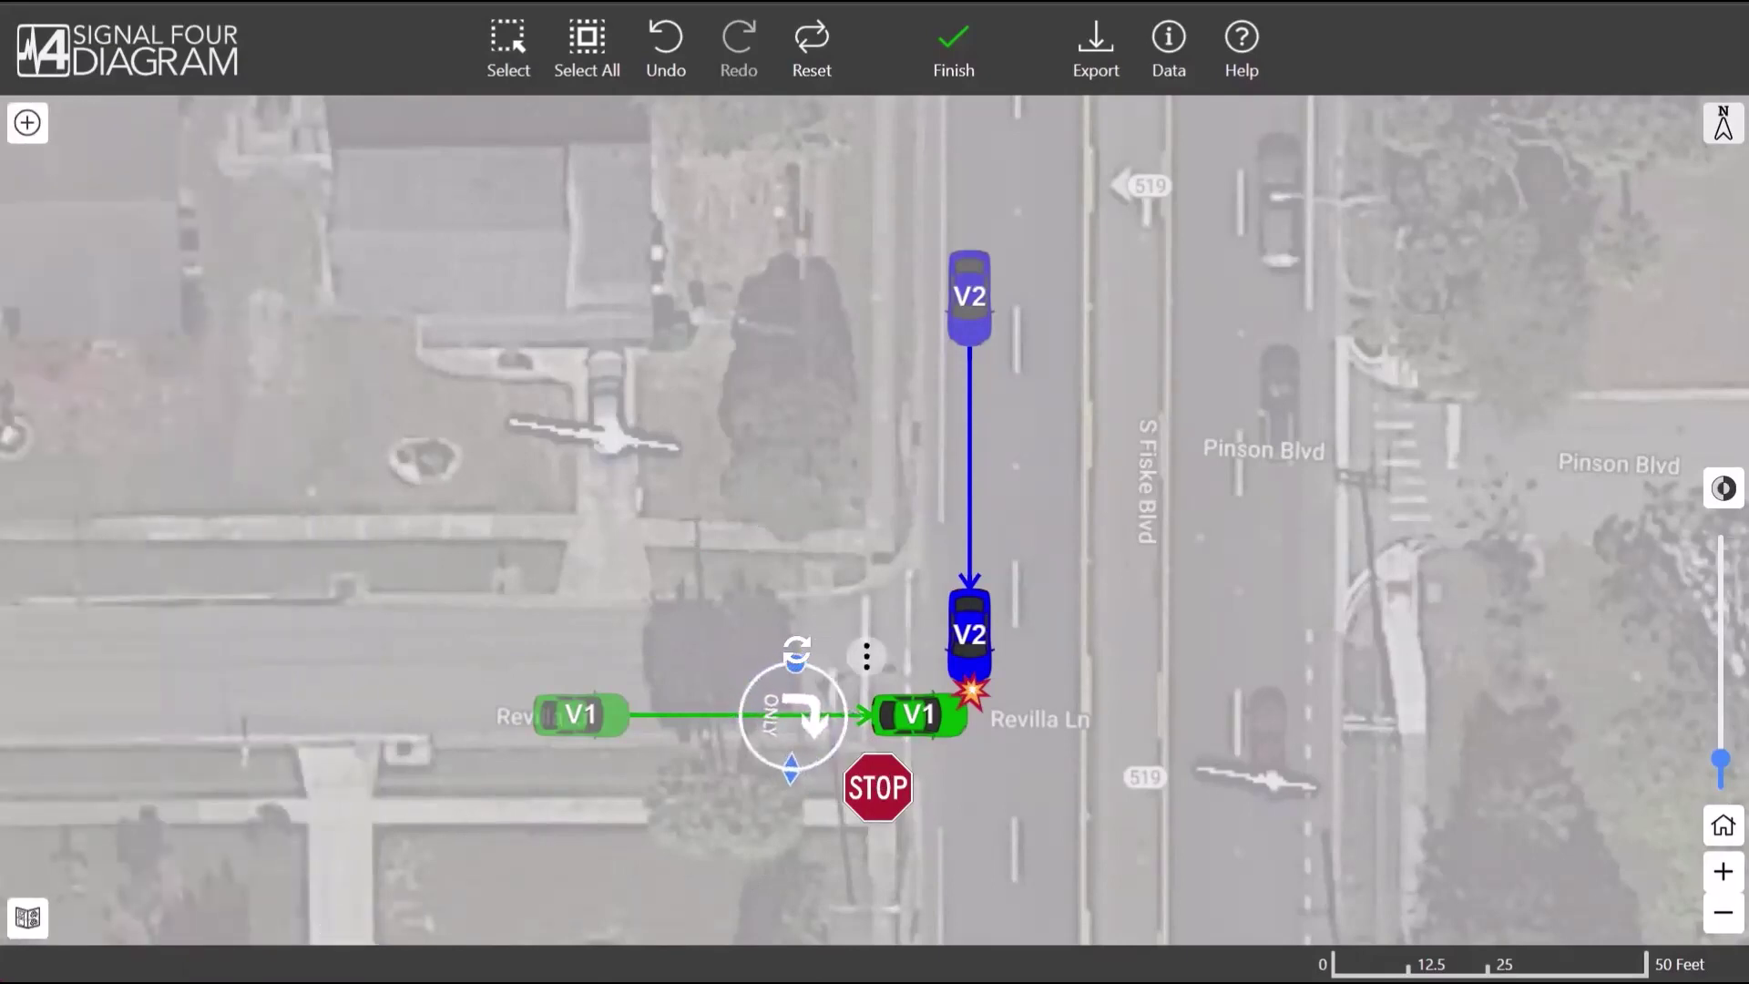
click(880, 795)
drag(813, 785, 876, 699)
click(867, 590)
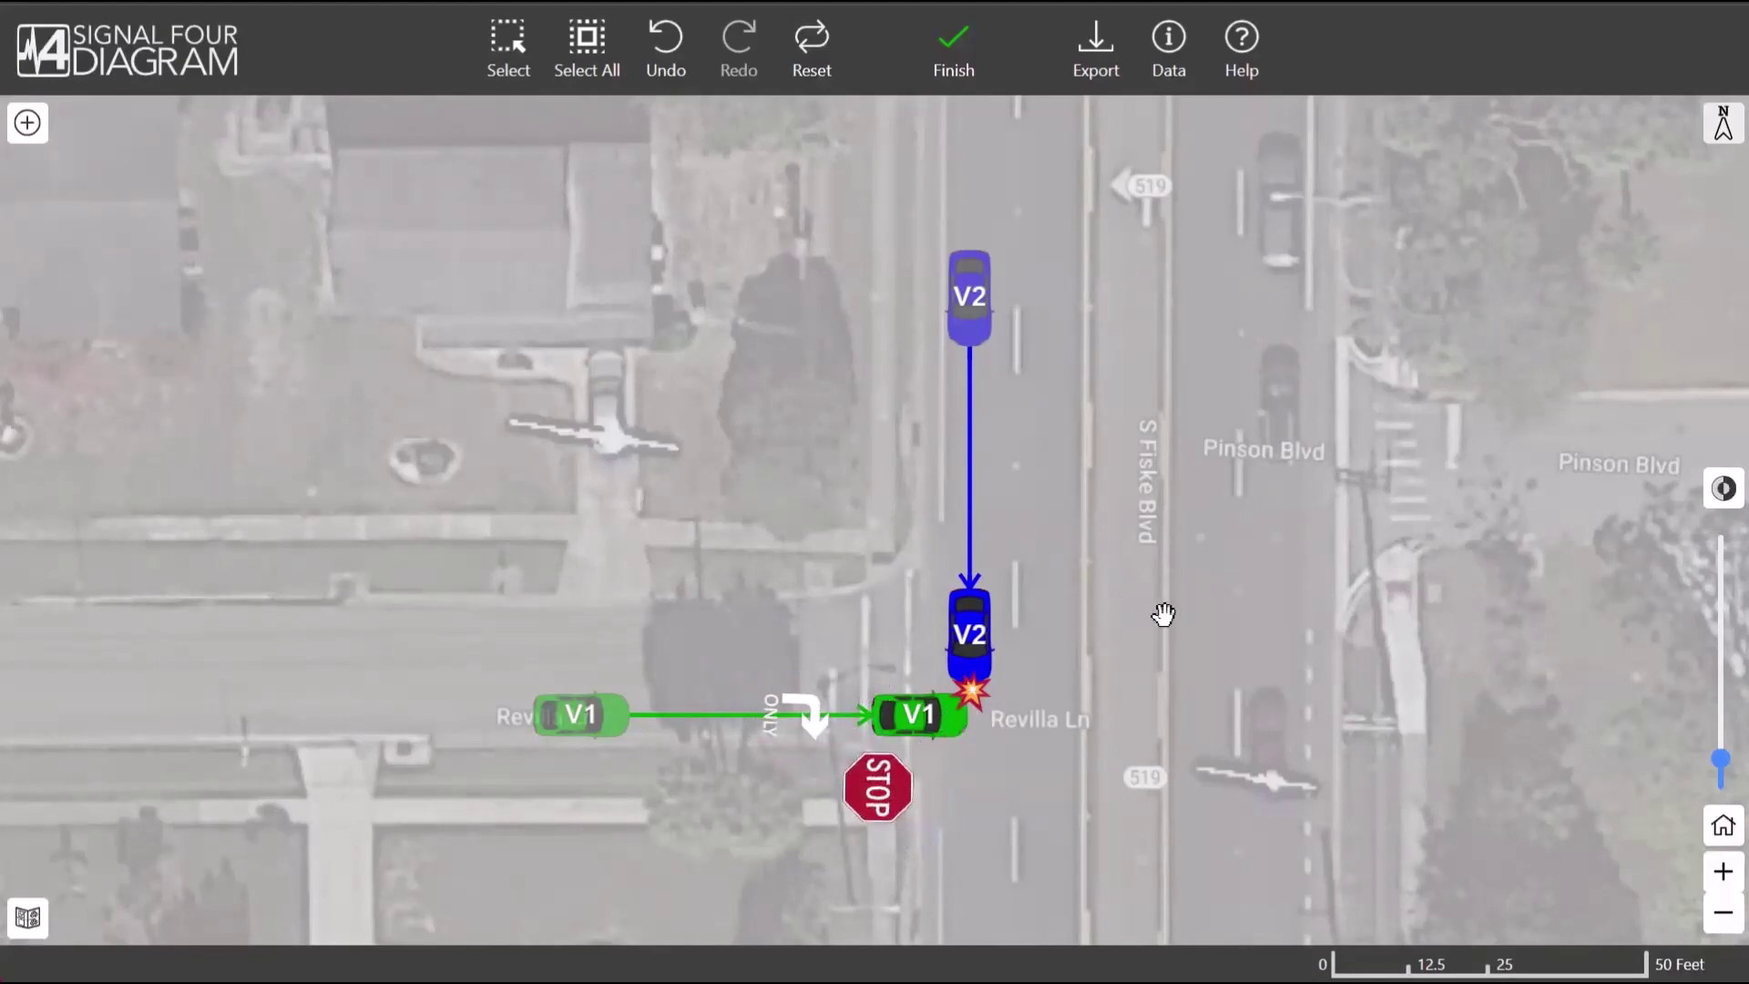
drag(1161, 612, 1096, 587)
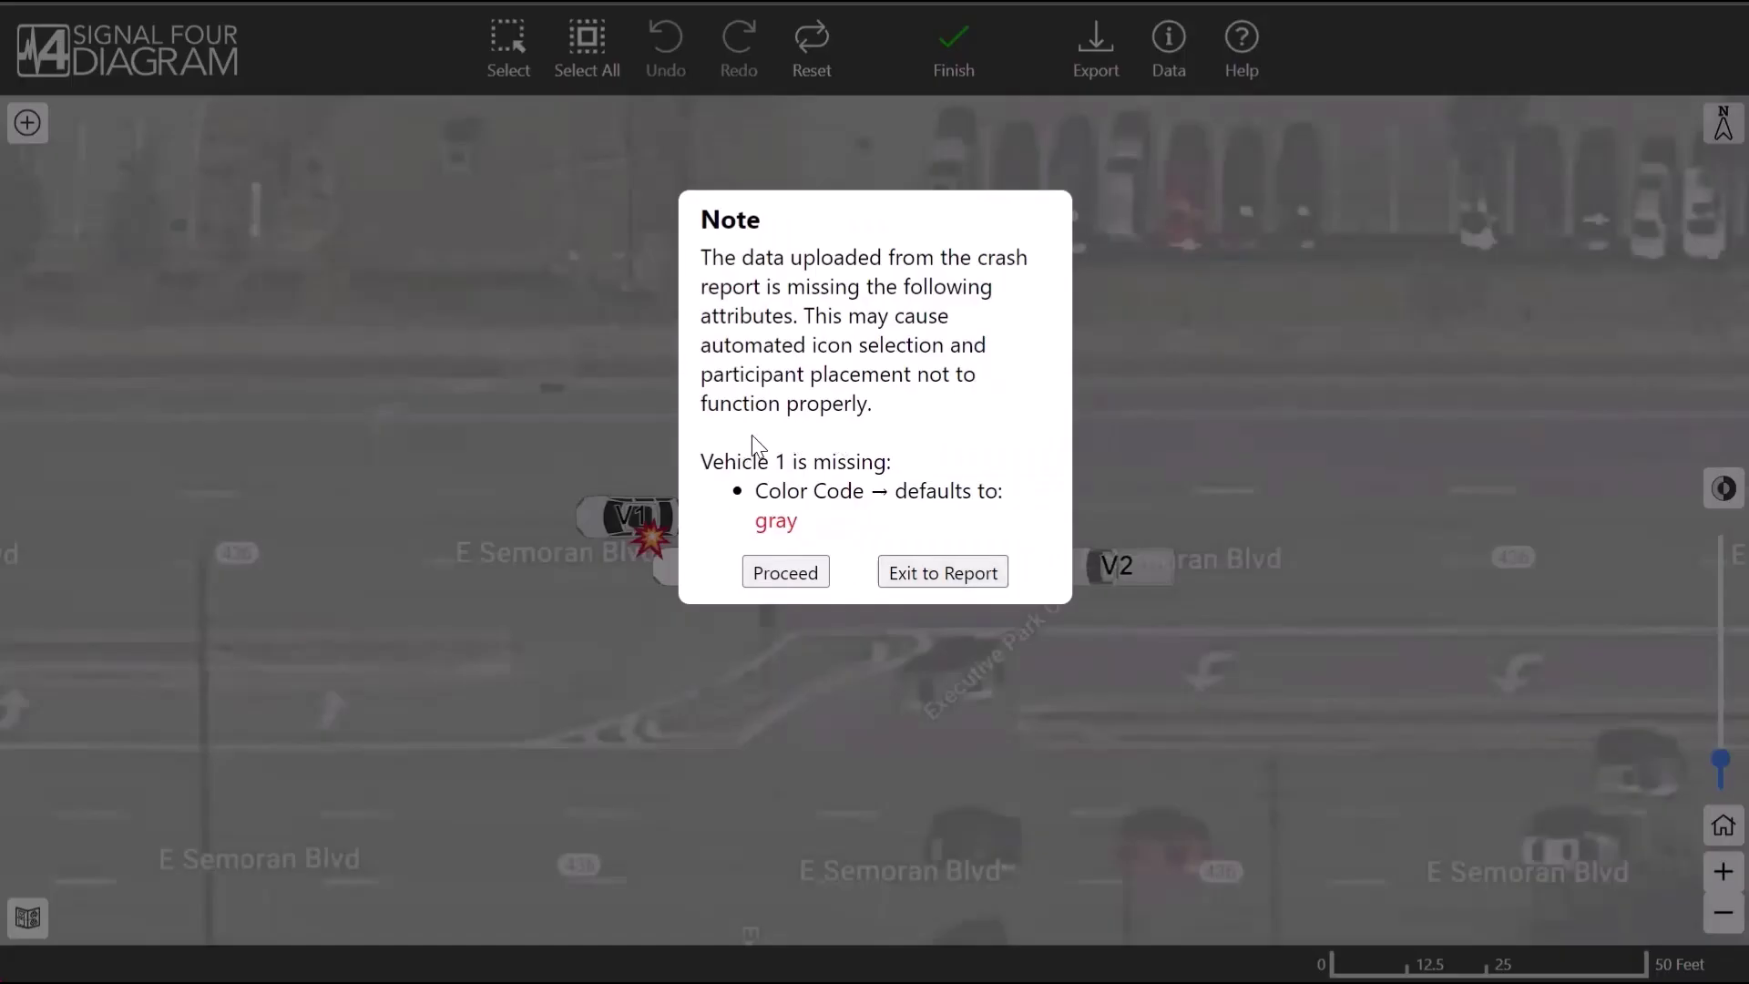
- Proceed with the default gray for Vehicle 1 and include the unchecked participant V3 in the E Semoran Blvd diagram
click(805, 588)
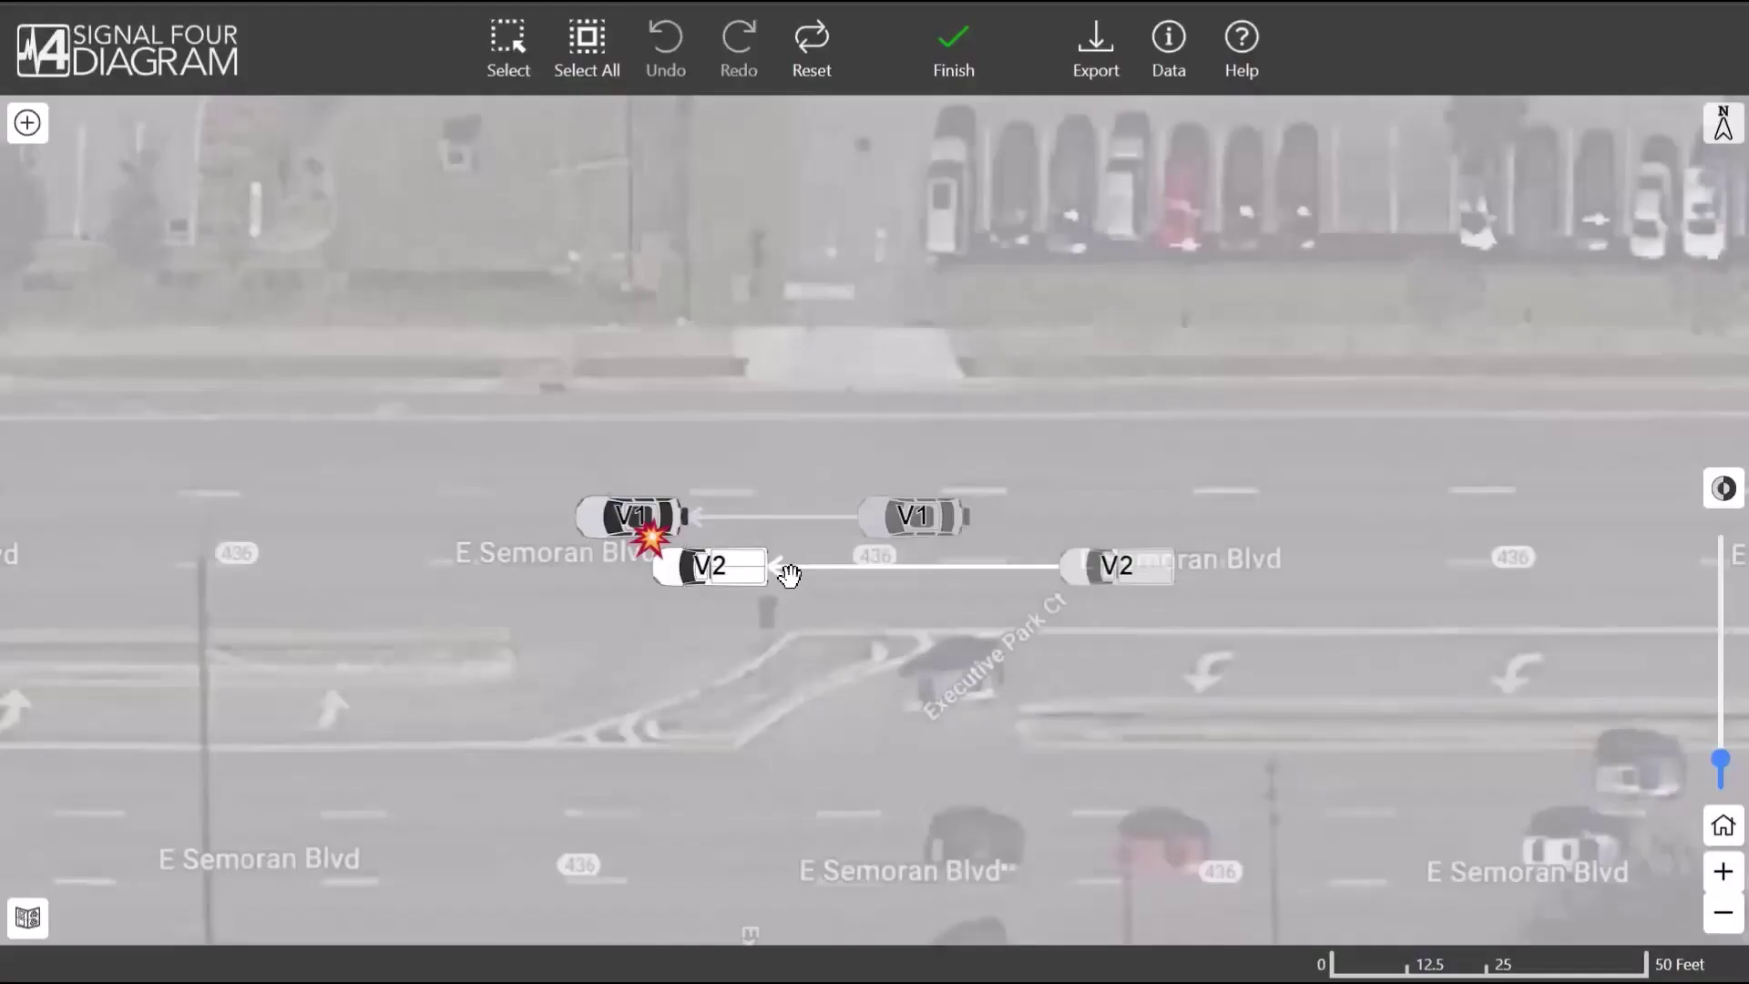
drag(816, 616, 844, 579)
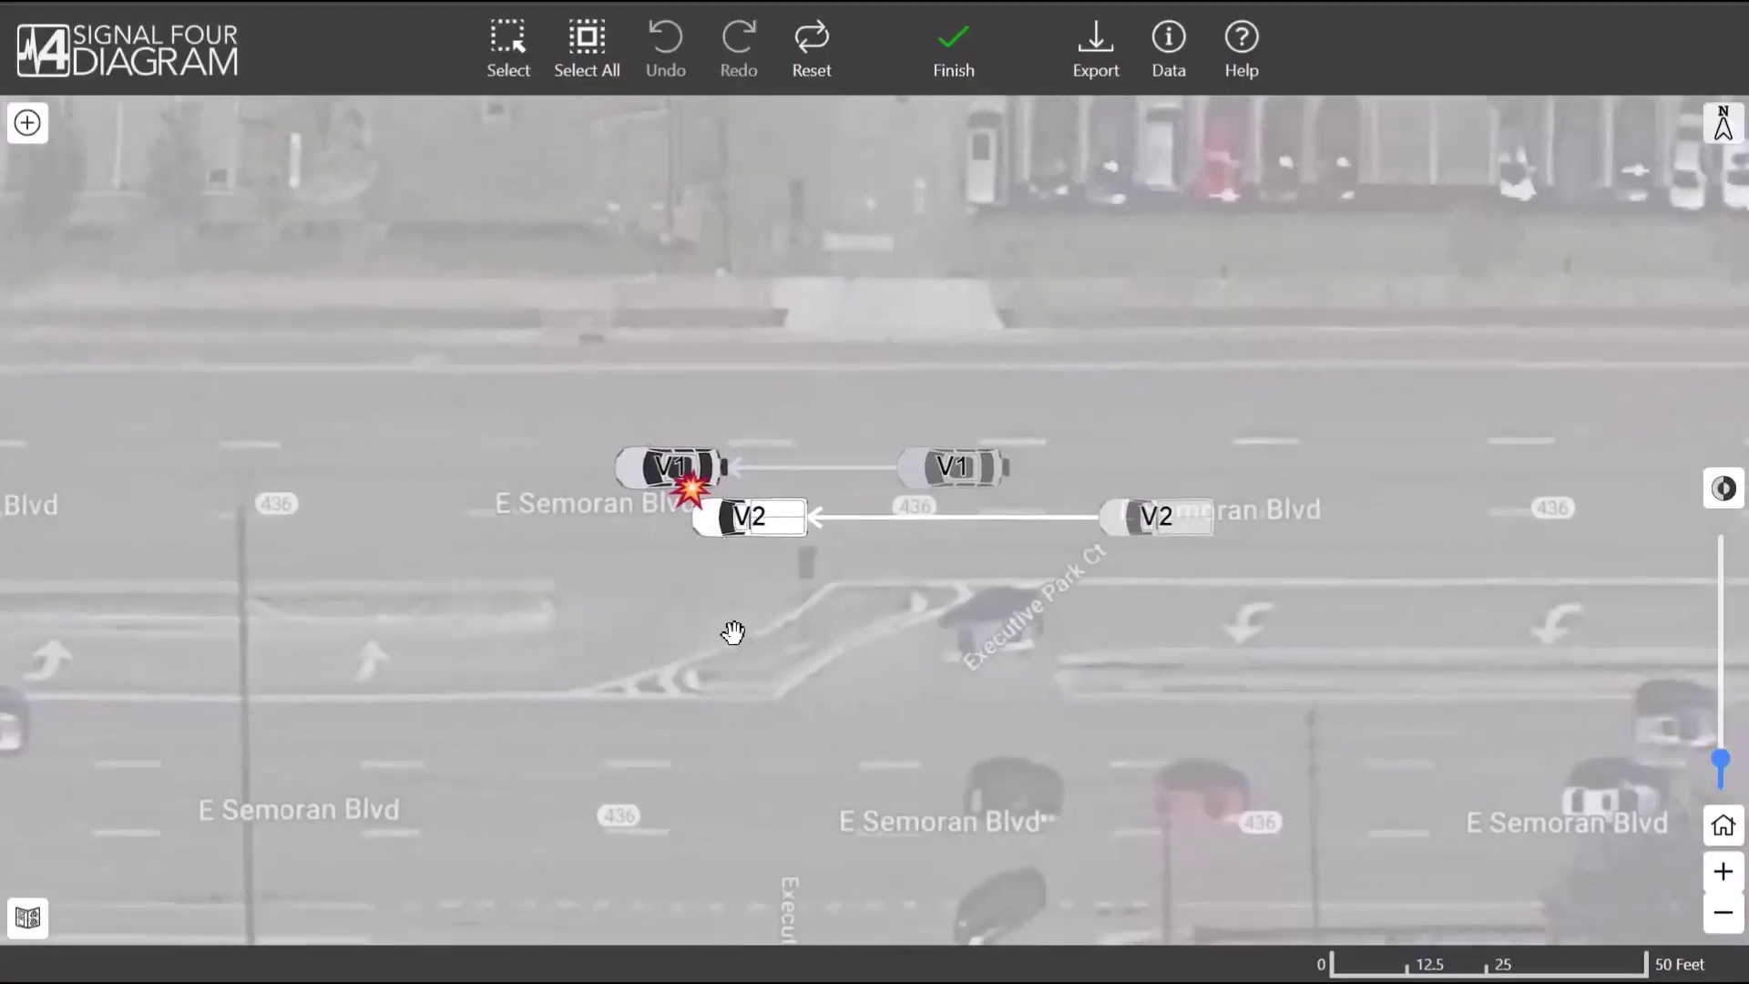
click(28, 917)
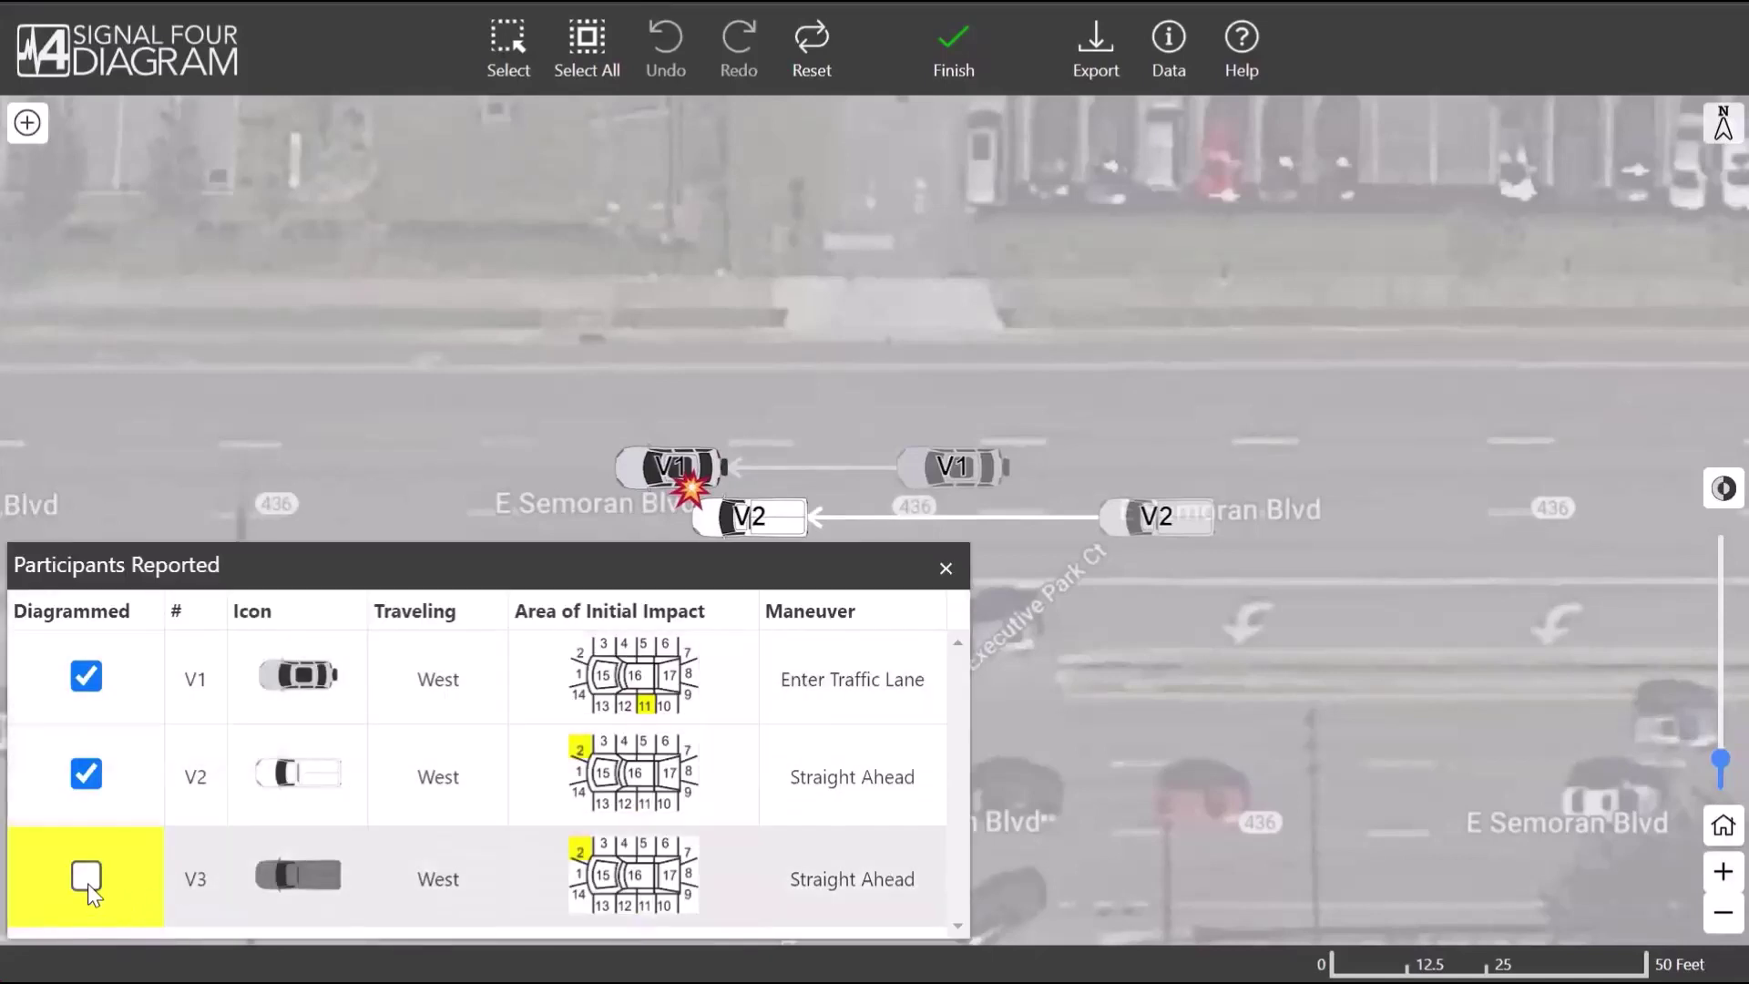
click(87, 877)
click(945, 567)
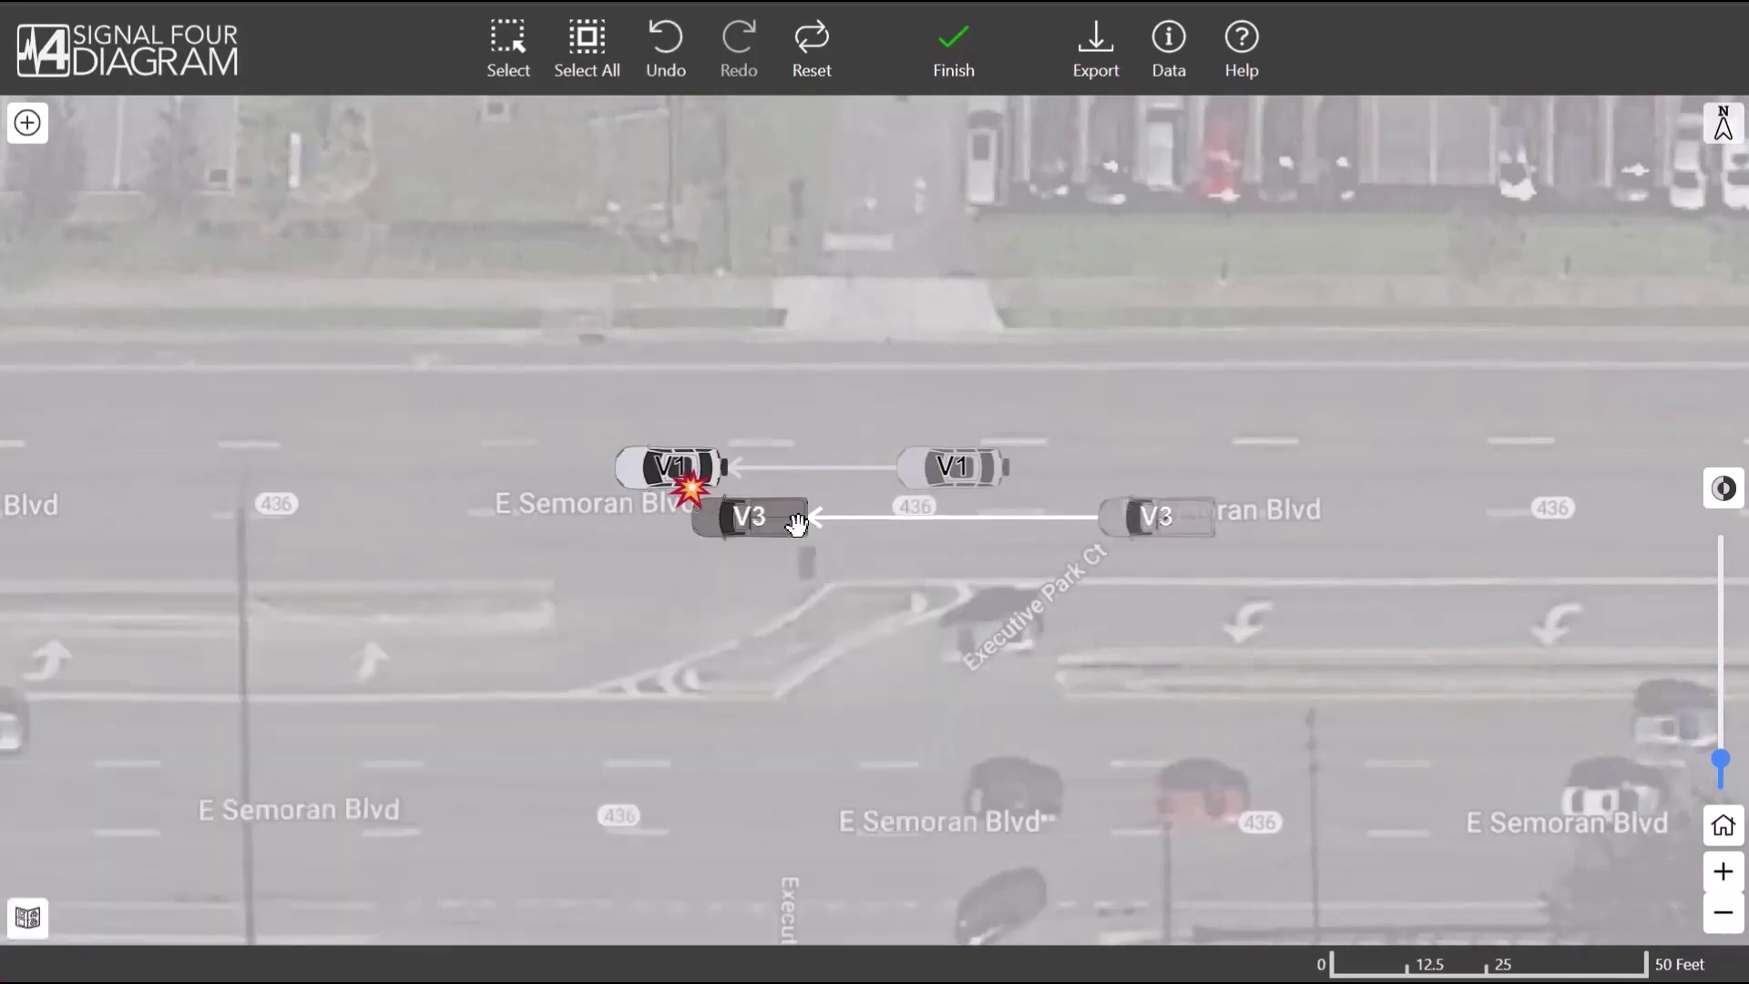
- Select all V3 positions and move them together below V2, slightly behind it
click(797, 525)
click(829, 435)
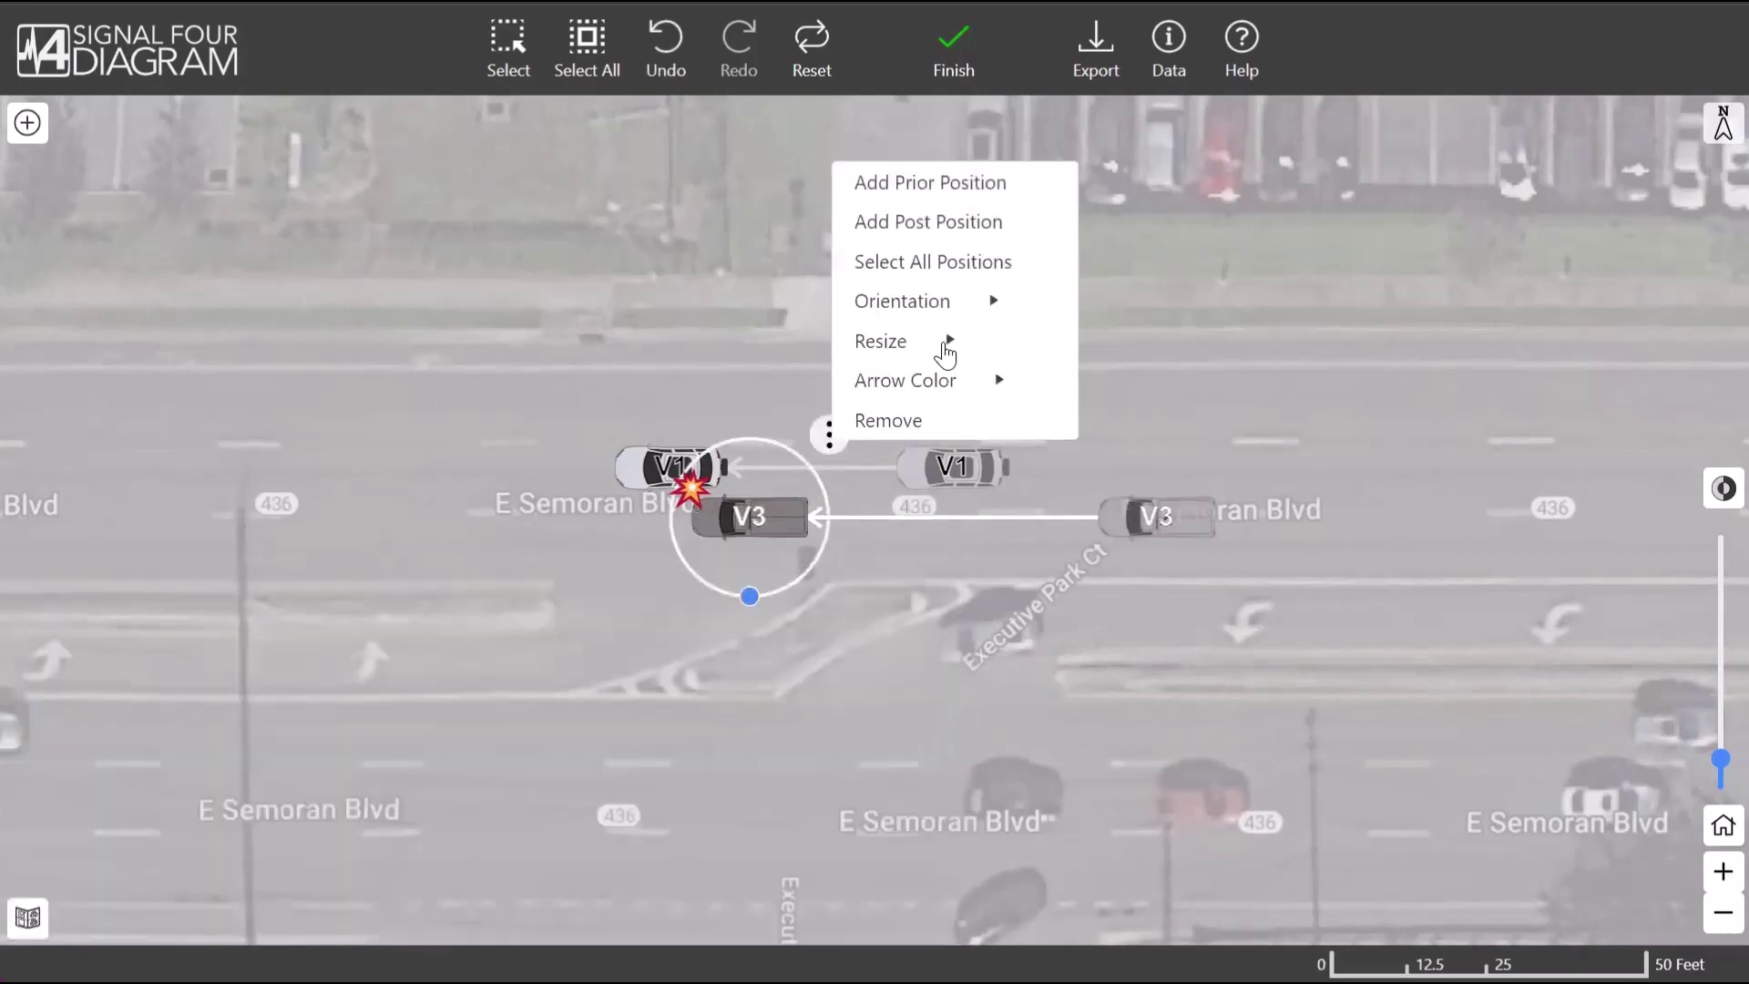
click(938, 264)
drag(800, 449, 839, 500)
click(579, 298)
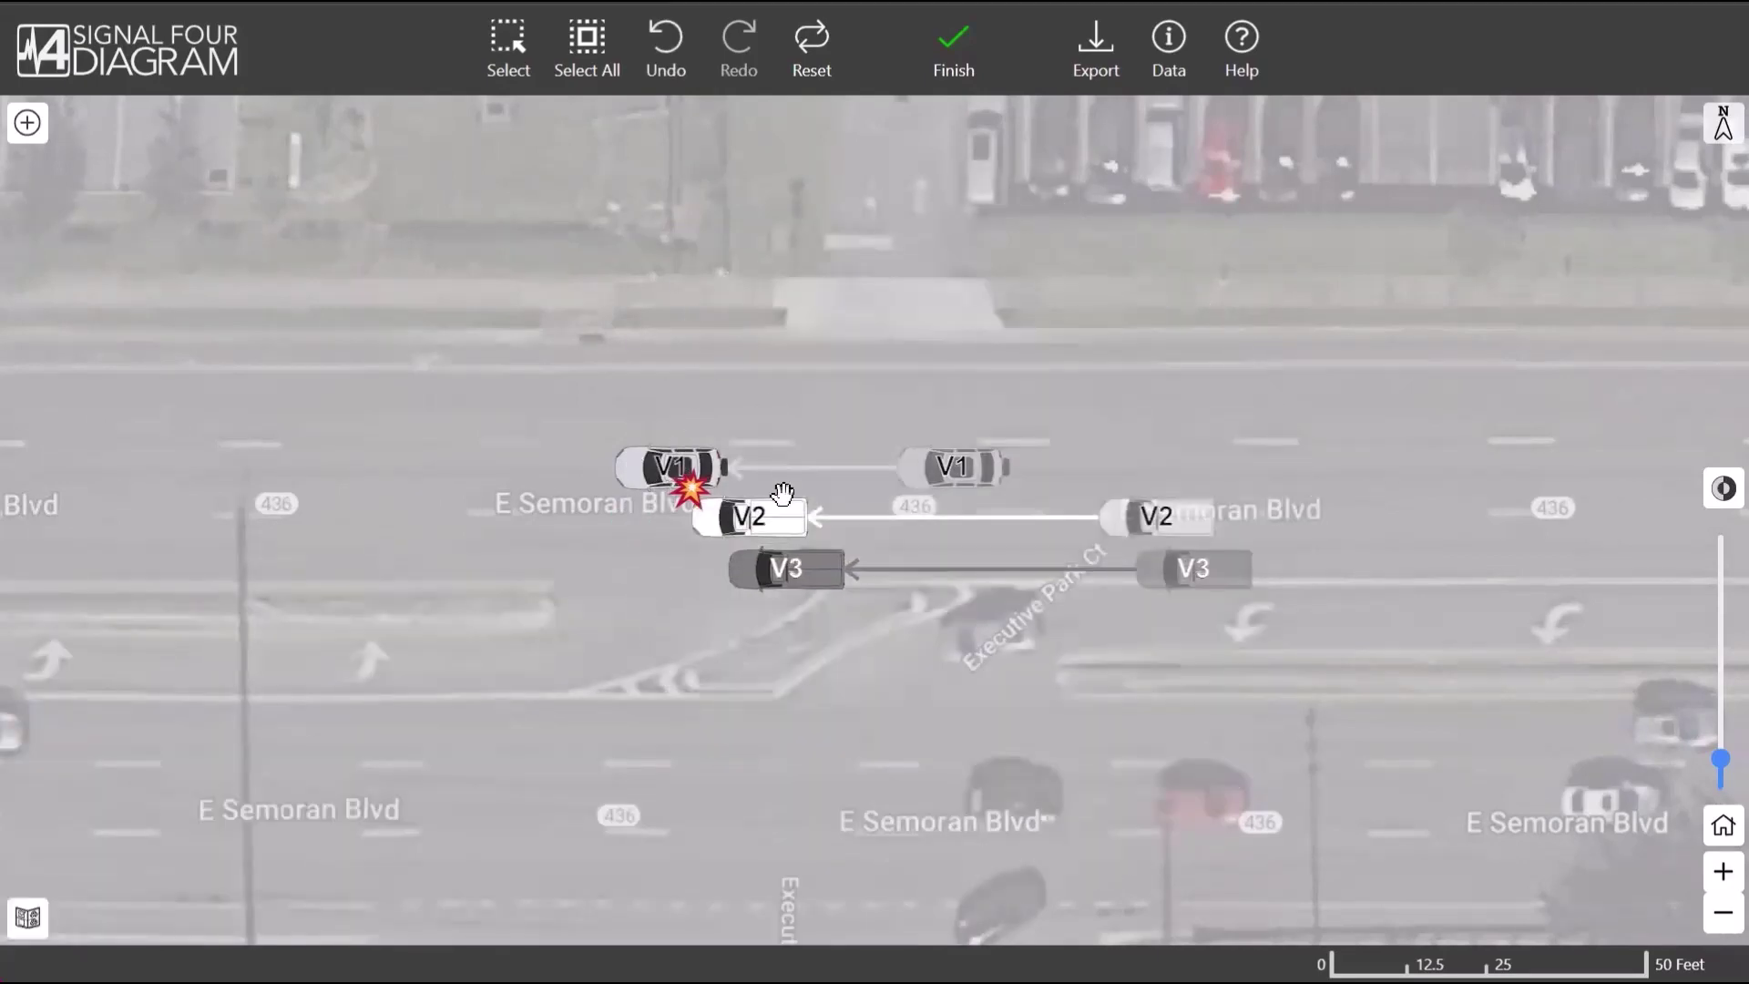
- Select all V2 positions and move them together slightly north, closer to V1's lane path
click(770, 521)
click(829, 436)
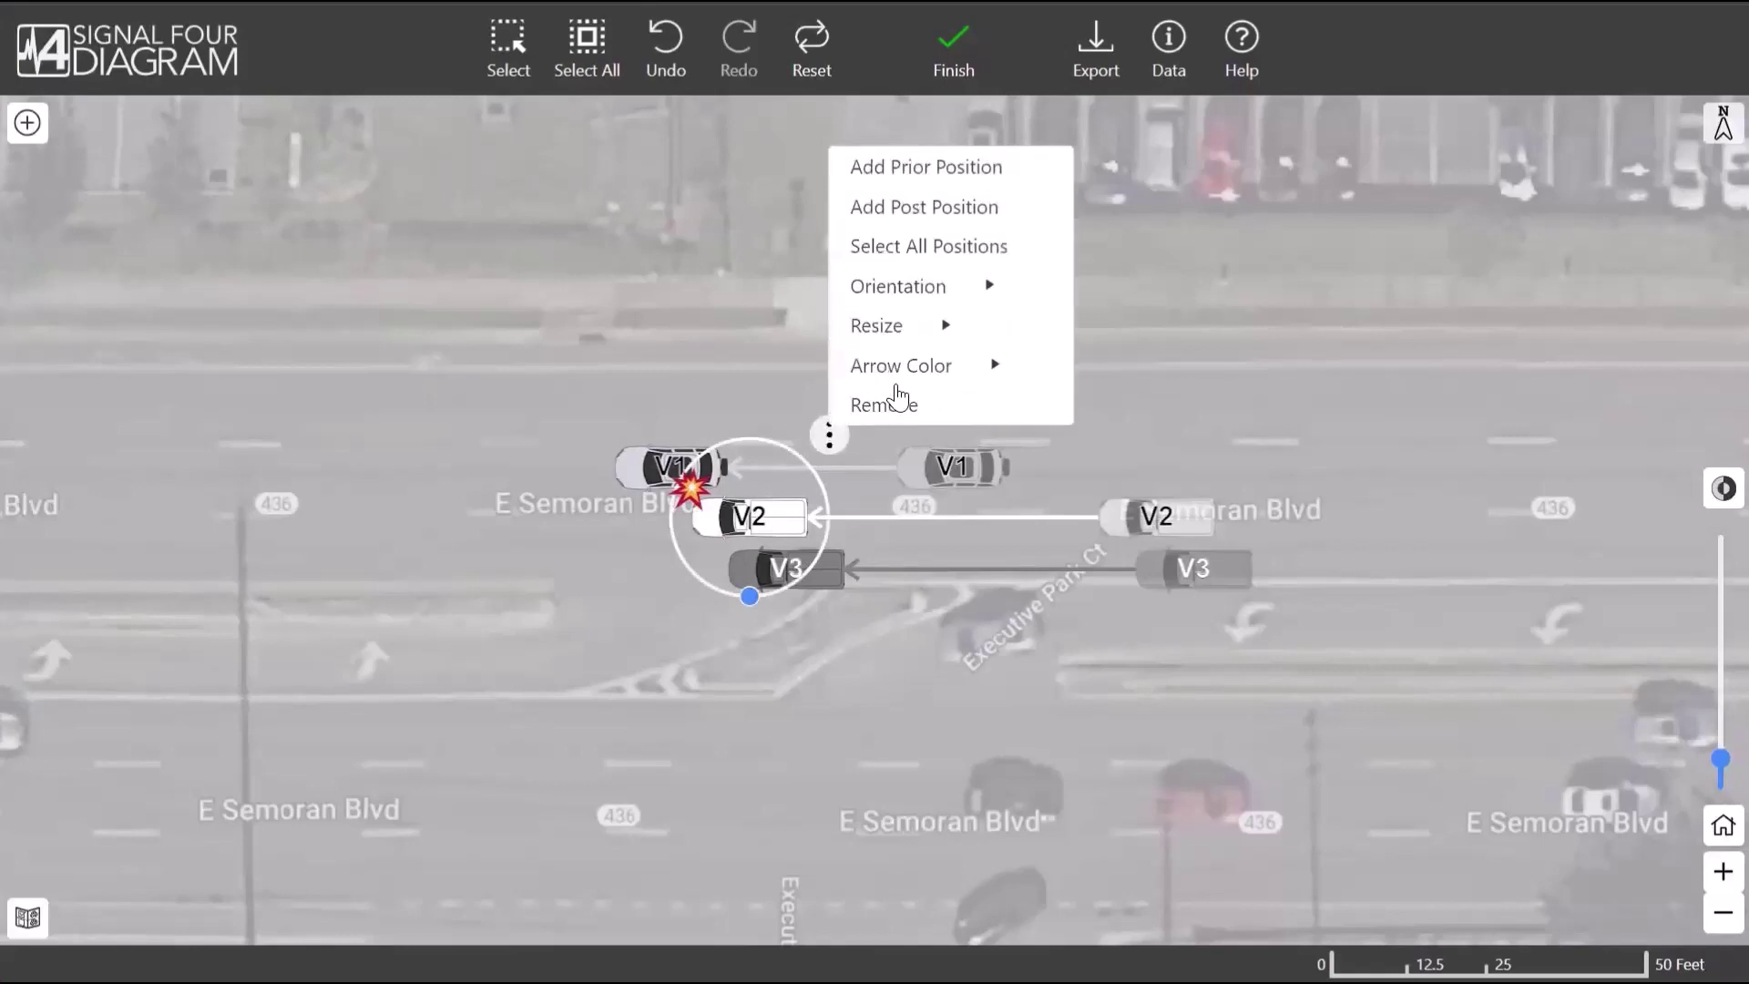
click(939, 248)
drag(885, 293, 876, 290)
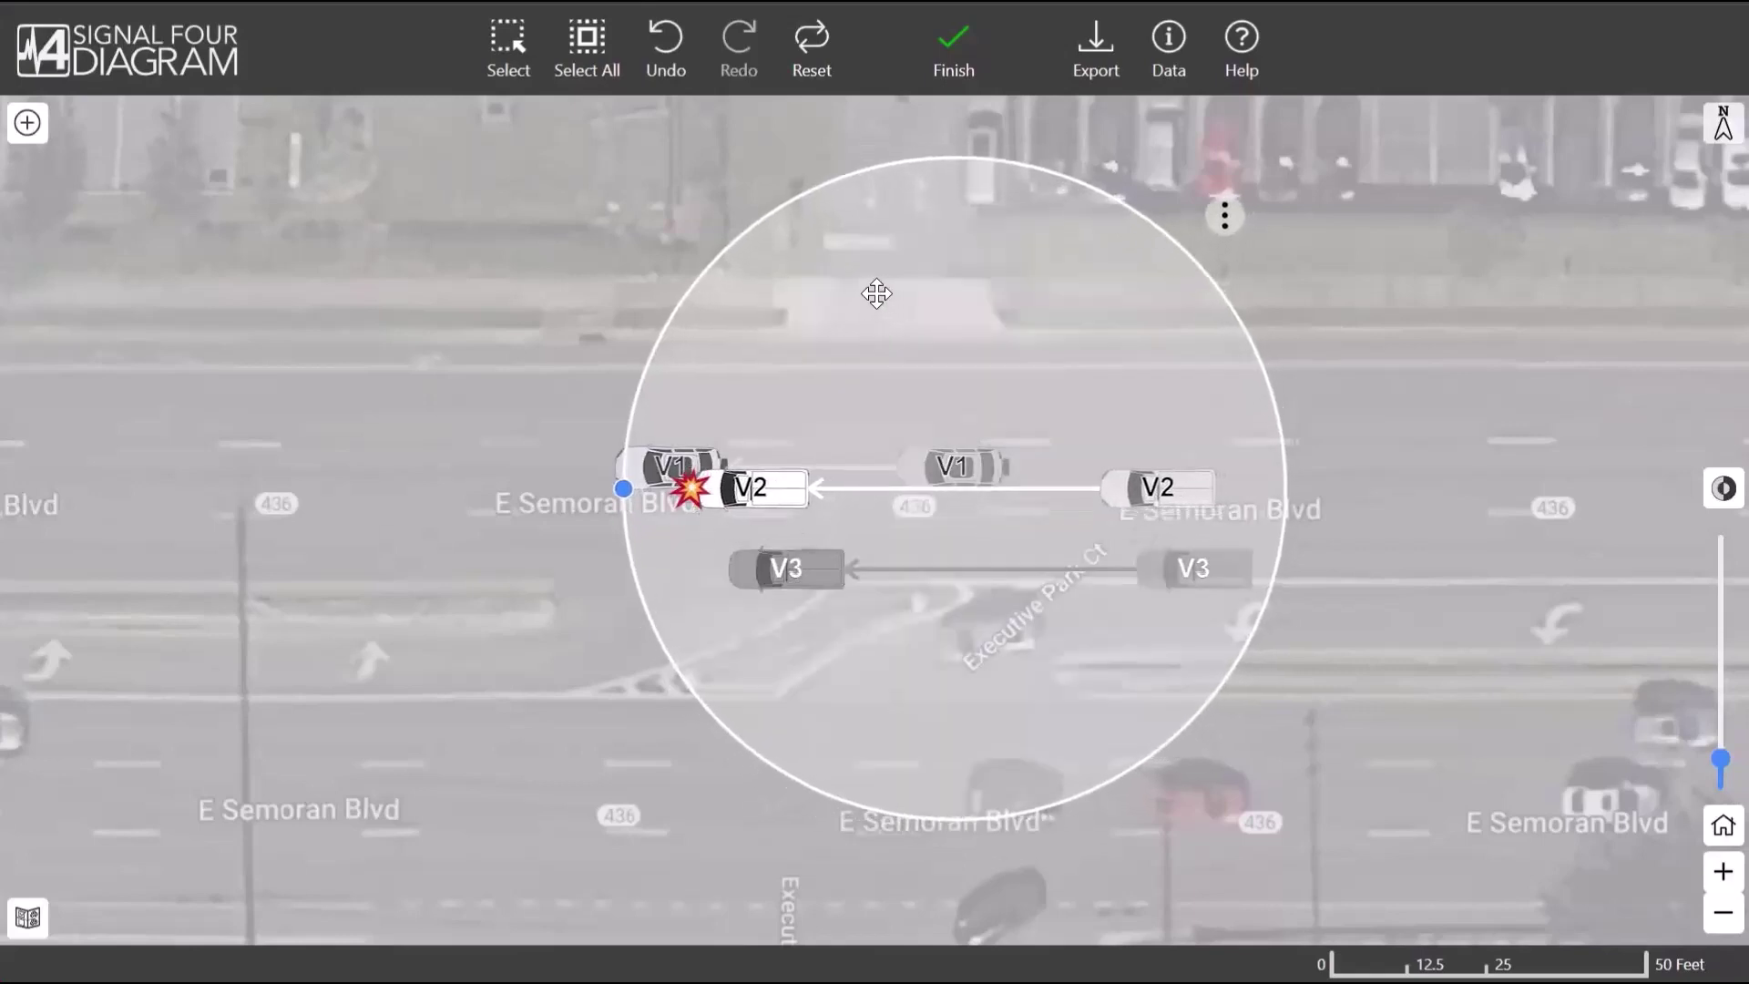
click(686, 392)
- Select all V3 positions and move them together forward, placing the collision position directly below V1
click(812, 576)
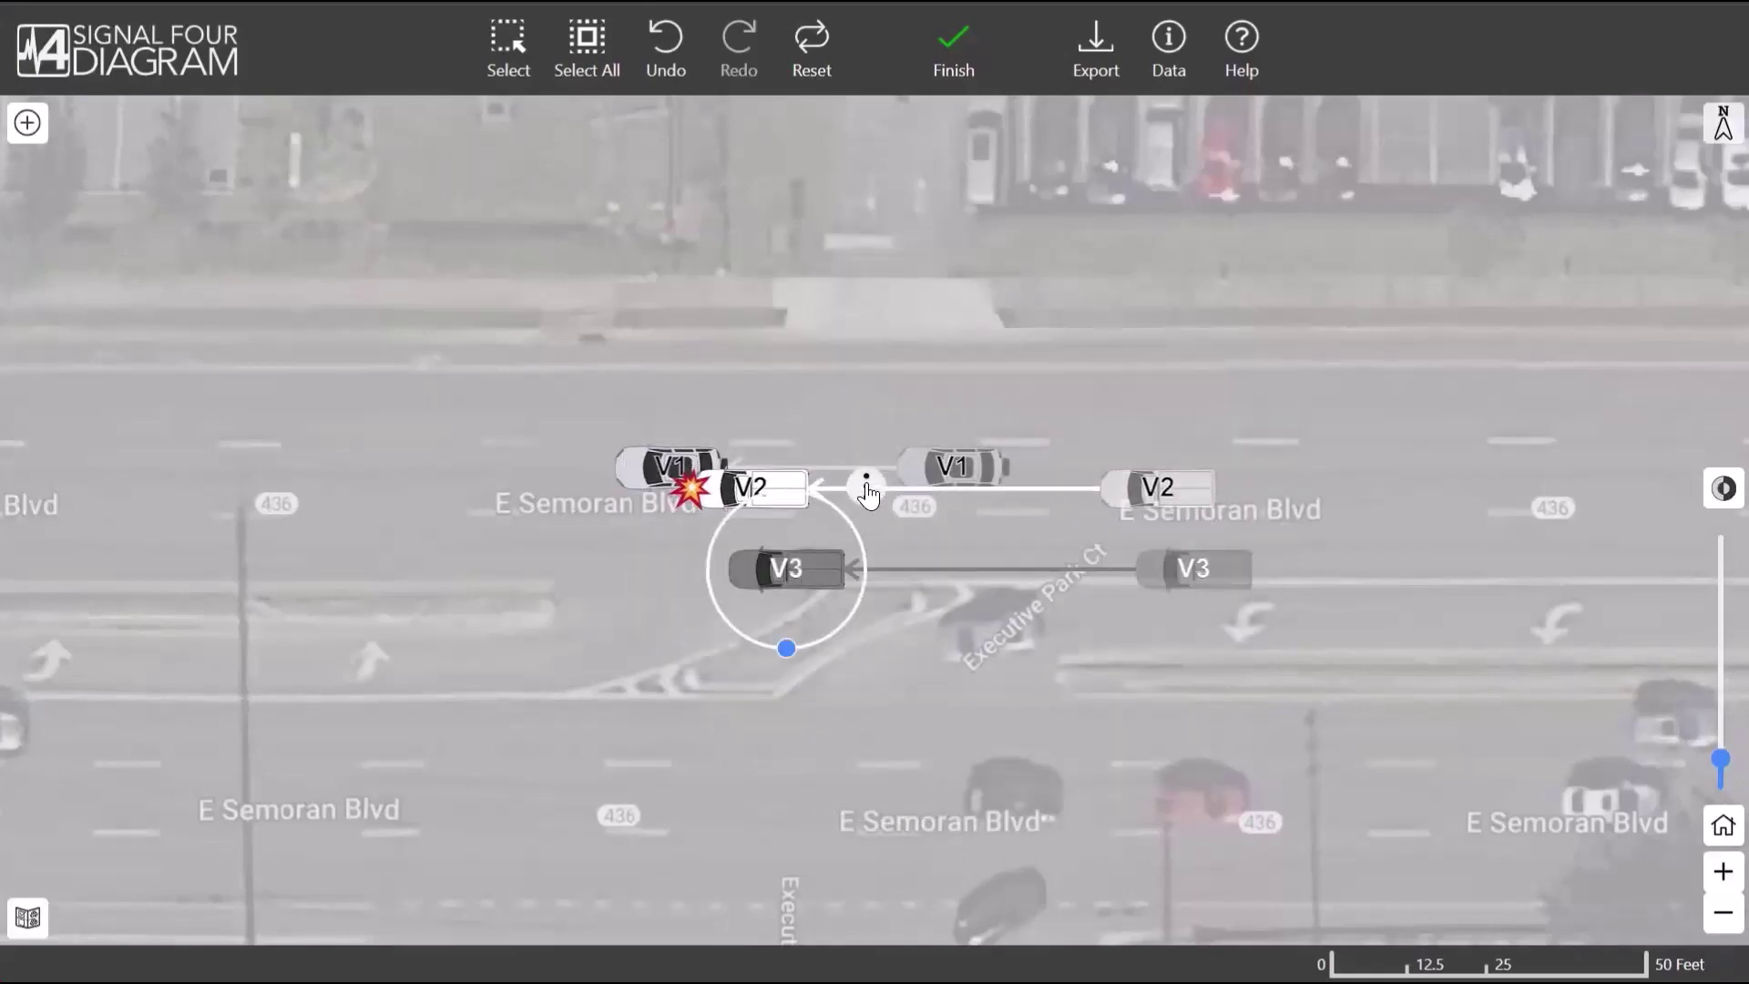
click(865, 489)
click(968, 308)
drag(992, 300, 806, 353)
click(484, 366)
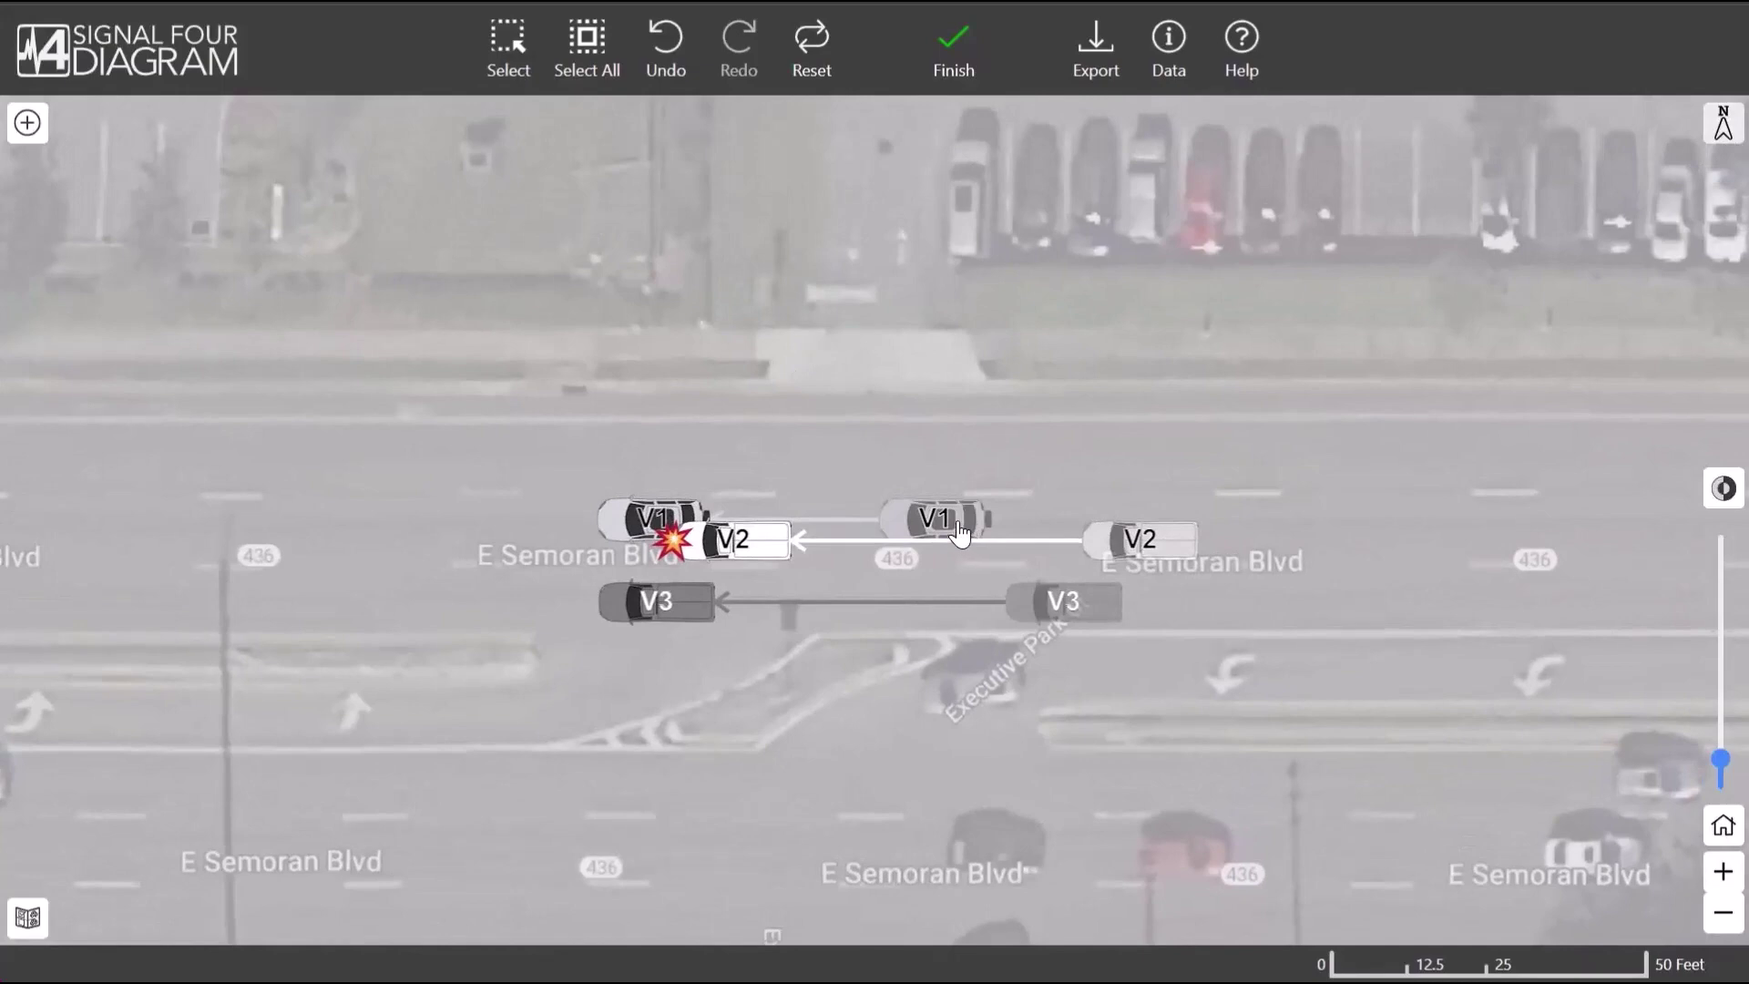
- Move V1's prior position onto the driveway north of E Semoran Blvd, and rotate both V1 positions to show a southwest exit
click(960, 531)
drag(942, 528, 832, 301)
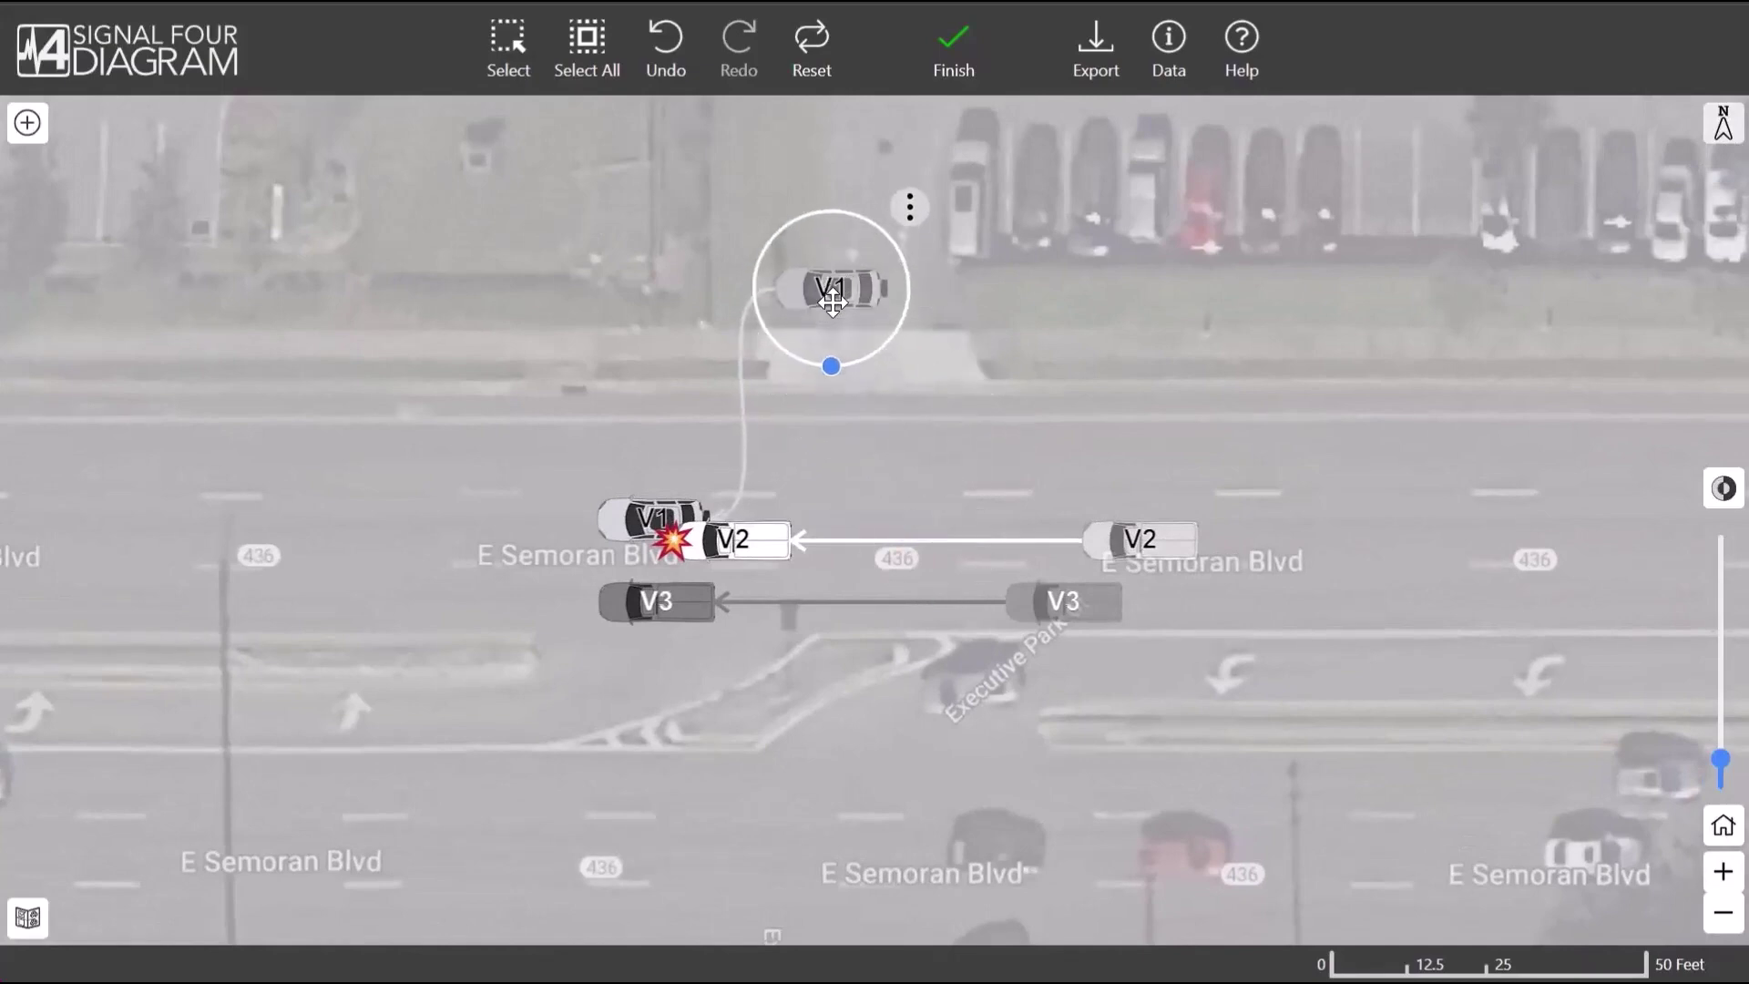
click(644, 526)
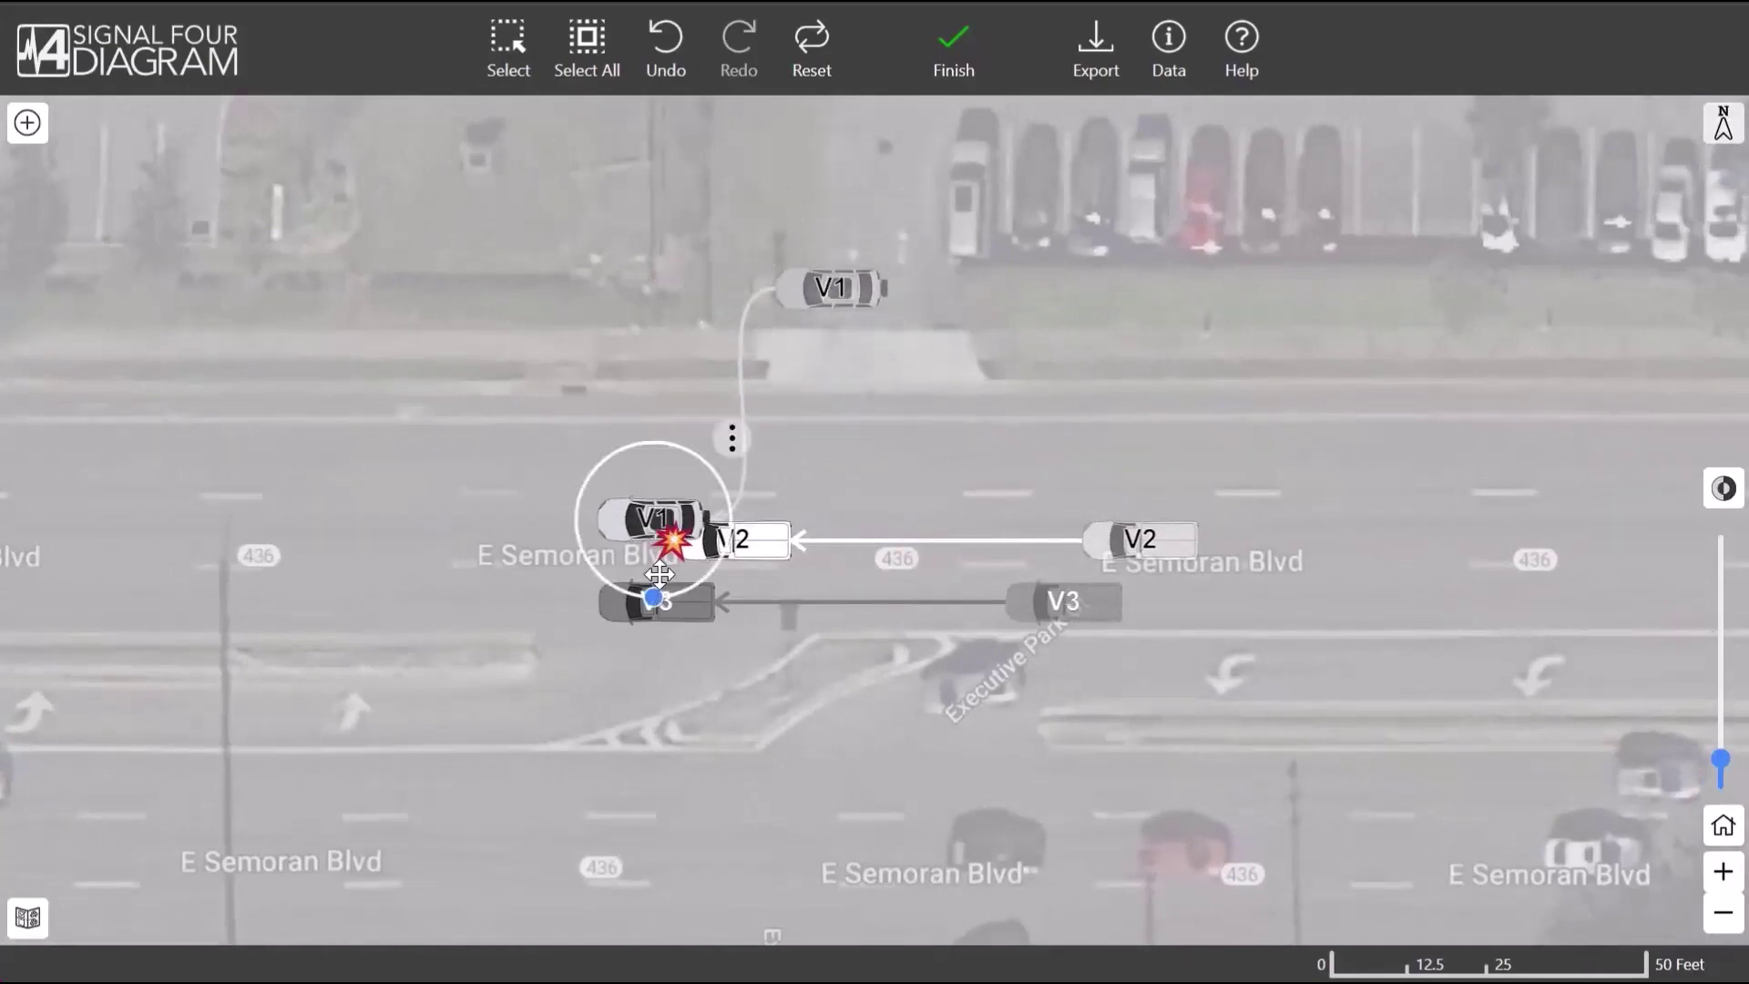
drag(651, 594, 727, 588)
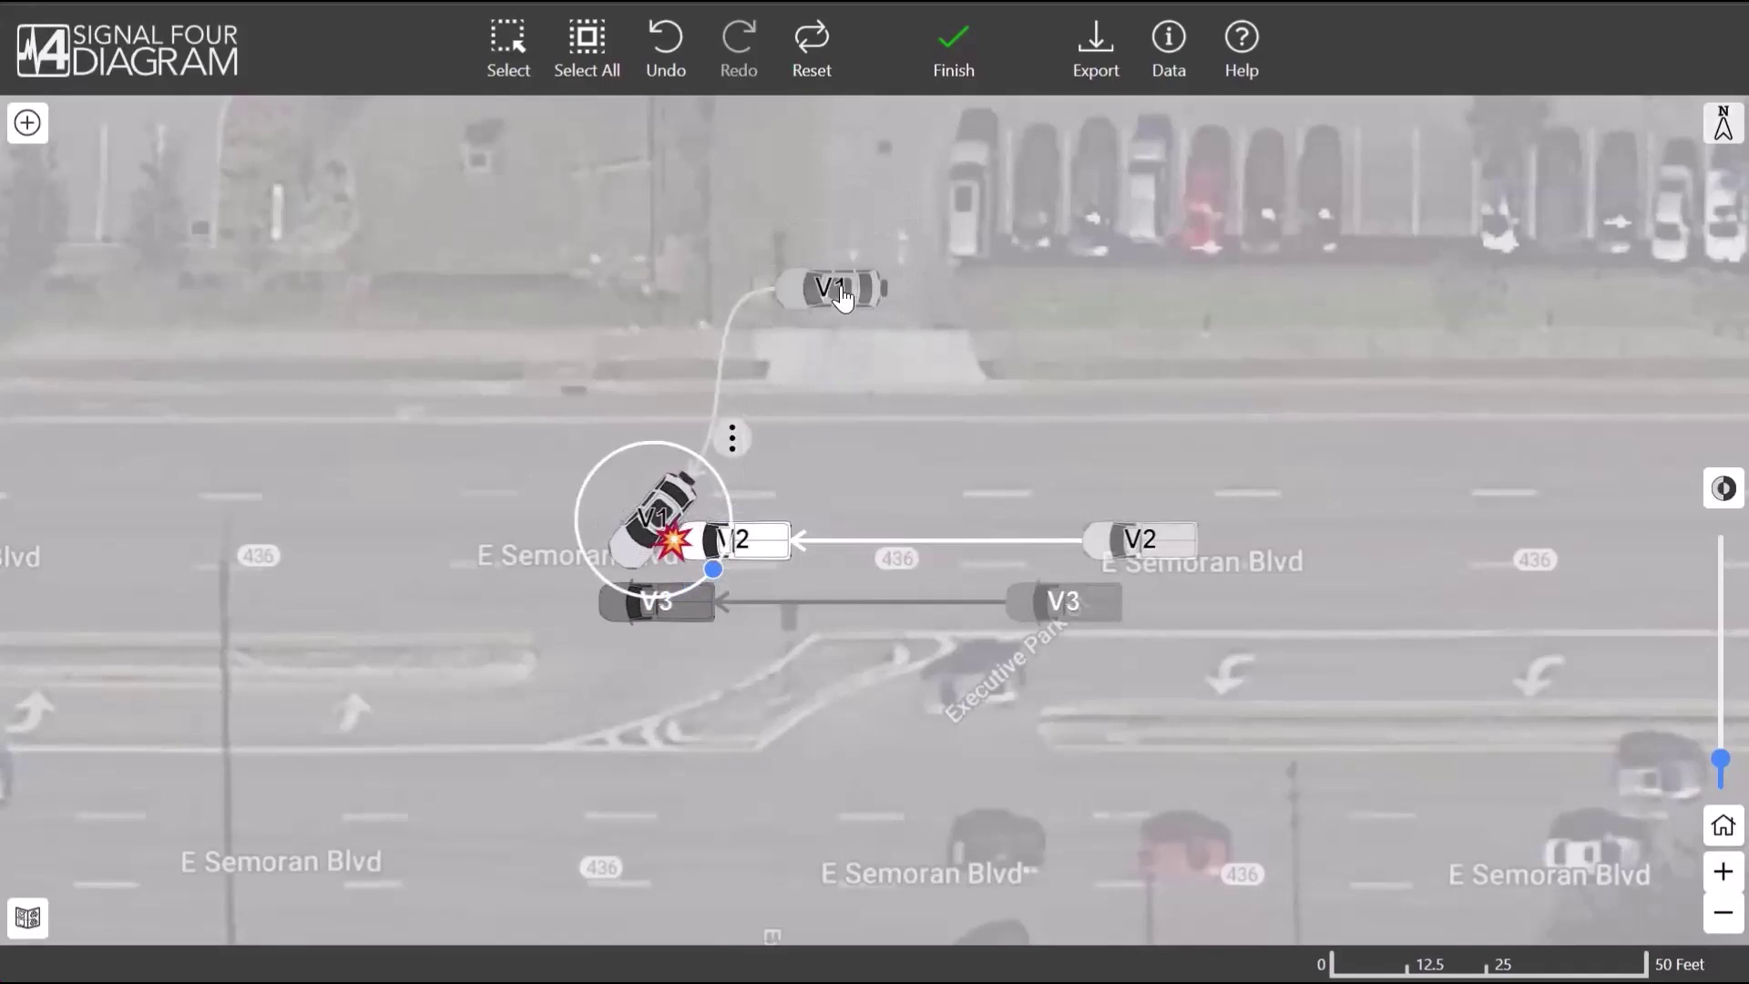
click(861, 336)
drag(831, 365, 907, 299)
click(729, 450)
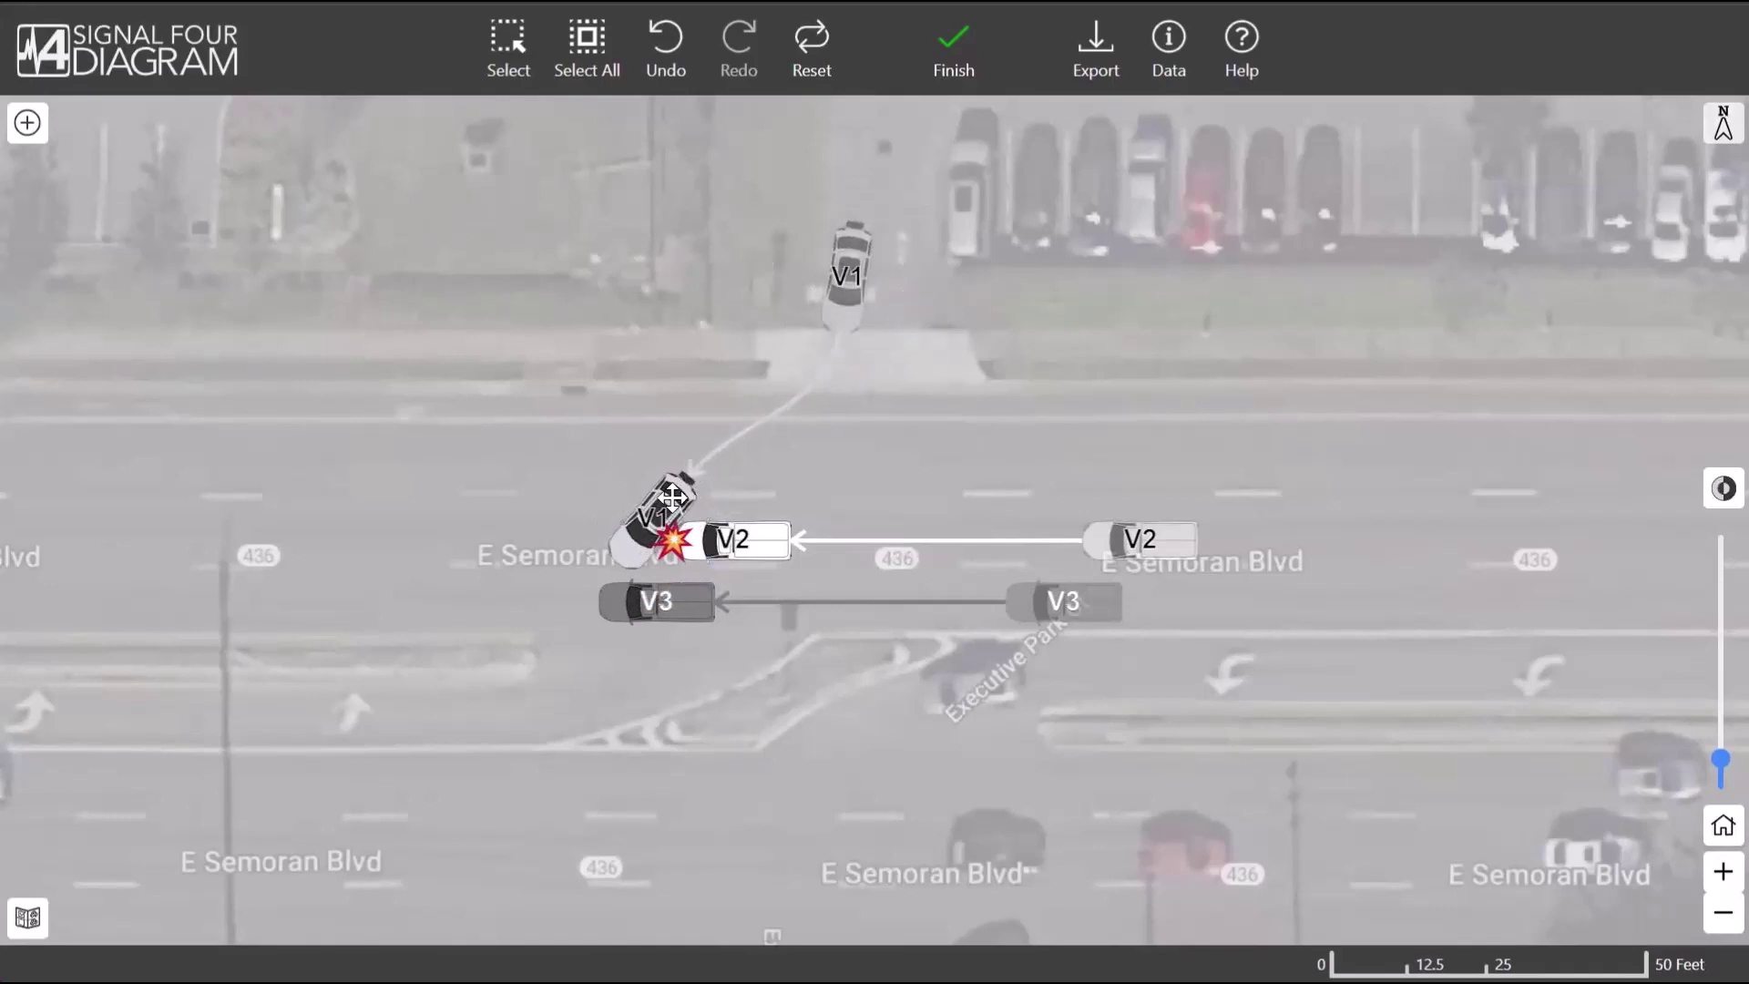
- Add a post position for V1 at the front of V3, and nudge V1's collision position northeast against V2
click(732, 439)
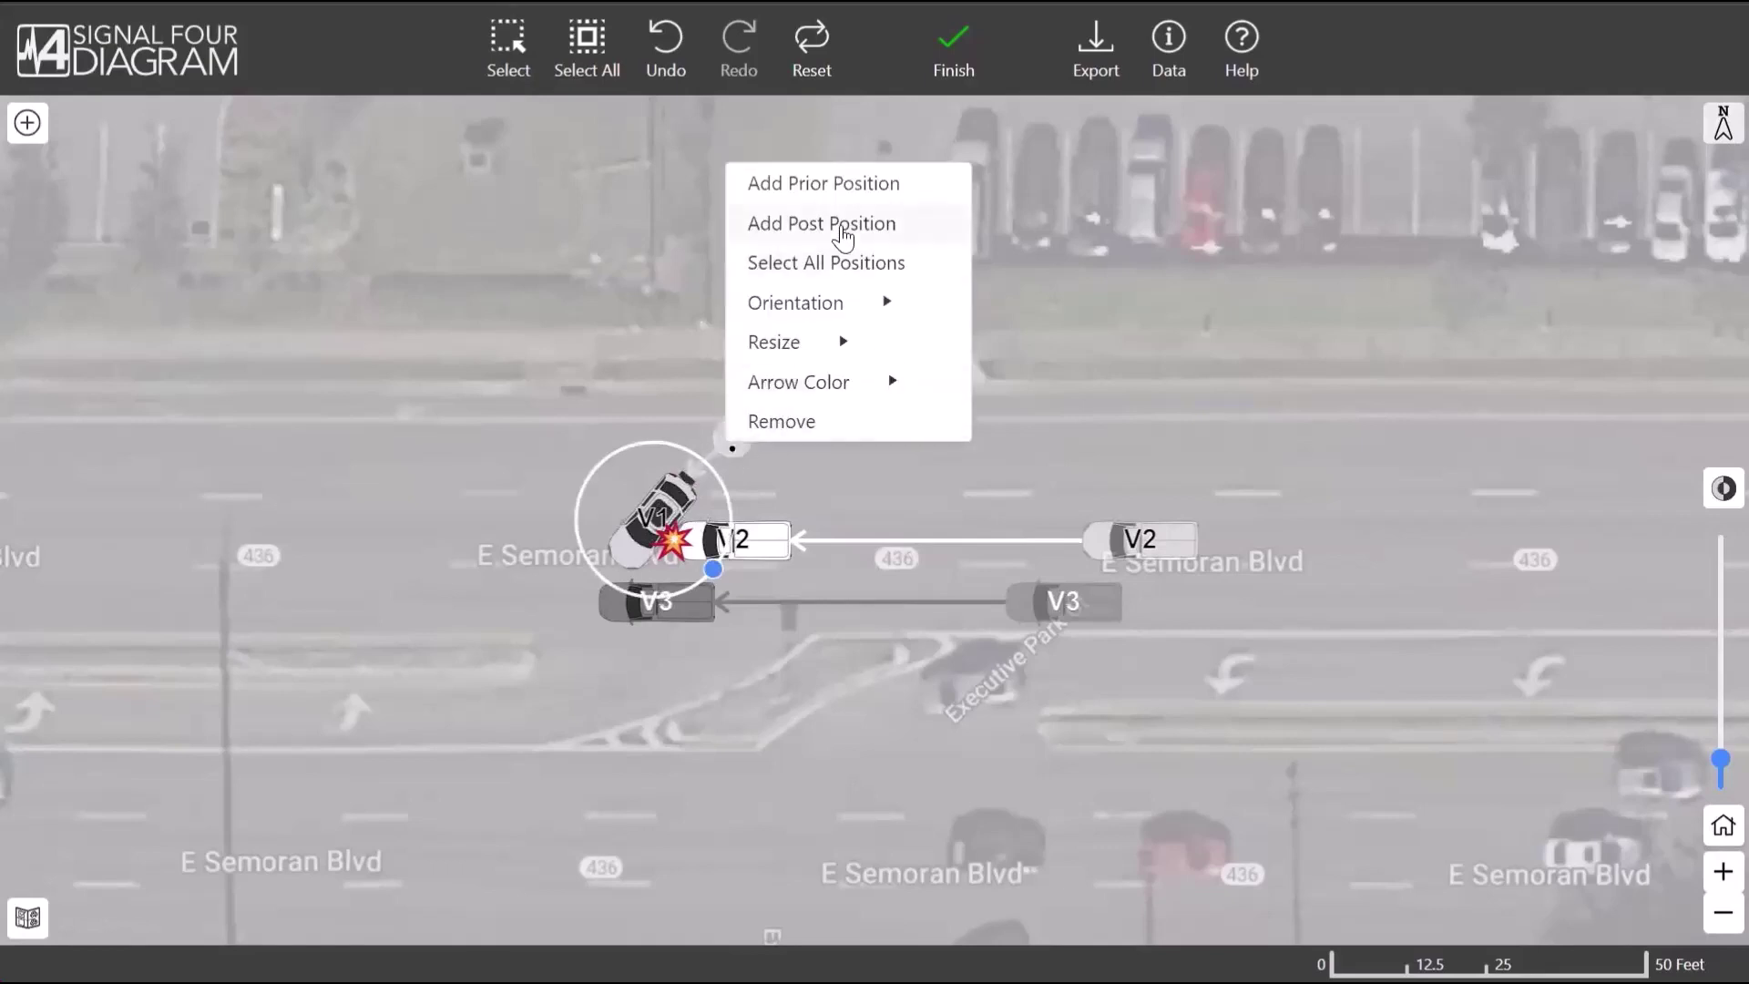
click(843, 235)
click(478, 743)
drag(478, 743, 559, 636)
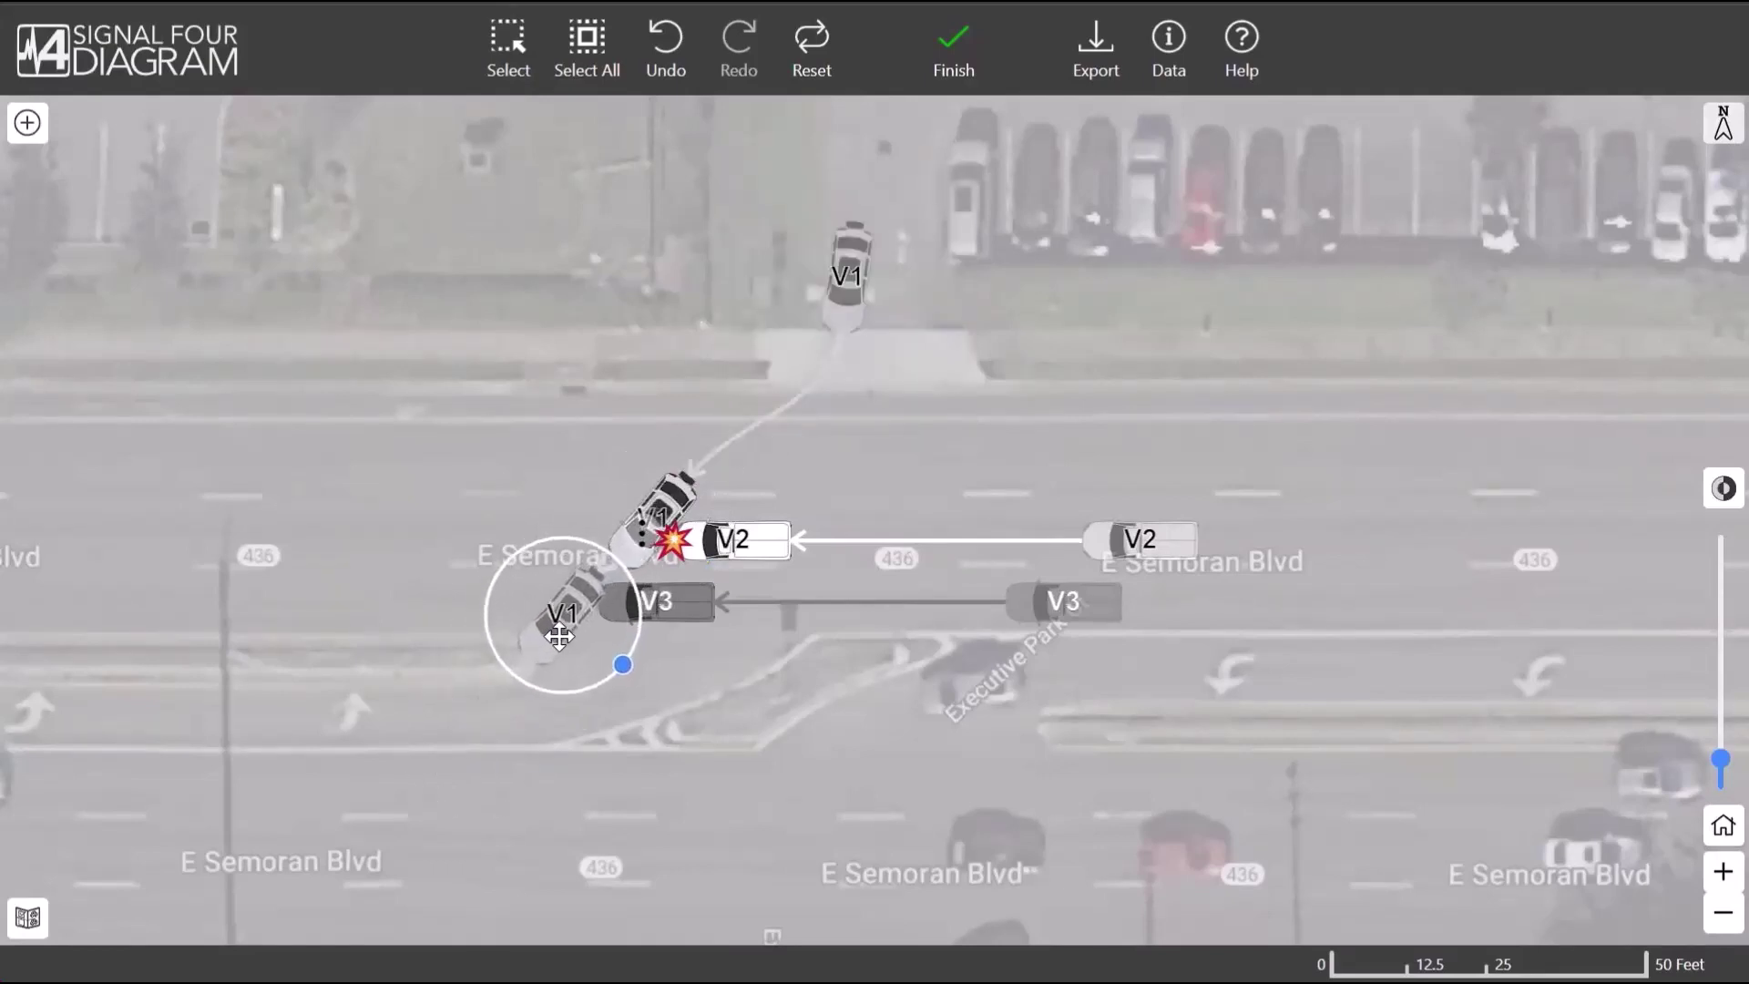
click(646, 536)
drag(647, 535, 661, 525)
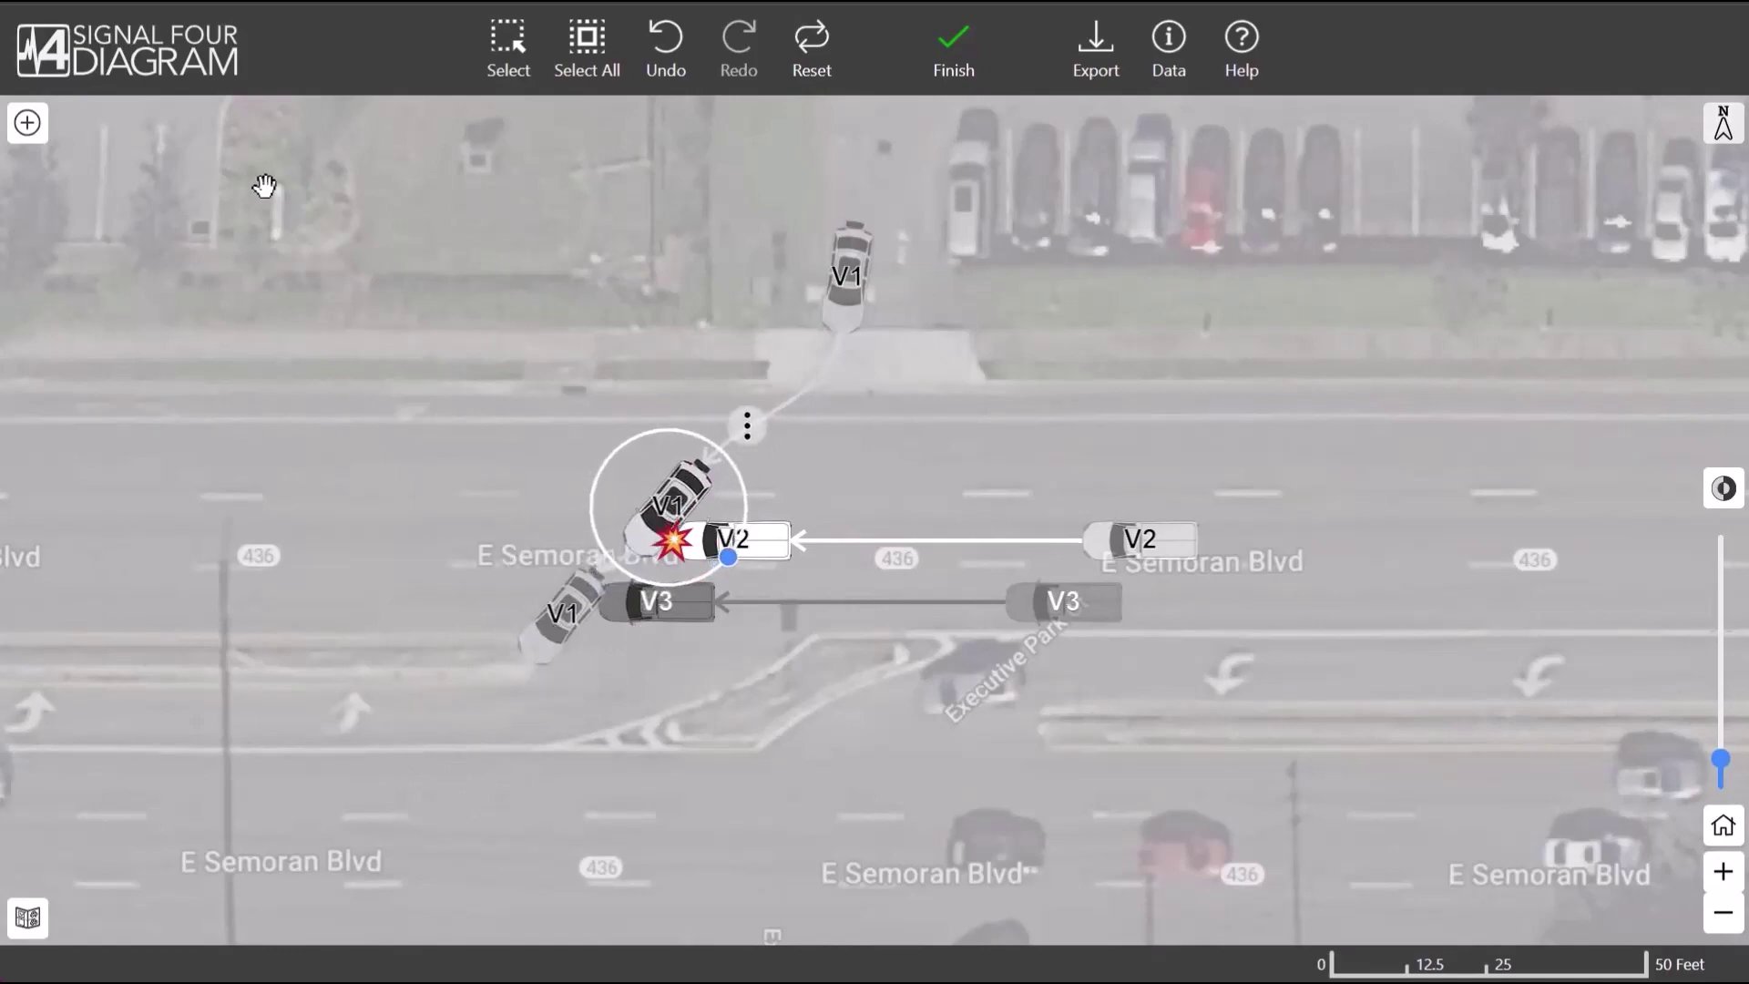
- Add a second collision marker where V1's post position meets the front of V3
click(27, 122)
click(173, 148)
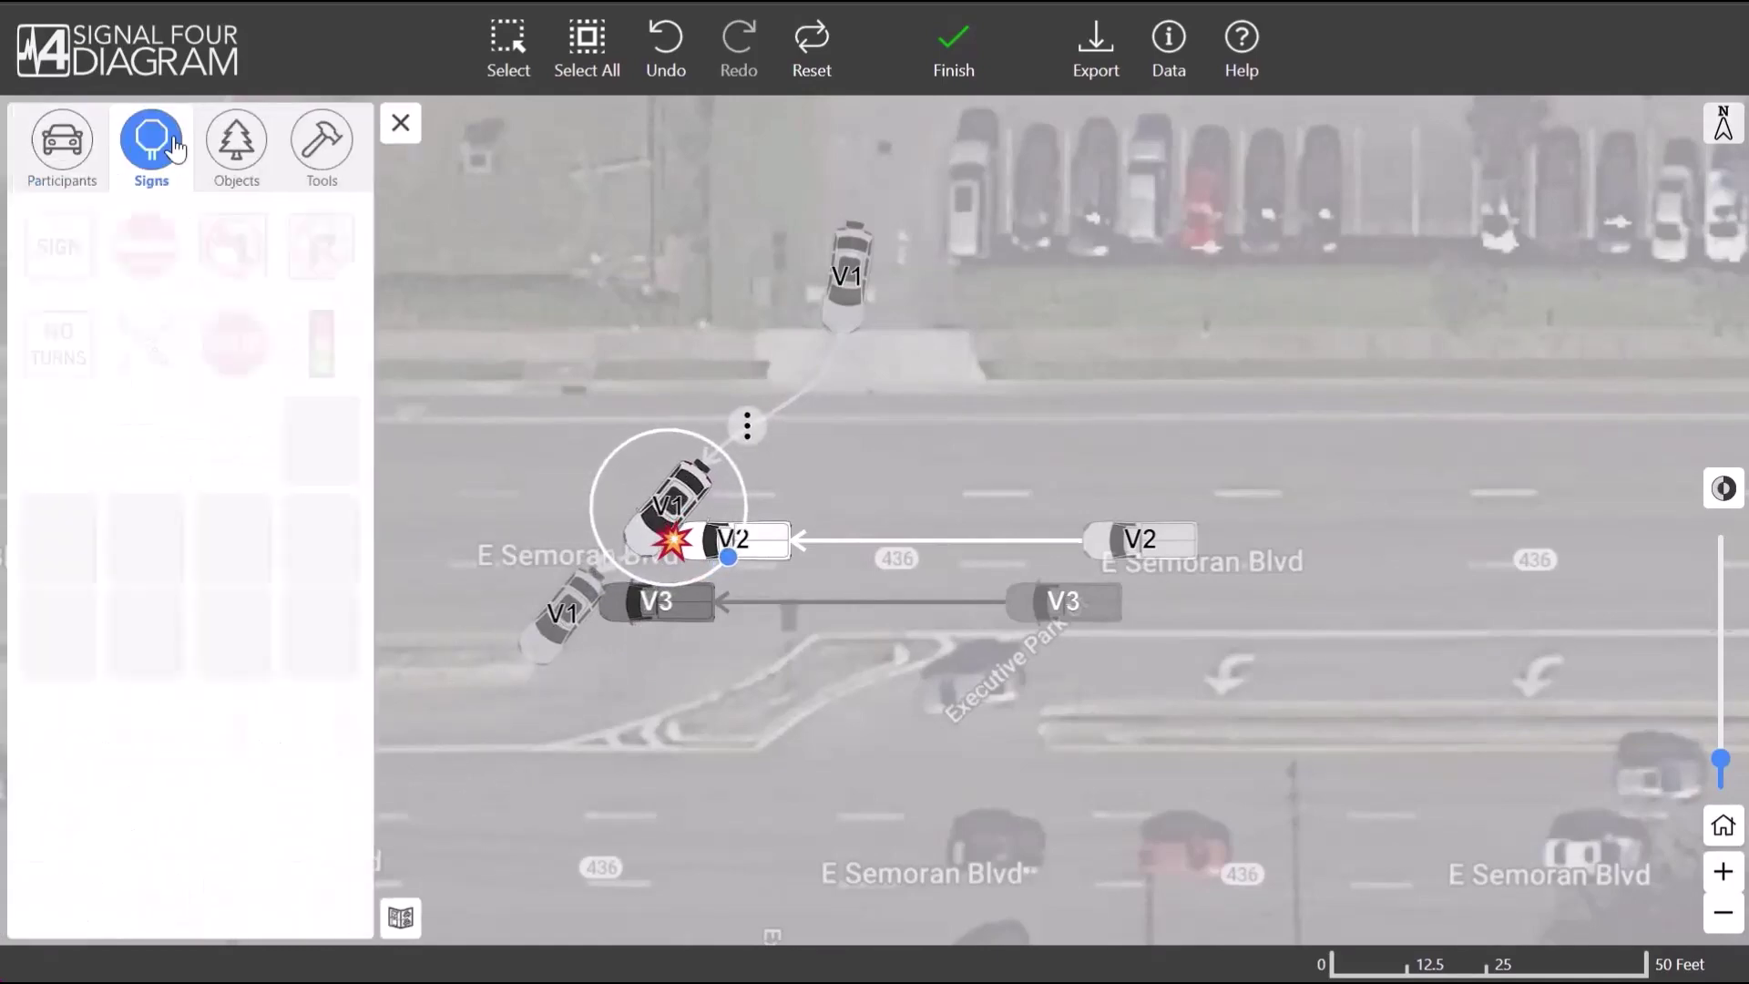
drag(146, 440, 598, 601)
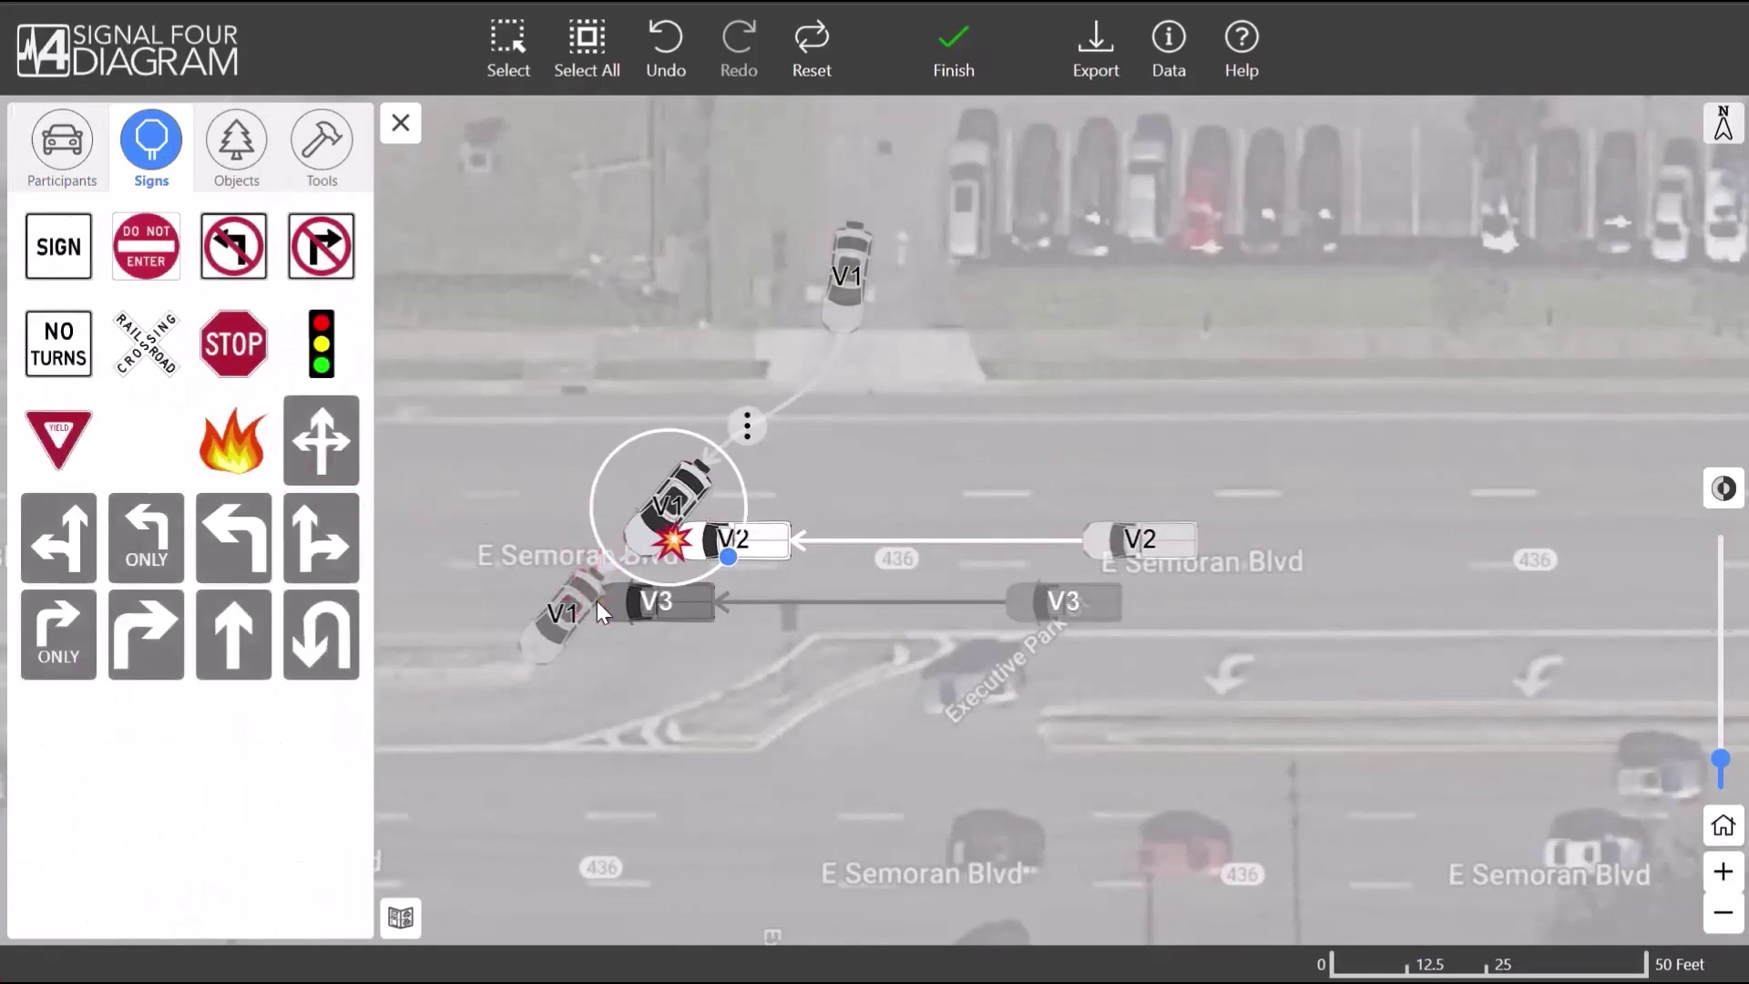
click(399, 136)
click(639, 650)
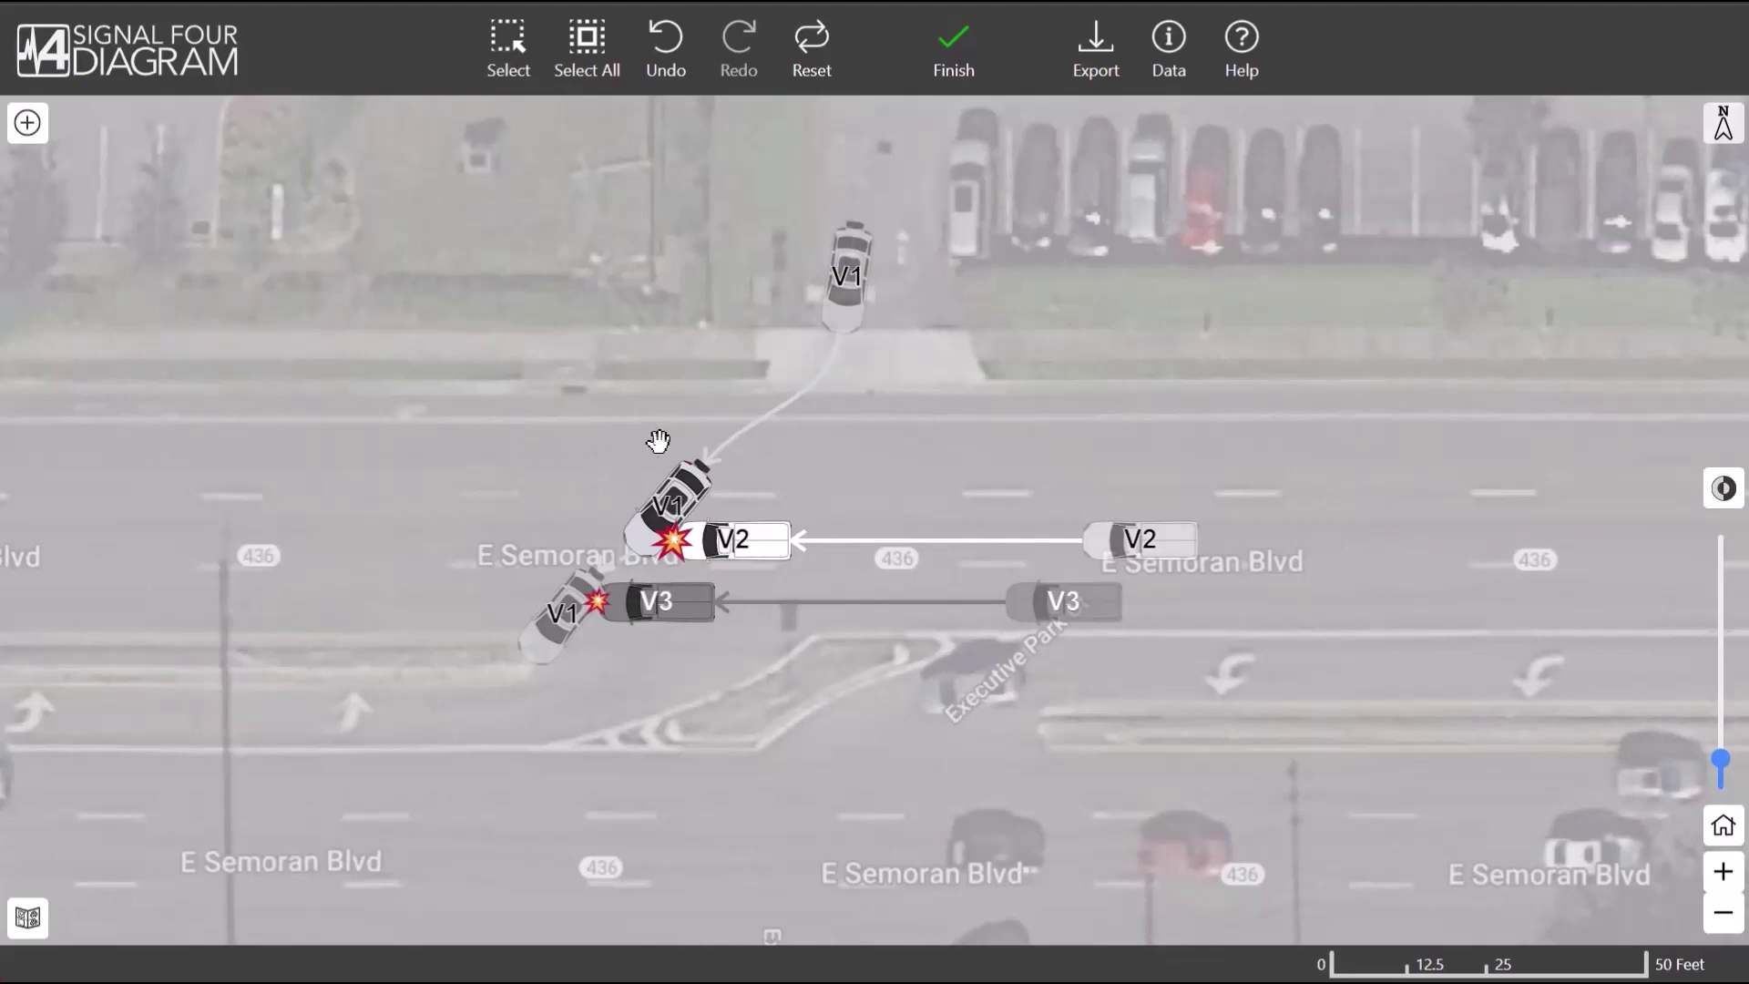
- Set V1's arrow color to black and finish the E Semoran Blvd diagram
click(686, 493)
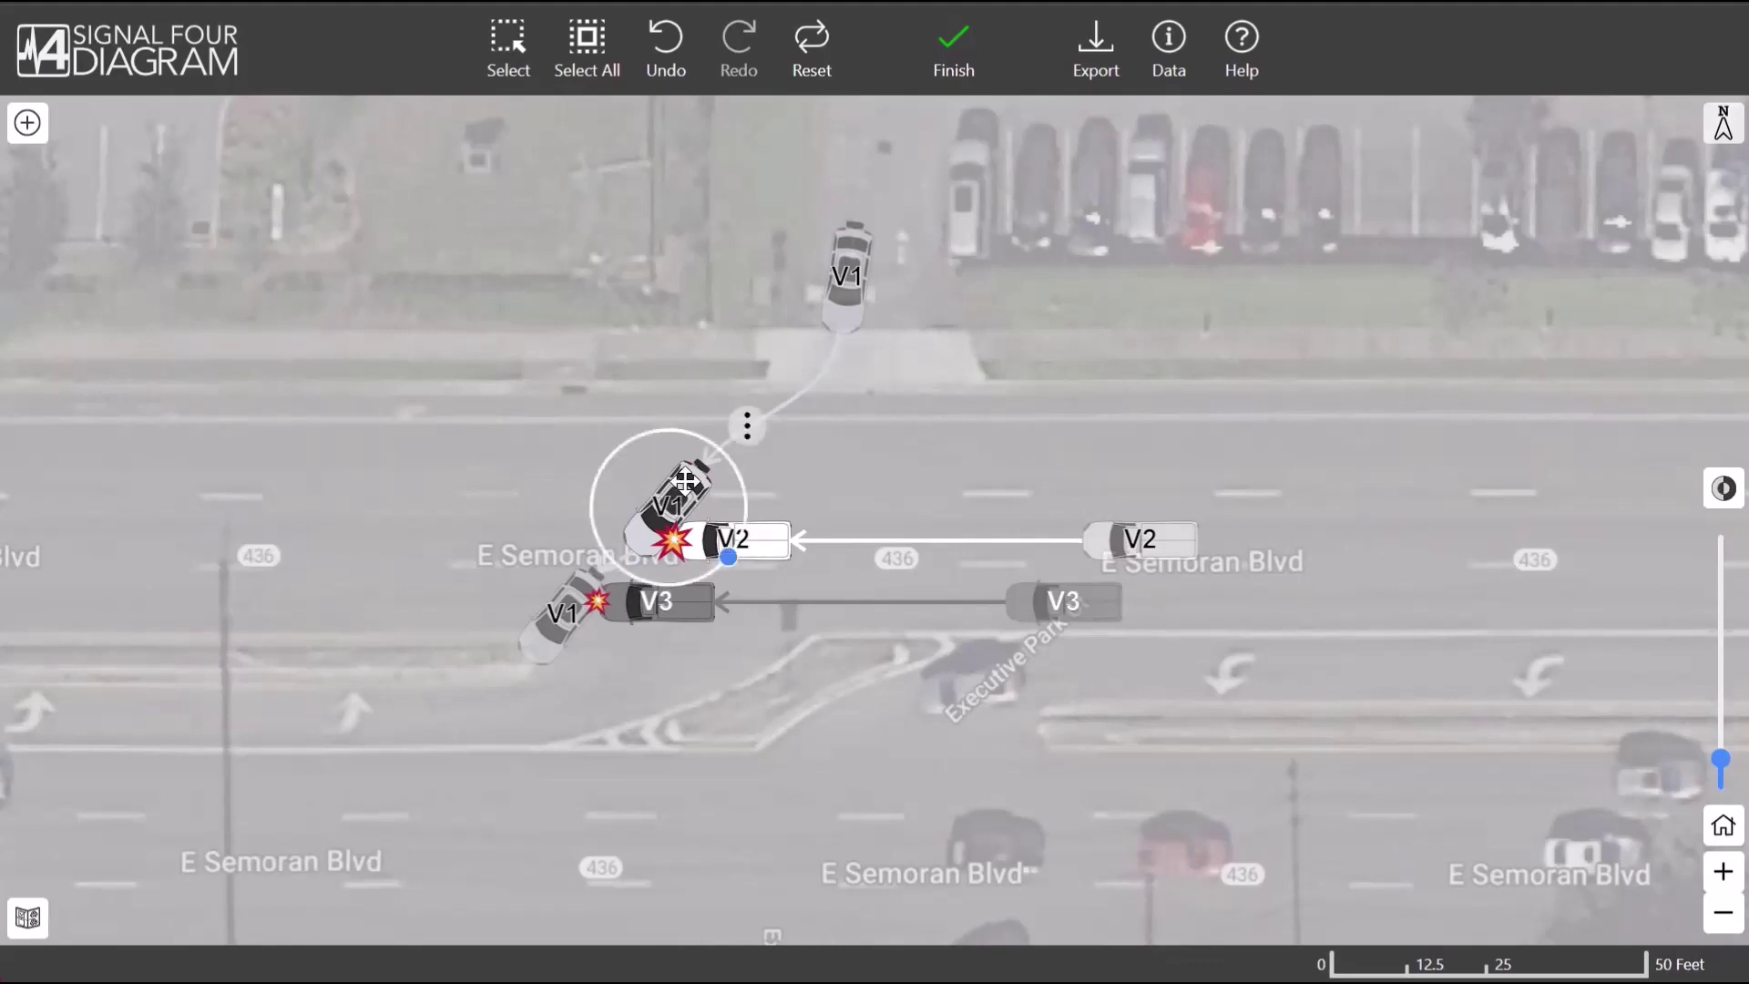
click(749, 432)
mouse_move(897, 365)
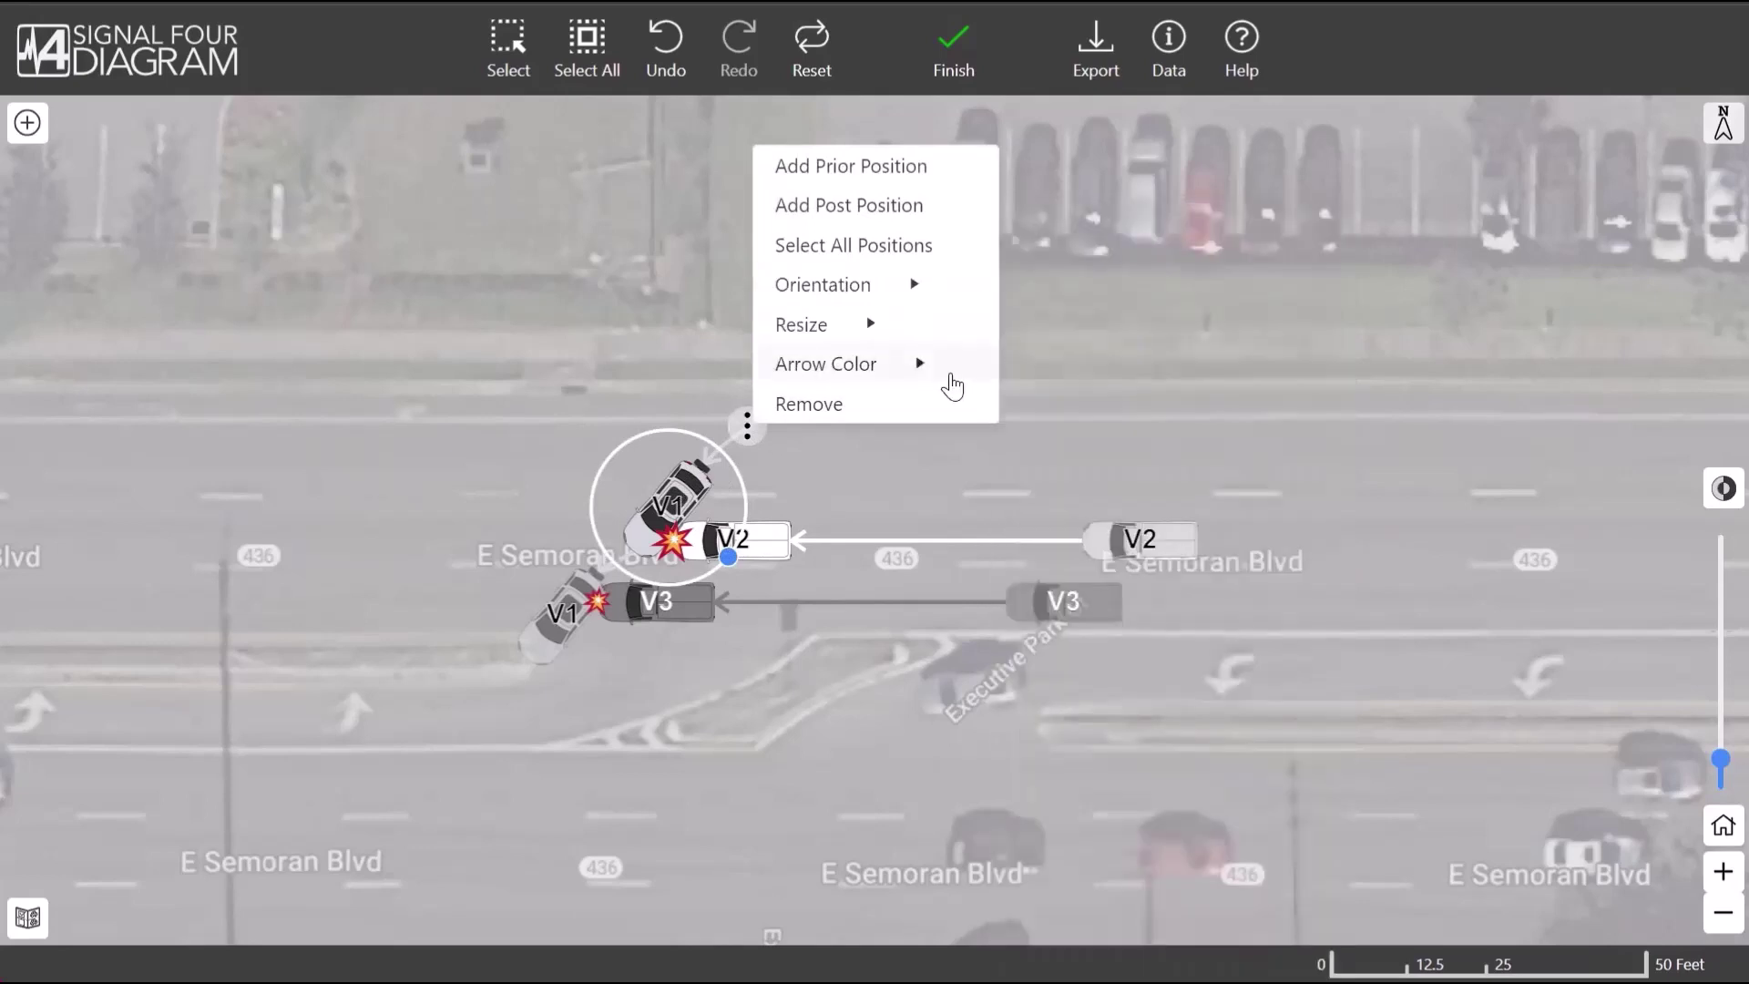
mouse_move(951, 387)
click(1061, 340)
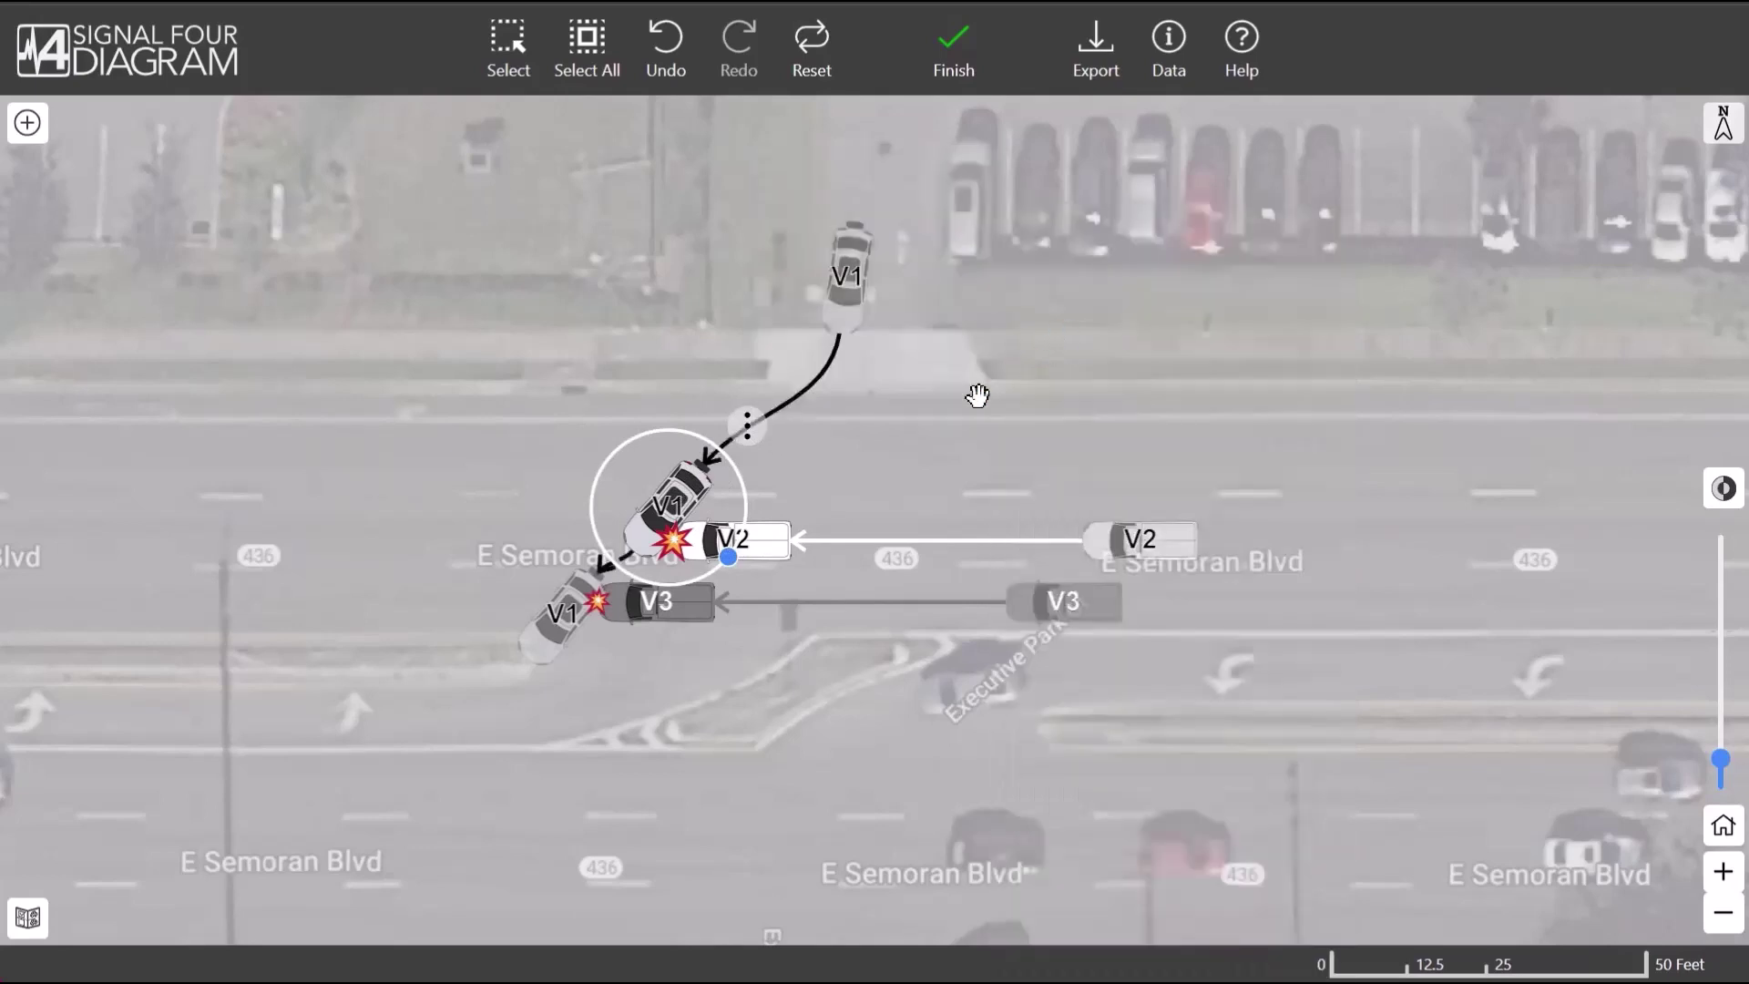
click(977, 394)
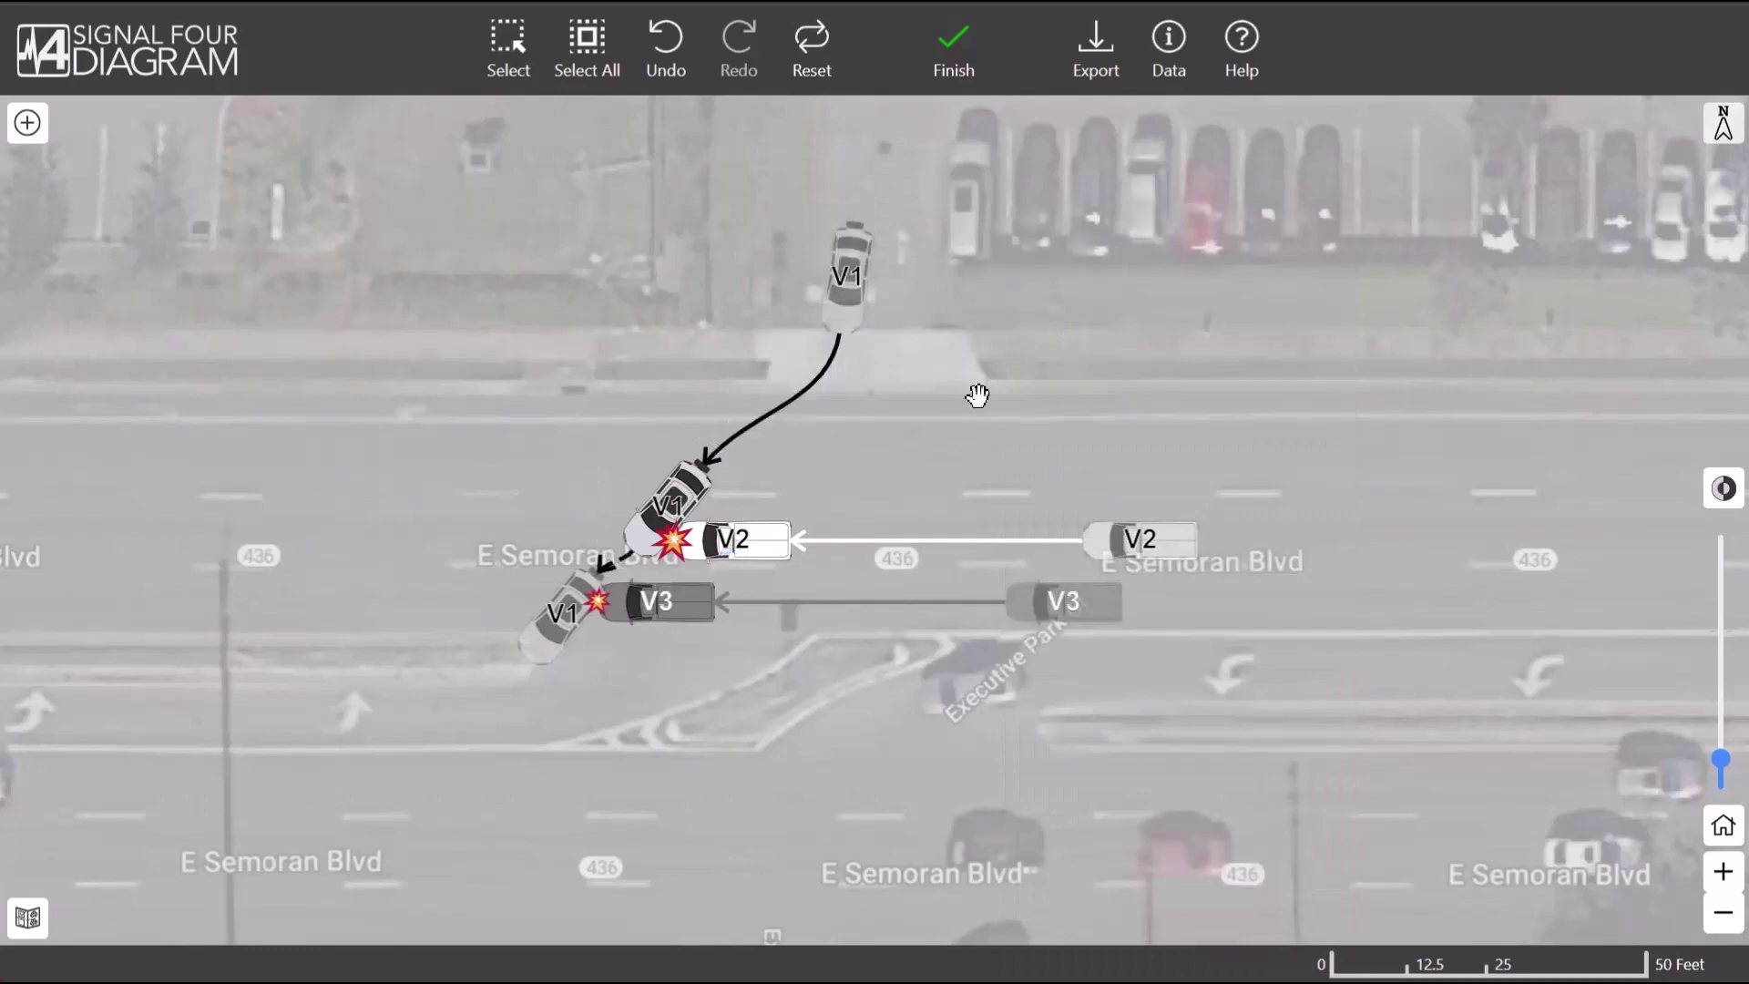
click(953, 56)
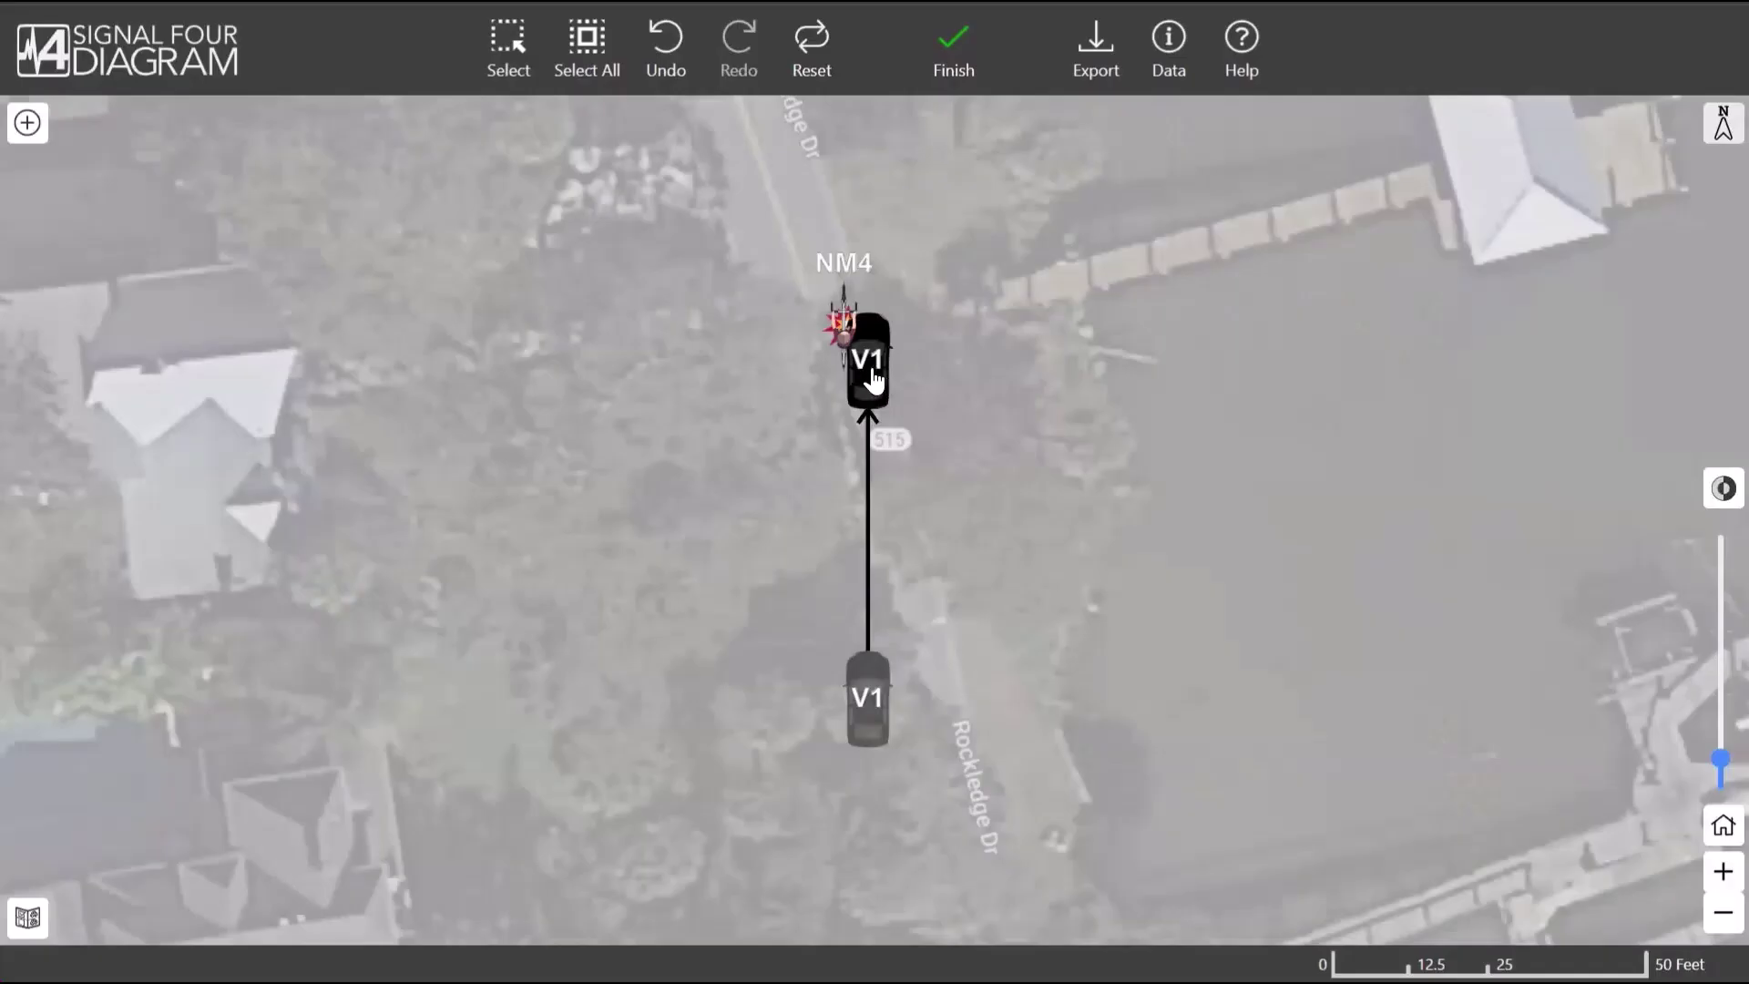
- Rotate and move V1's collision and prior positions to follow Rockledge Dr, with V1 just behind NM4
click(842, 364)
drag(802, 369, 803, 402)
click(879, 657)
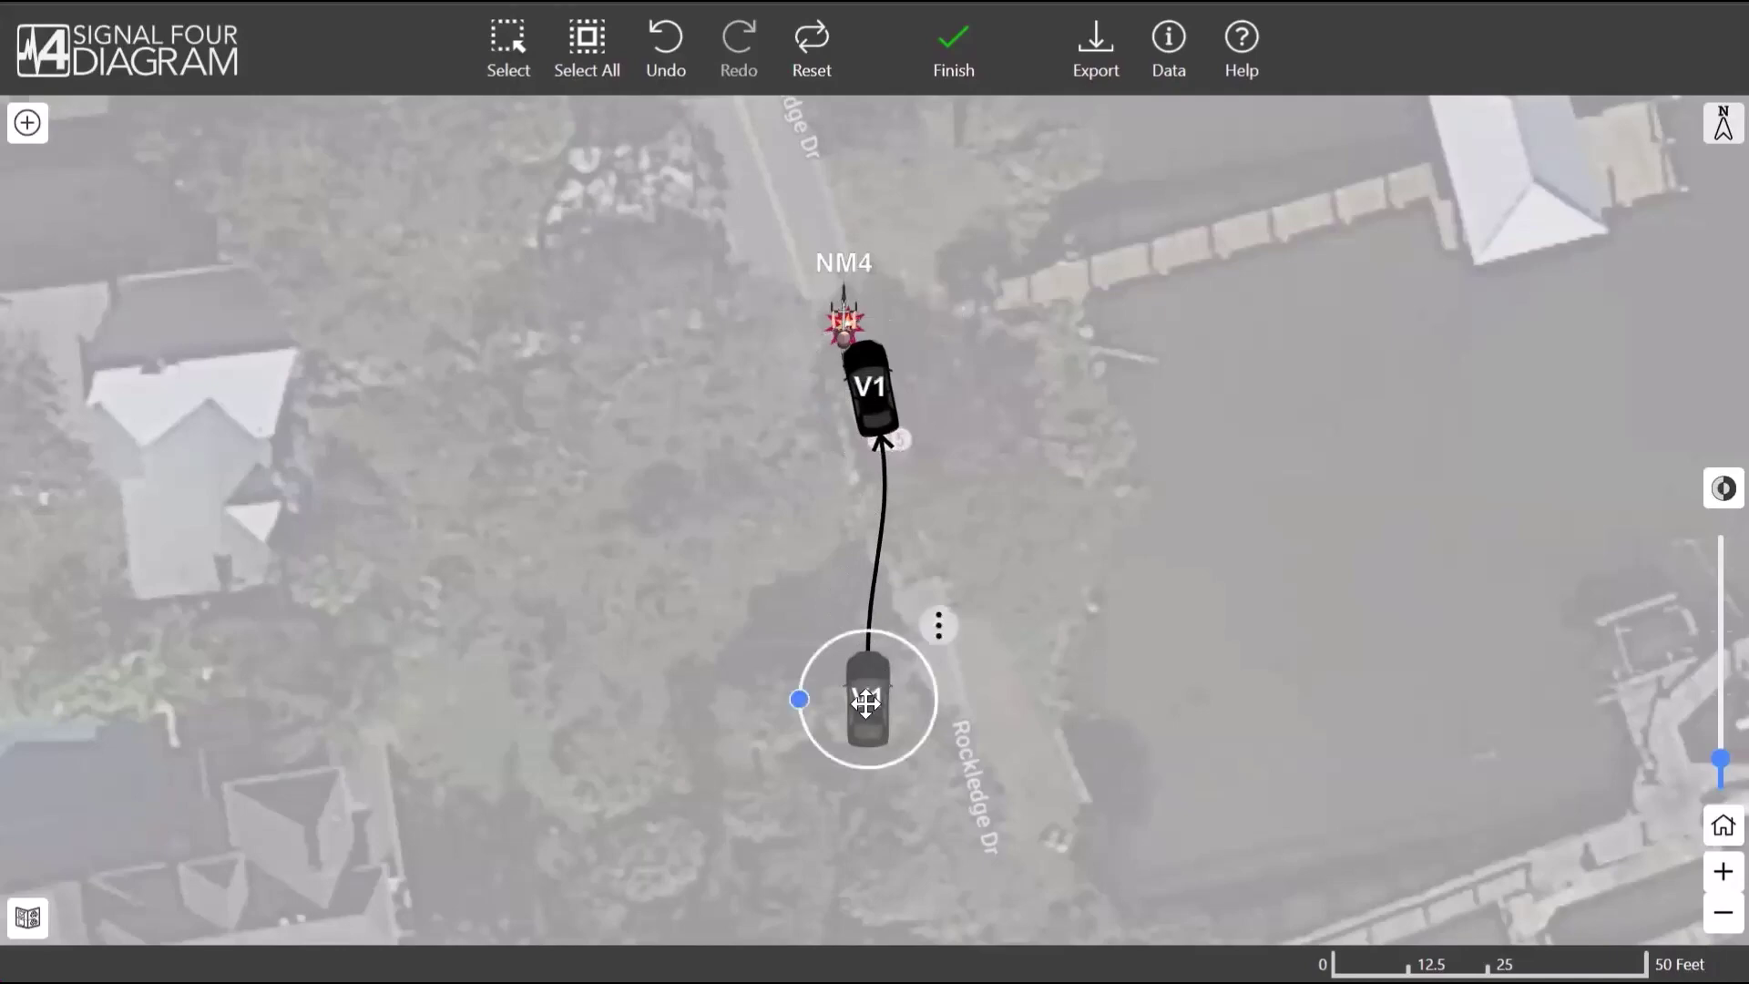
drag(879, 661, 940, 579)
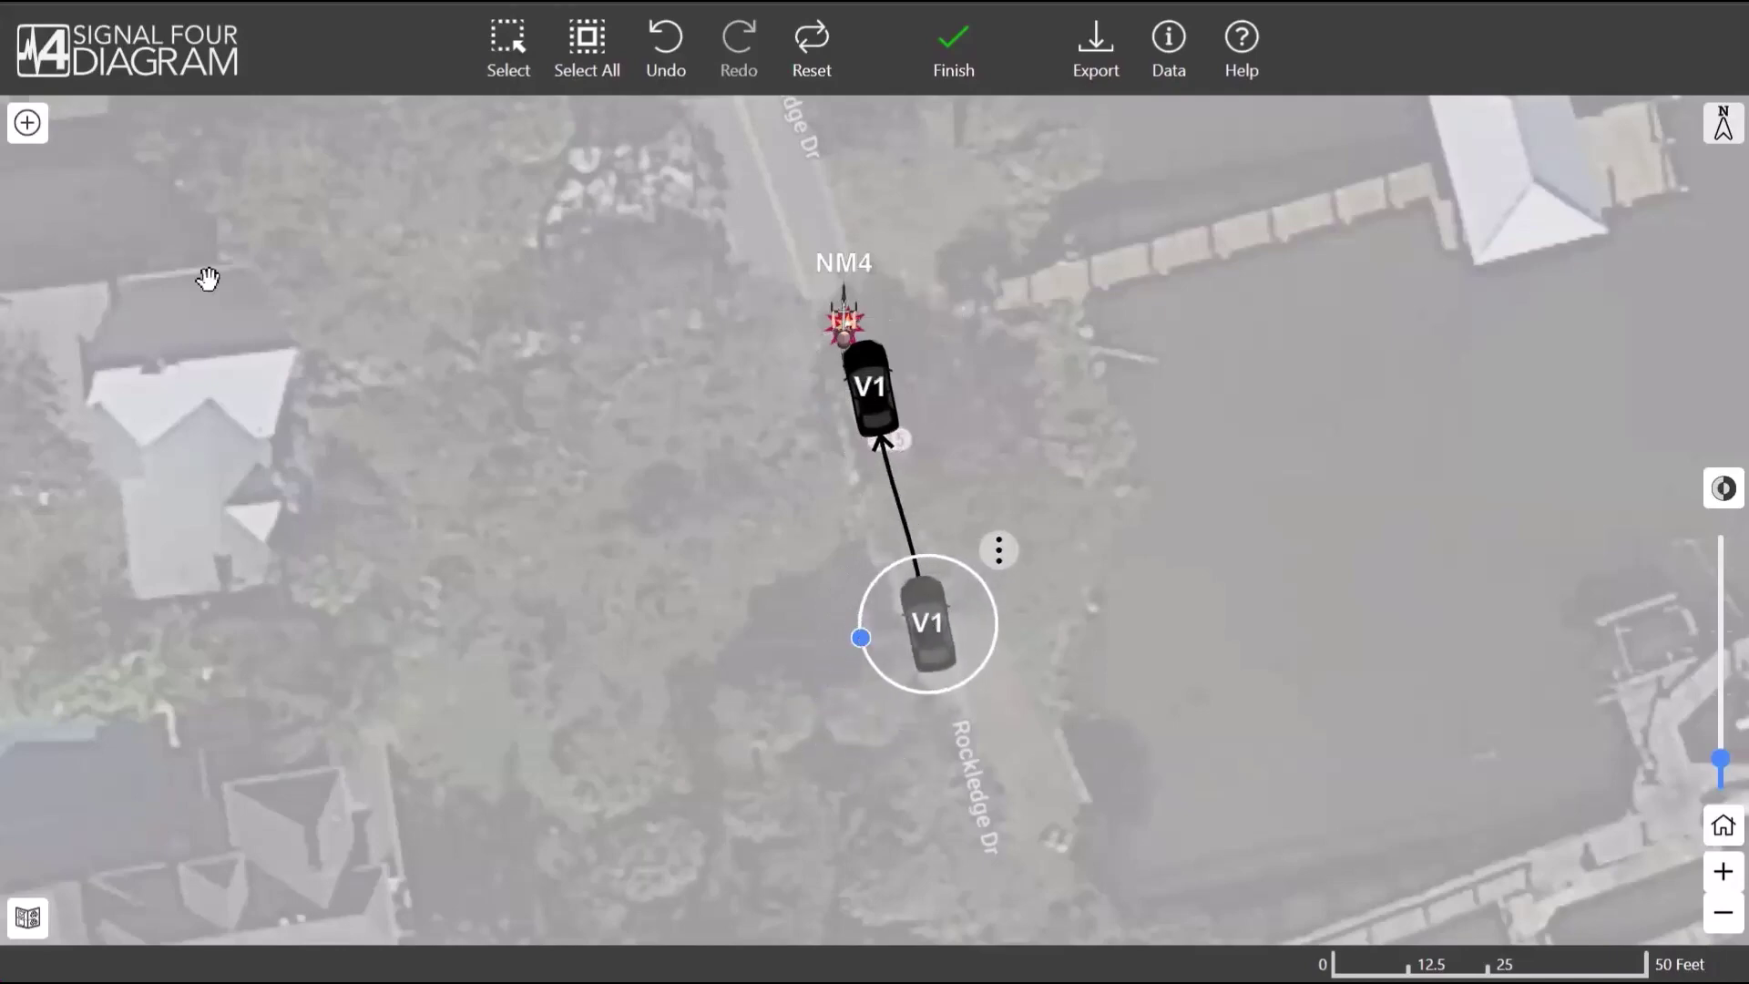
- Draw a polyline along the east edge of Rockledge Dr, from above NM4 to below V1's prior position
click(27, 123)
click(326, 185)
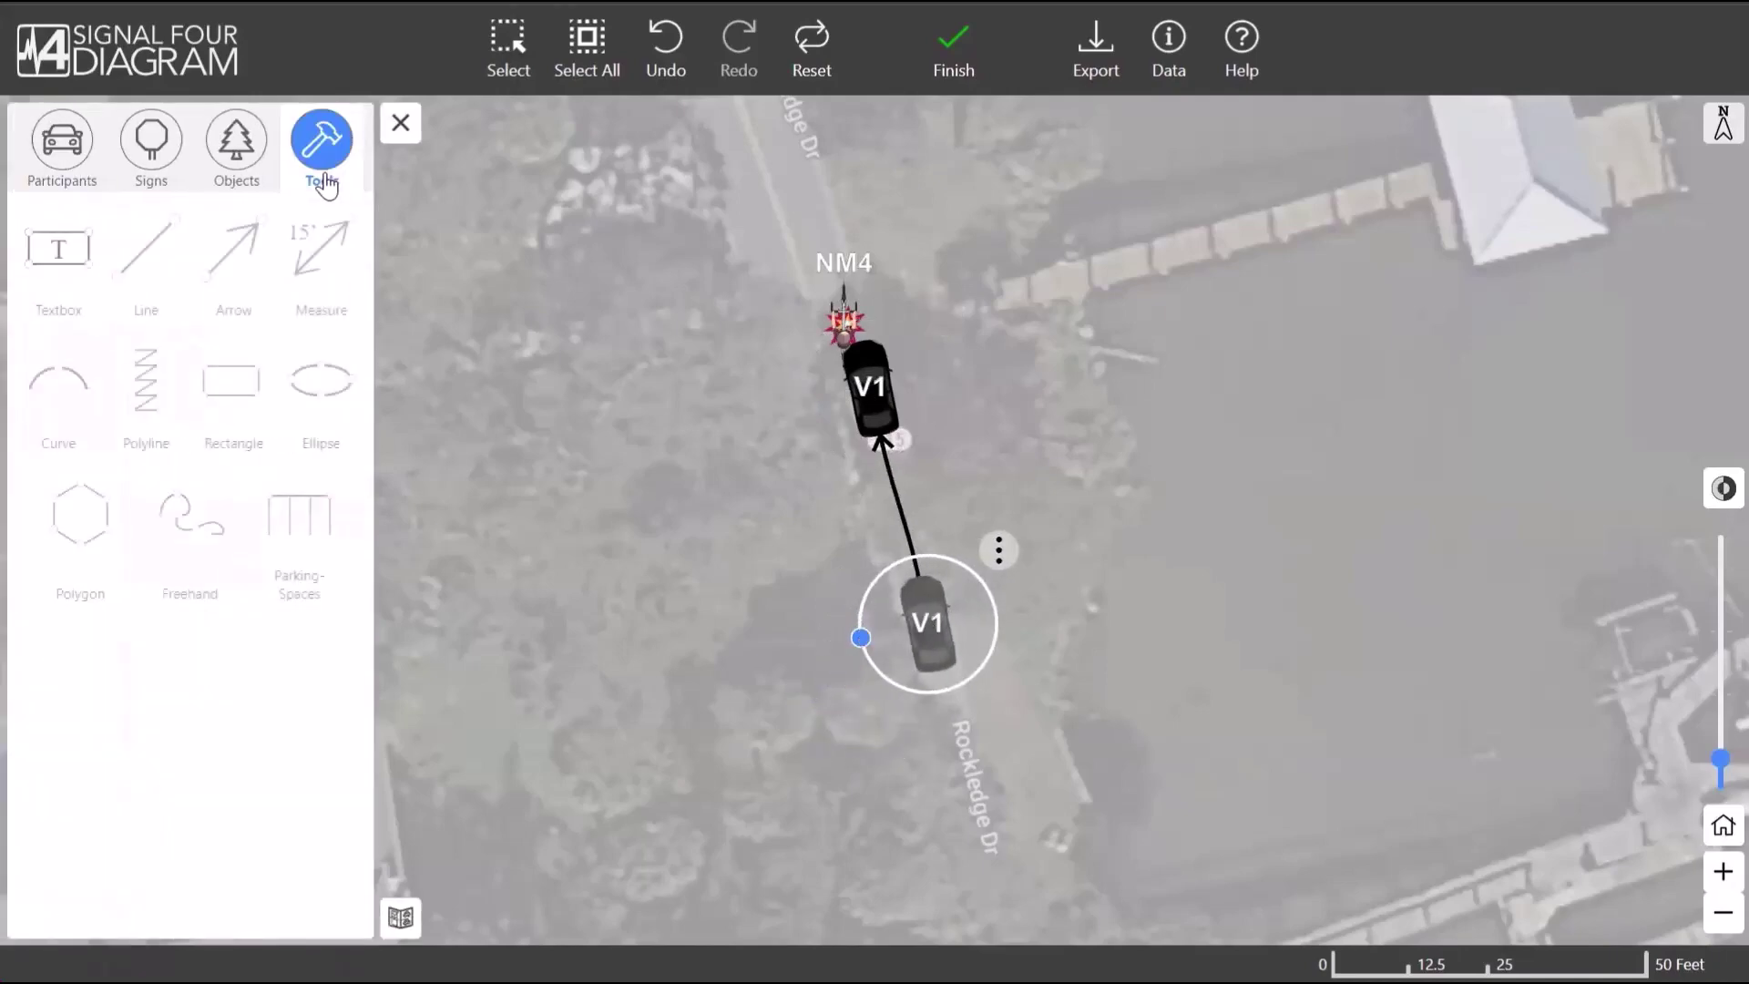
click(174, 406)
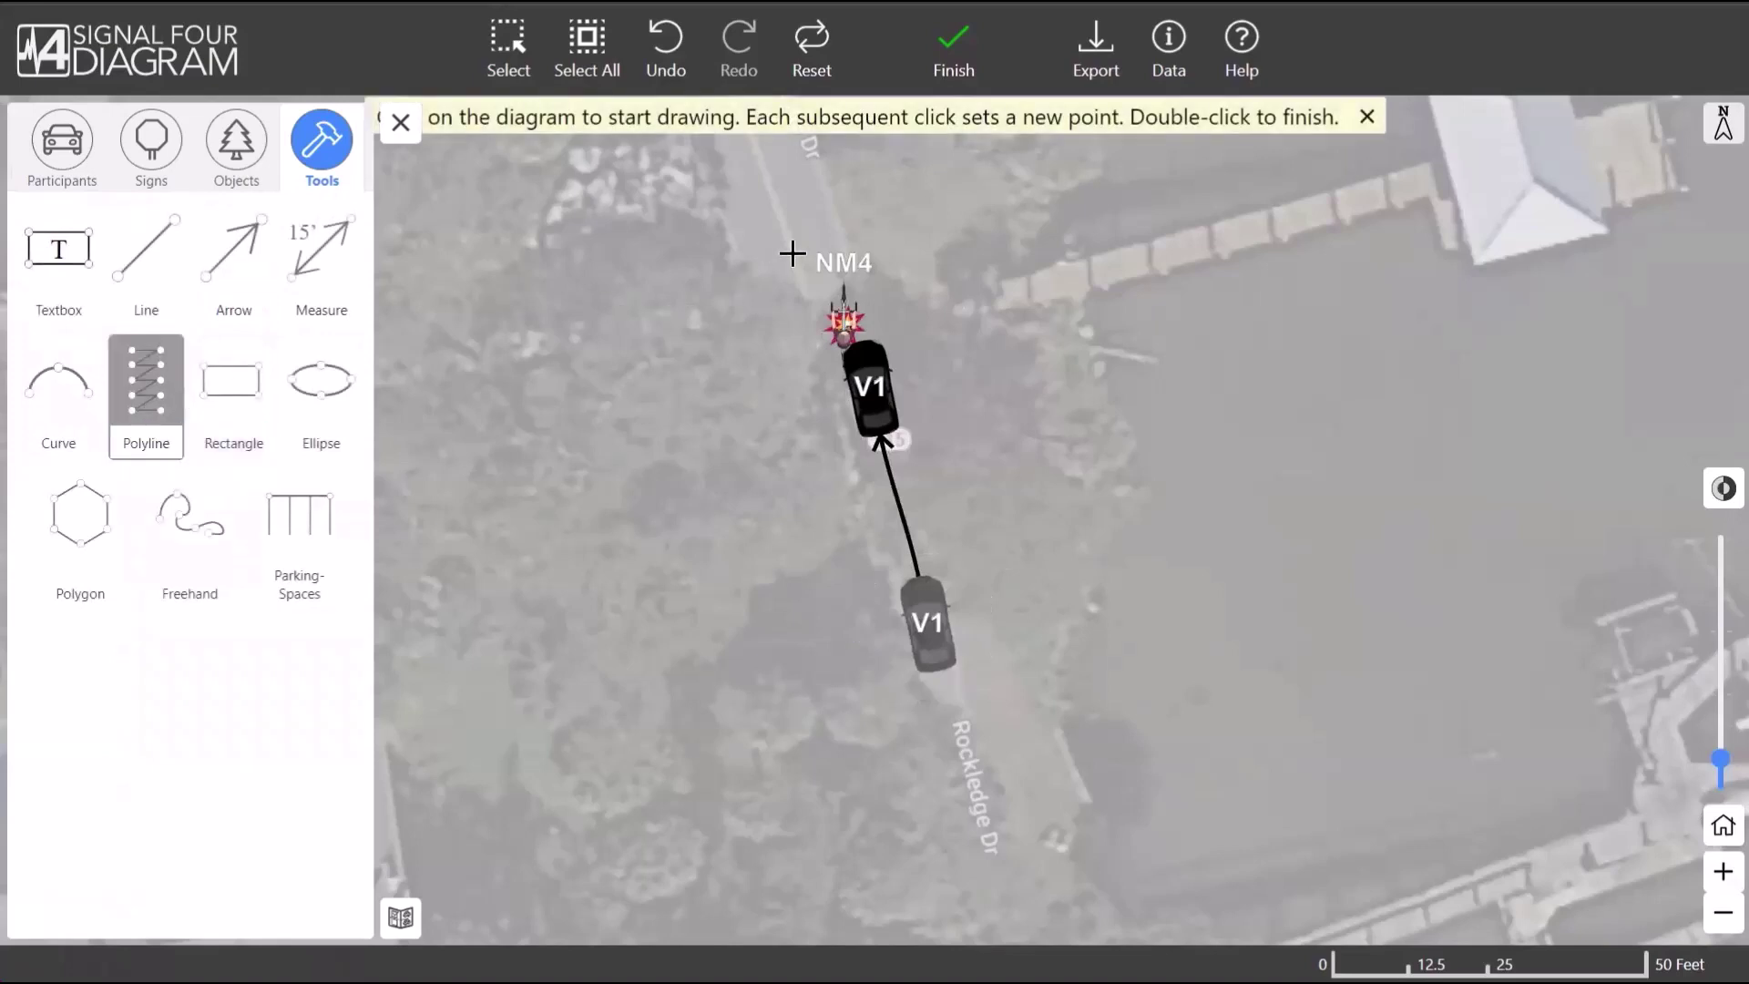
click(826, 191)
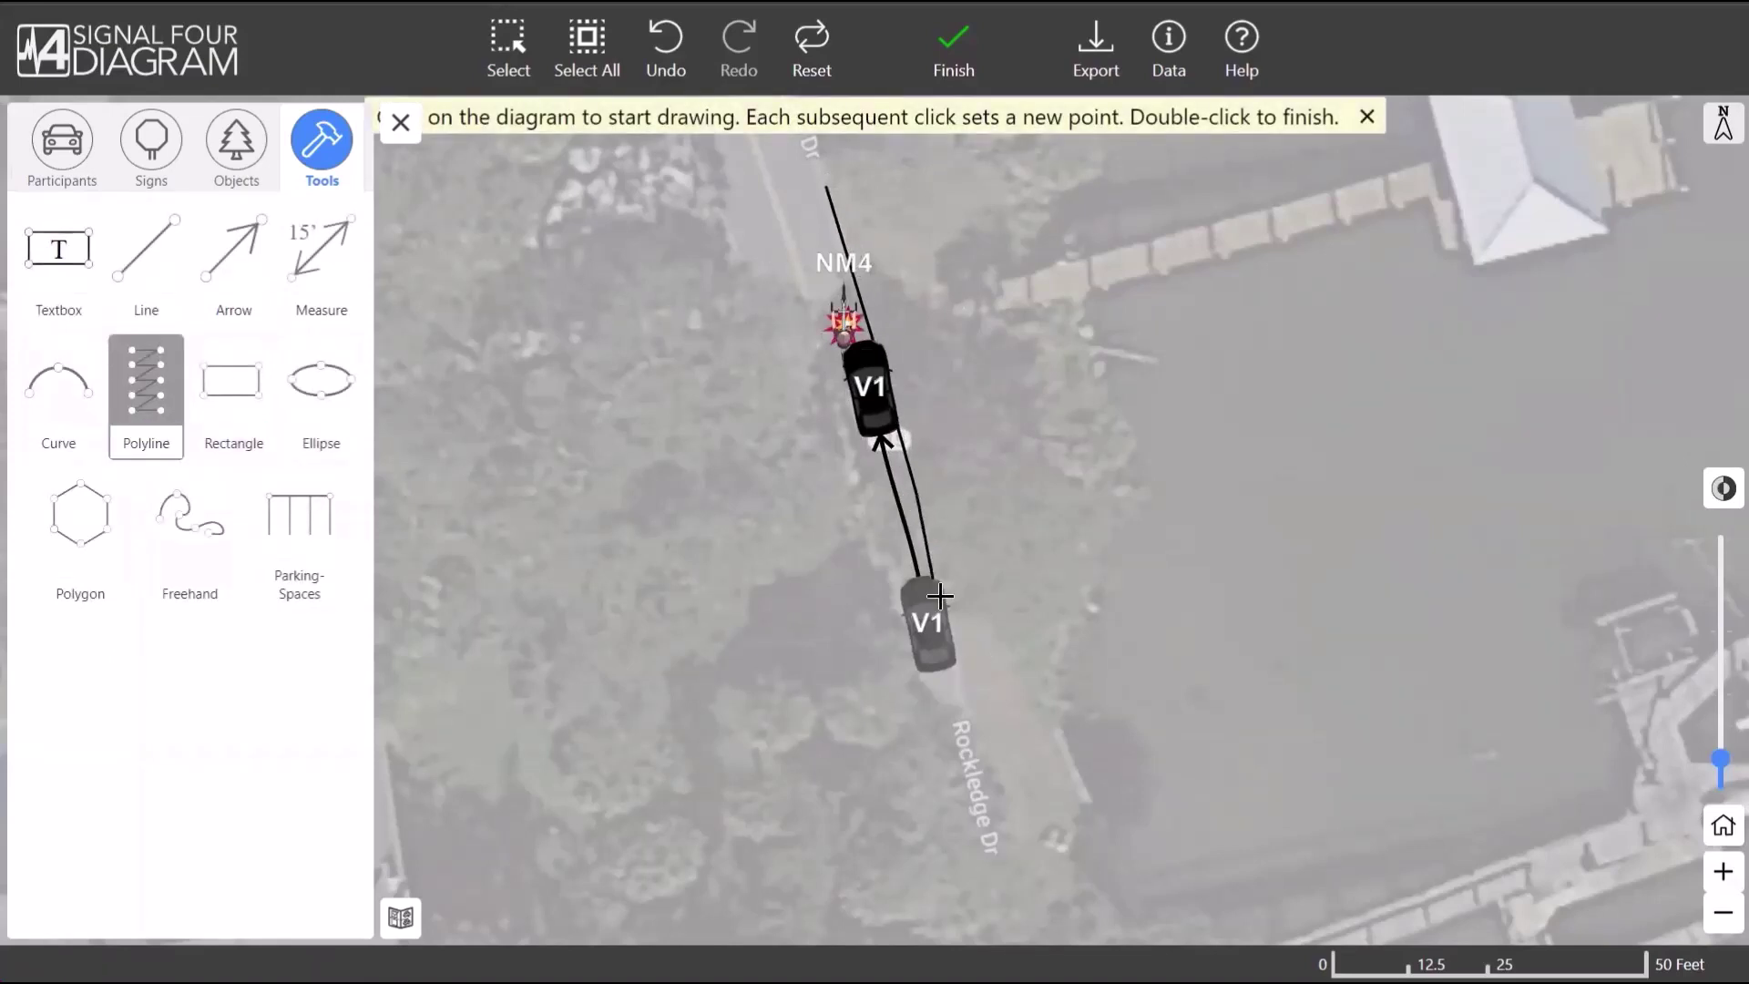
double_click(971, 744)
- Set the color of the east road-edge polyline to white
drag(962, 297, 1001, 360)
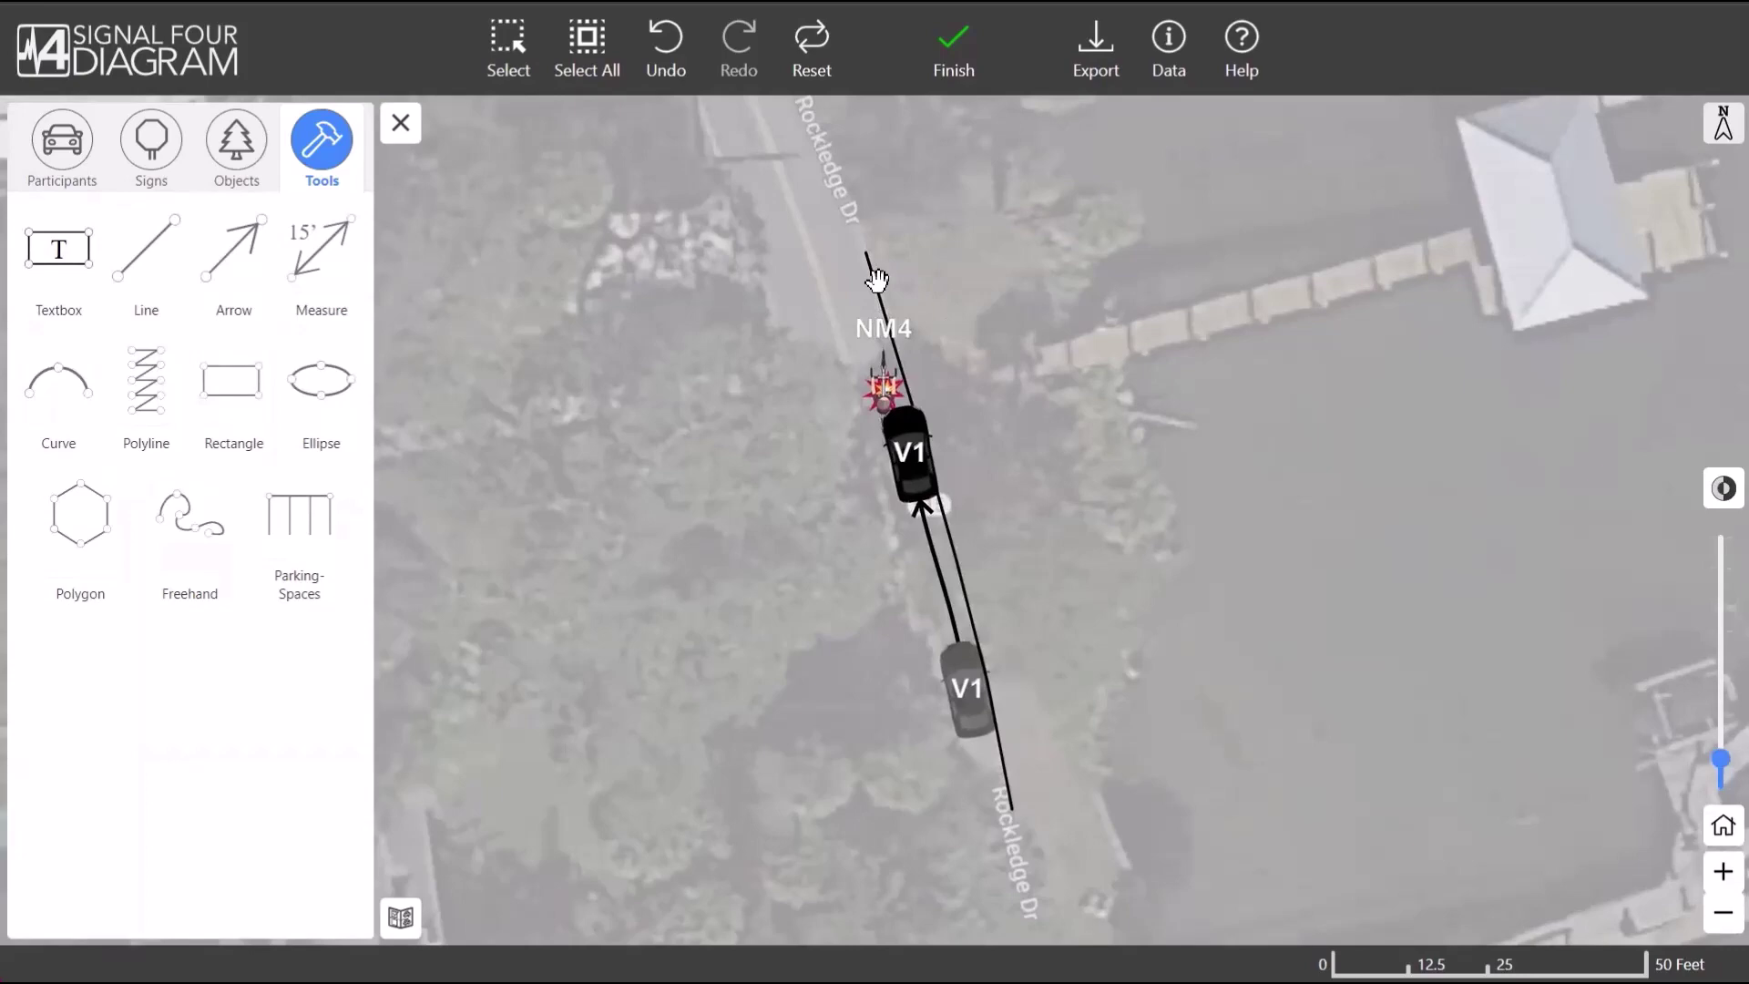
click(873, 291)
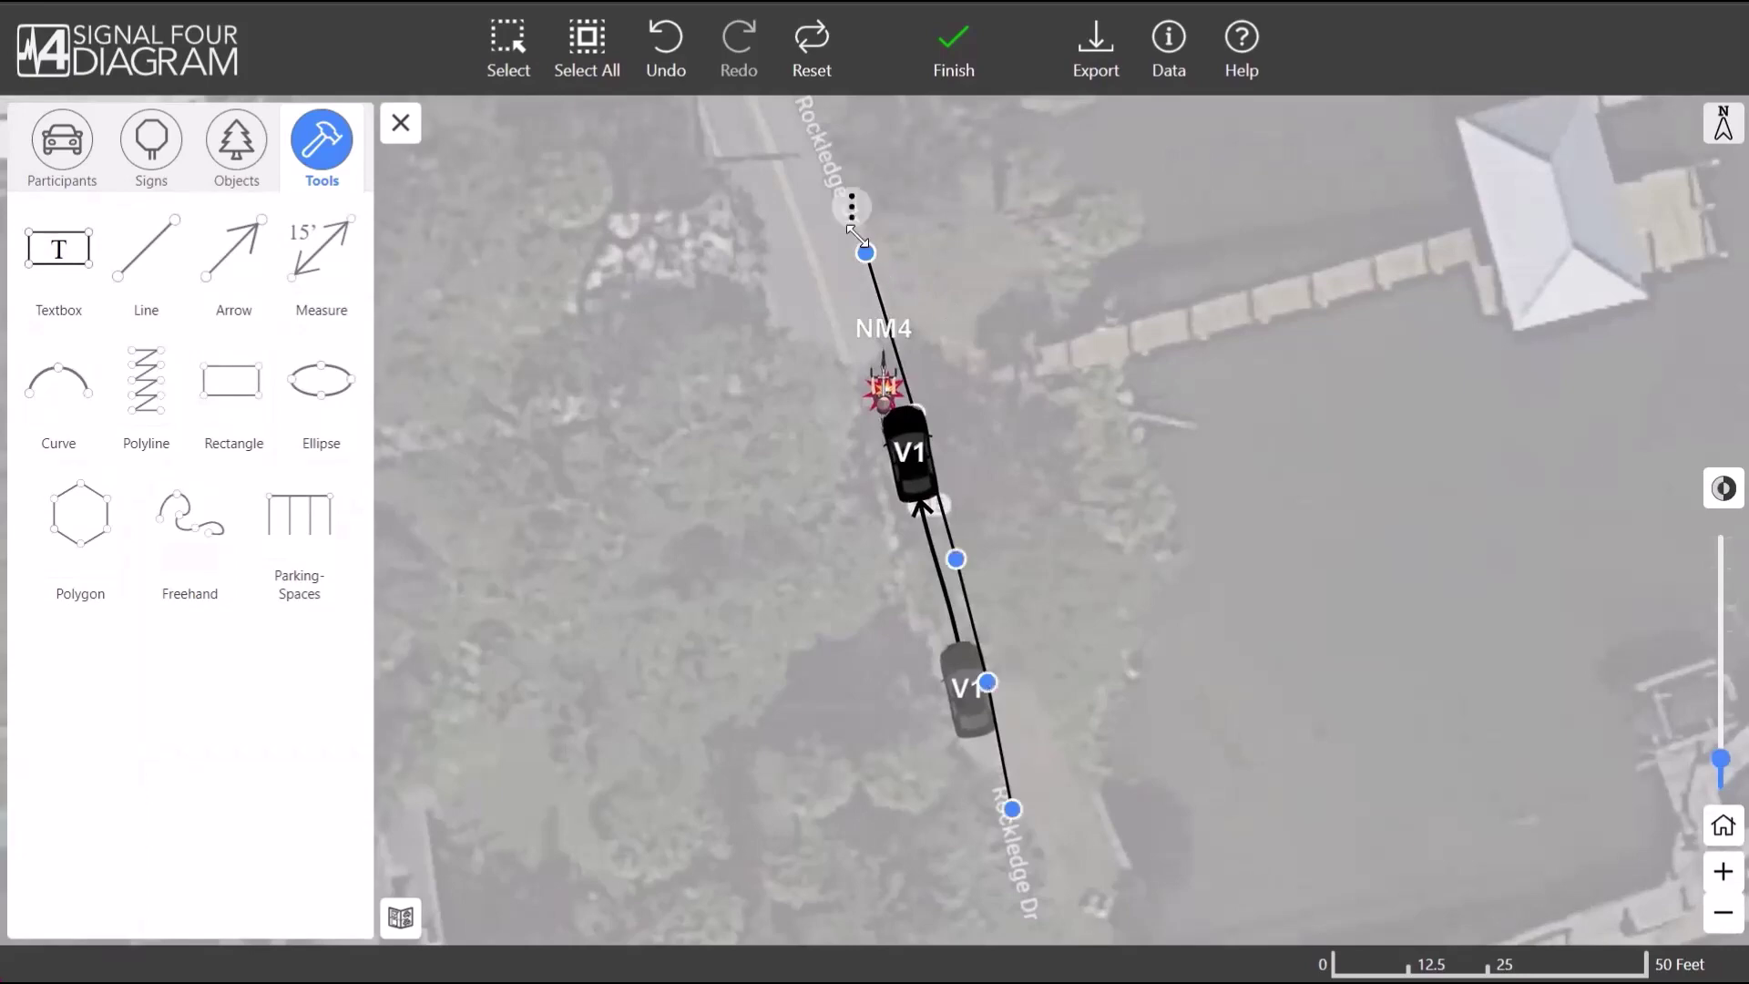
click(852, 202)
mouse_move(916, 328)
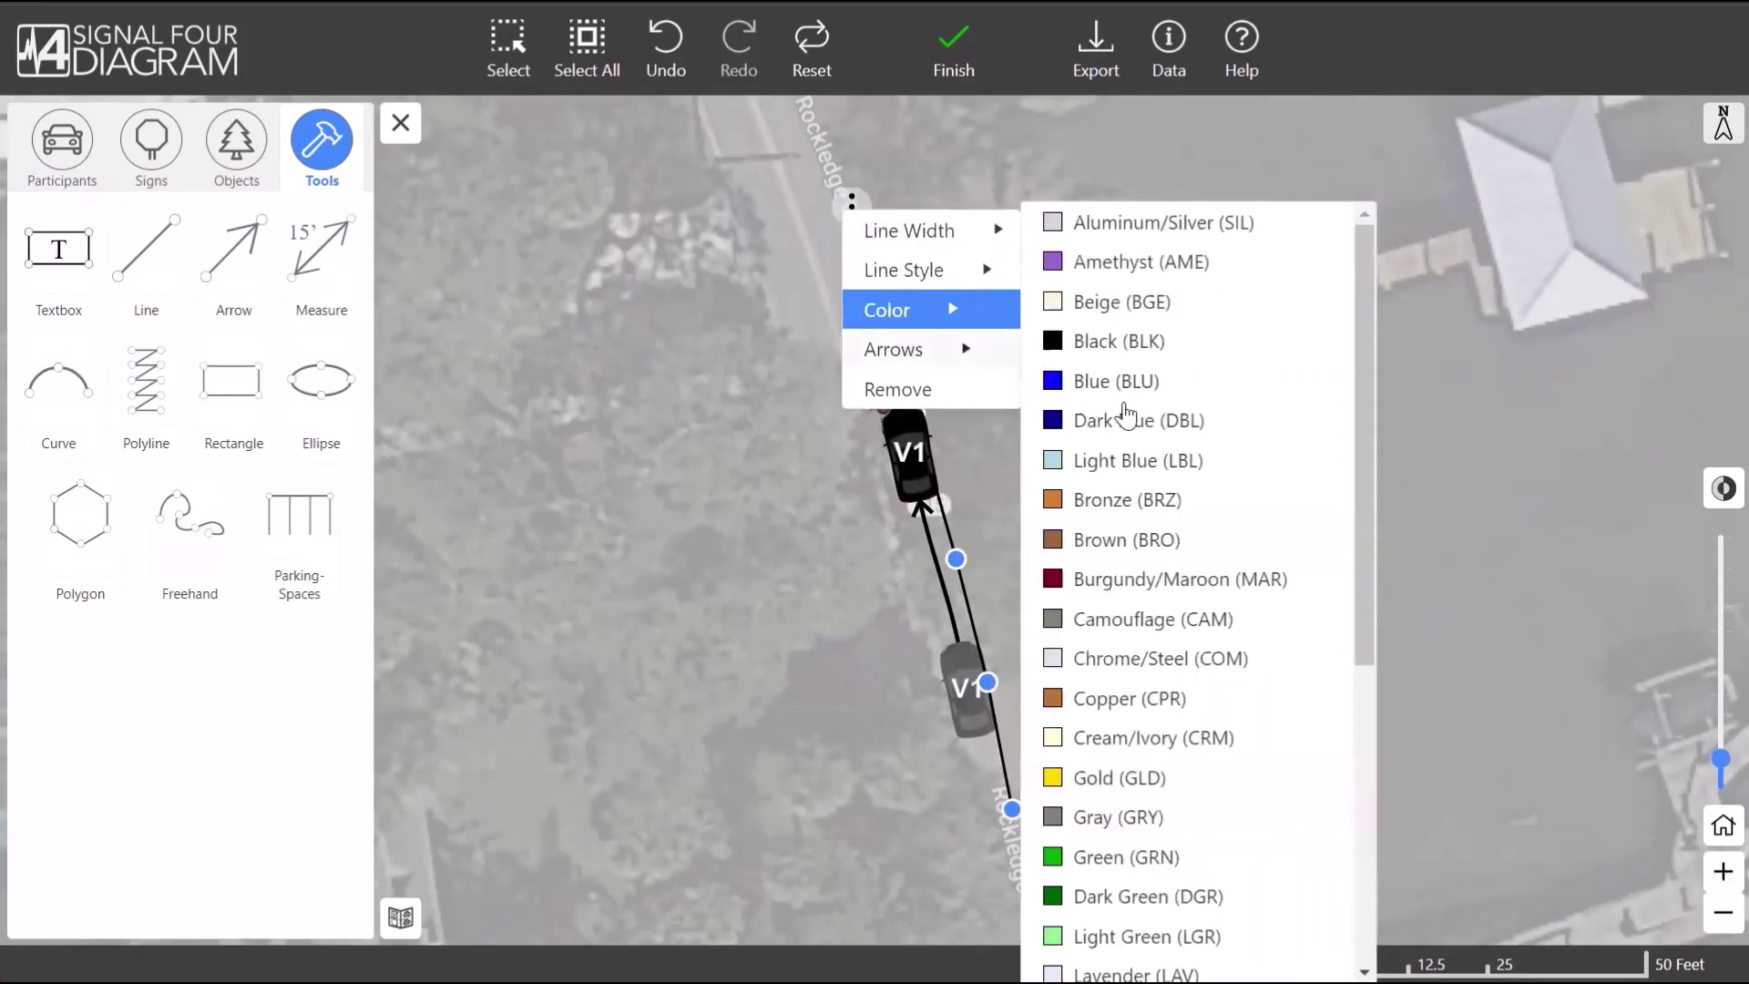
scroll(1181, 569, down, 5)
click(1138, 888)
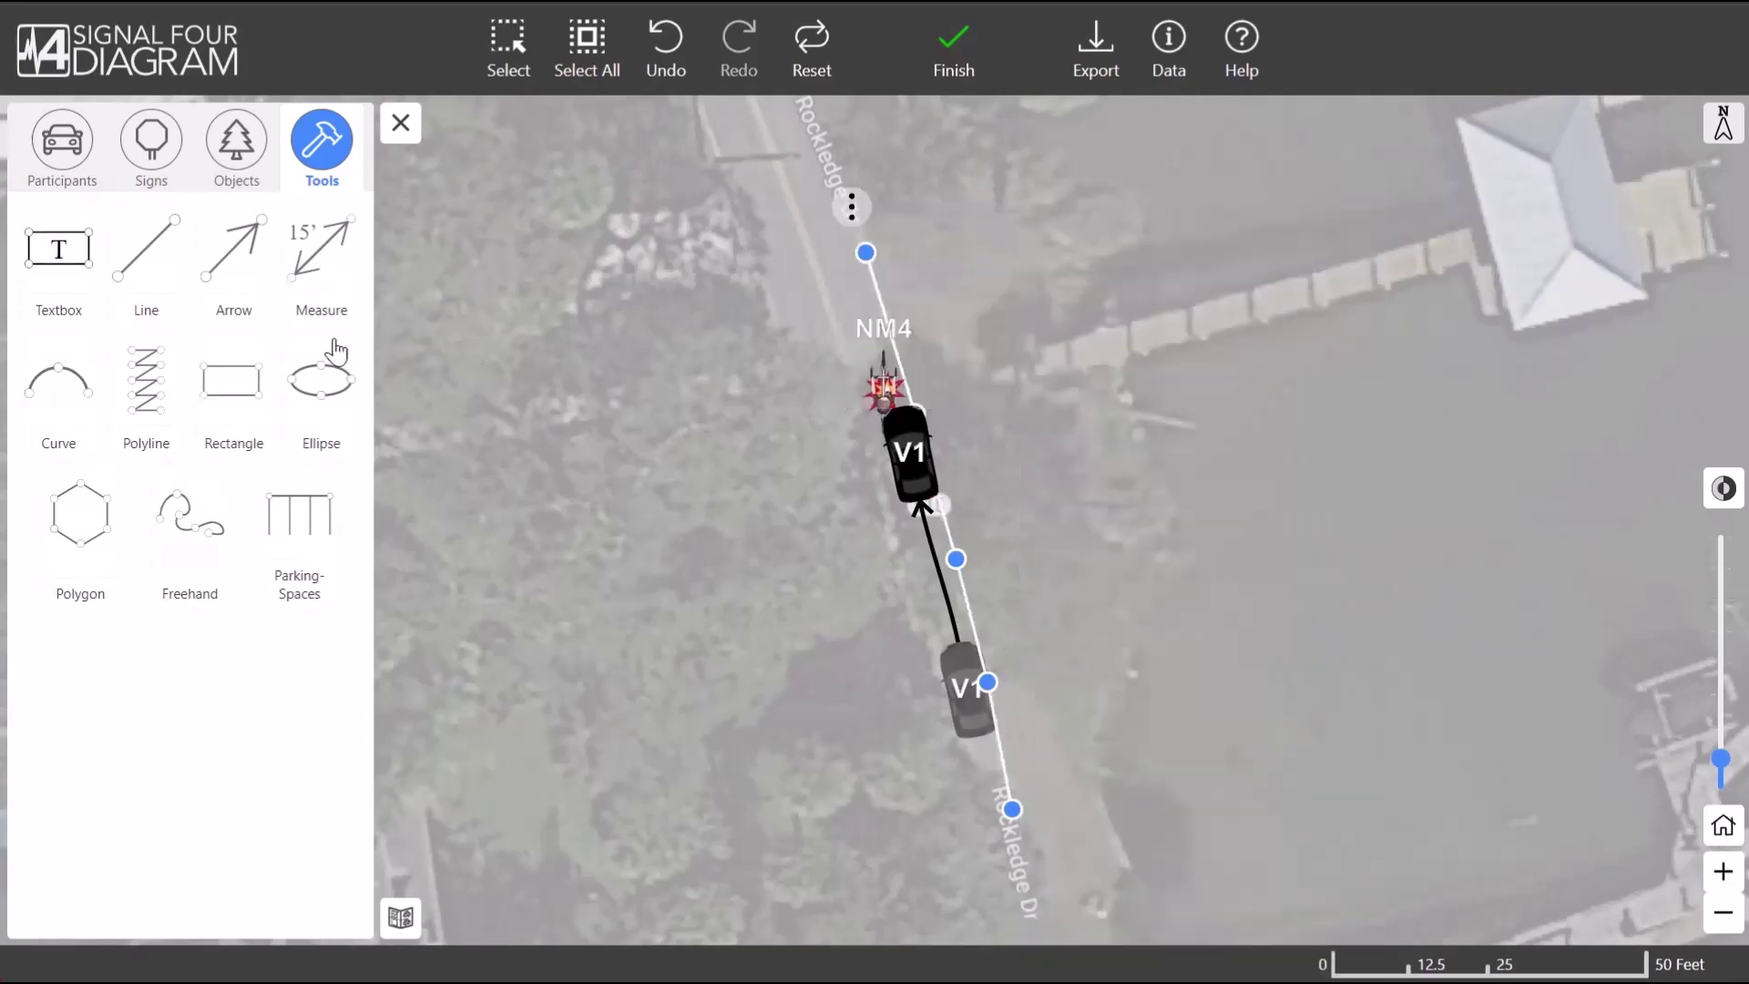
- Draw a second polyline along the west edge of Rockledge Dr, parallel to the first
click(145, 392)
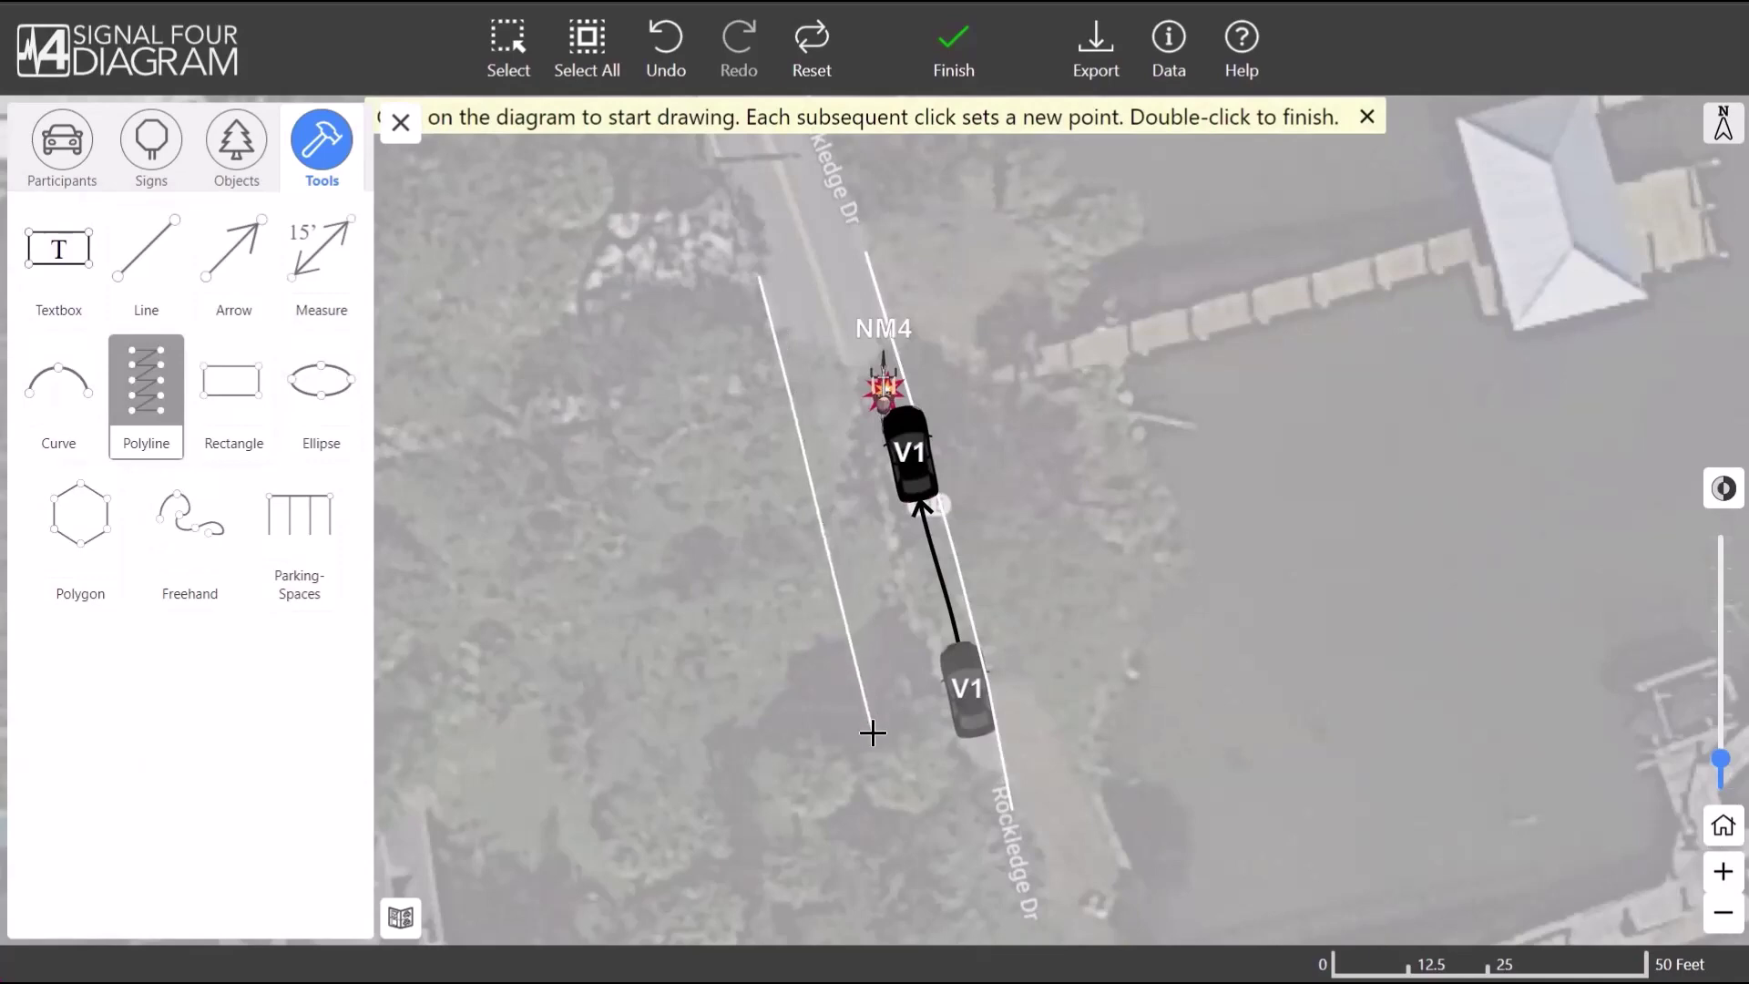
double_click(893, 818)
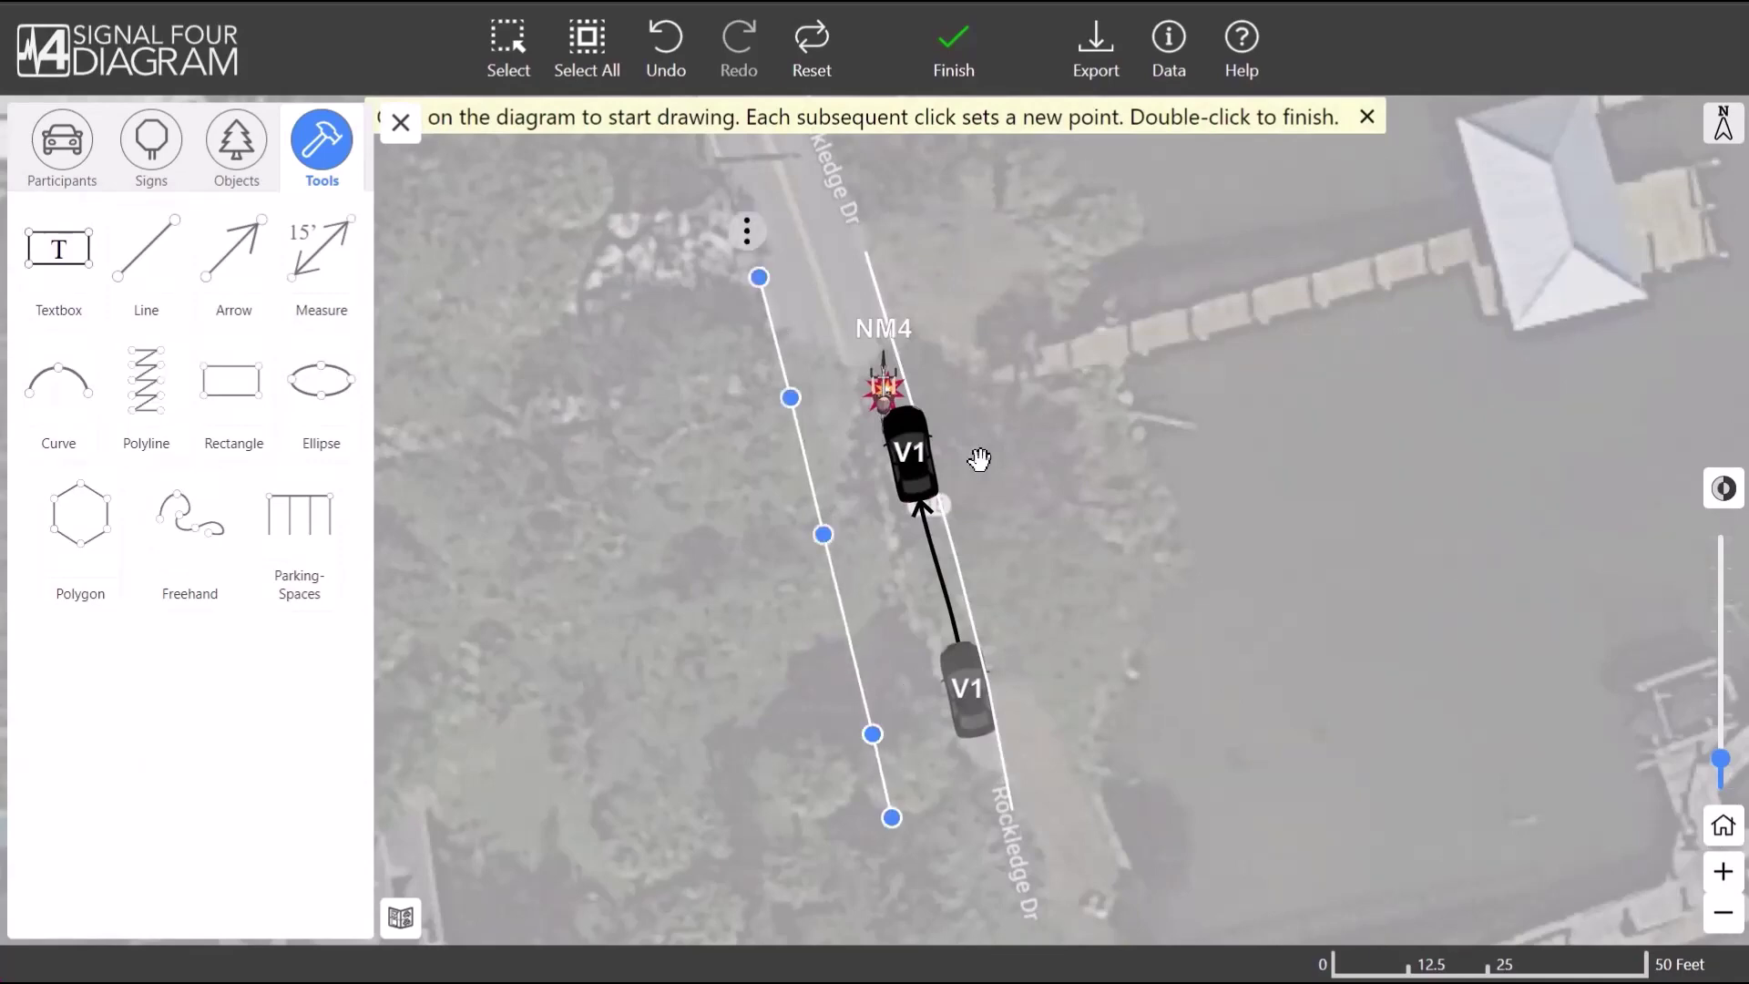
- Align NM4 with Rockledge Dr west of the collision marker, and add a post position for it a short distance ahead
click(885, 411)
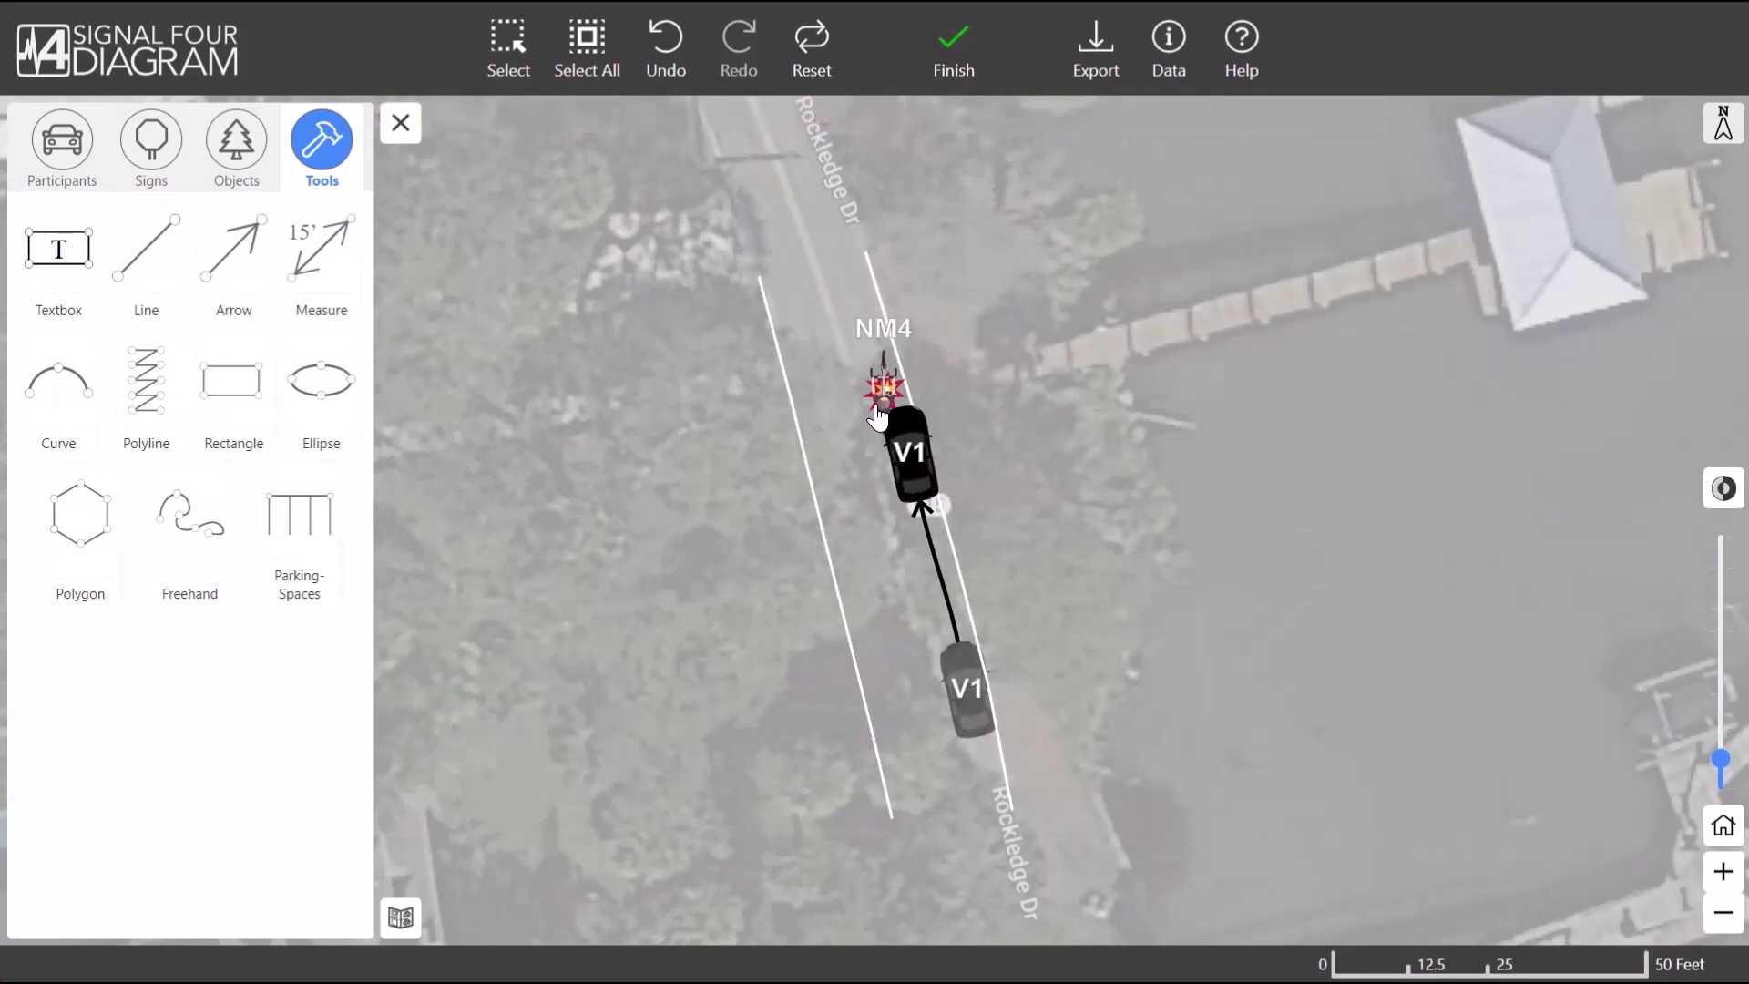
drag(916, 389, 787, 412)
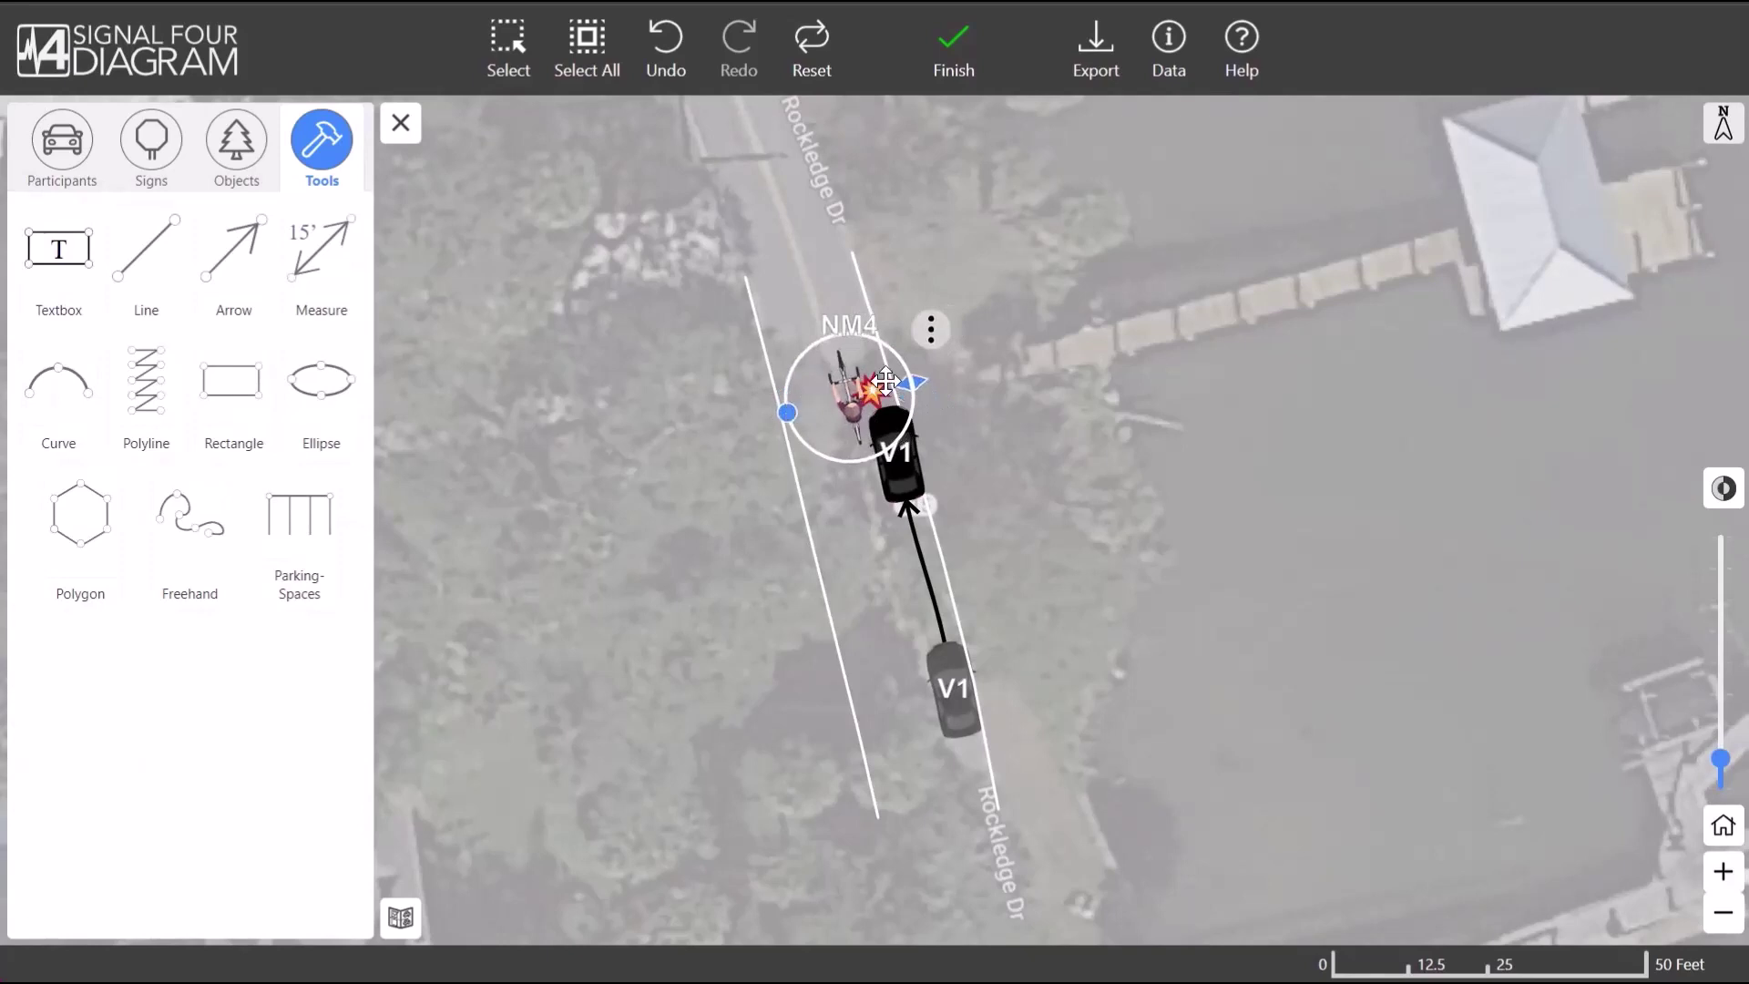
click(931, 329)
click(1045, 113)
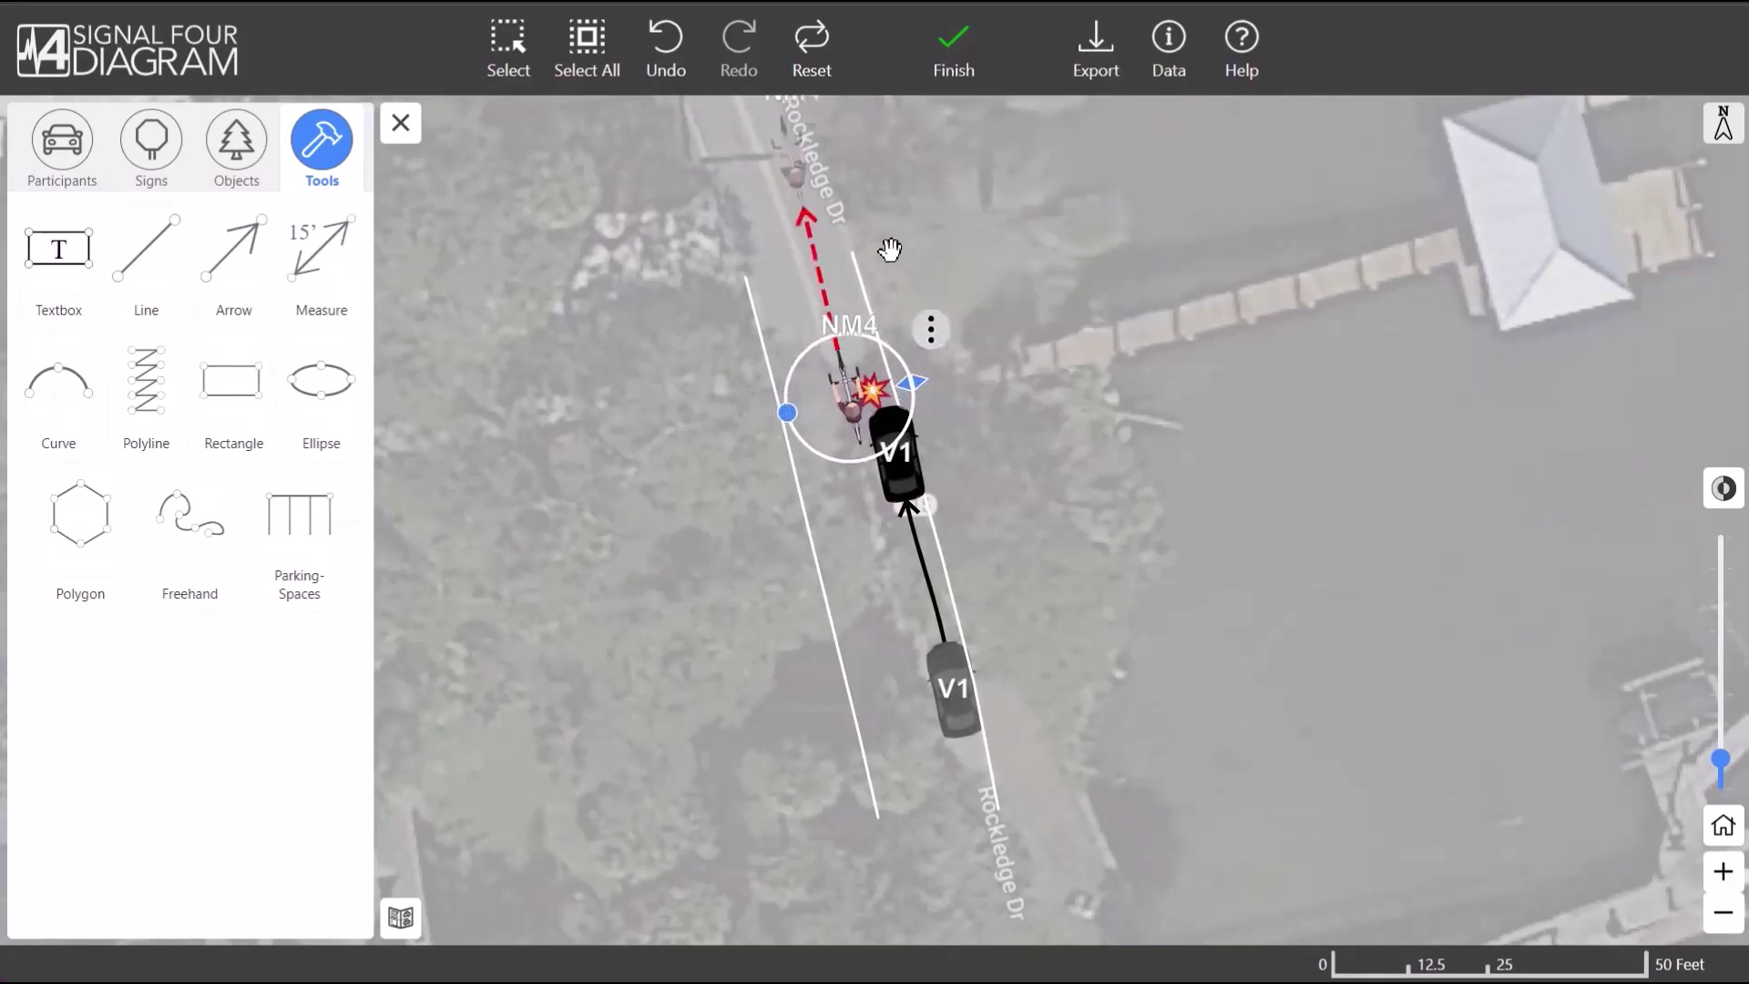
click(792, 164)
drag(792, 162, 792, 278)
- Move NM4's post position closer to the collision marker and set its opacity to 100%
click(859, 200)
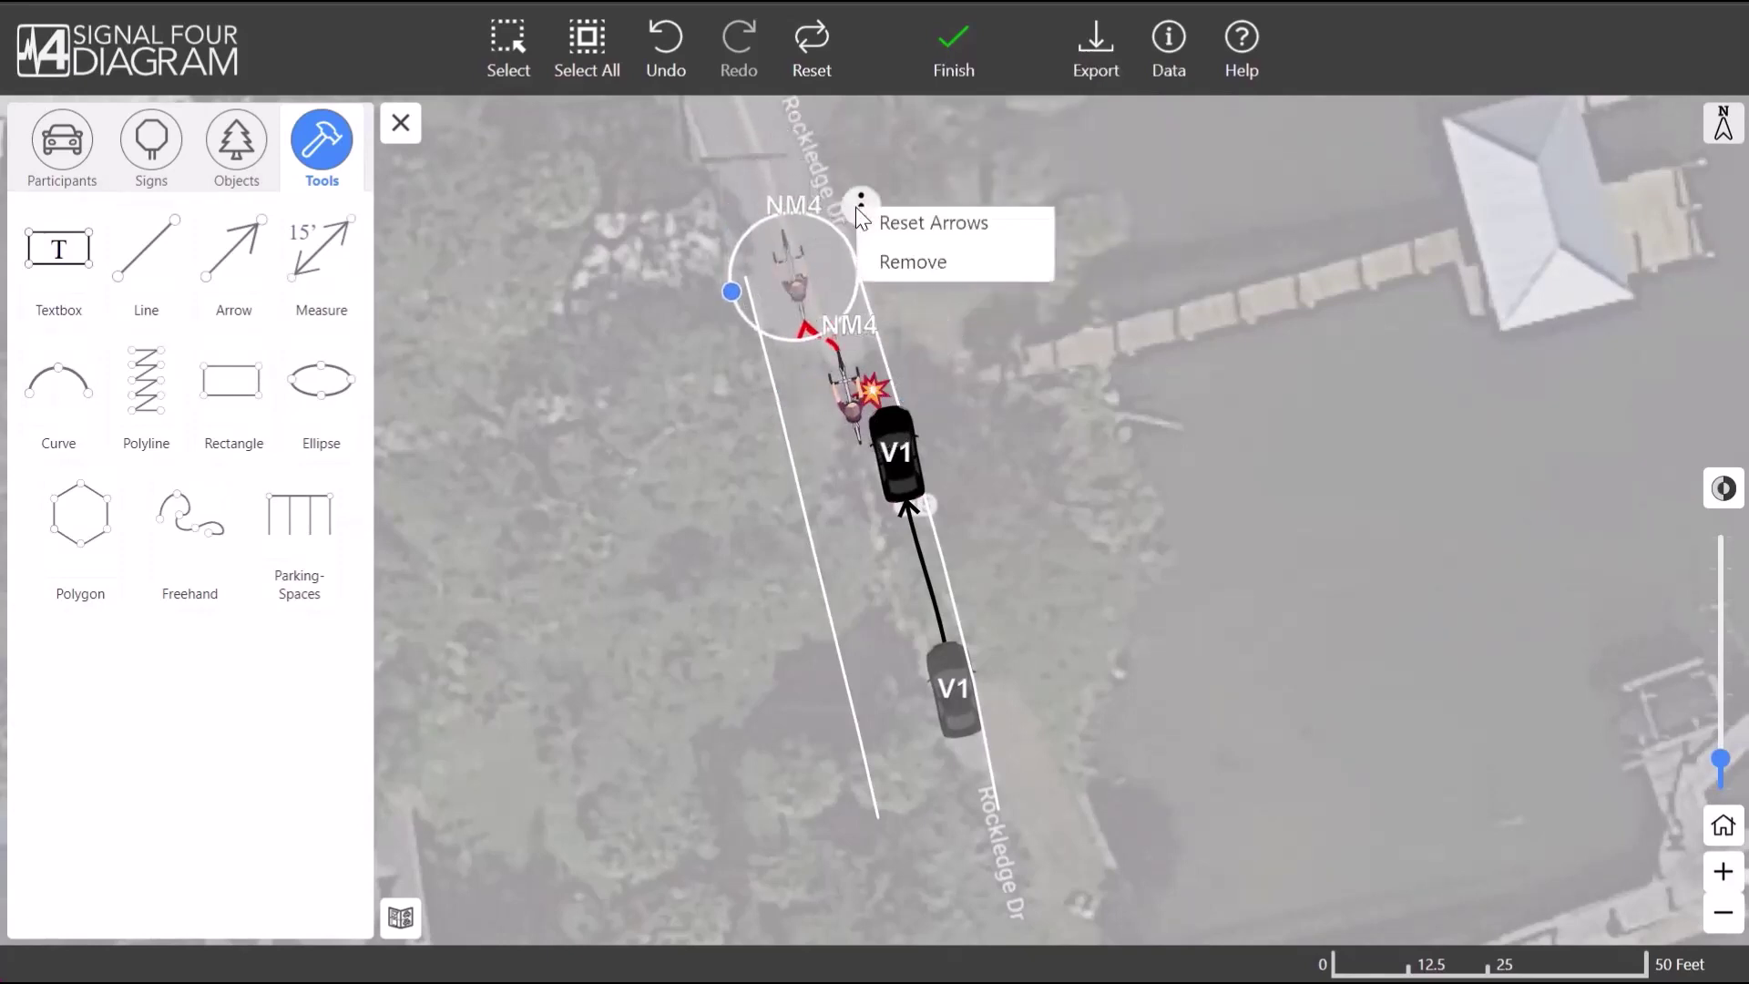
mouse_move(941, 369)
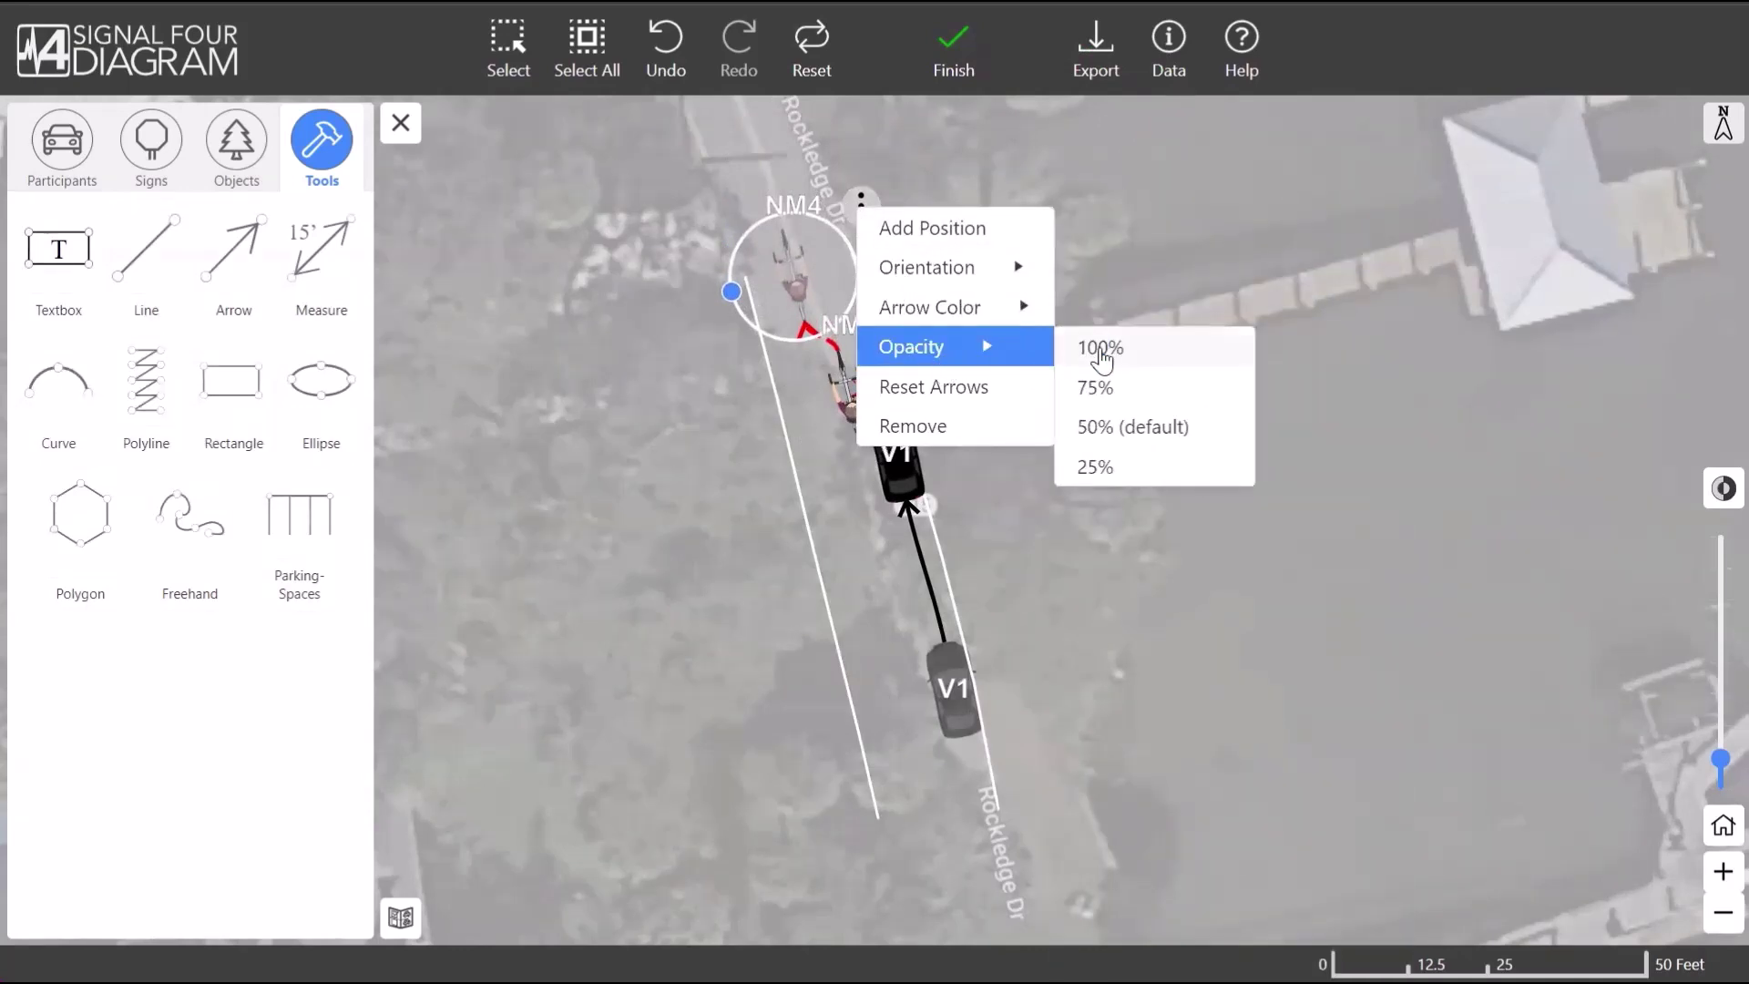
click(1102, 358)
drag(905, 358, 922, 394)
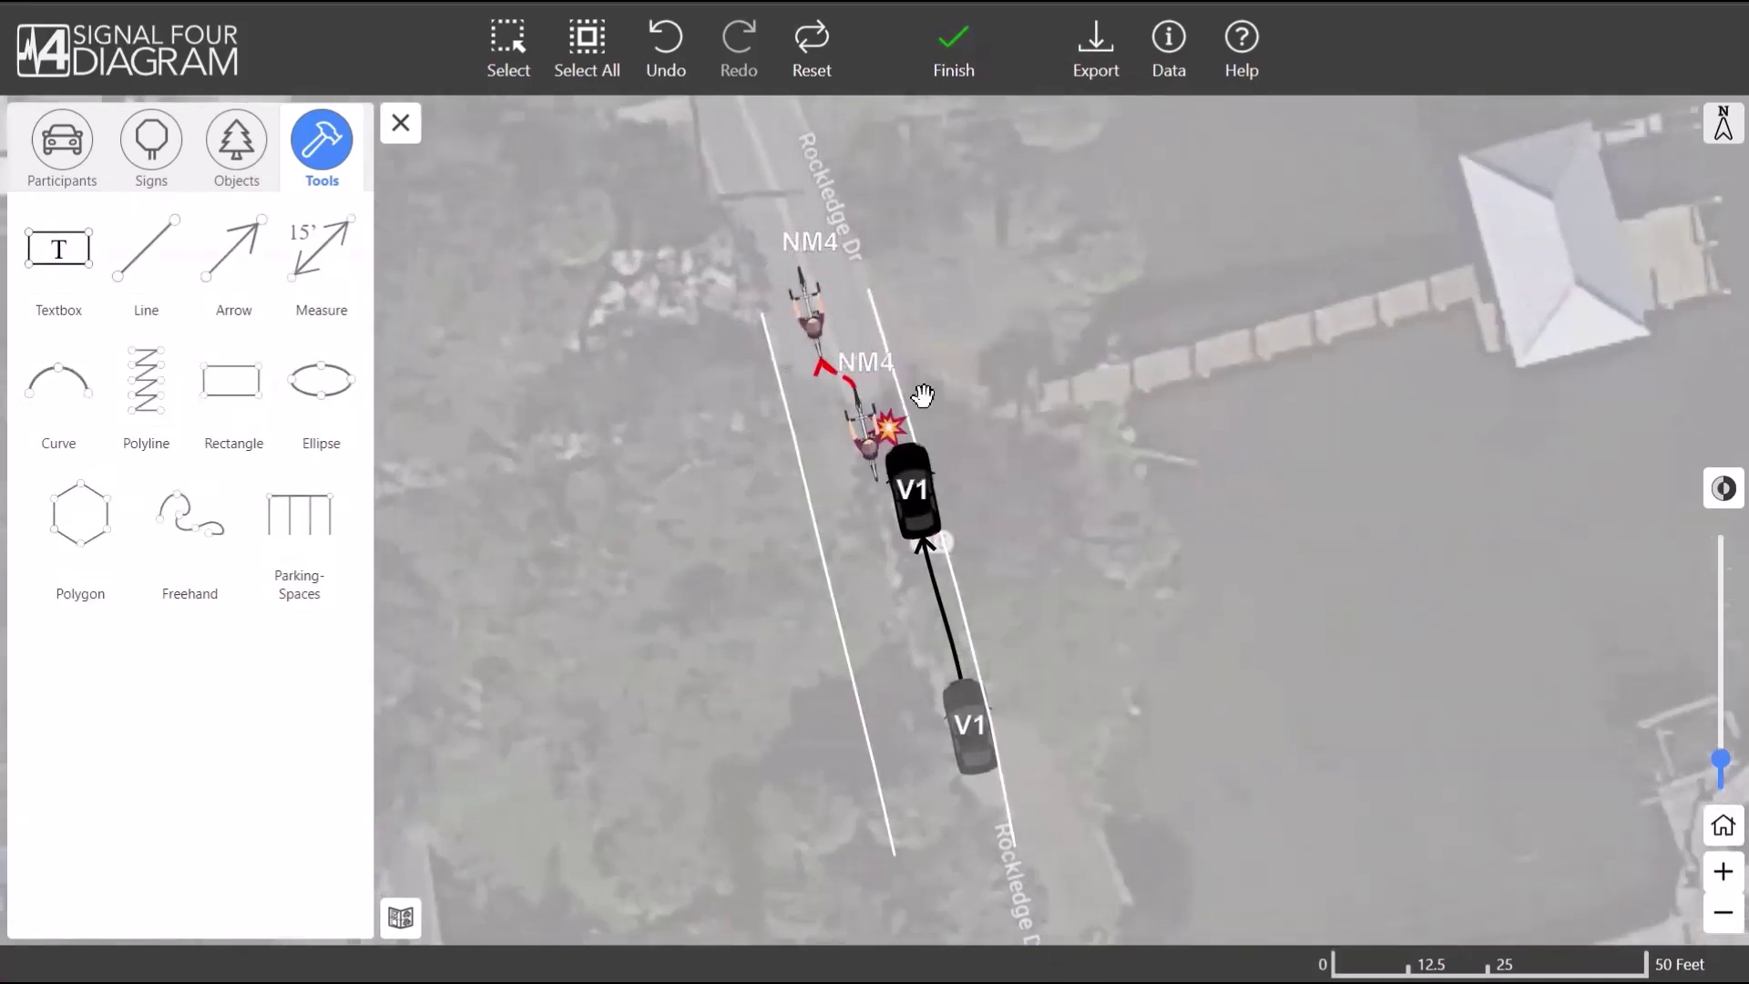
- Change the orientation of NM4's post position to the bicycle lying on its side without a rider
click(820, 311)
click(877, 238)
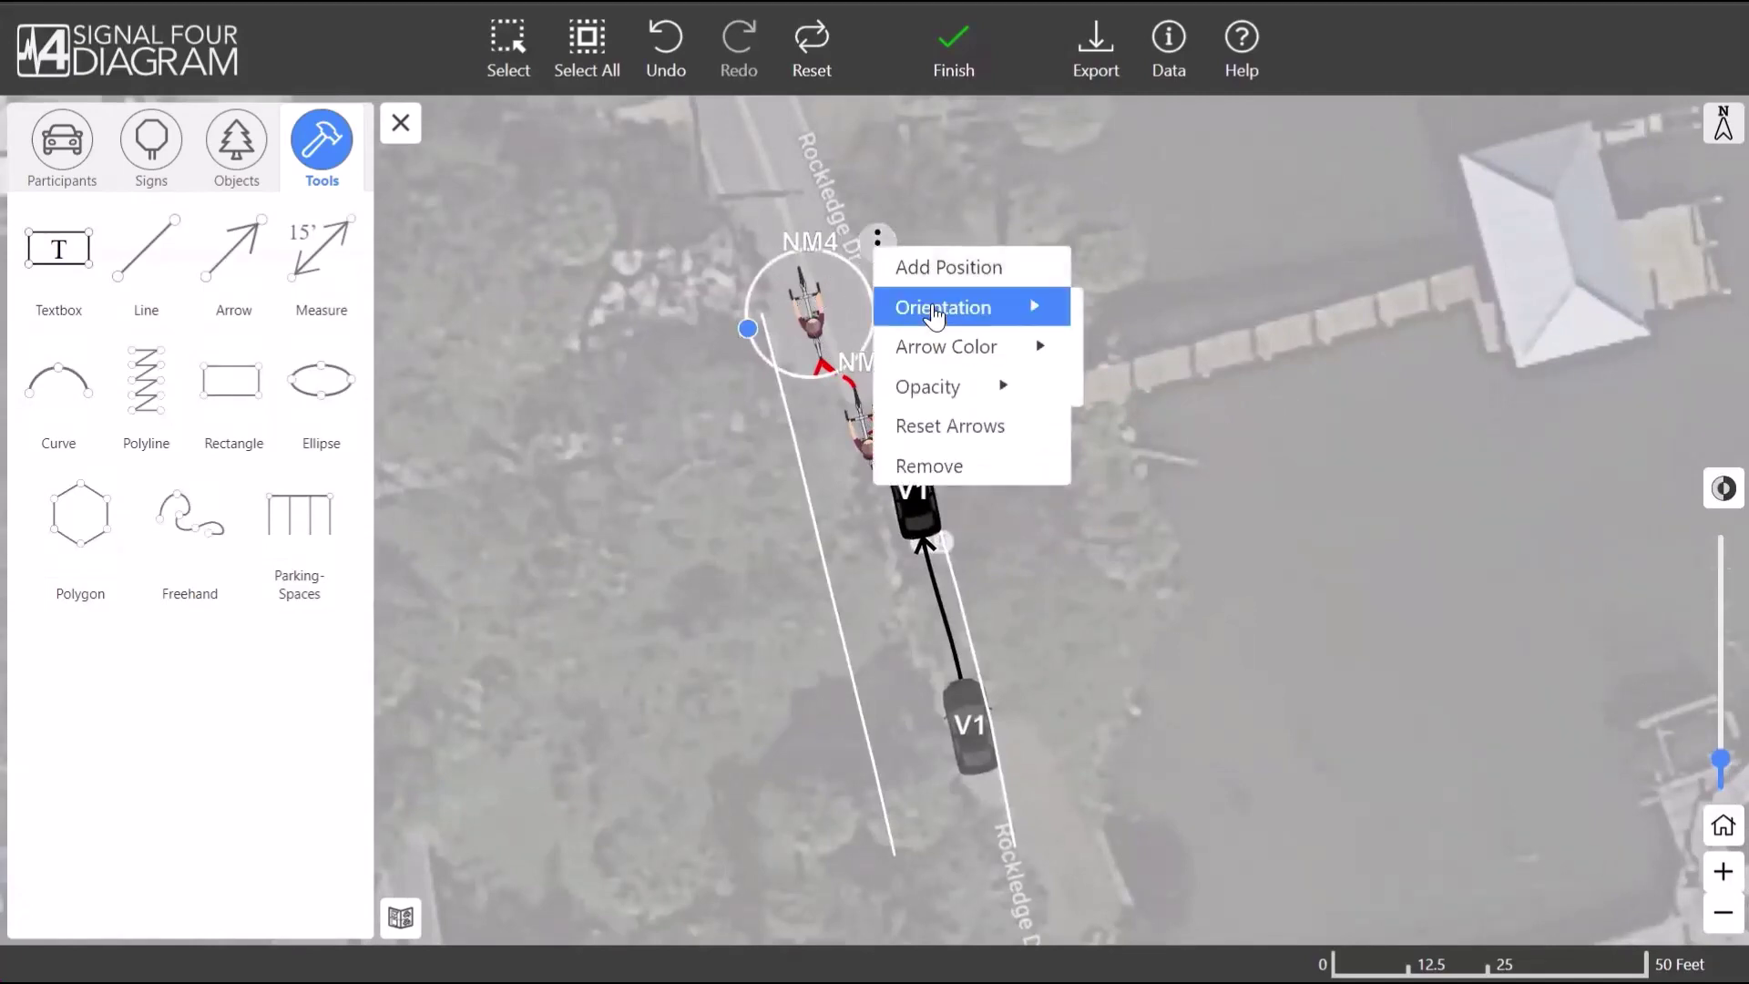
mouse_move(935, 315)
click(1150, 353)
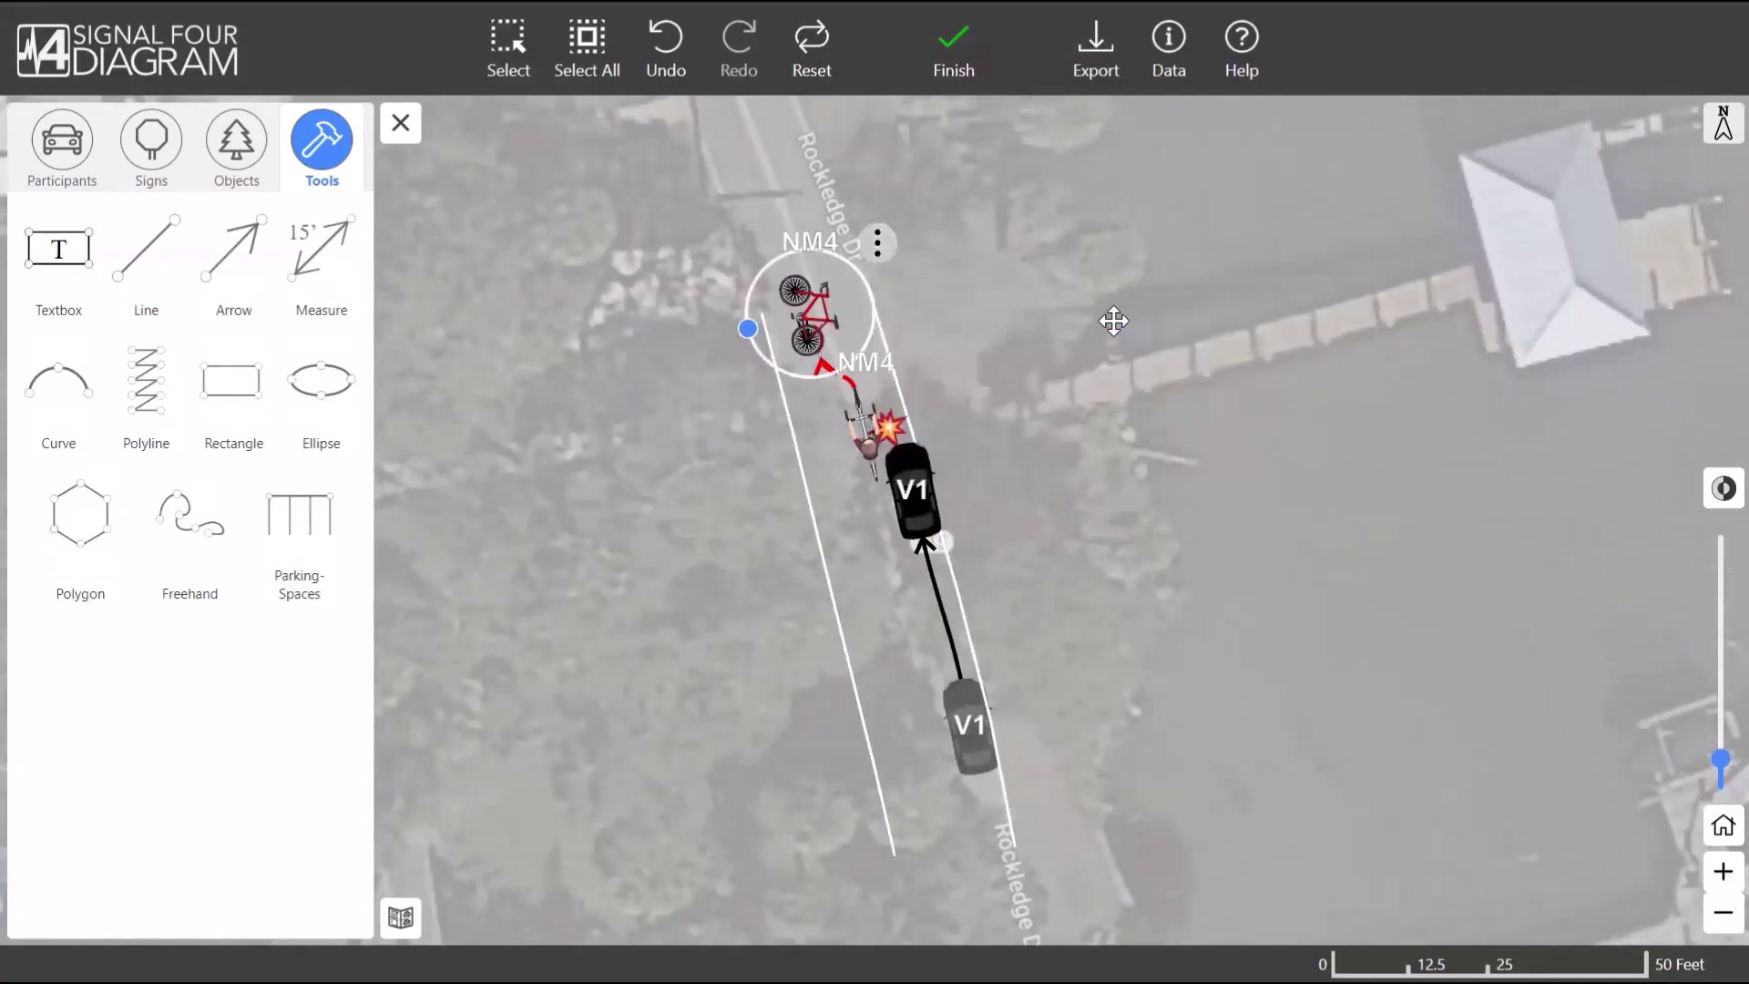
click(740, 475)
drag(762, 480, 745, 459)
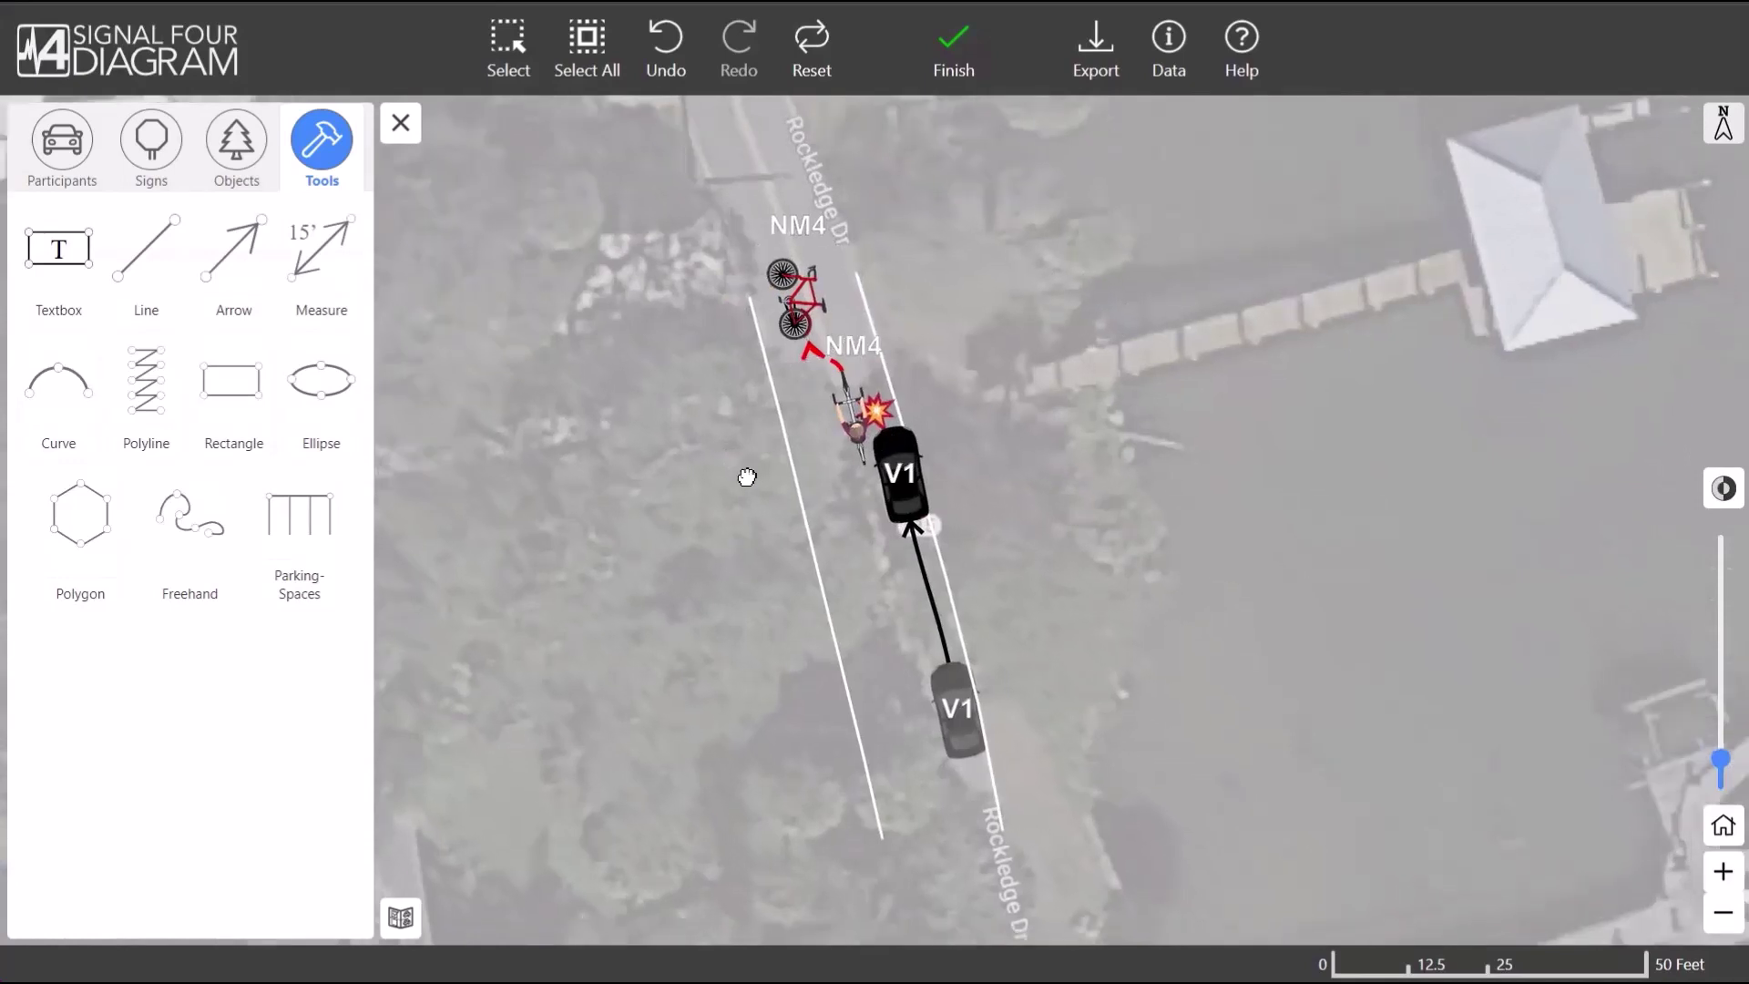
- Add a prior position for NM4 at the collision point
click(849, 443)
click(928, 356)
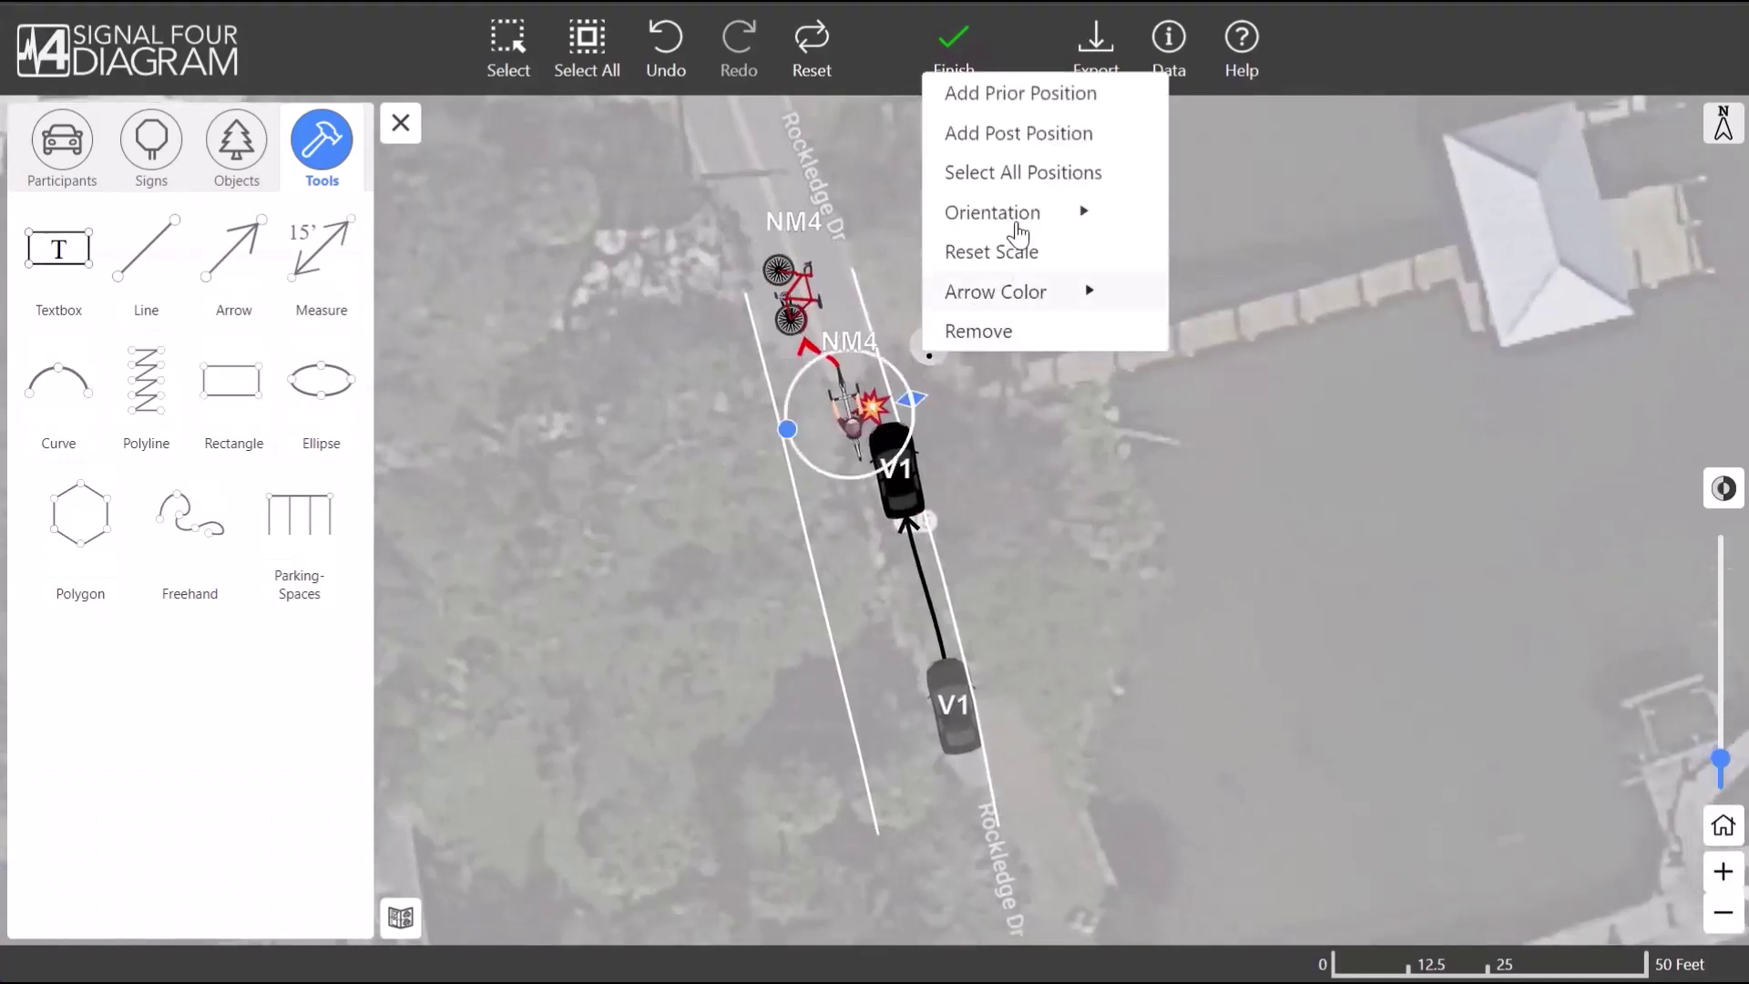
click(996, 107)
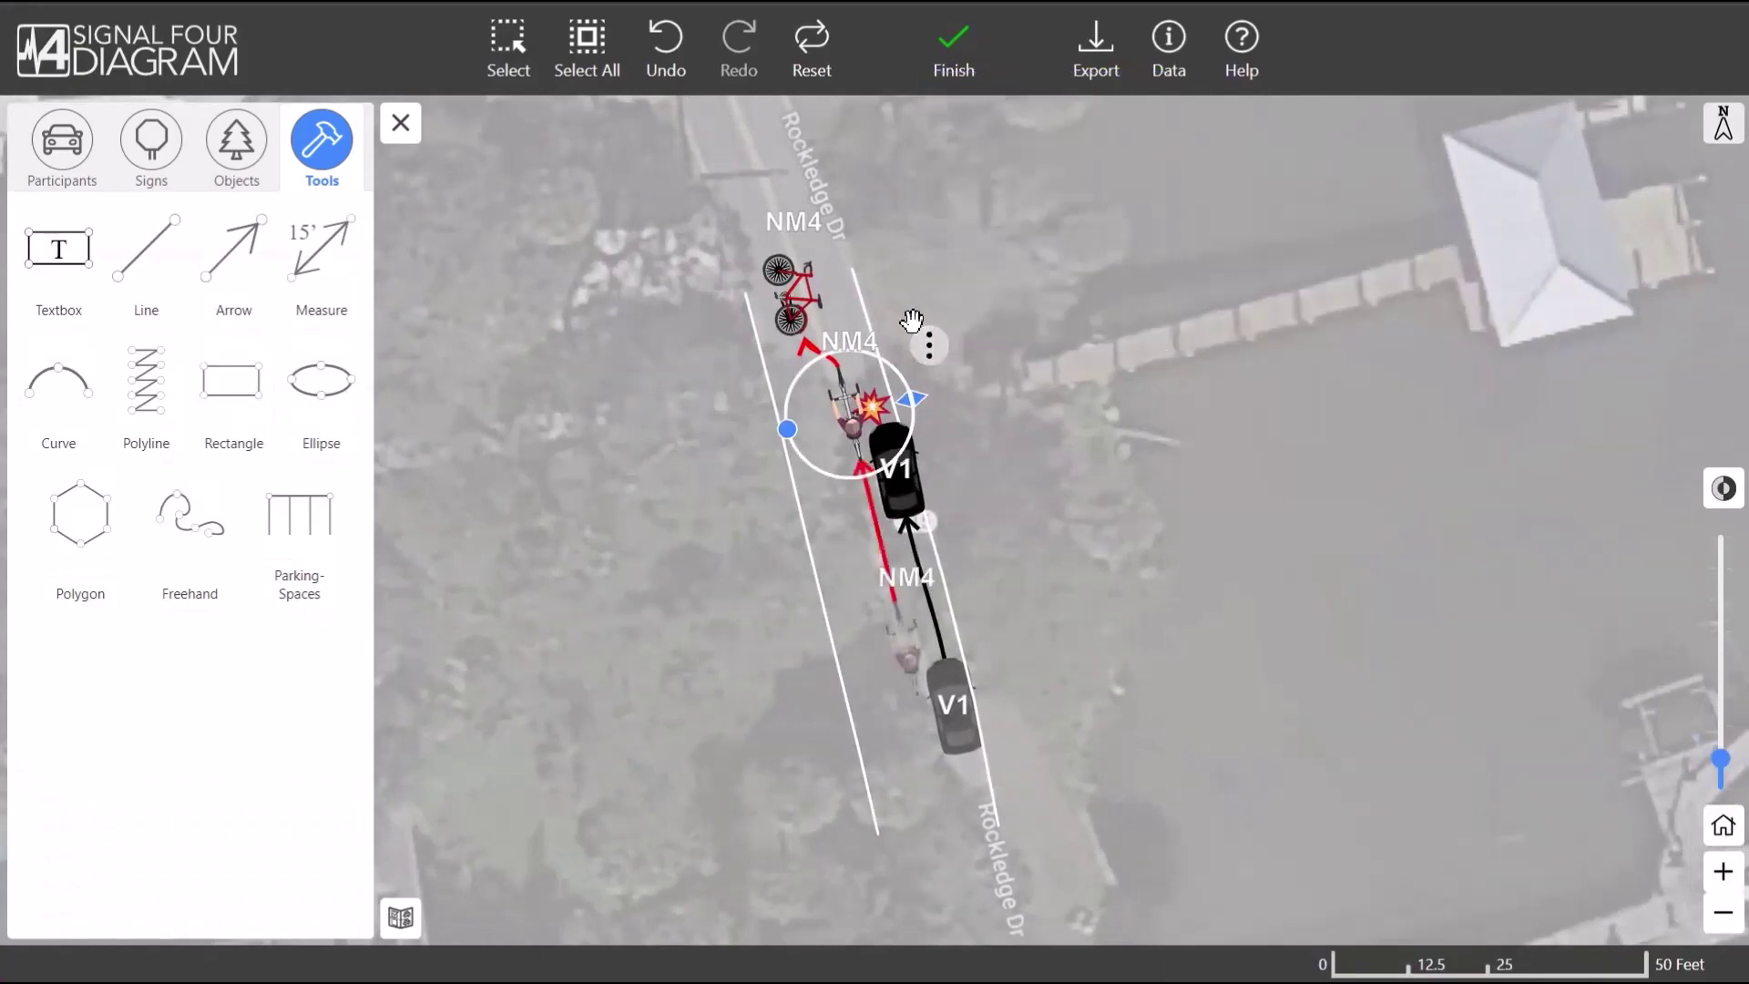
- Set NM4's arrow color to Burgundy/Maroon (MAR) and finish the diagram
click(928, 347)
mouse_move(1027, 281)
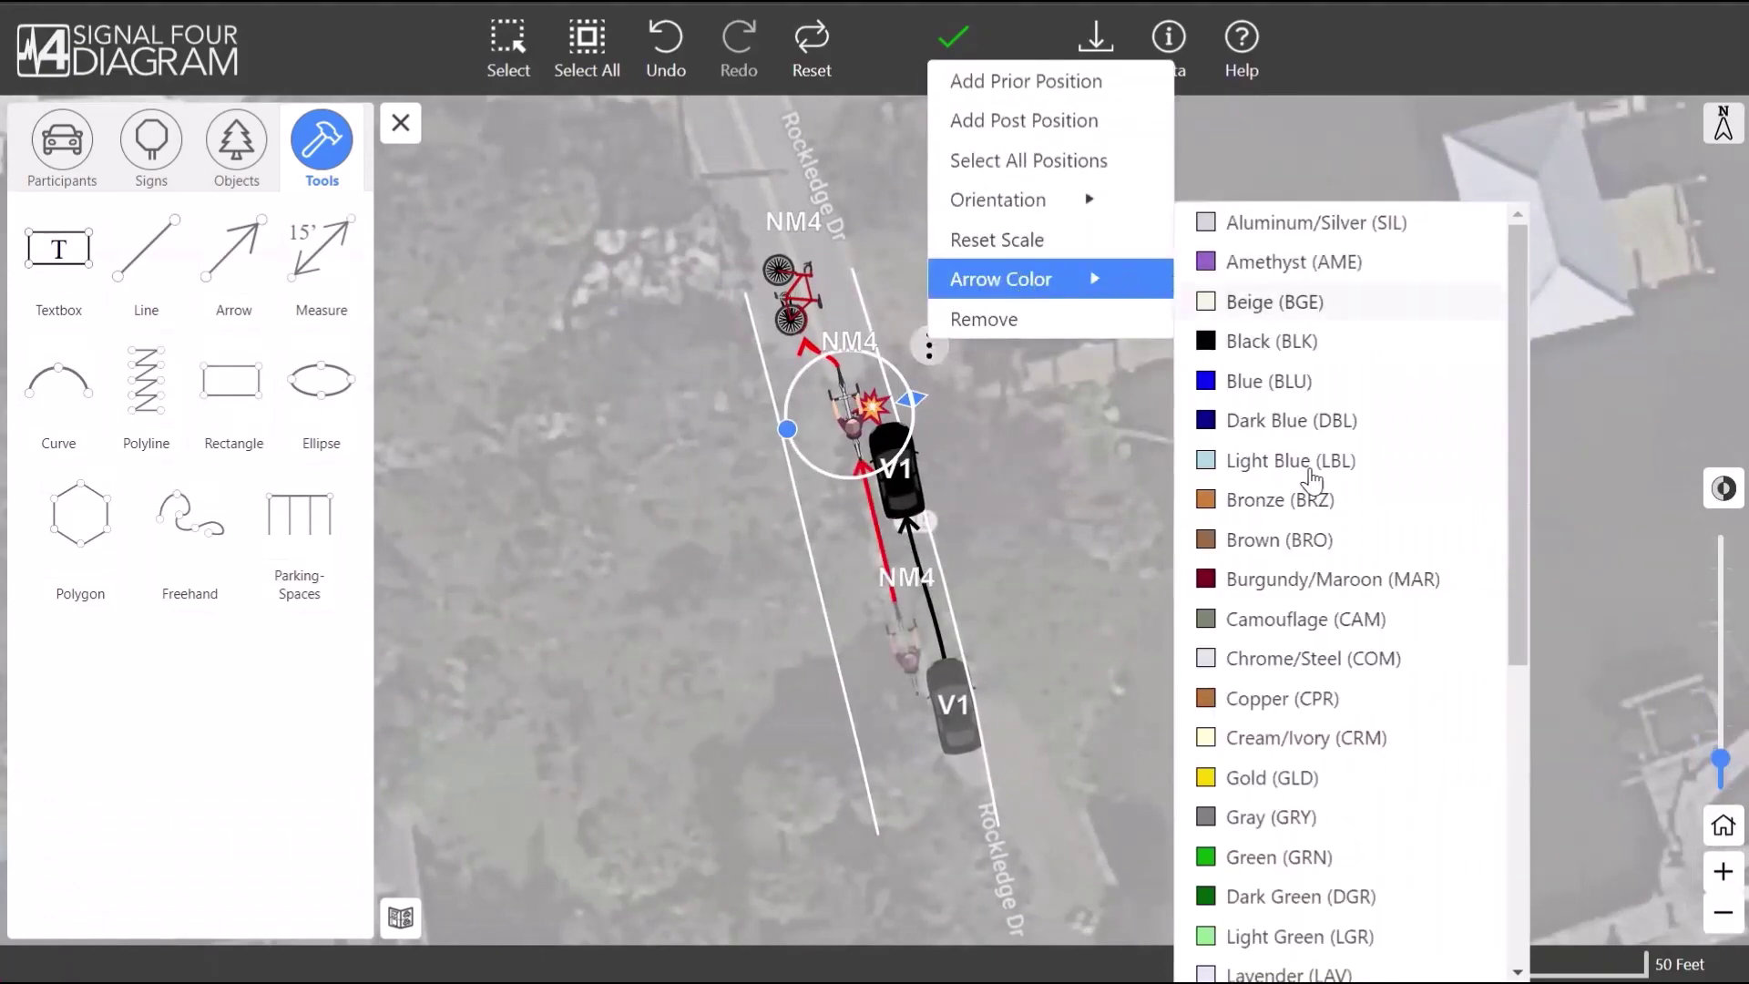
click(1223, 583)
click(1098, 415)
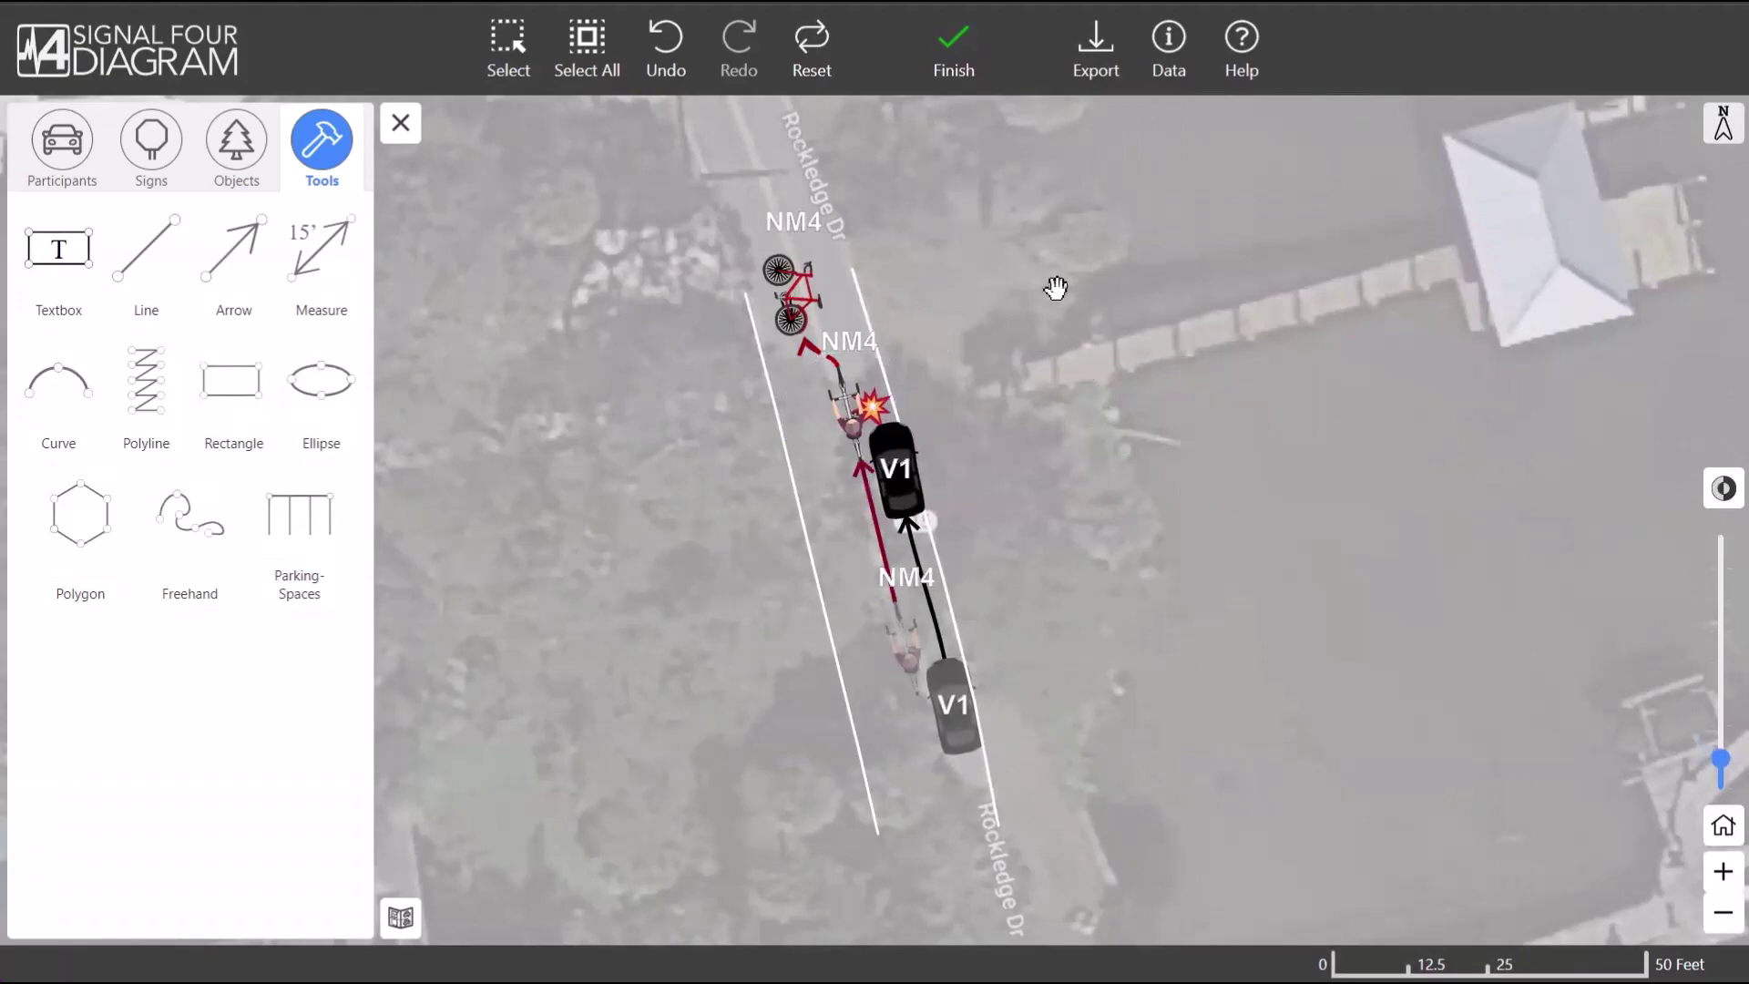
click(948, 78)
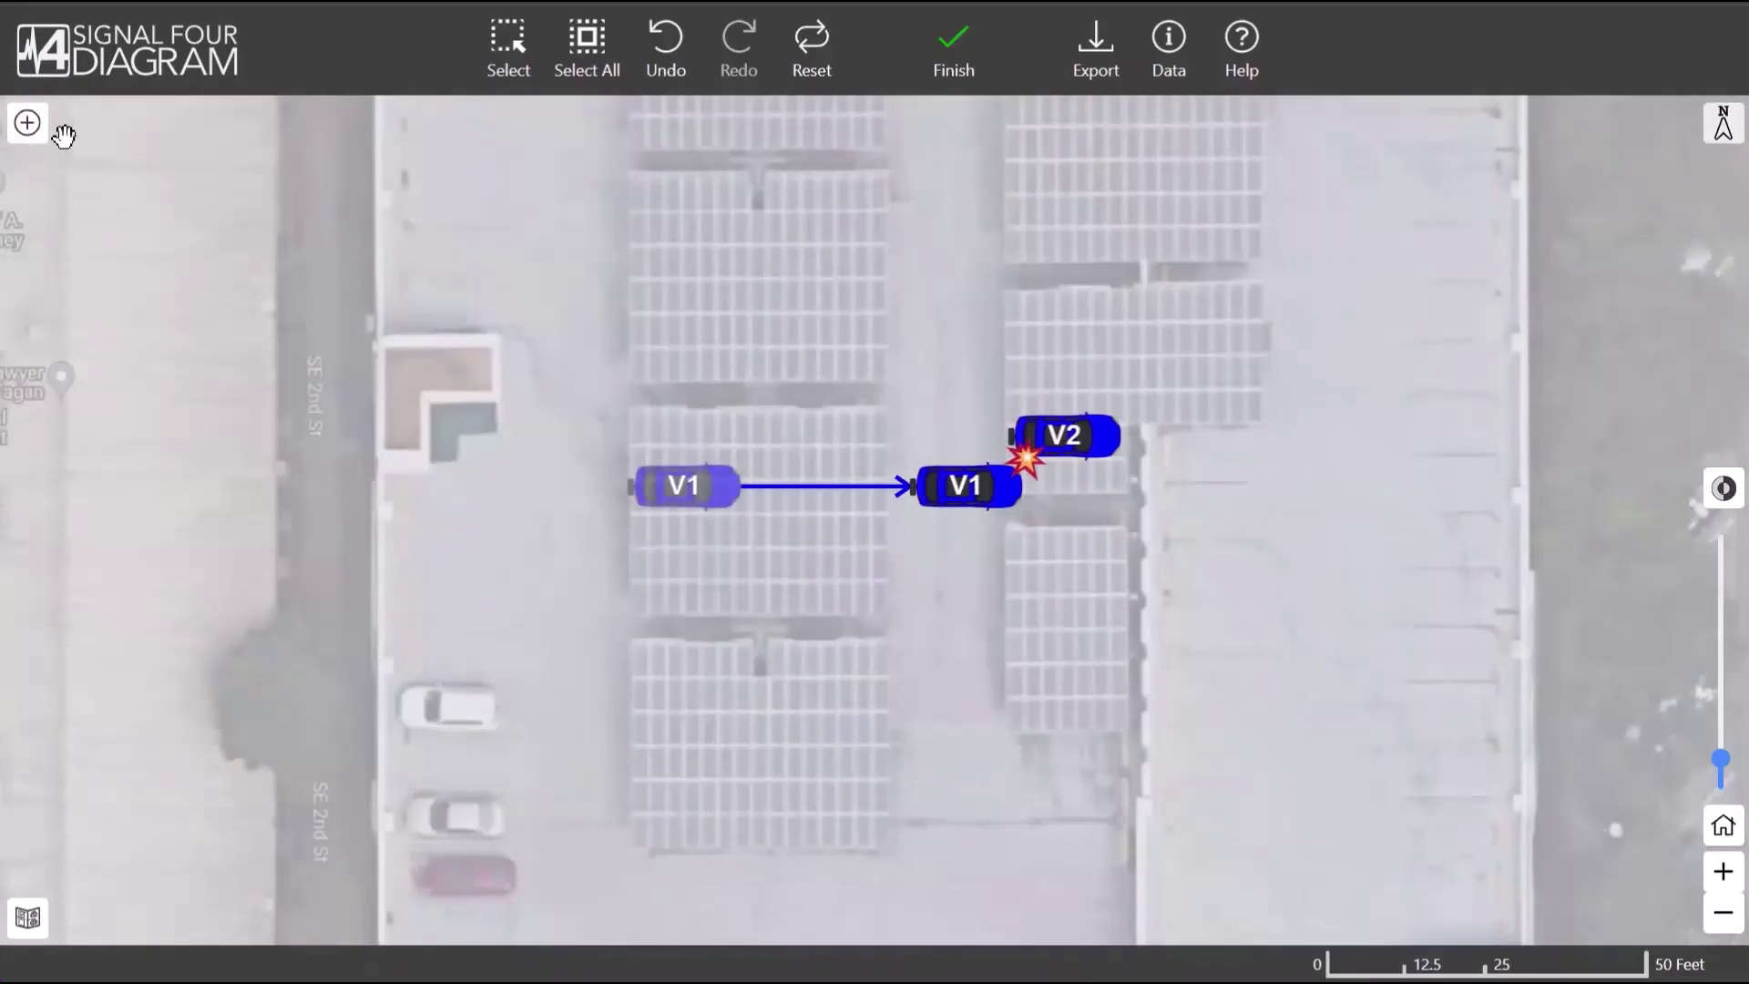
- Draw a row of parking spaces from south to north just east of V2, with the stalls opening west
click(27, 123)
click(300, 537)
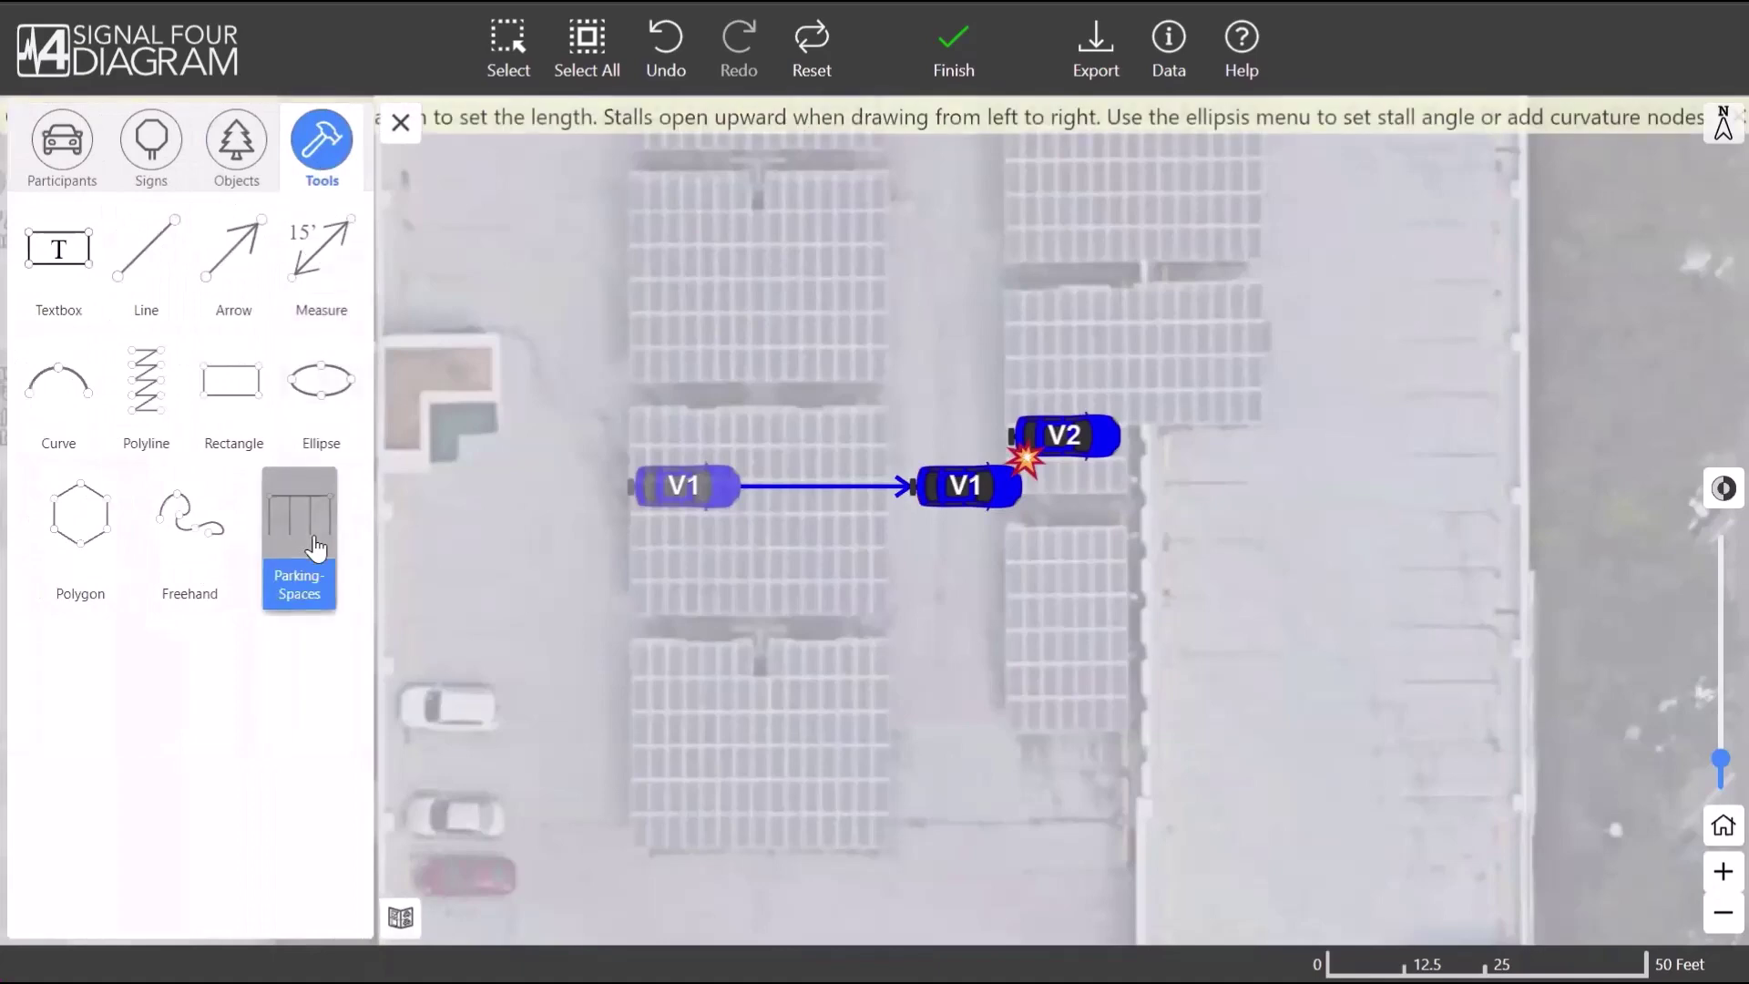
mouse_move(1148, 832)
mouse_down()
mouse_move(1112, 554)
mouse_move(1167, 300)
mouse_move(1142, 183)
mouse_up()
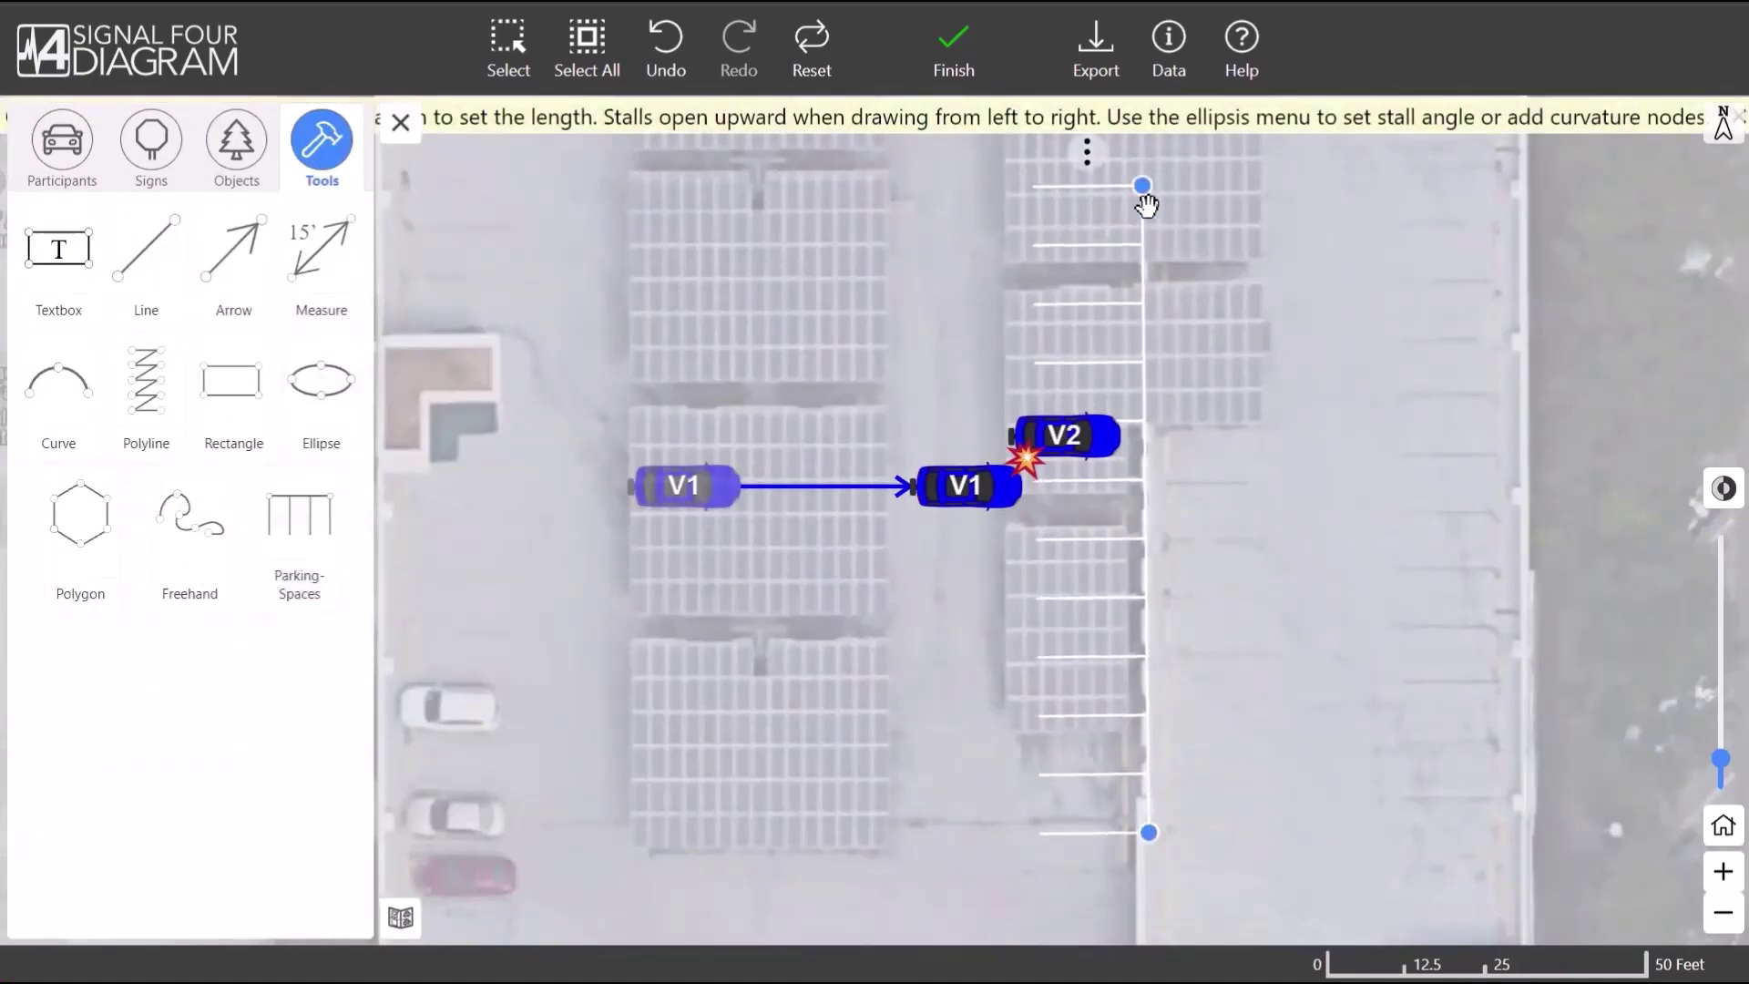
drag(1139, 303, 1130, 286)
drag(1242, 293, 1226, 364)
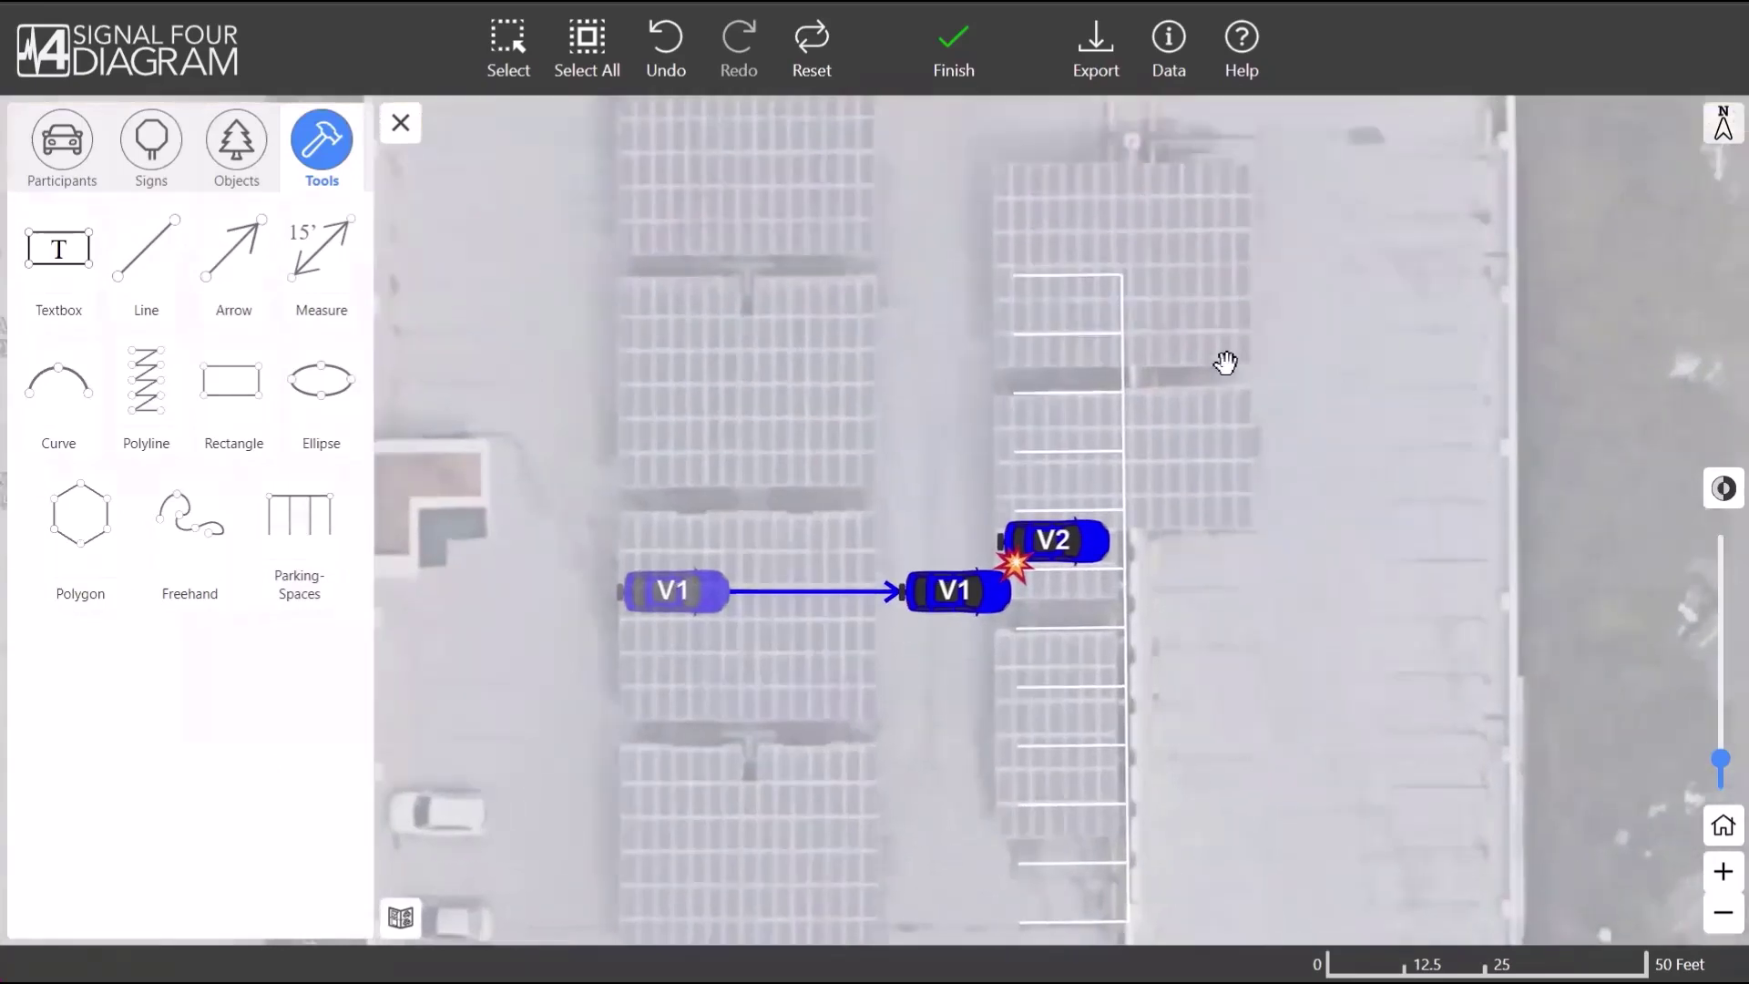
- Add a middle node to the parking row, try bowing the row eastward, and undo the bend
click(1119, 274)
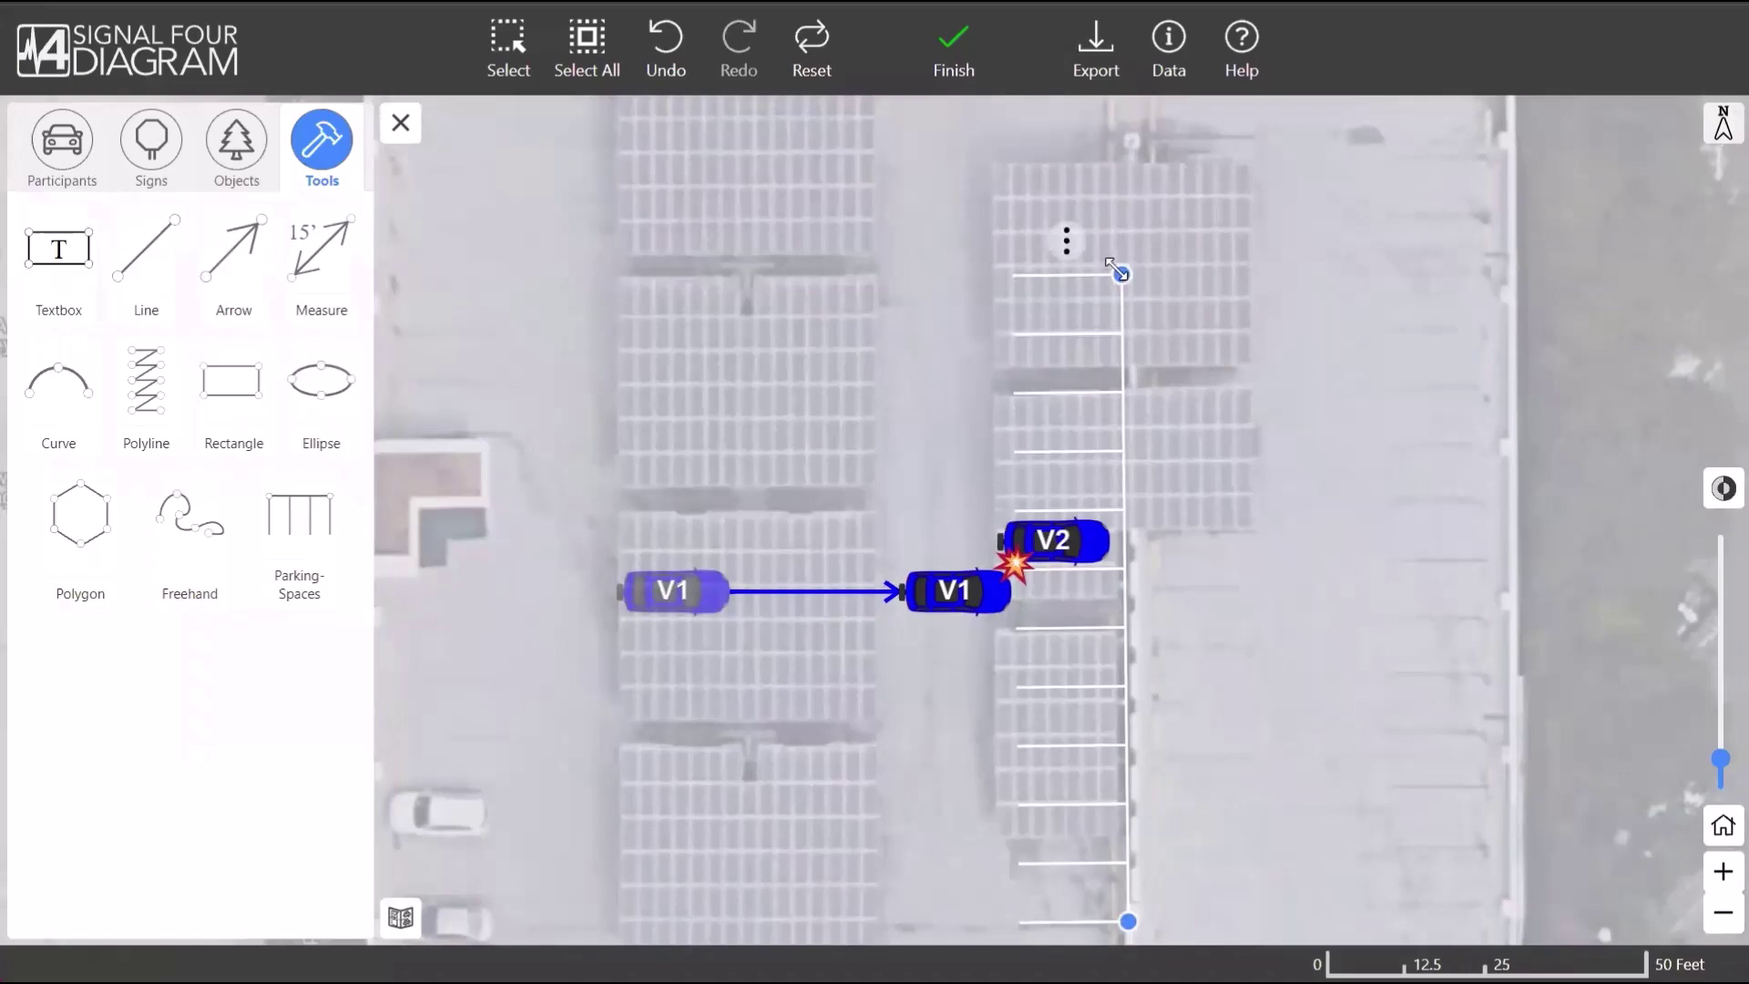
click(1066, 242)
mouse_move(1182, 188)
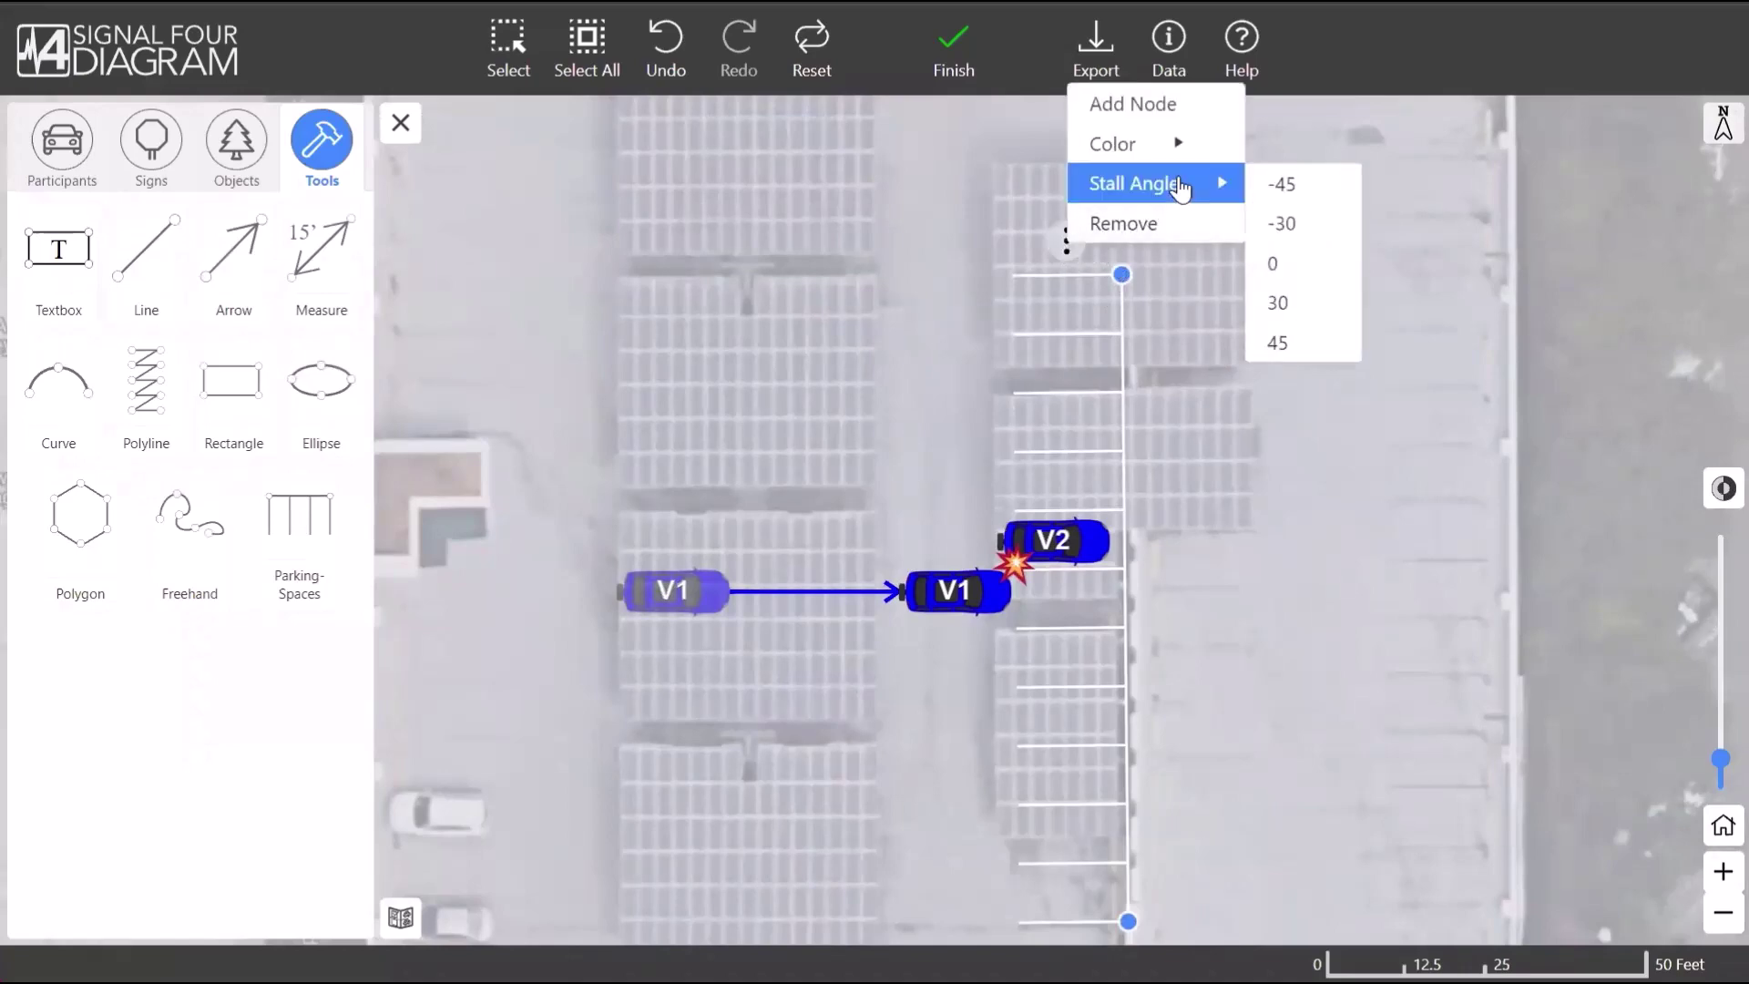
click(1149, 106)
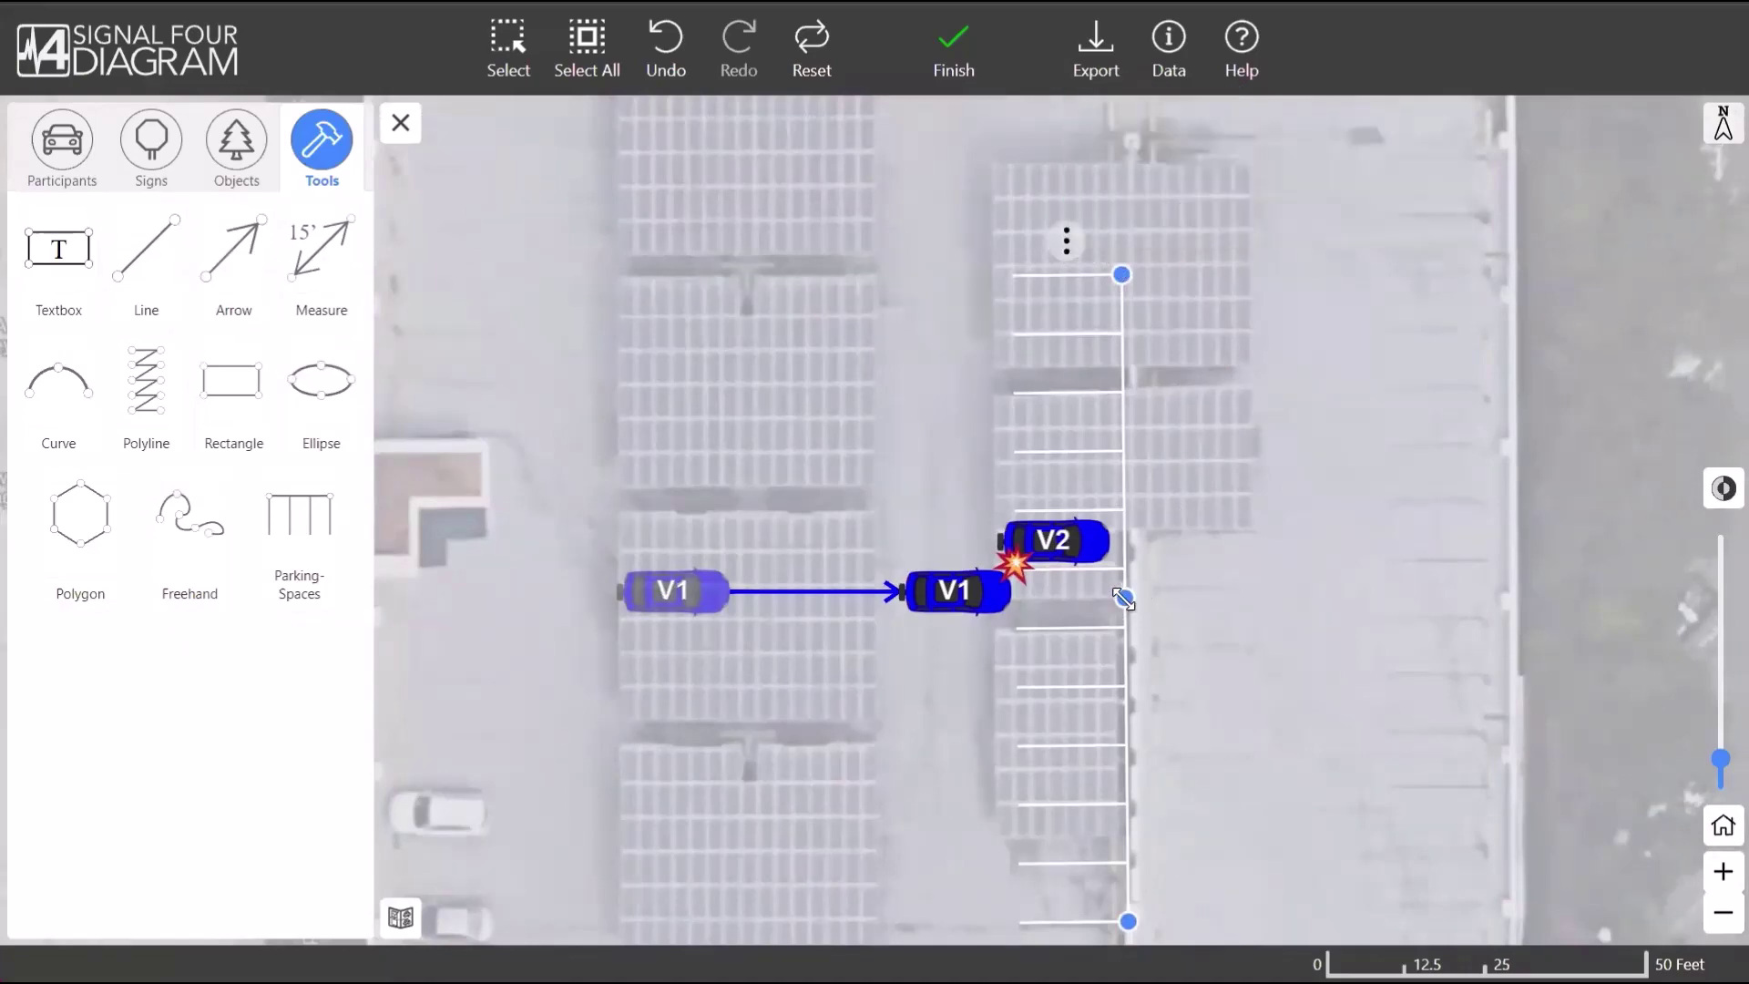
drag(1123, 598, 1210, 604)
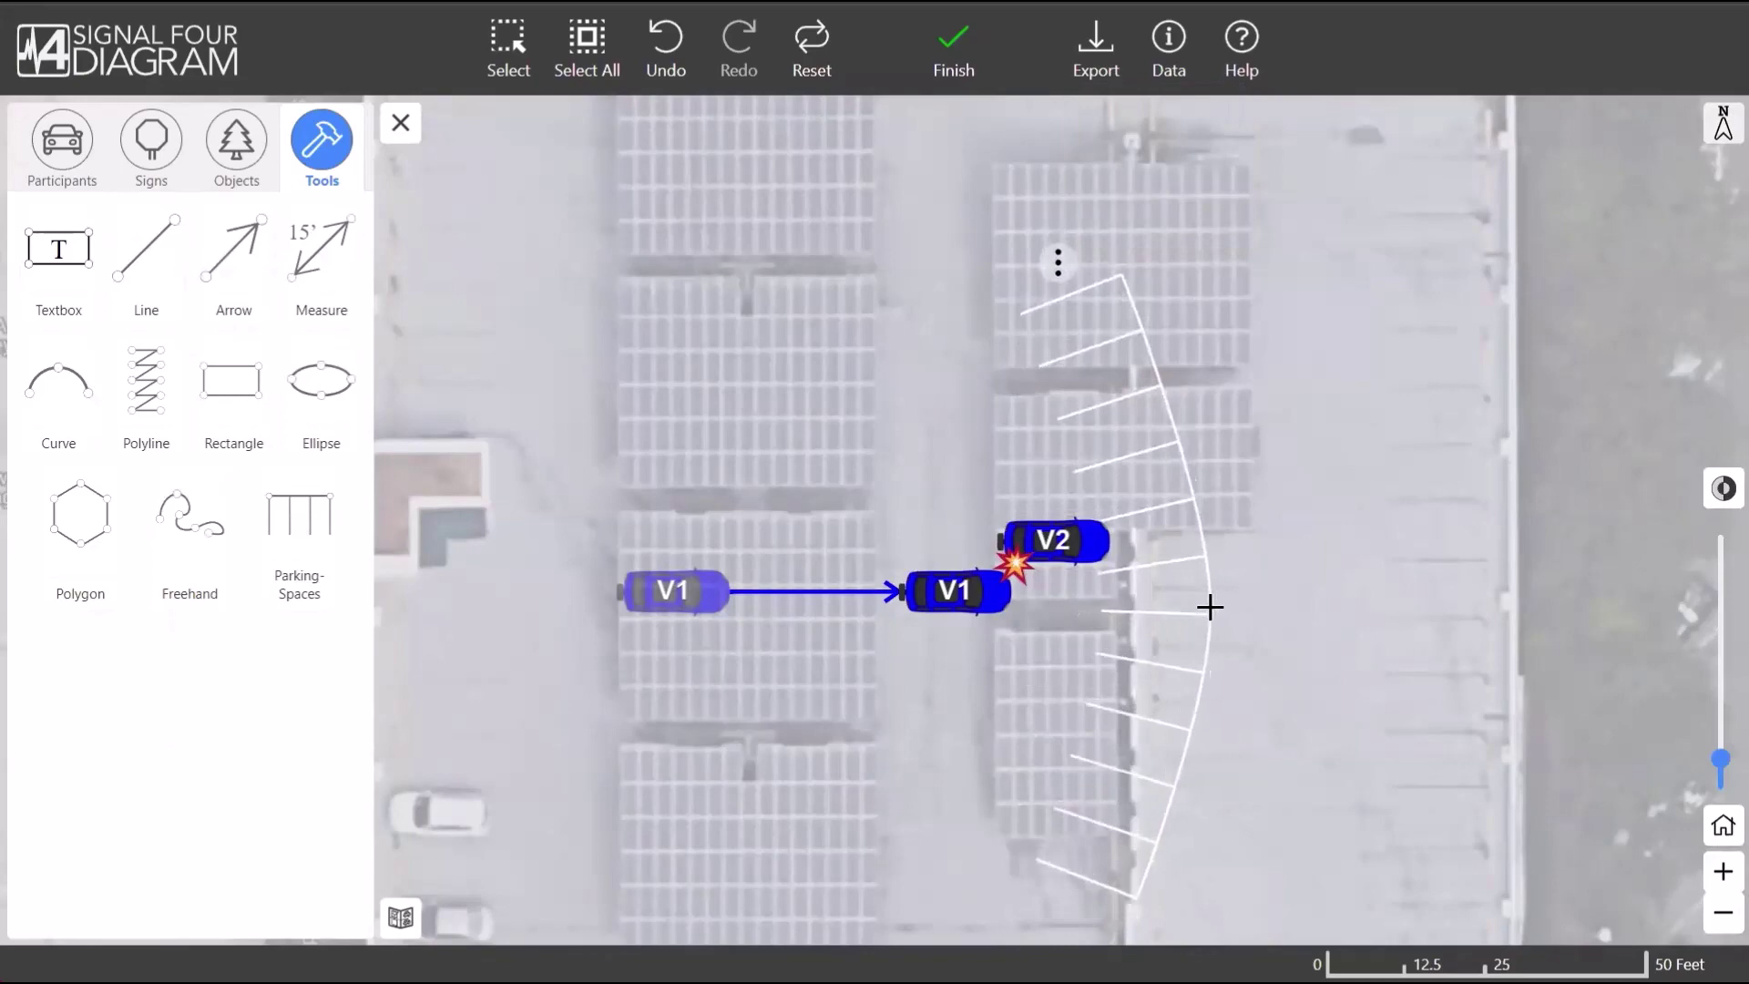
click(642, 64)
- Set the stall angle of the parking row to 0
click(1062, 242)
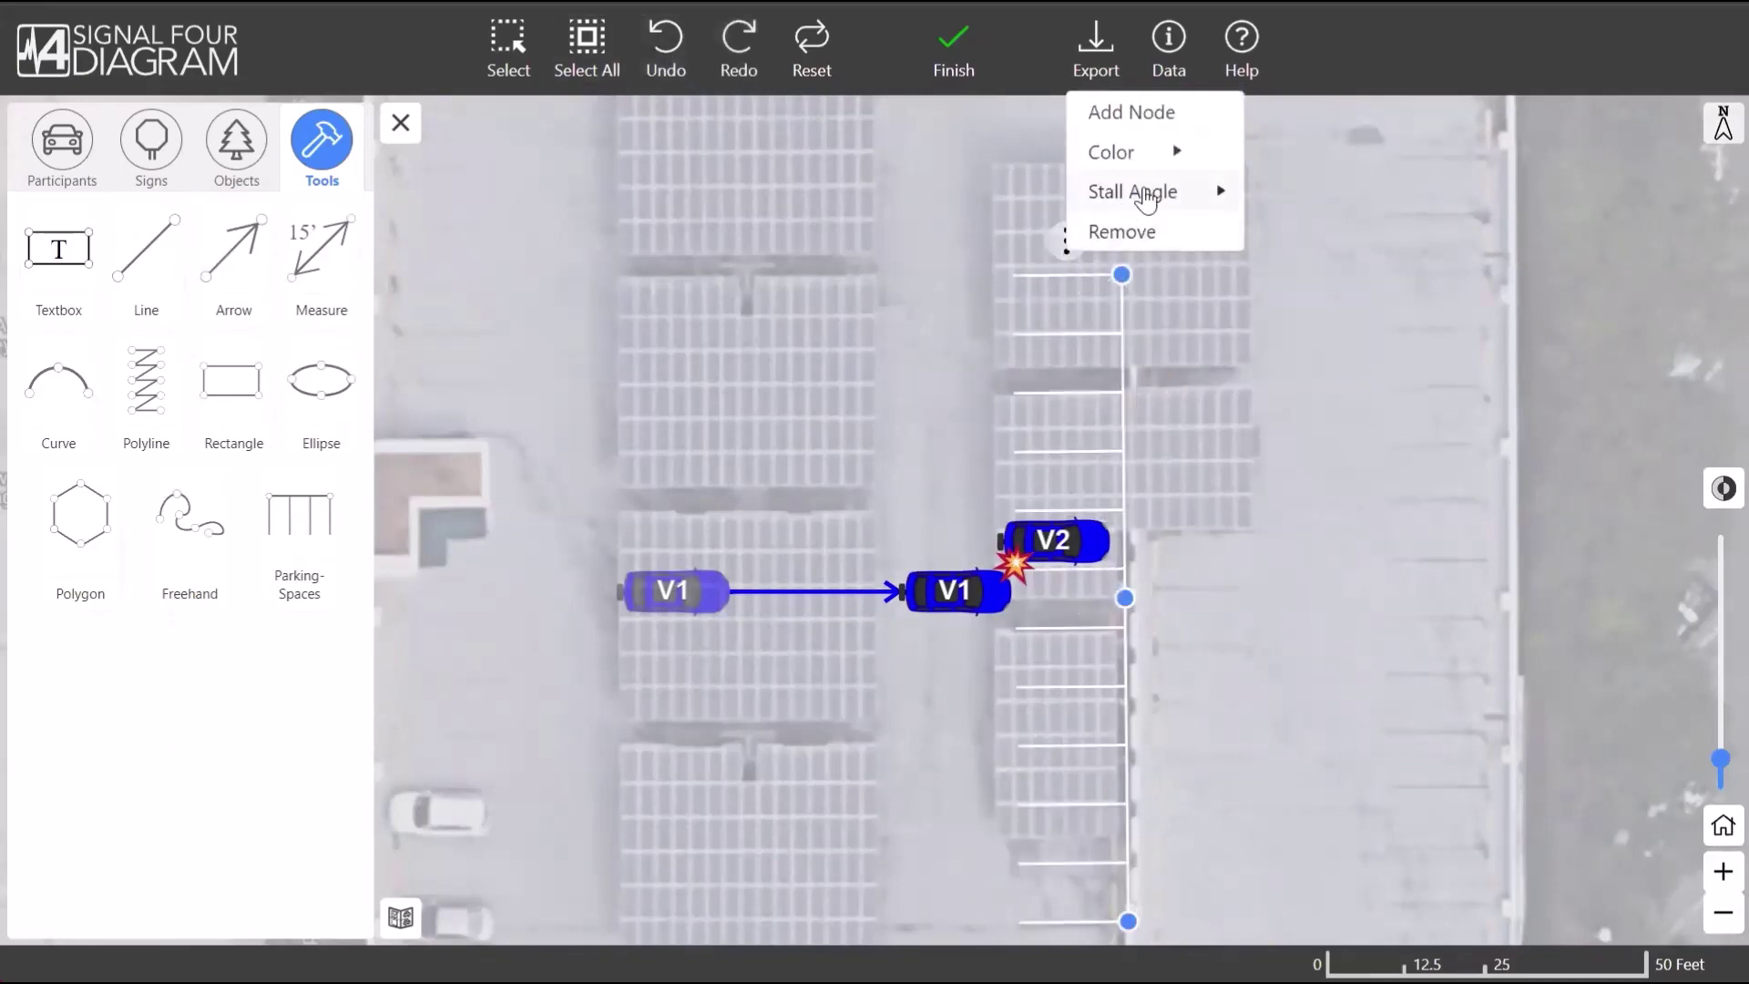
click(1146, 199)
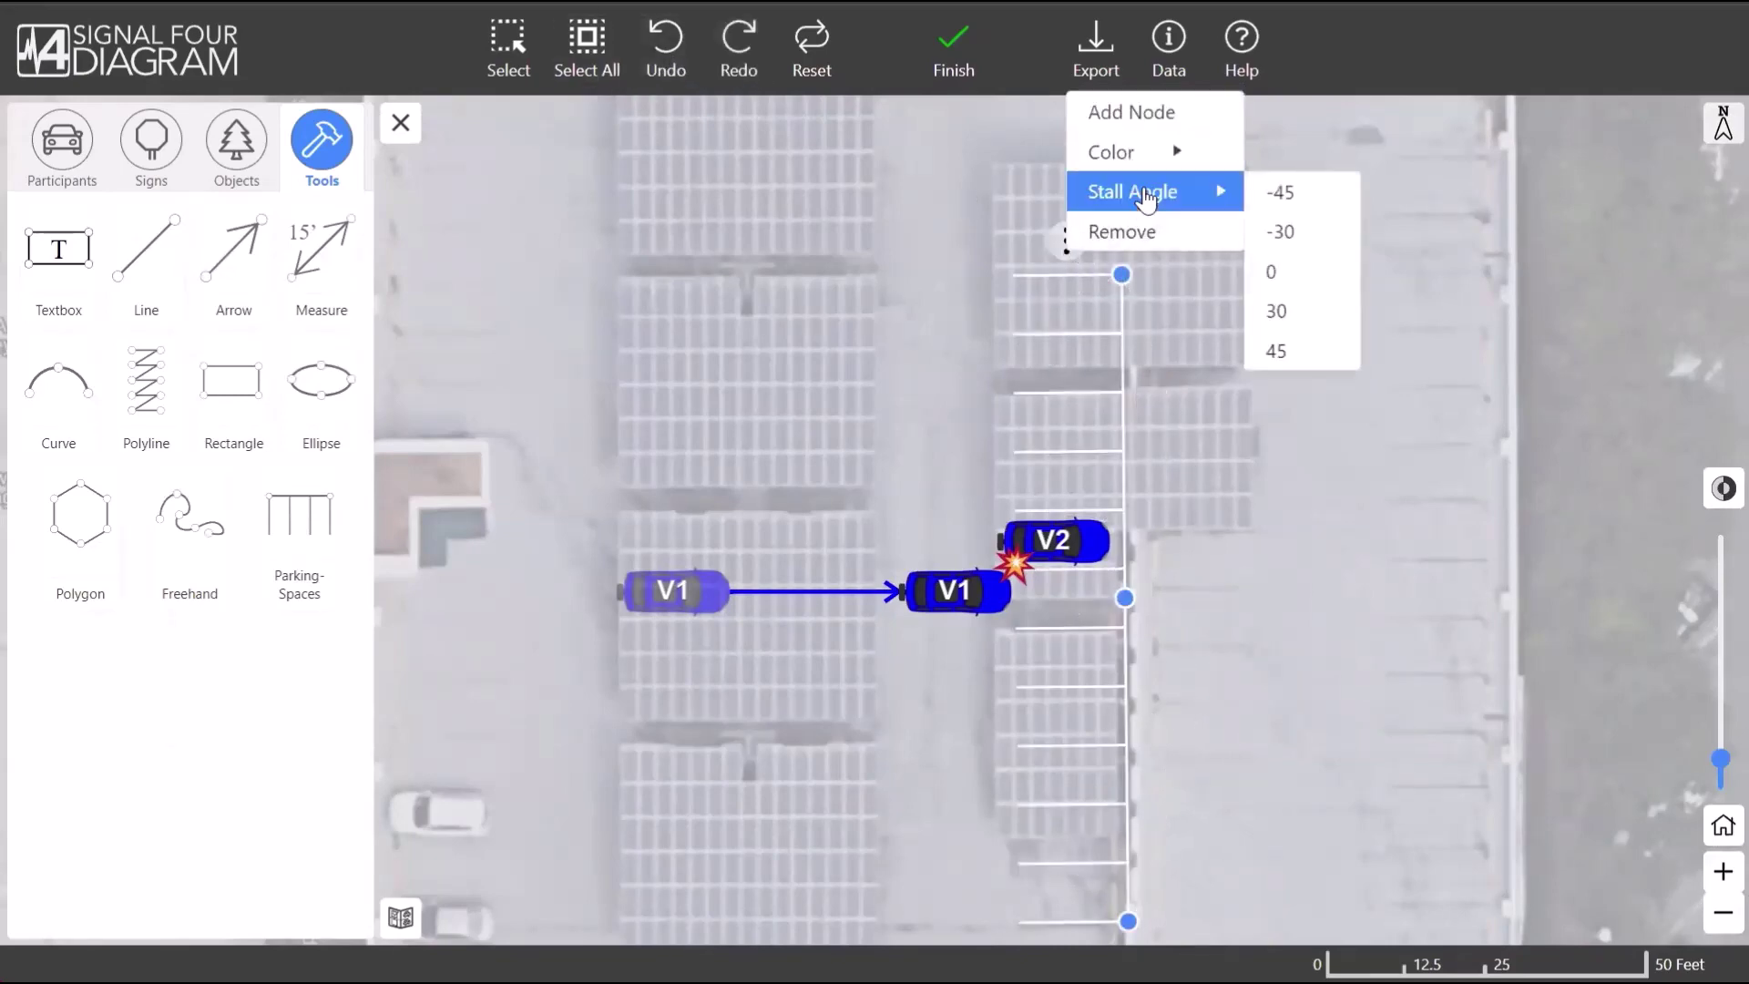
click(1283, 277)
drag(1257, 515, 1241, 495)
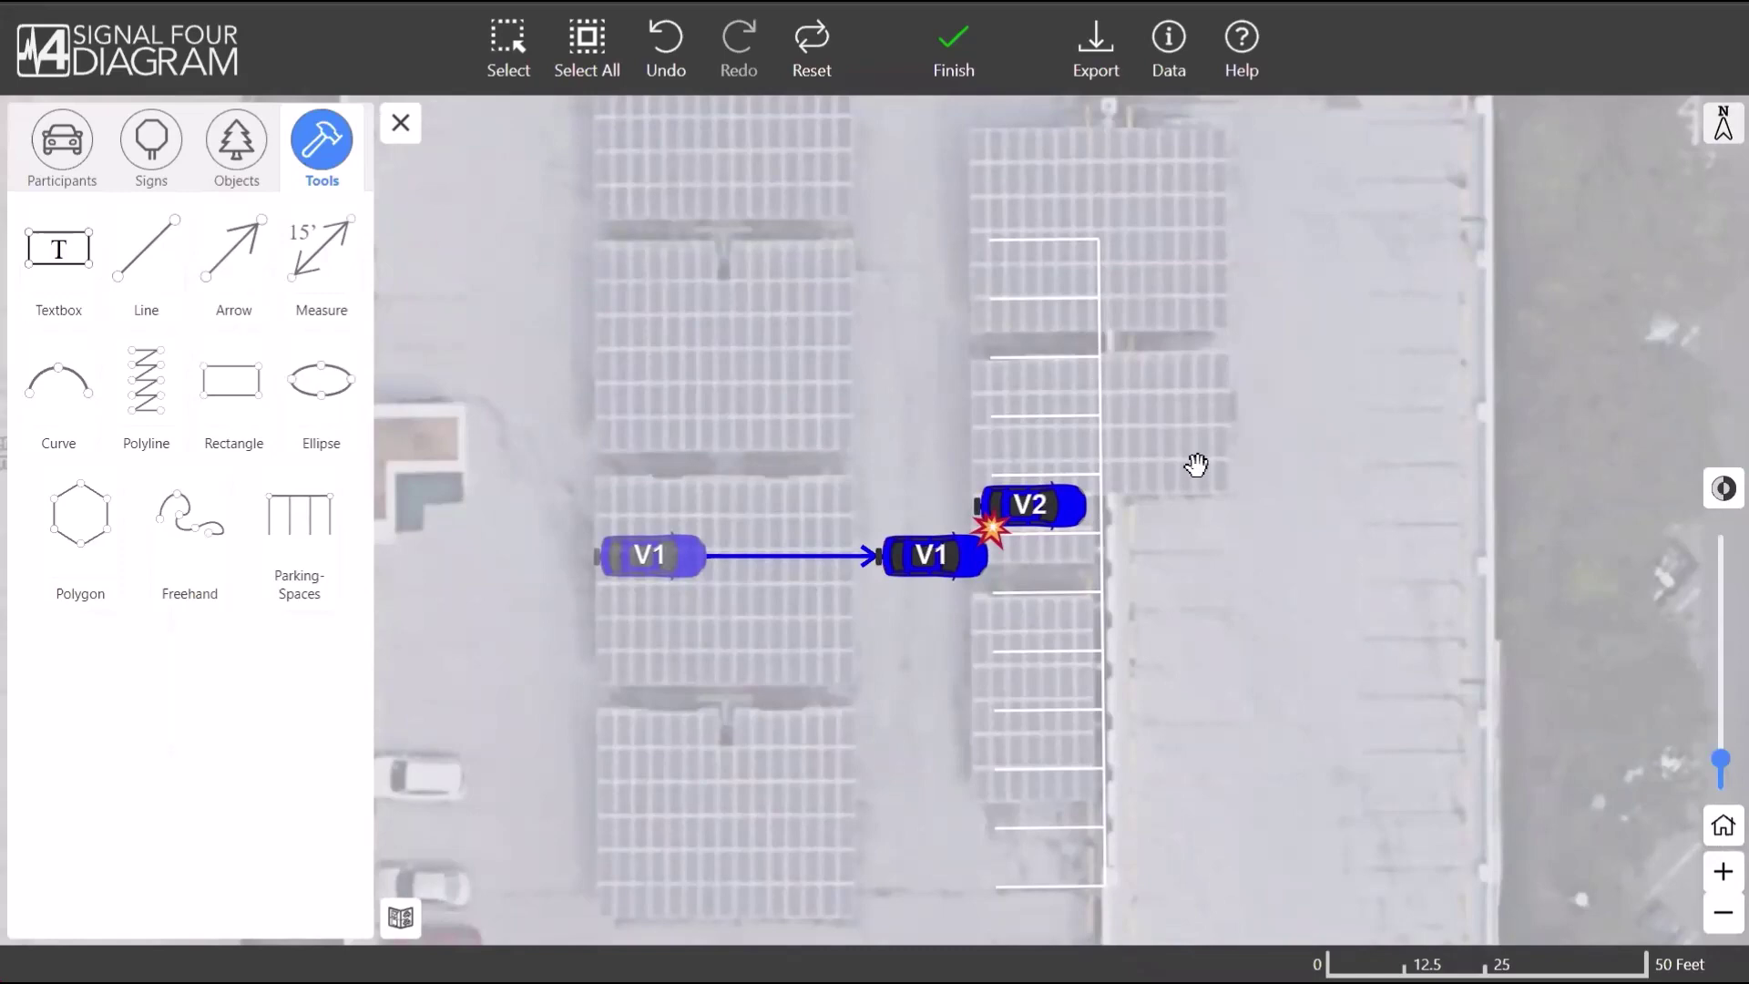
- Rotate all V1 positions together to face north and move them into the aisle beside V2's collision marker
click(920, 574)
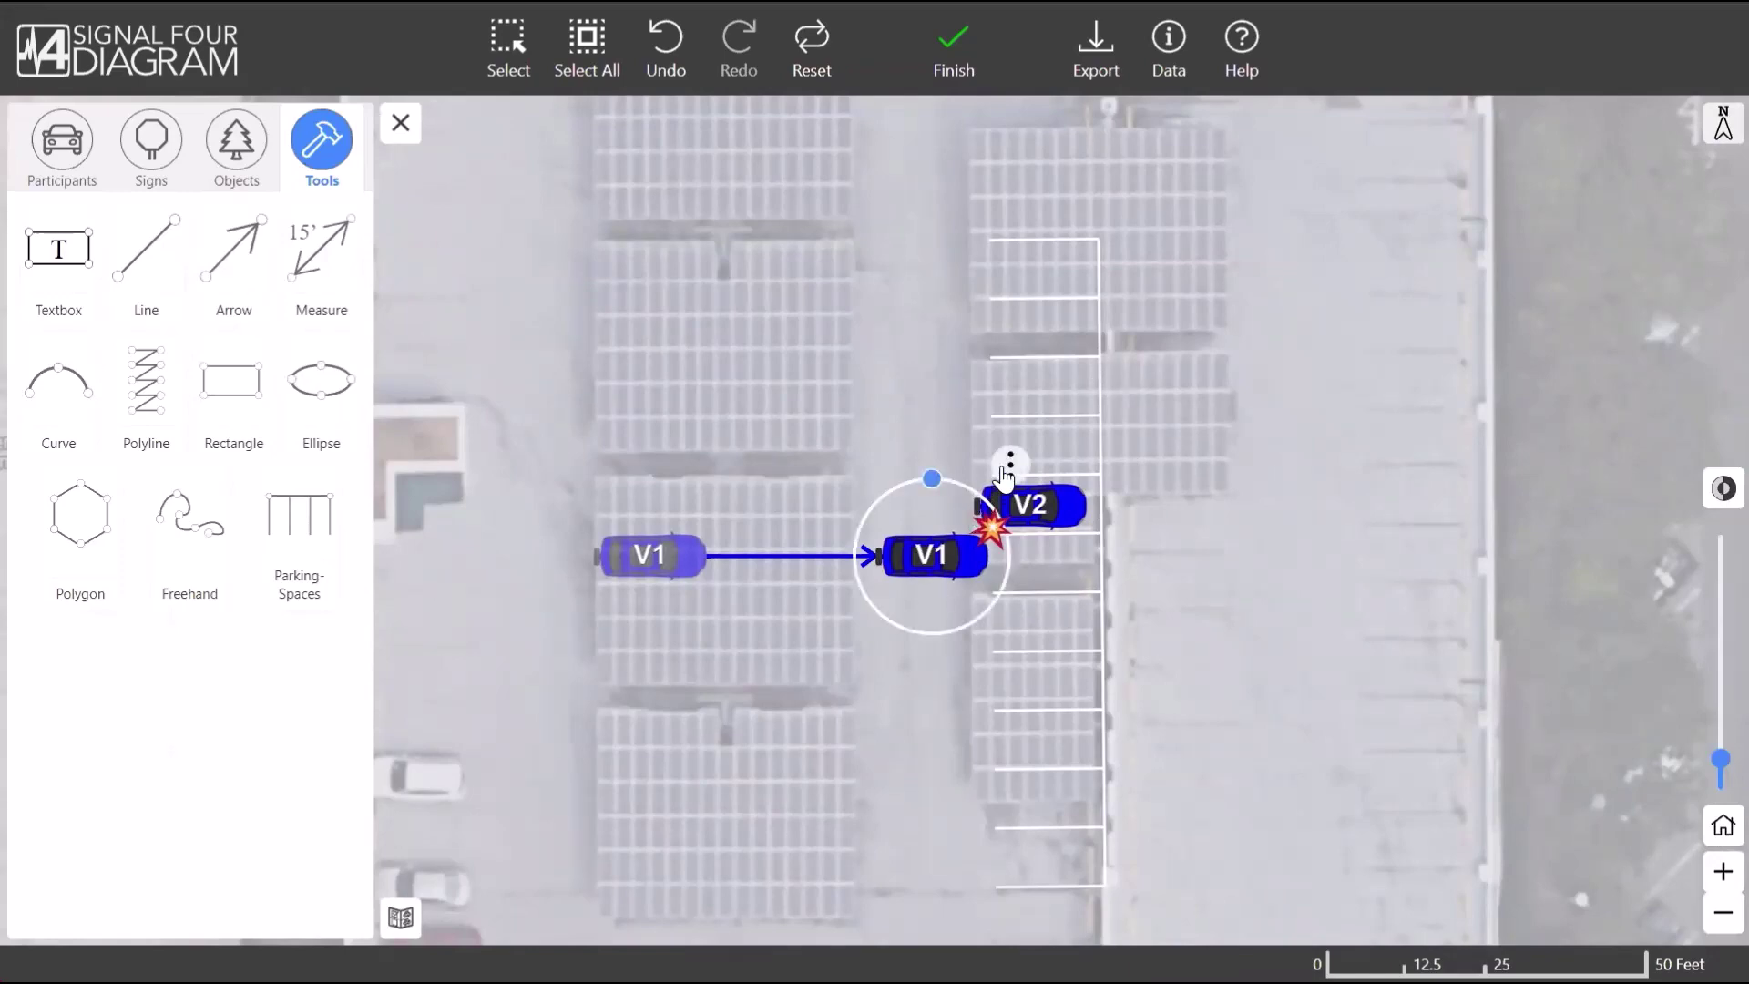
click(1011, 470)
click(1102, 287)
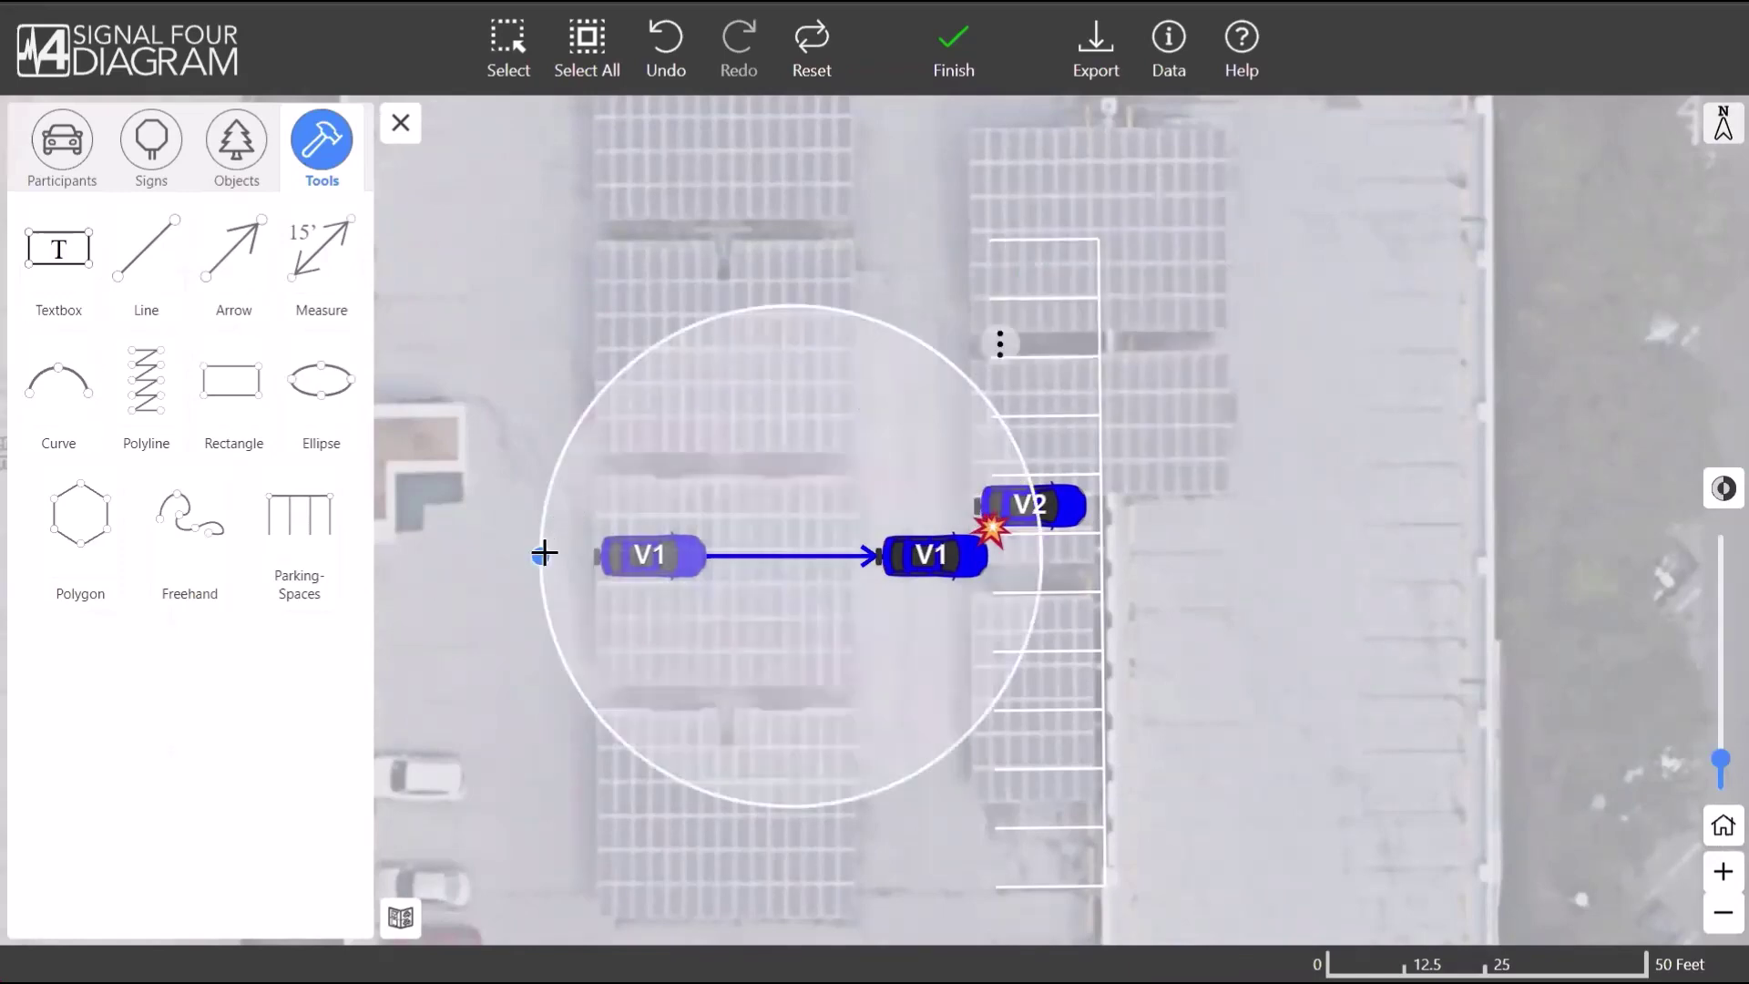
drag(574, 586, 785, 745)
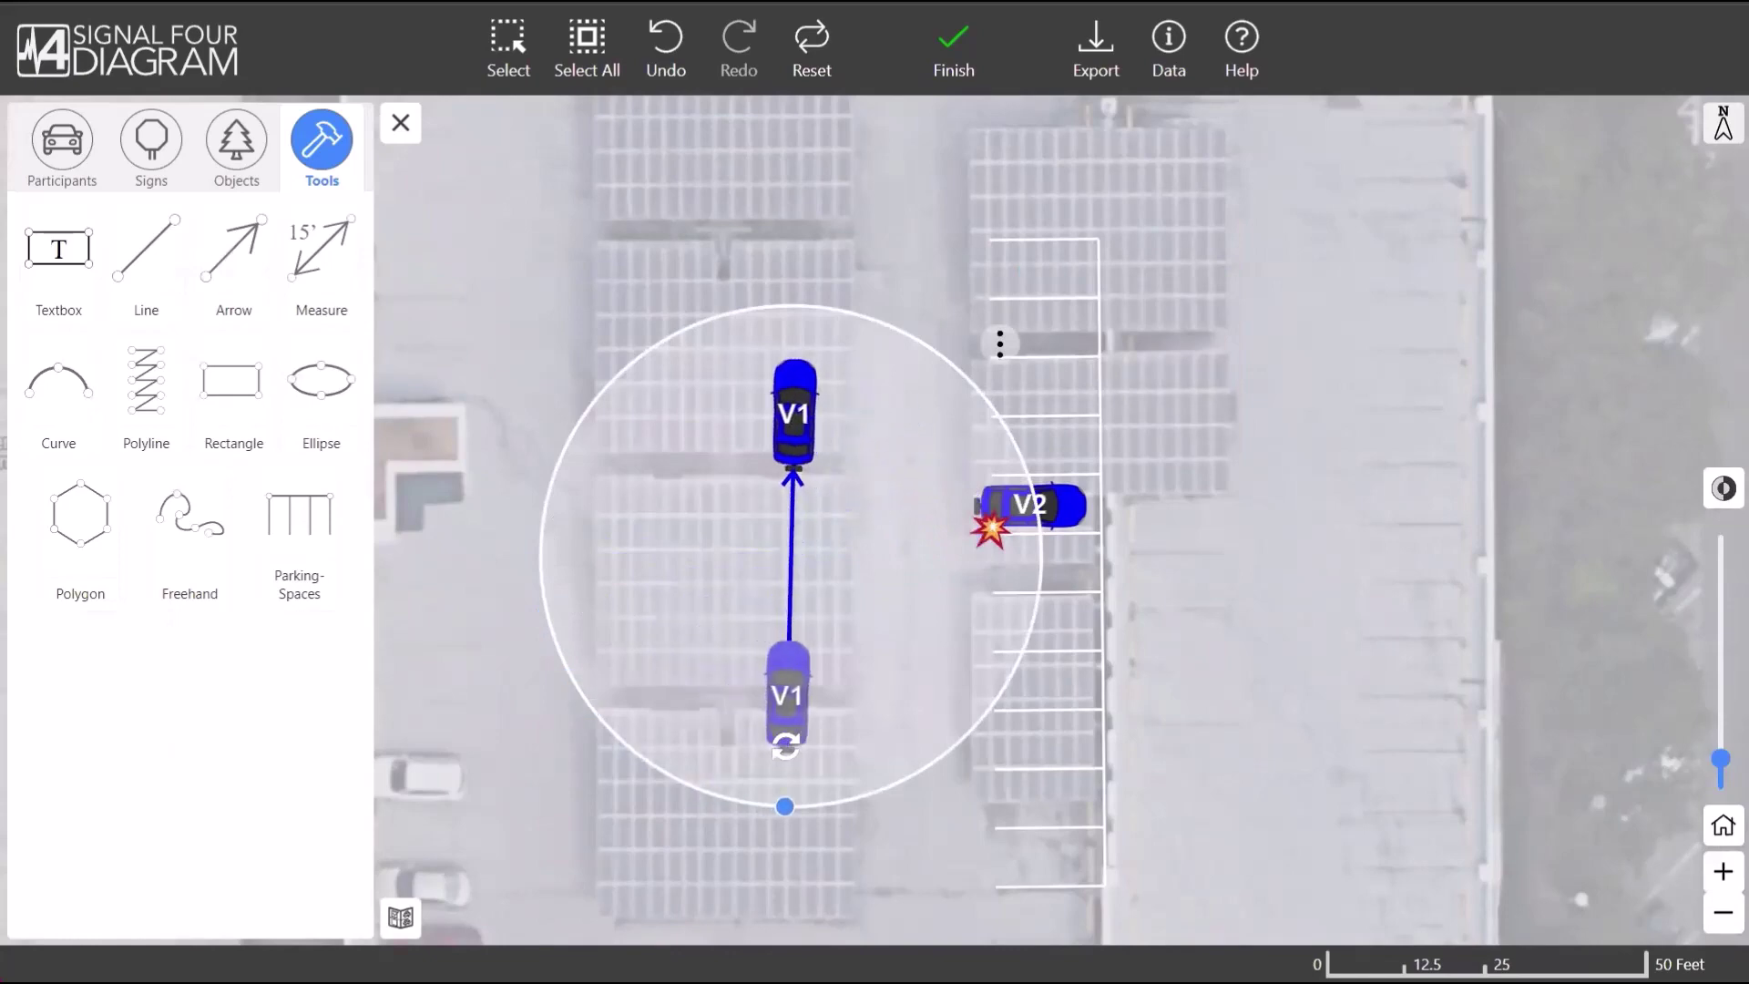
drag(874, 519, 1009, 643)
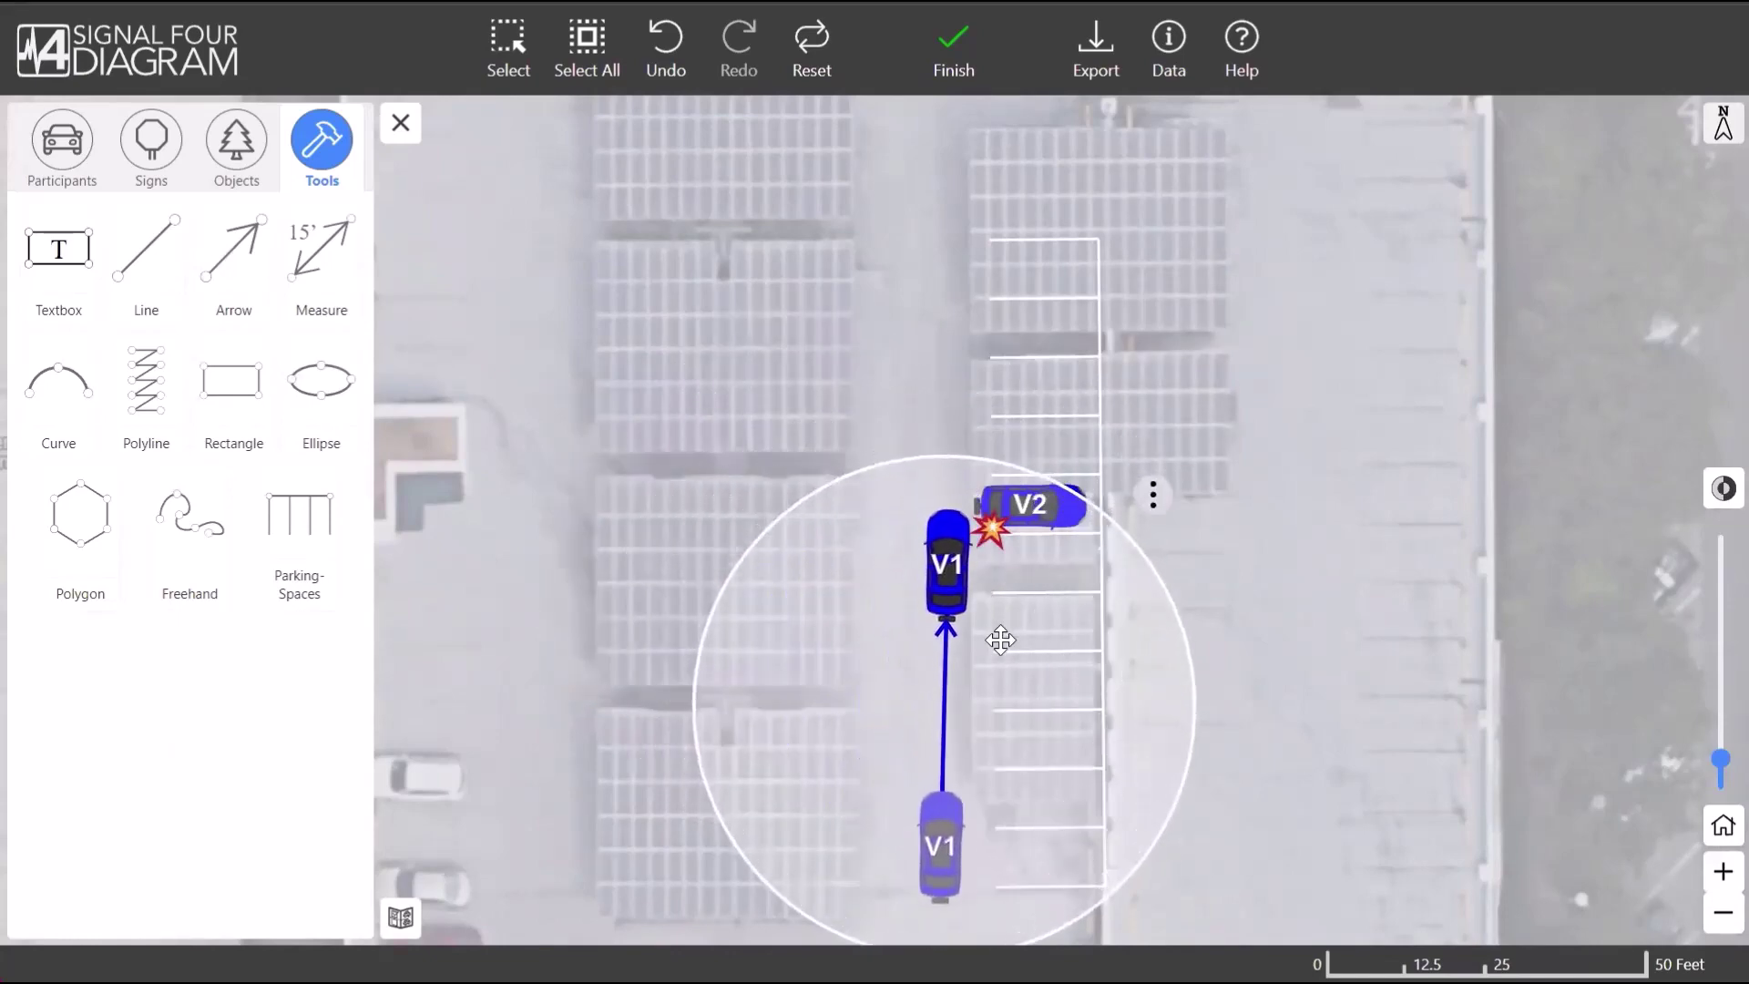
click(1177, 396)
- Rotate V1's collision position slightly clockwise so its front points toward V2 and the collision marker
click(960, 532)
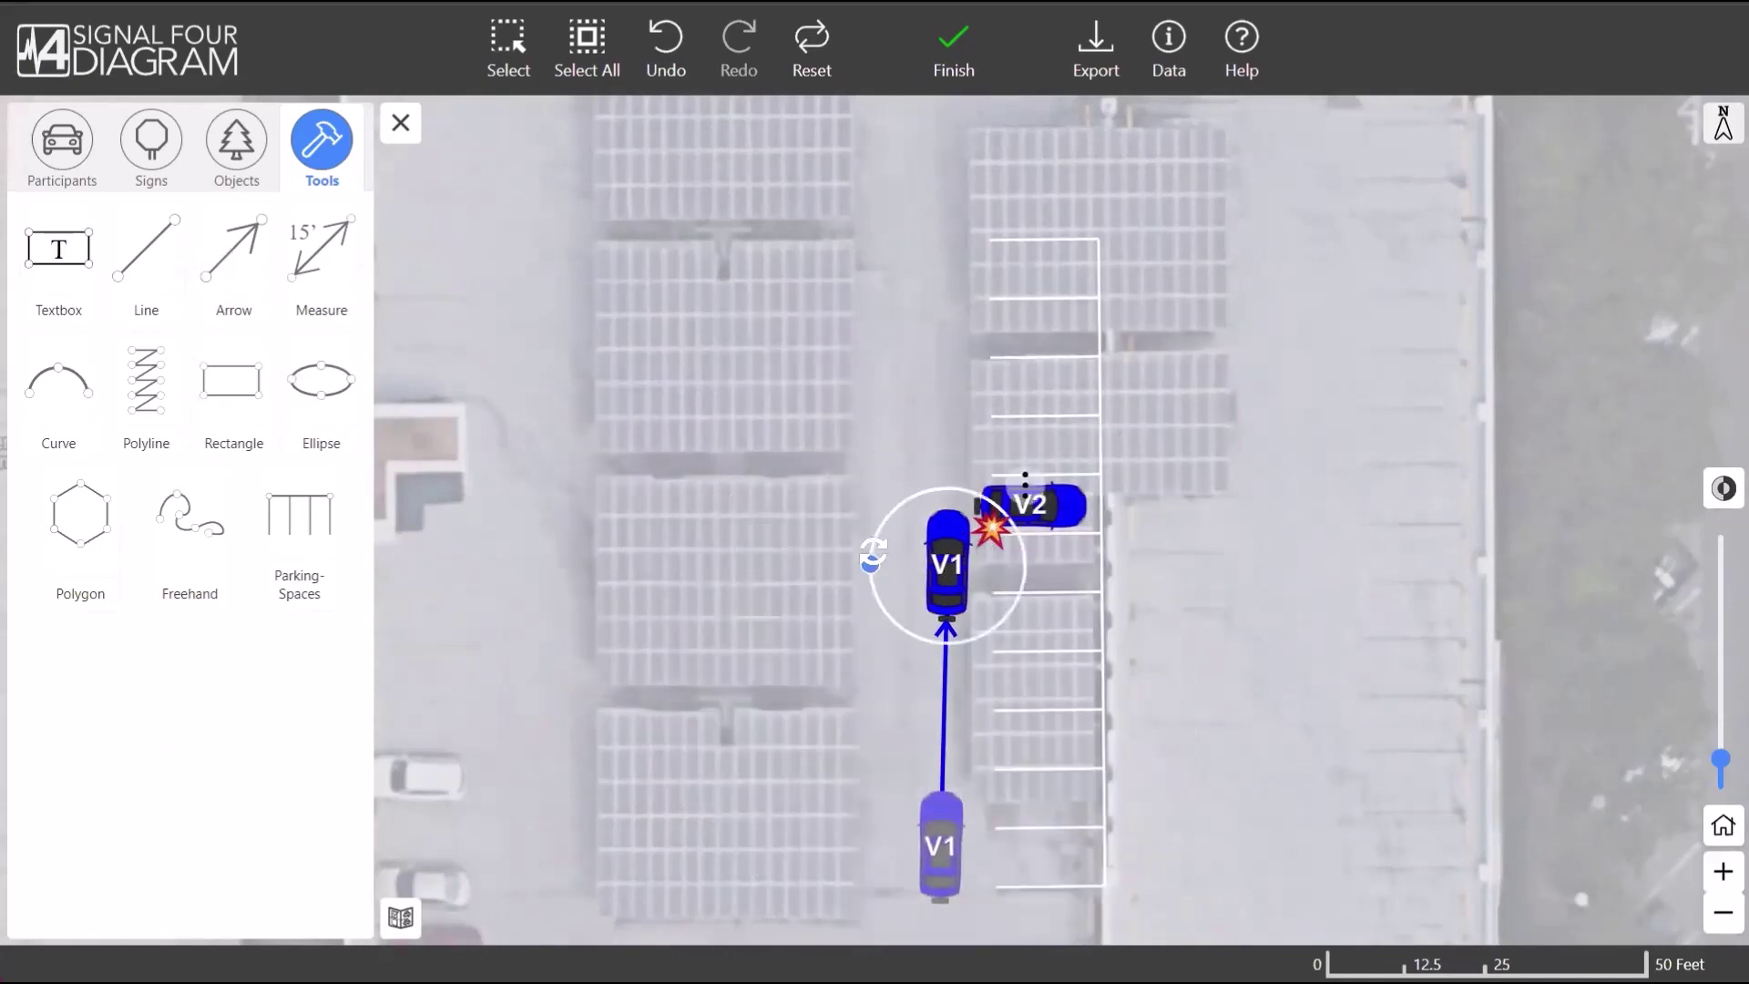
drag(871, 554, 900, 530)
click(1230, 573)
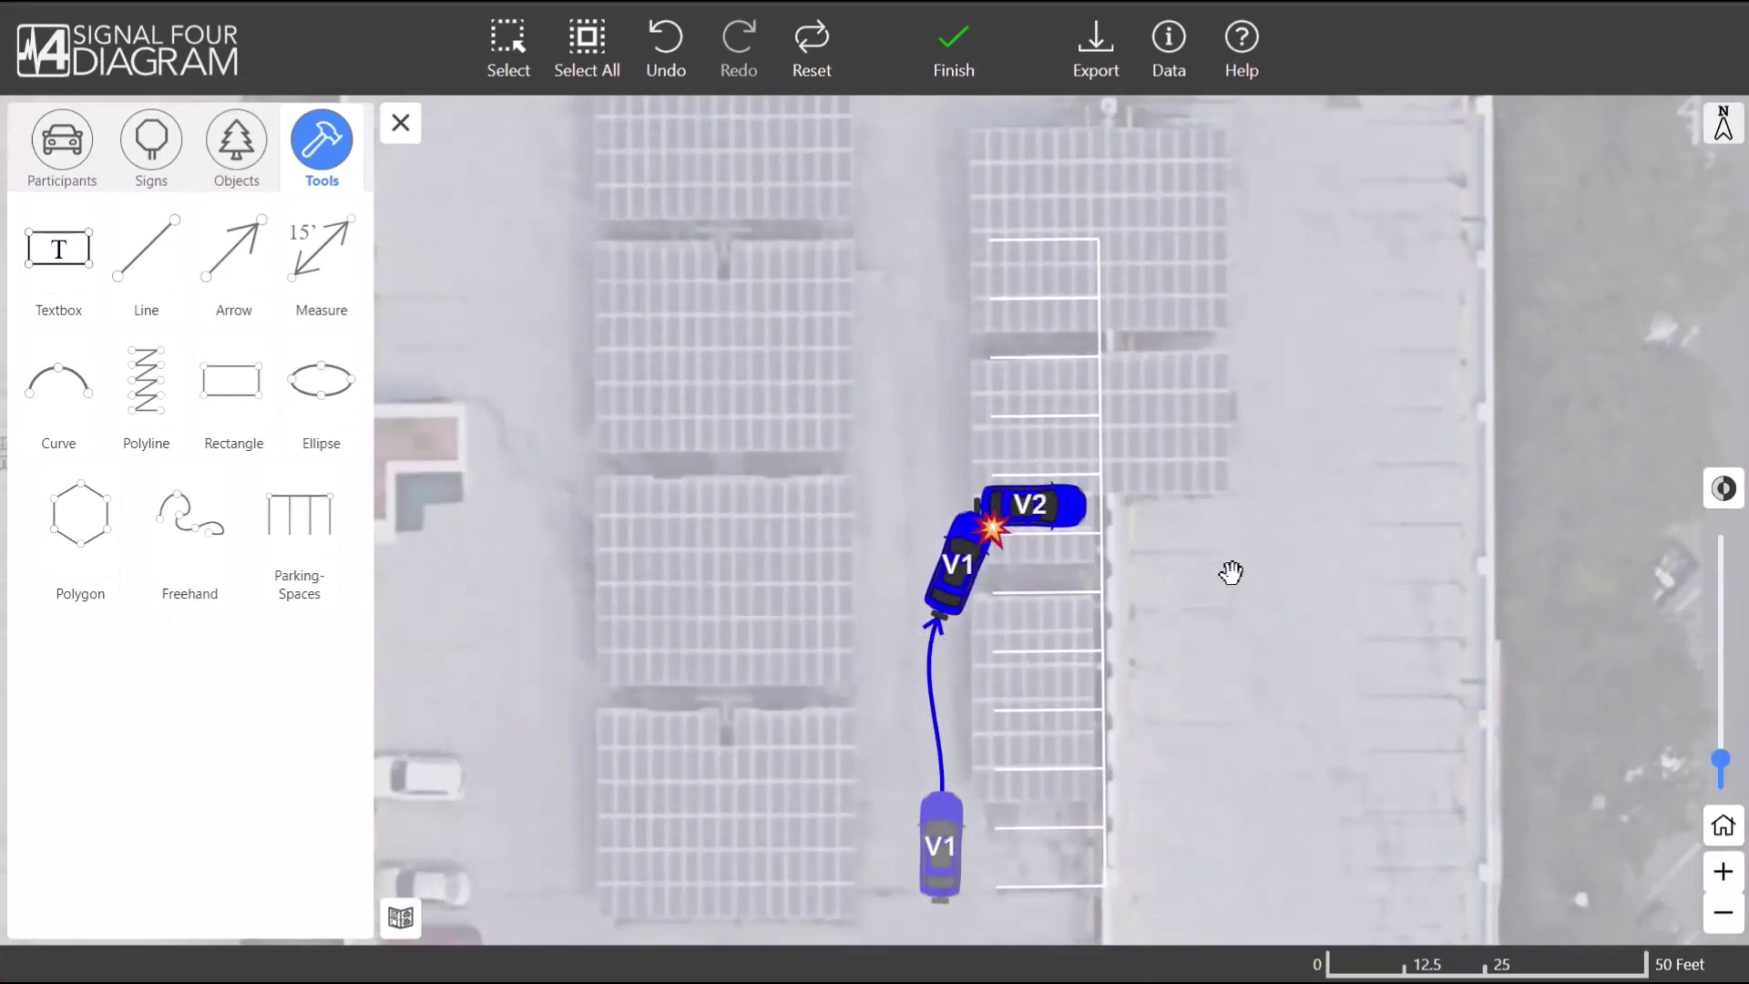
drag(1230, 576, 1239, 544)
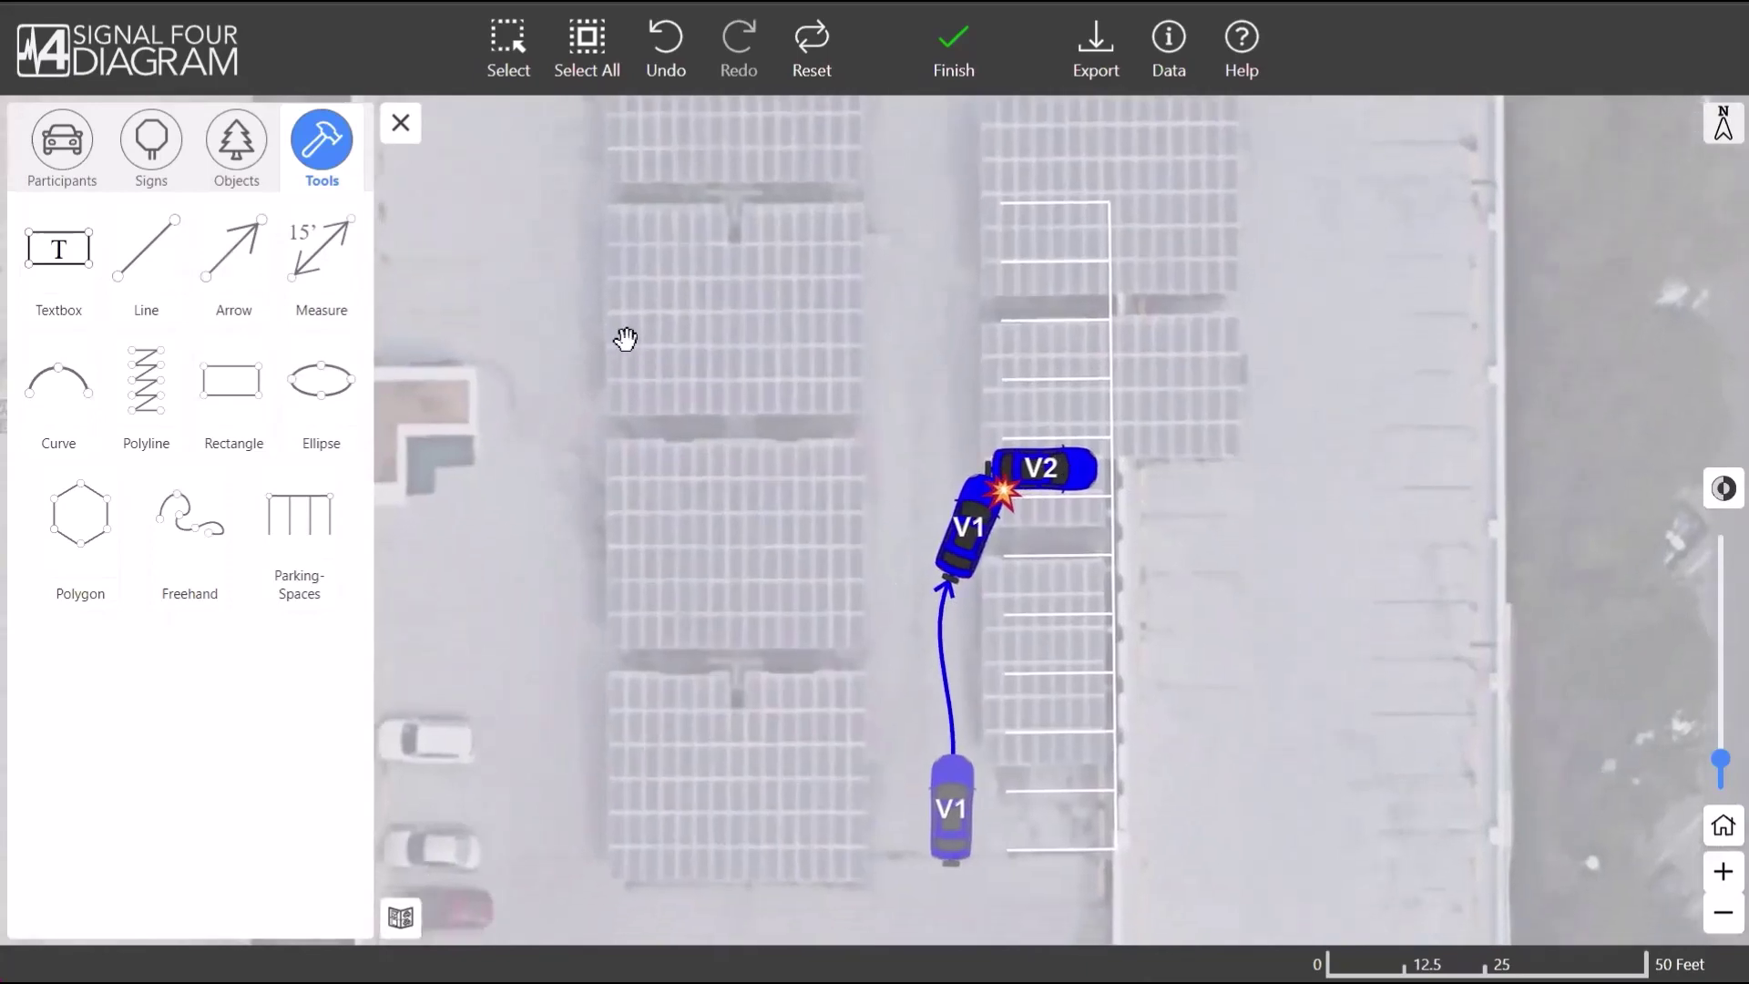
- Draw a rectangle enclosing the parking row, V1, V2 and the aisle to cover the solar-panel roofs
click(241, 396)
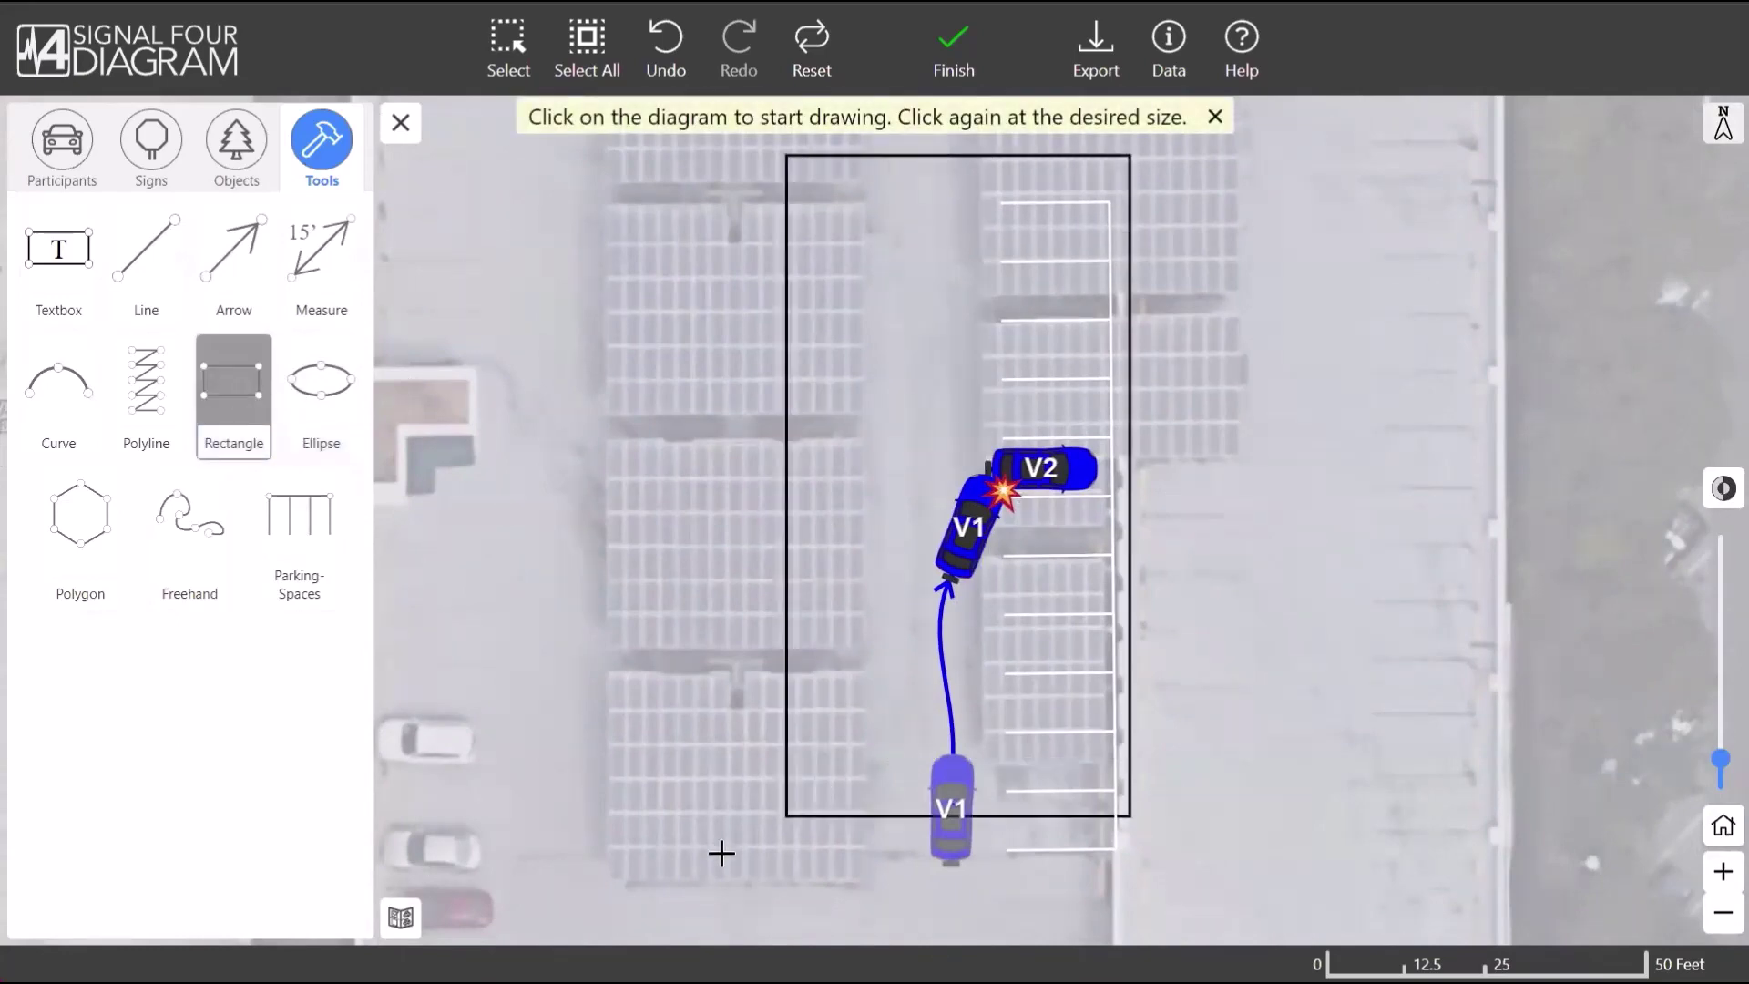
click(704, 897)
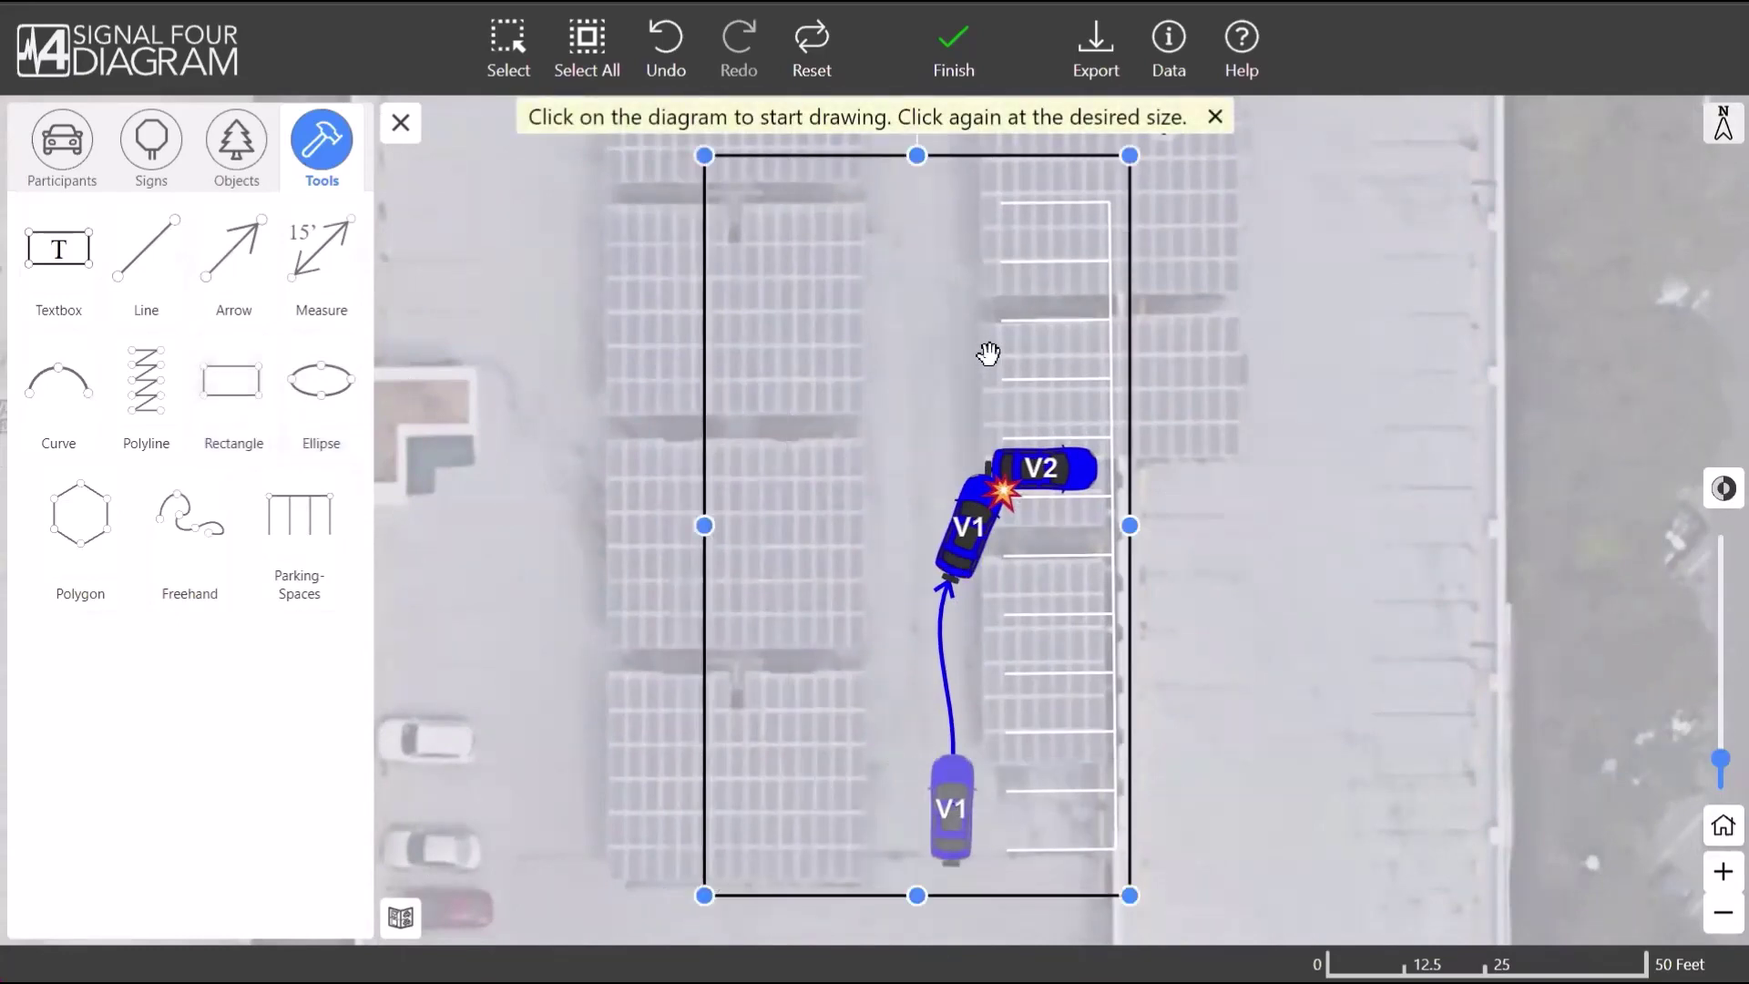
drag(1236, 191, 1233, 227)
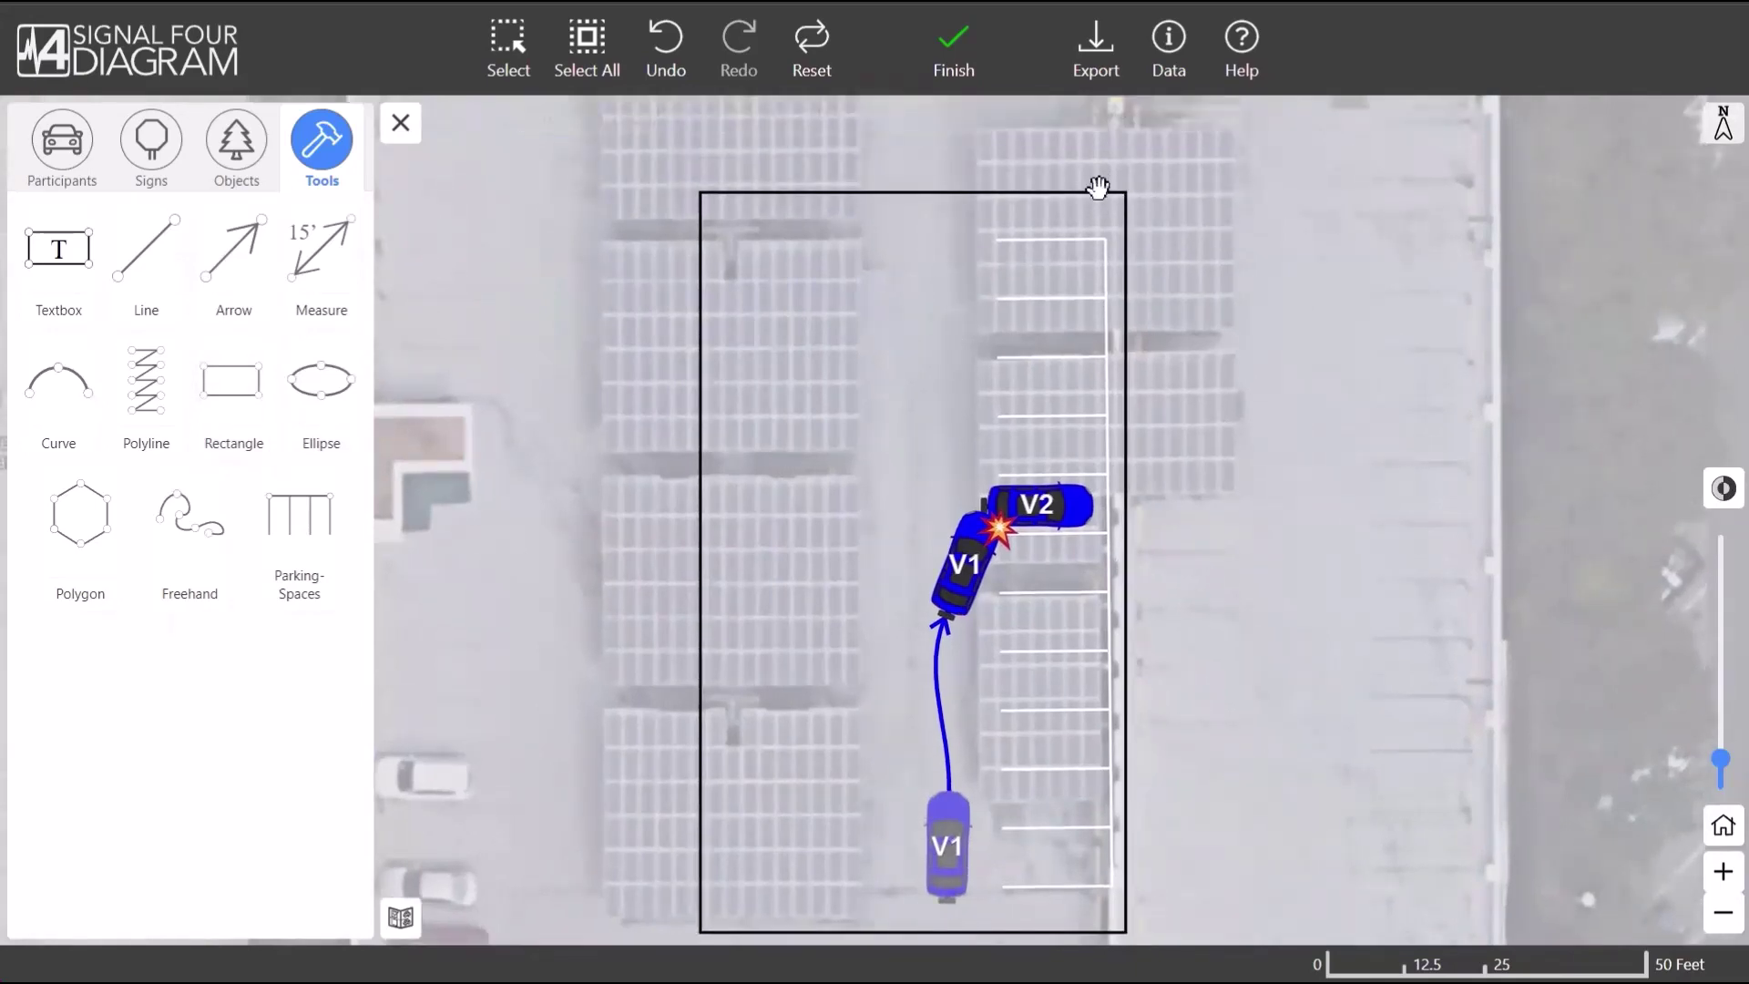
- Set the rectangle's fill color to Aluminum/Silver (SIL)
click(1102, 193)
click(1159, 159)
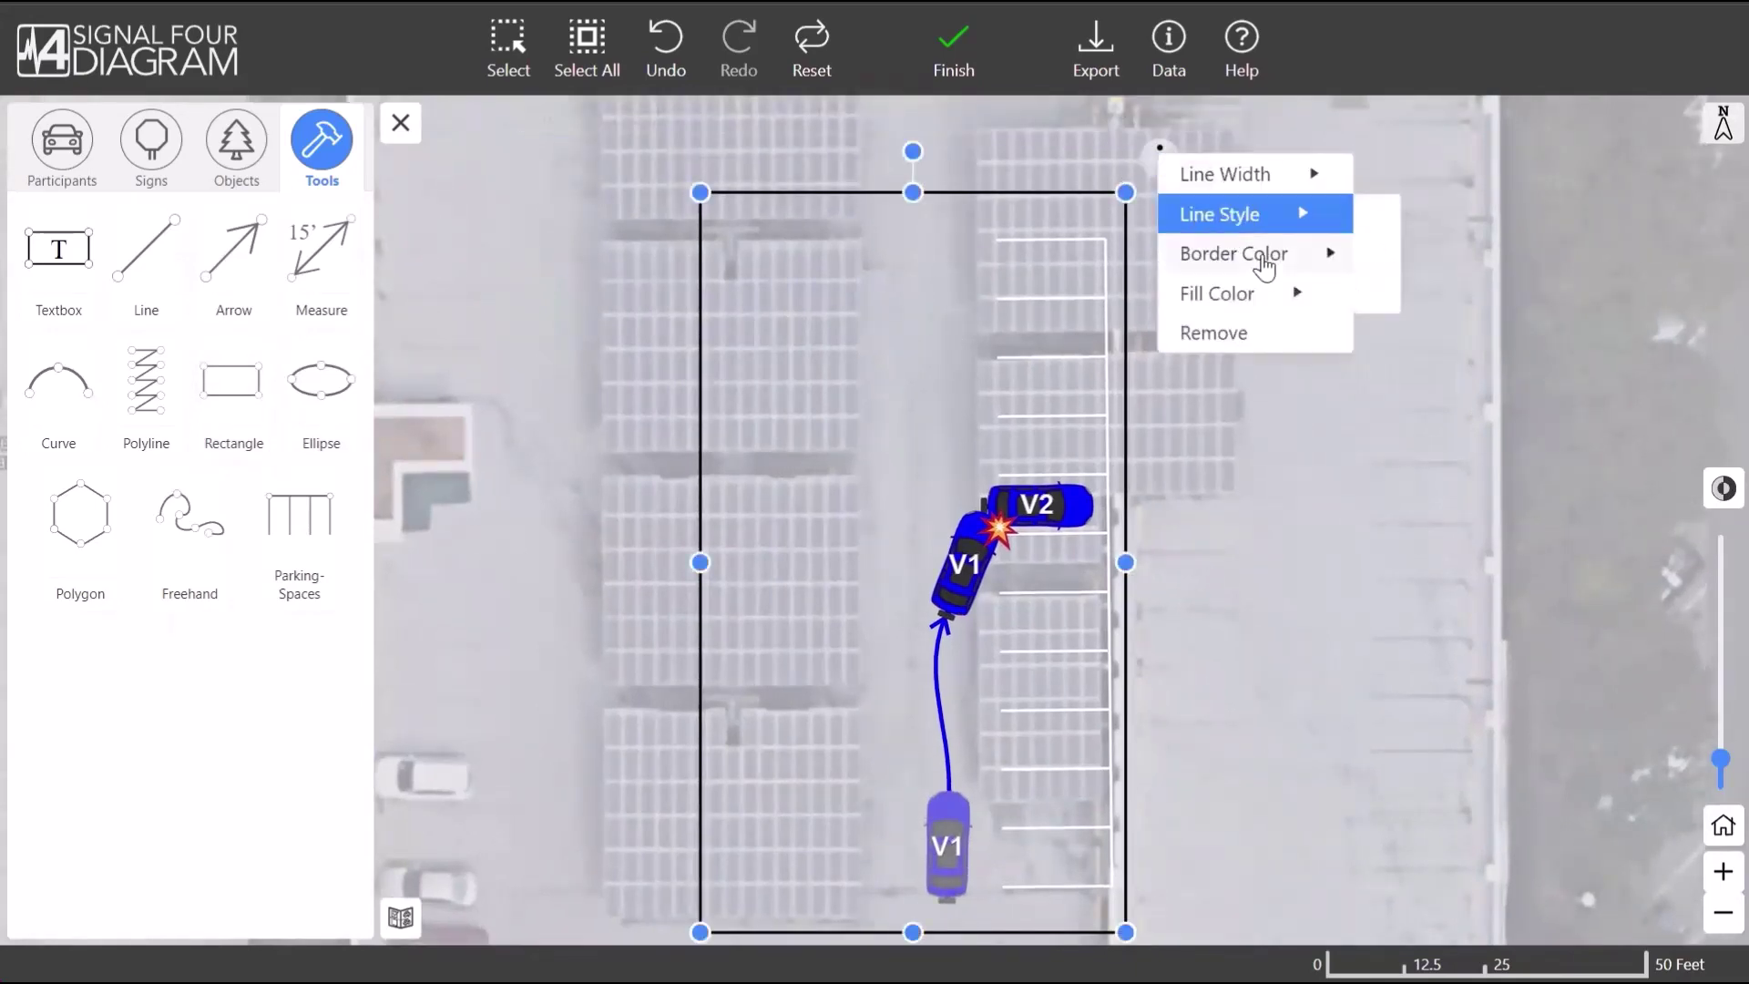
click(1257, 255)
click(1426, 223)
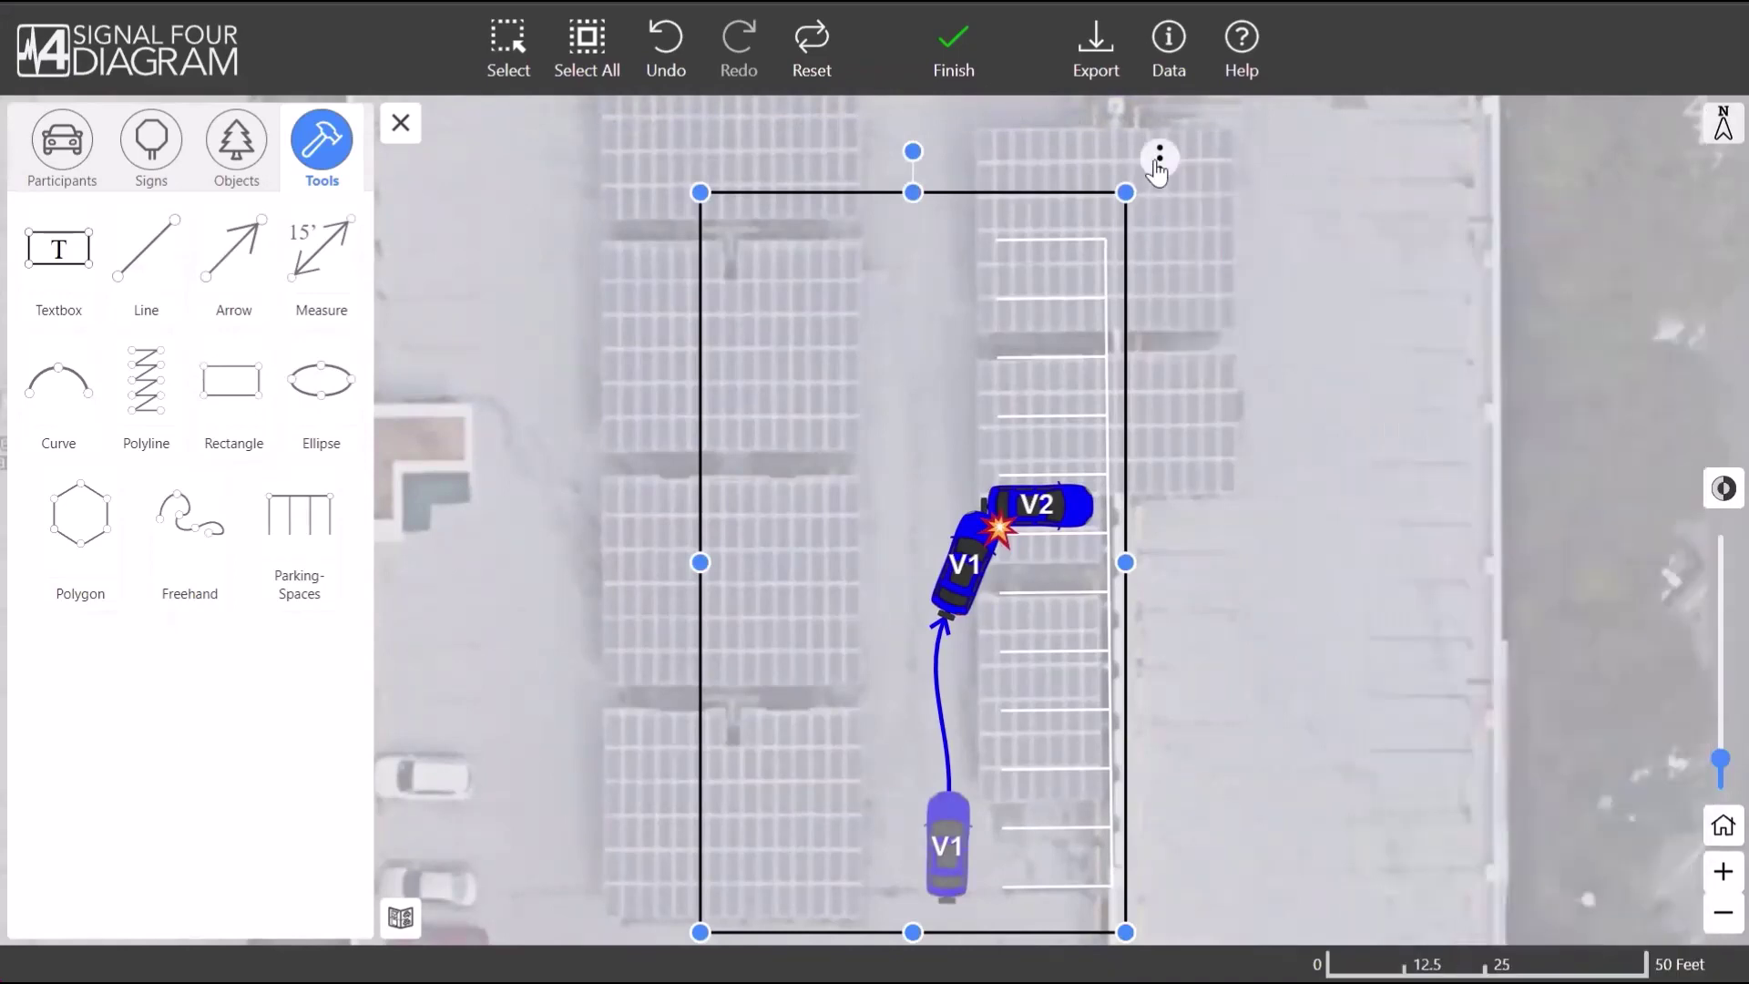
click(1158, 154)
click(1290, 302)
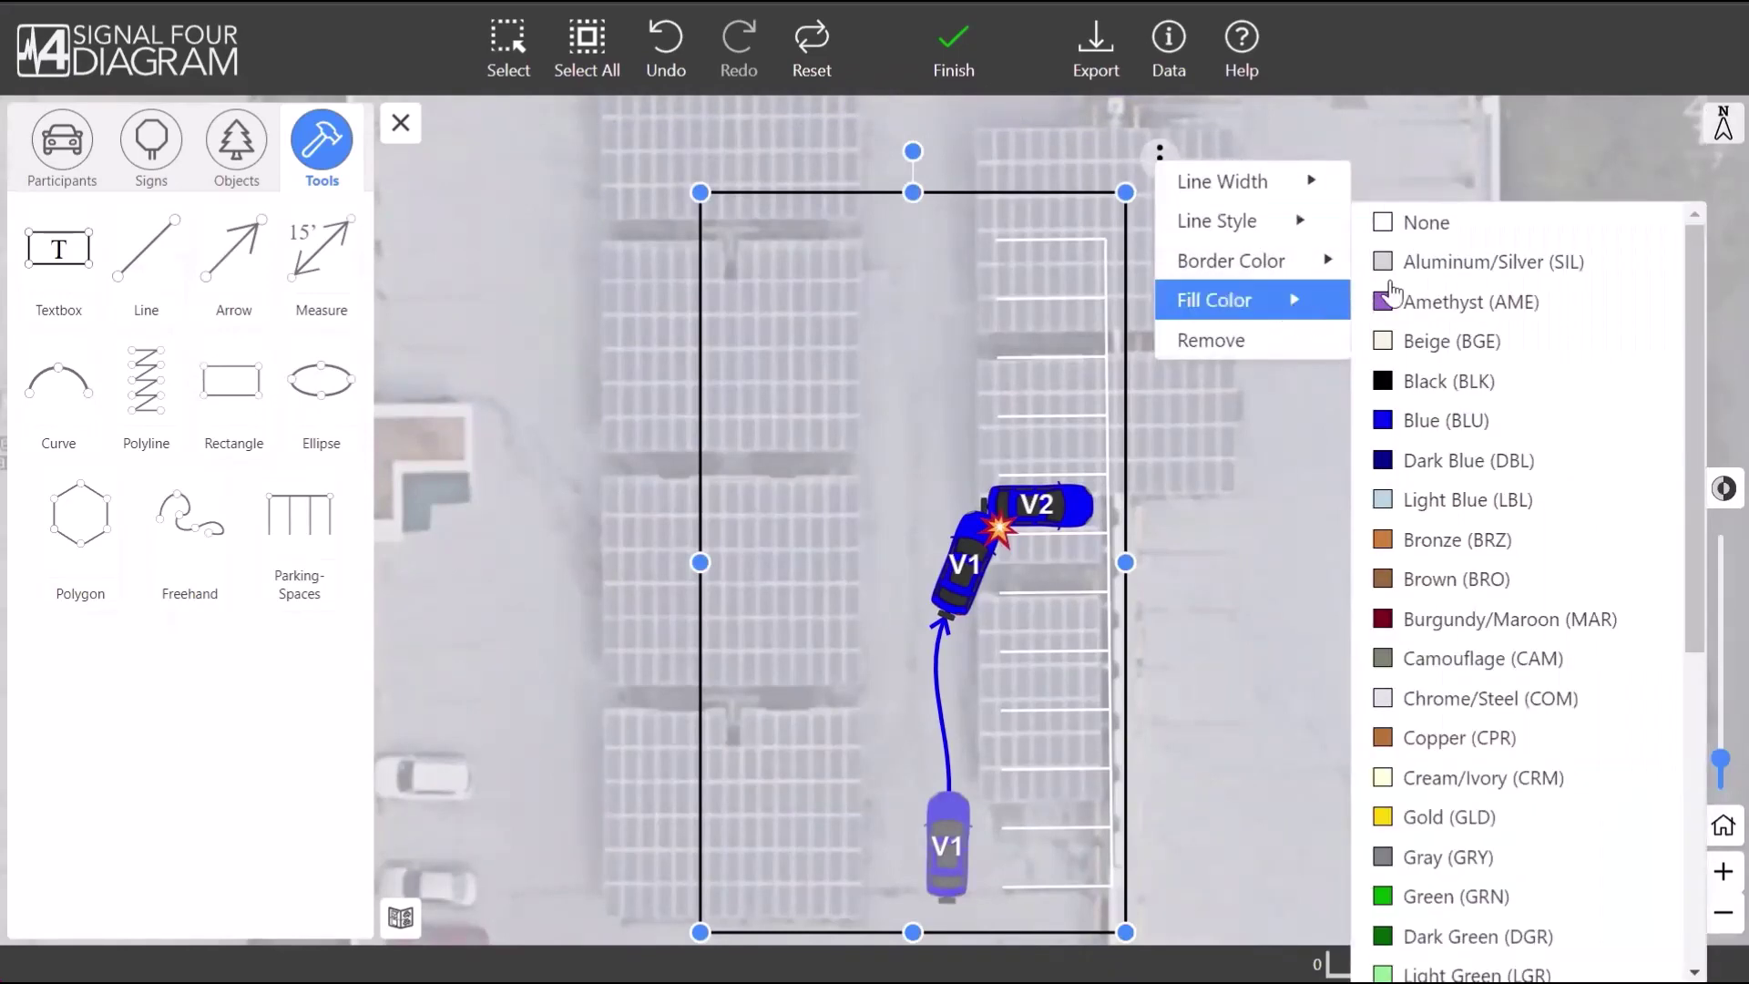
click(1421, 270)
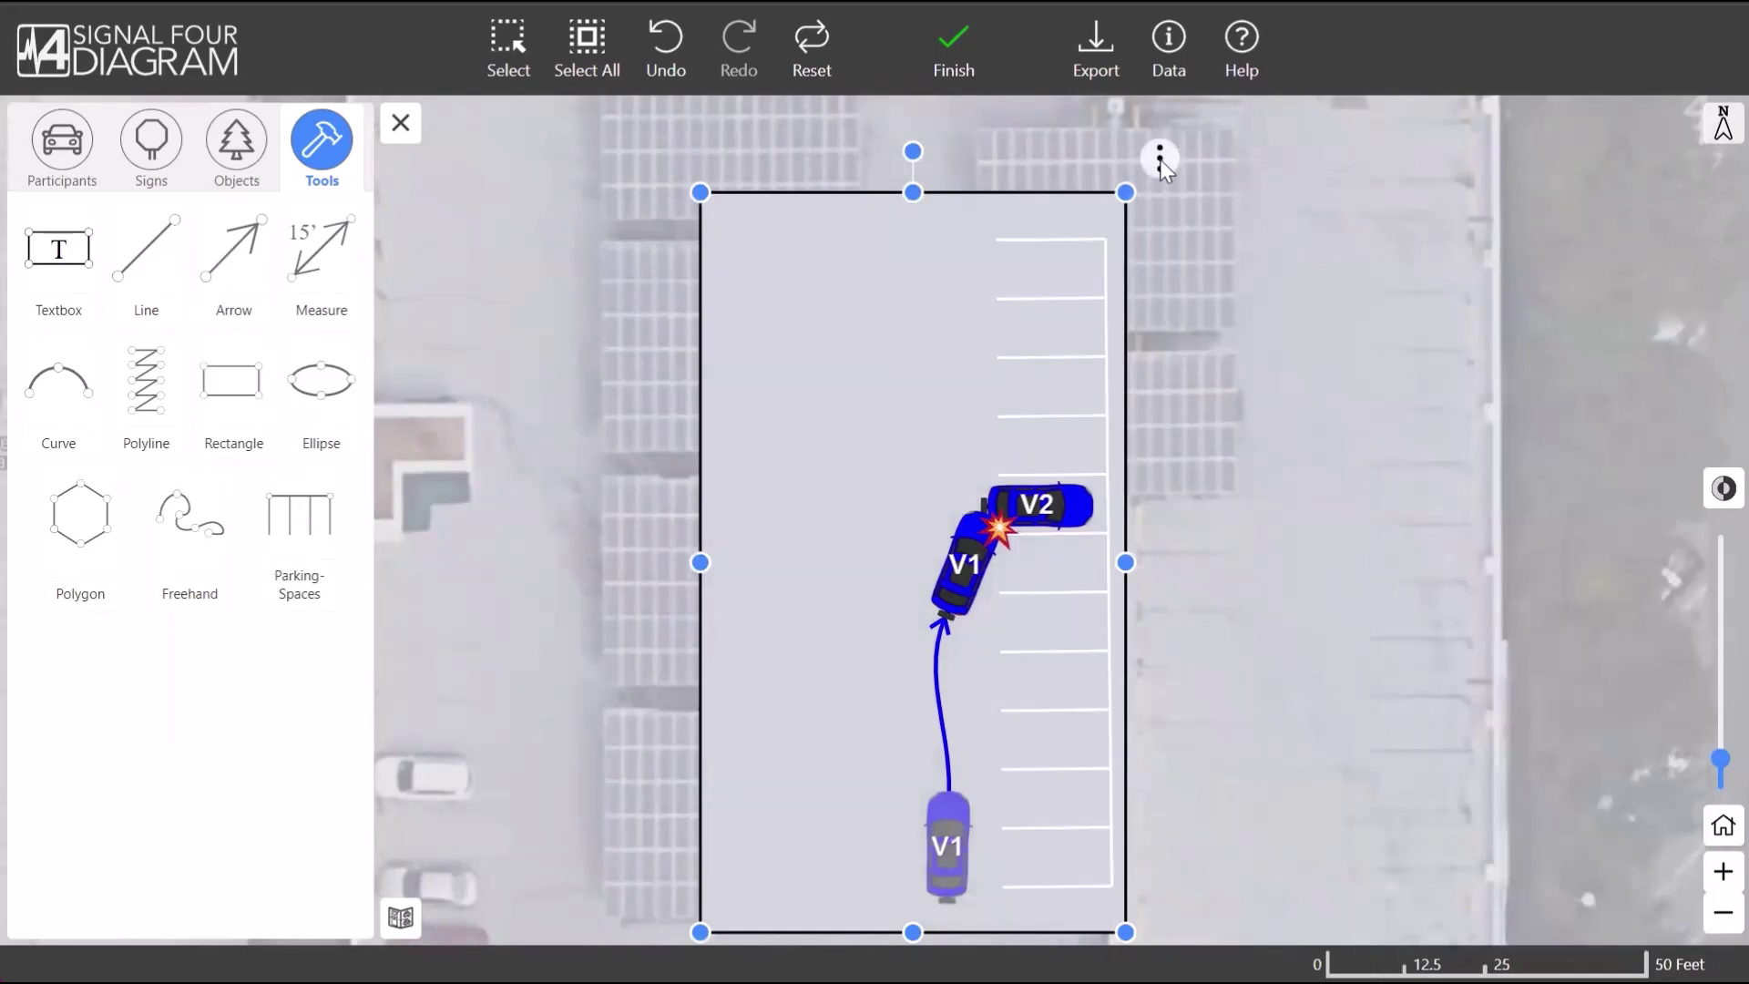
- Set the rectangle's border color to None
click(1160, 160)
click(1262, 262)
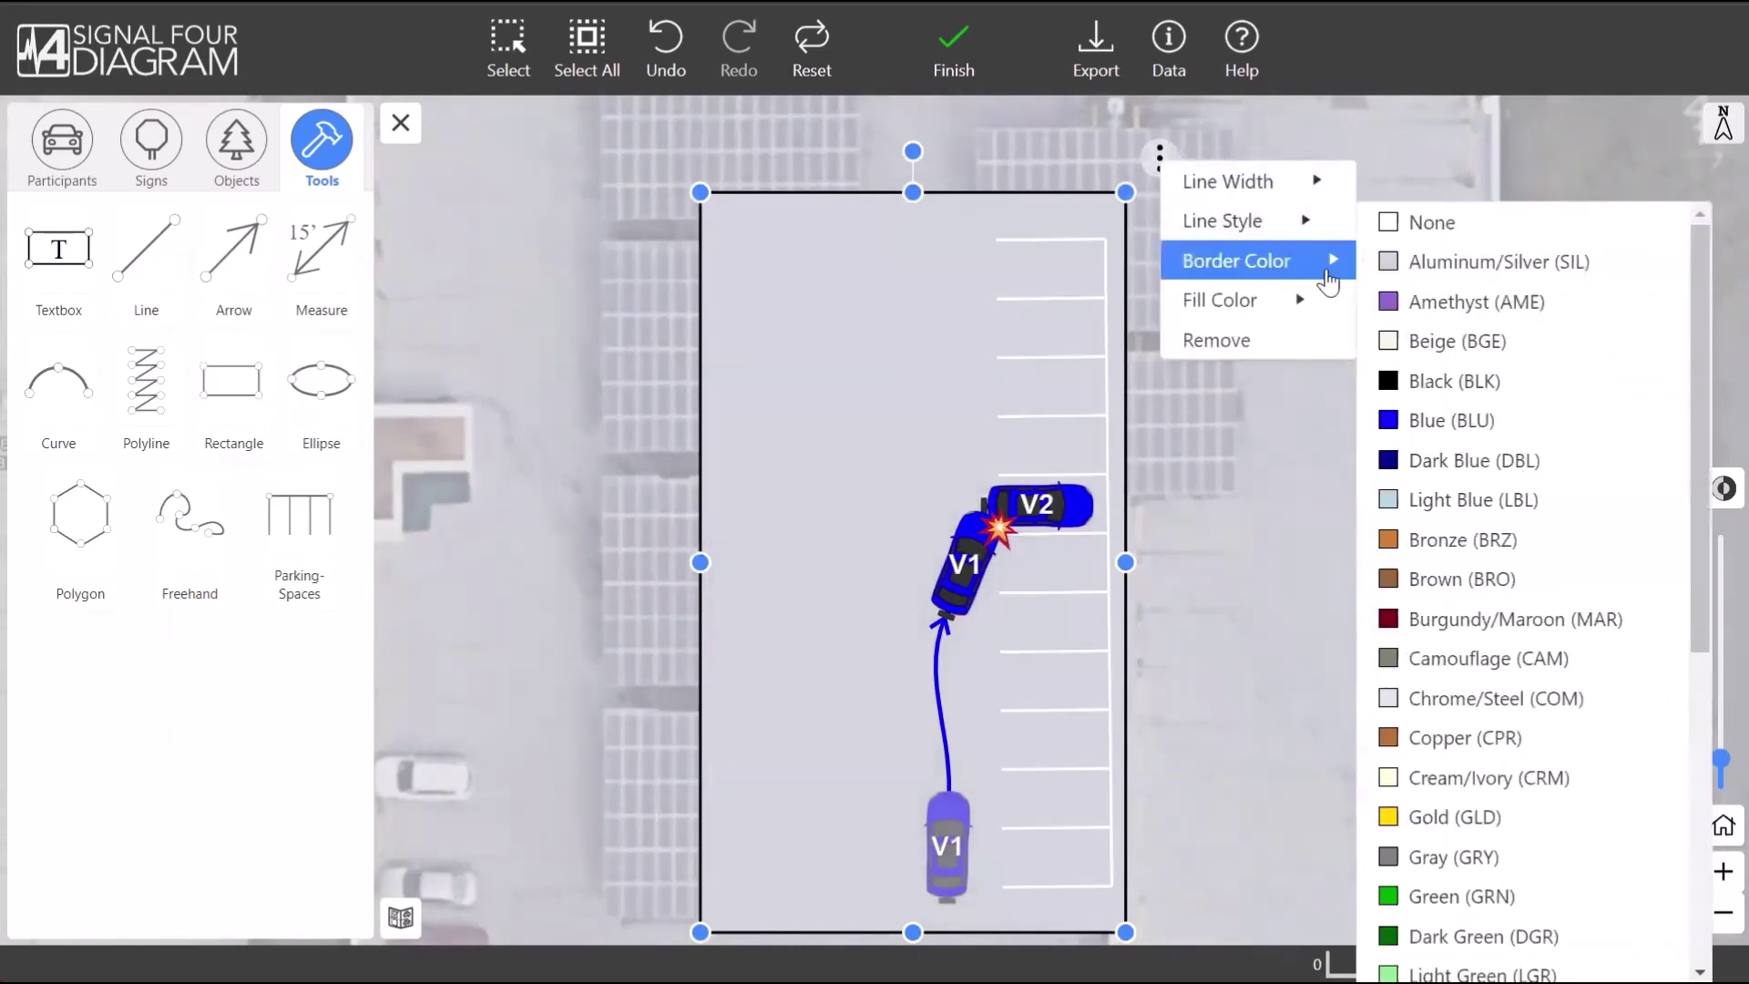
click(1399, 238)
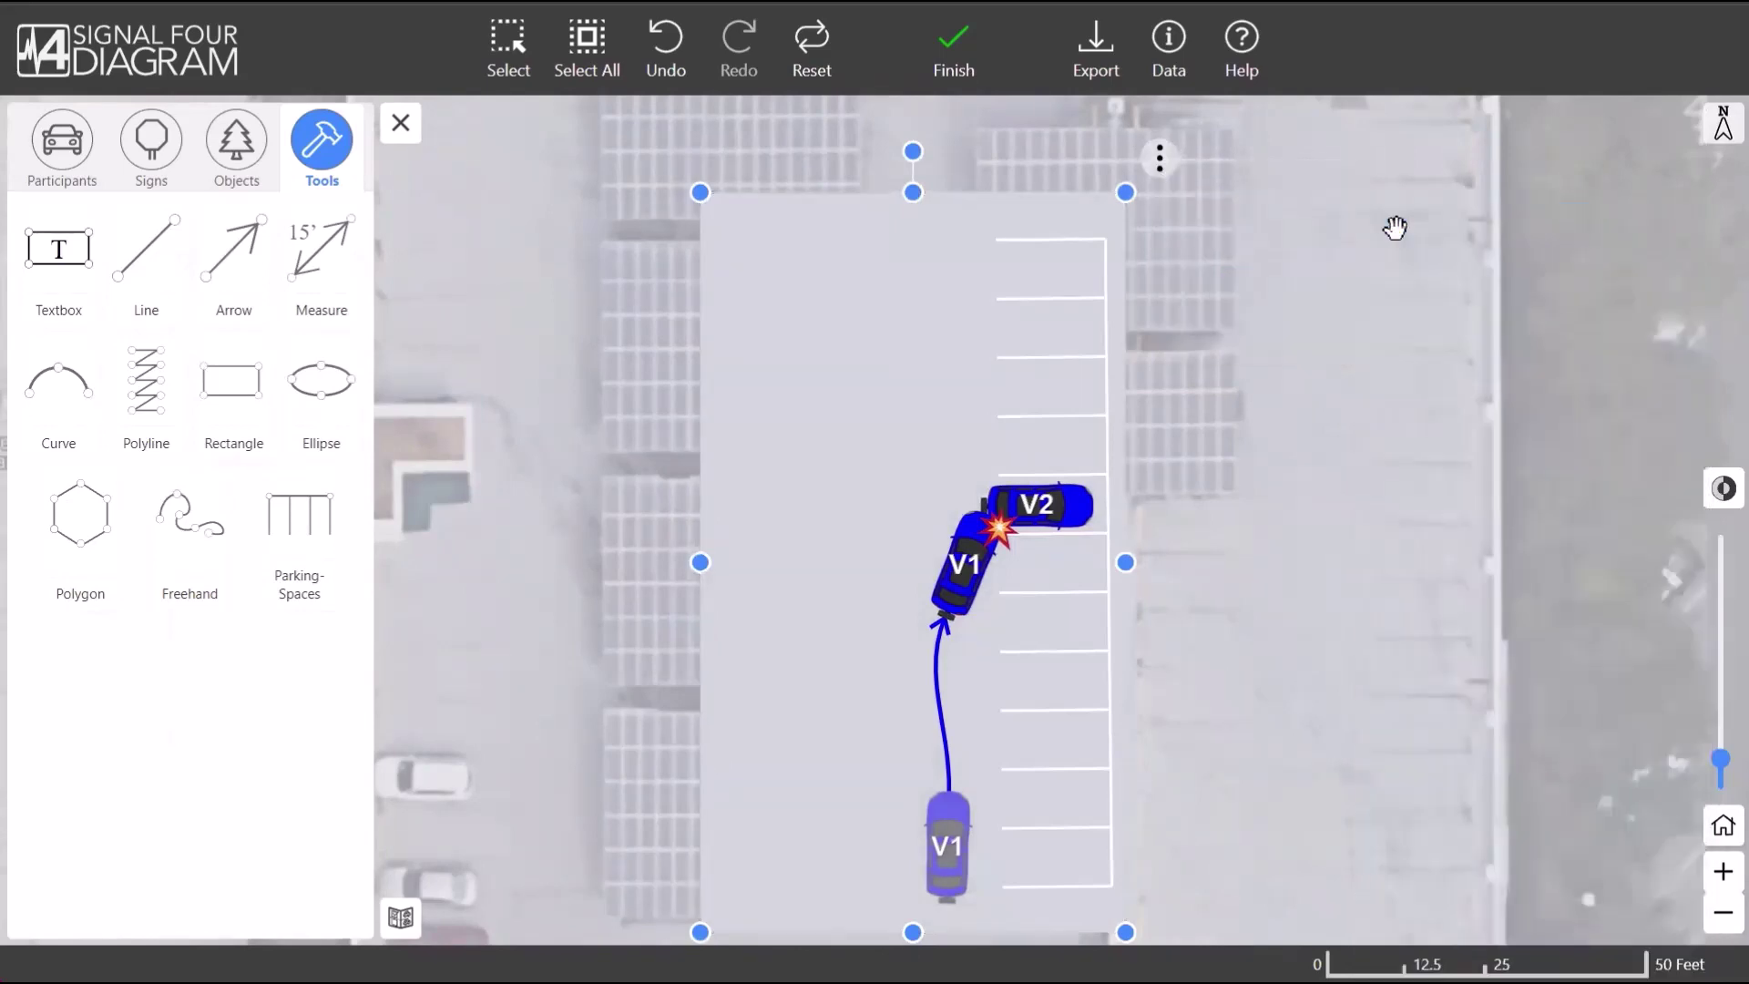
- Add a "2nd Floor" text box, shrink it to fit the text, and place it in the rectangle's northwest corner
click(56, 297)
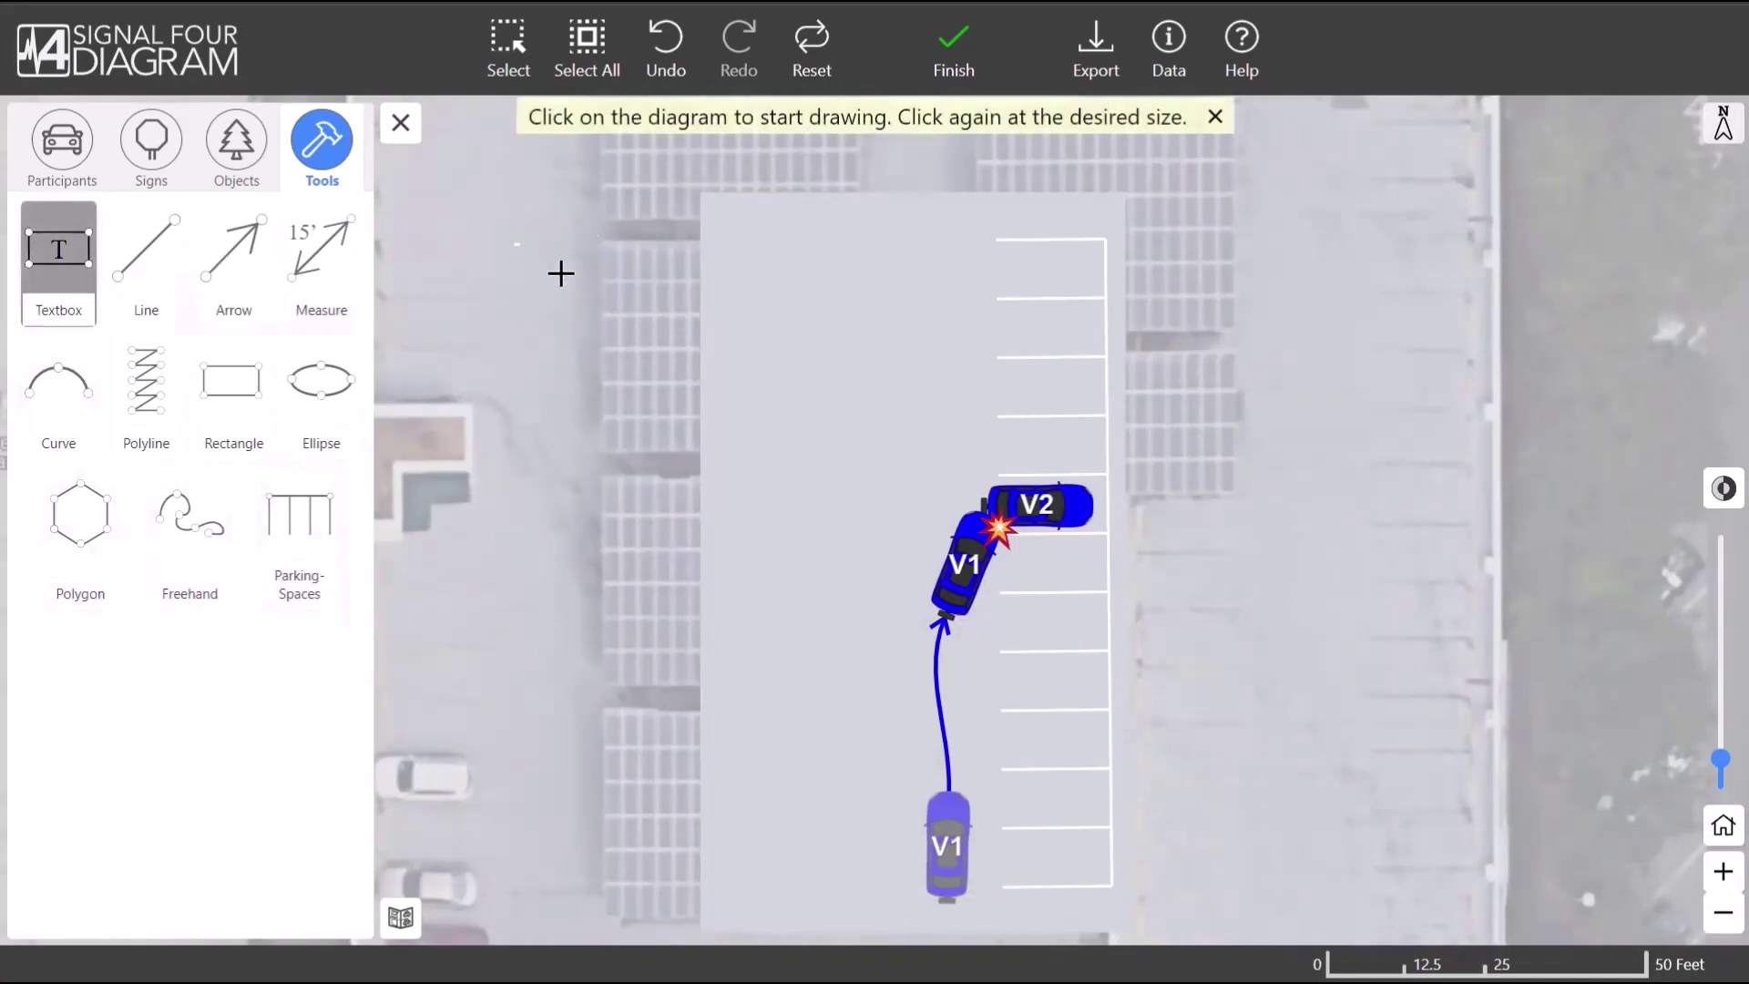
click(671, 328)
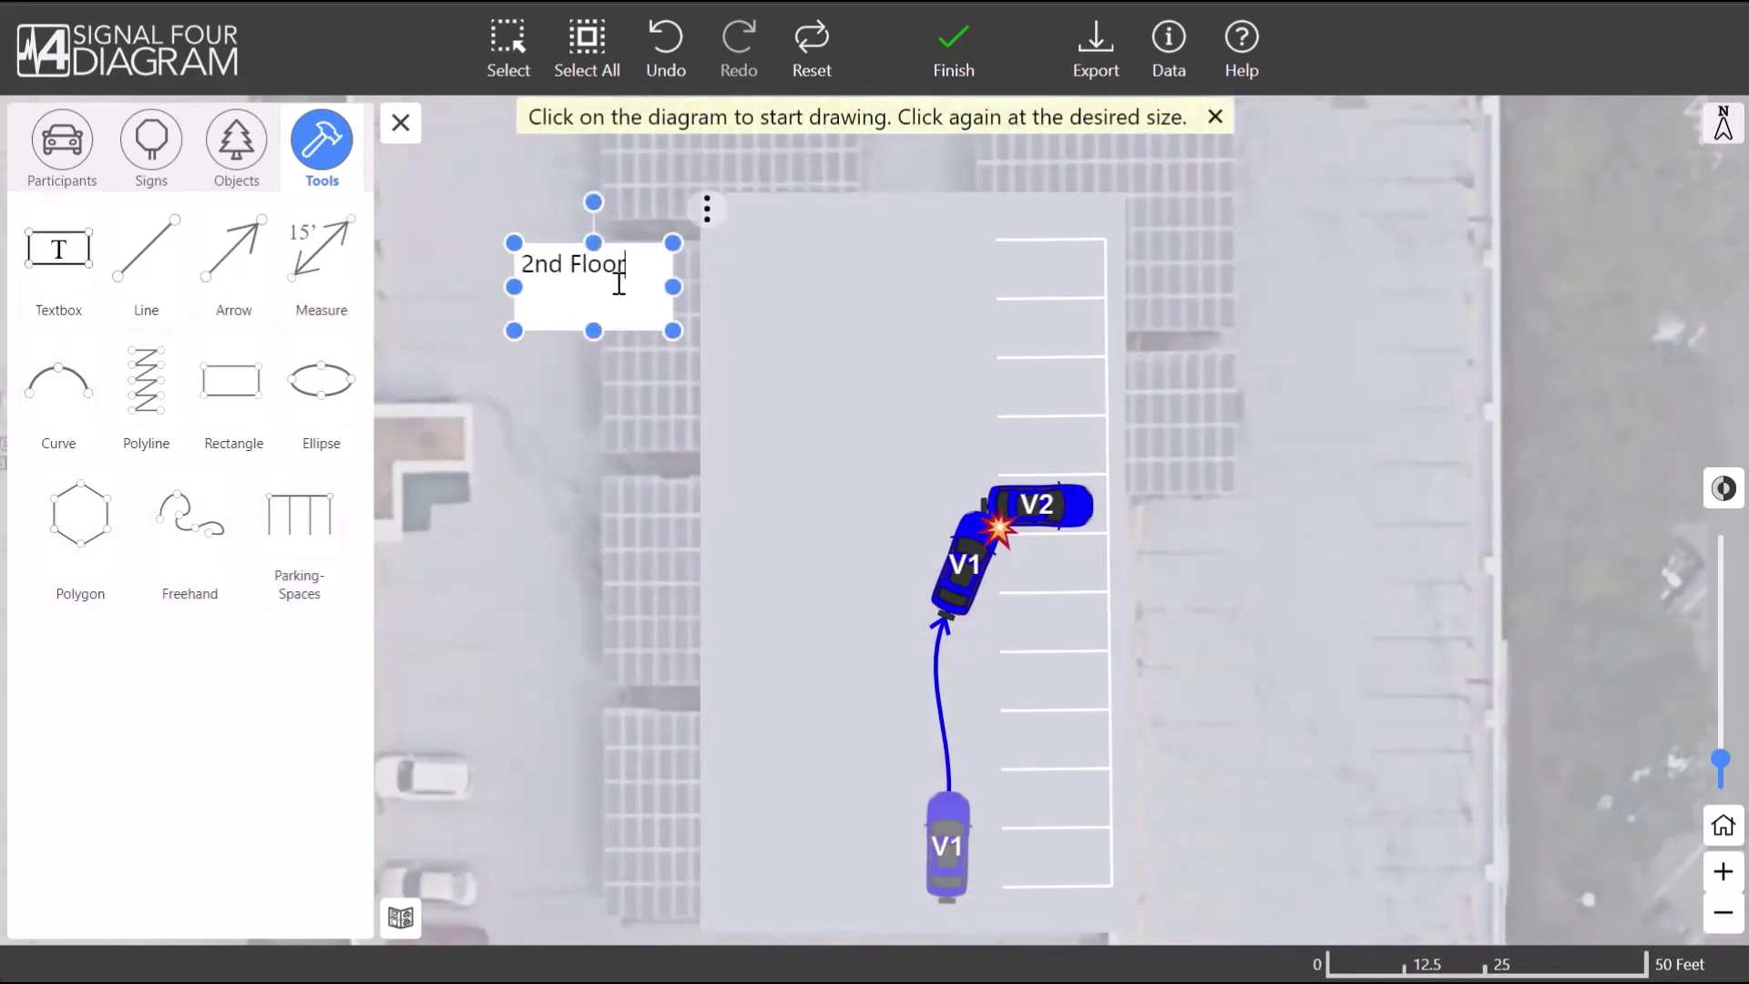
mouse_move(672, 331)
mouse_down()
mouse_move(632, 288)
mouse_move(816, 255)
mouse_up()
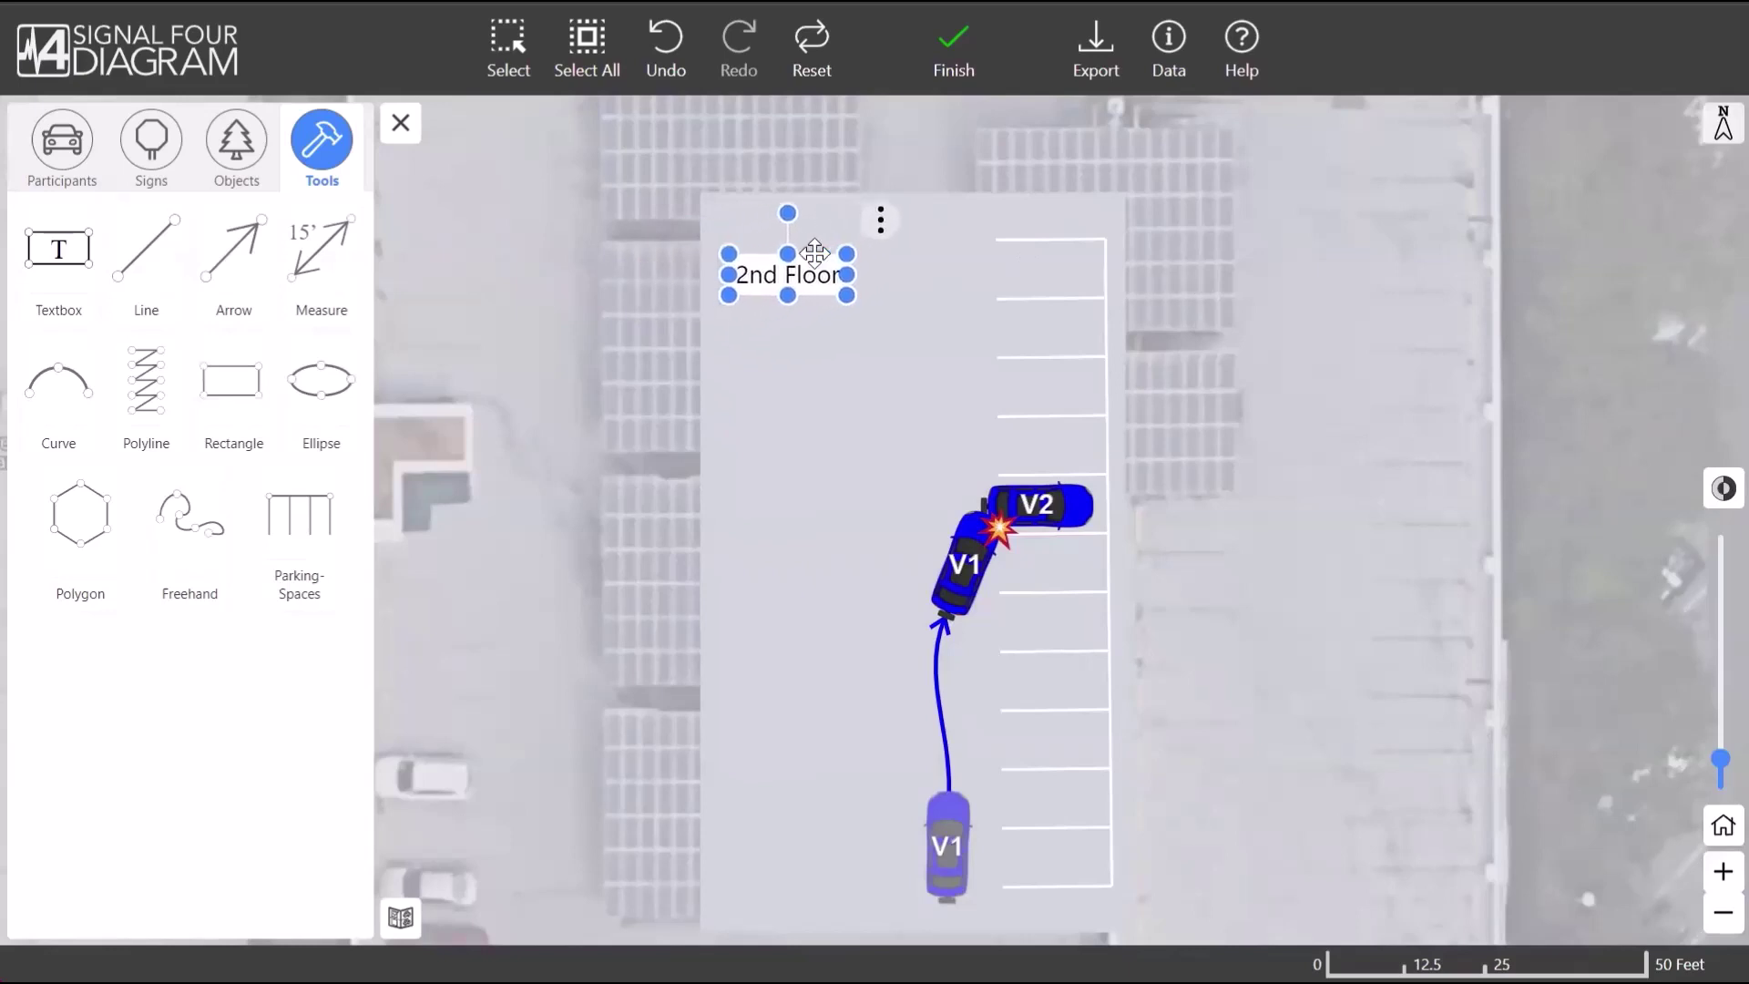
click(1275, 290)
drag(1301, 352, 1318, 319)
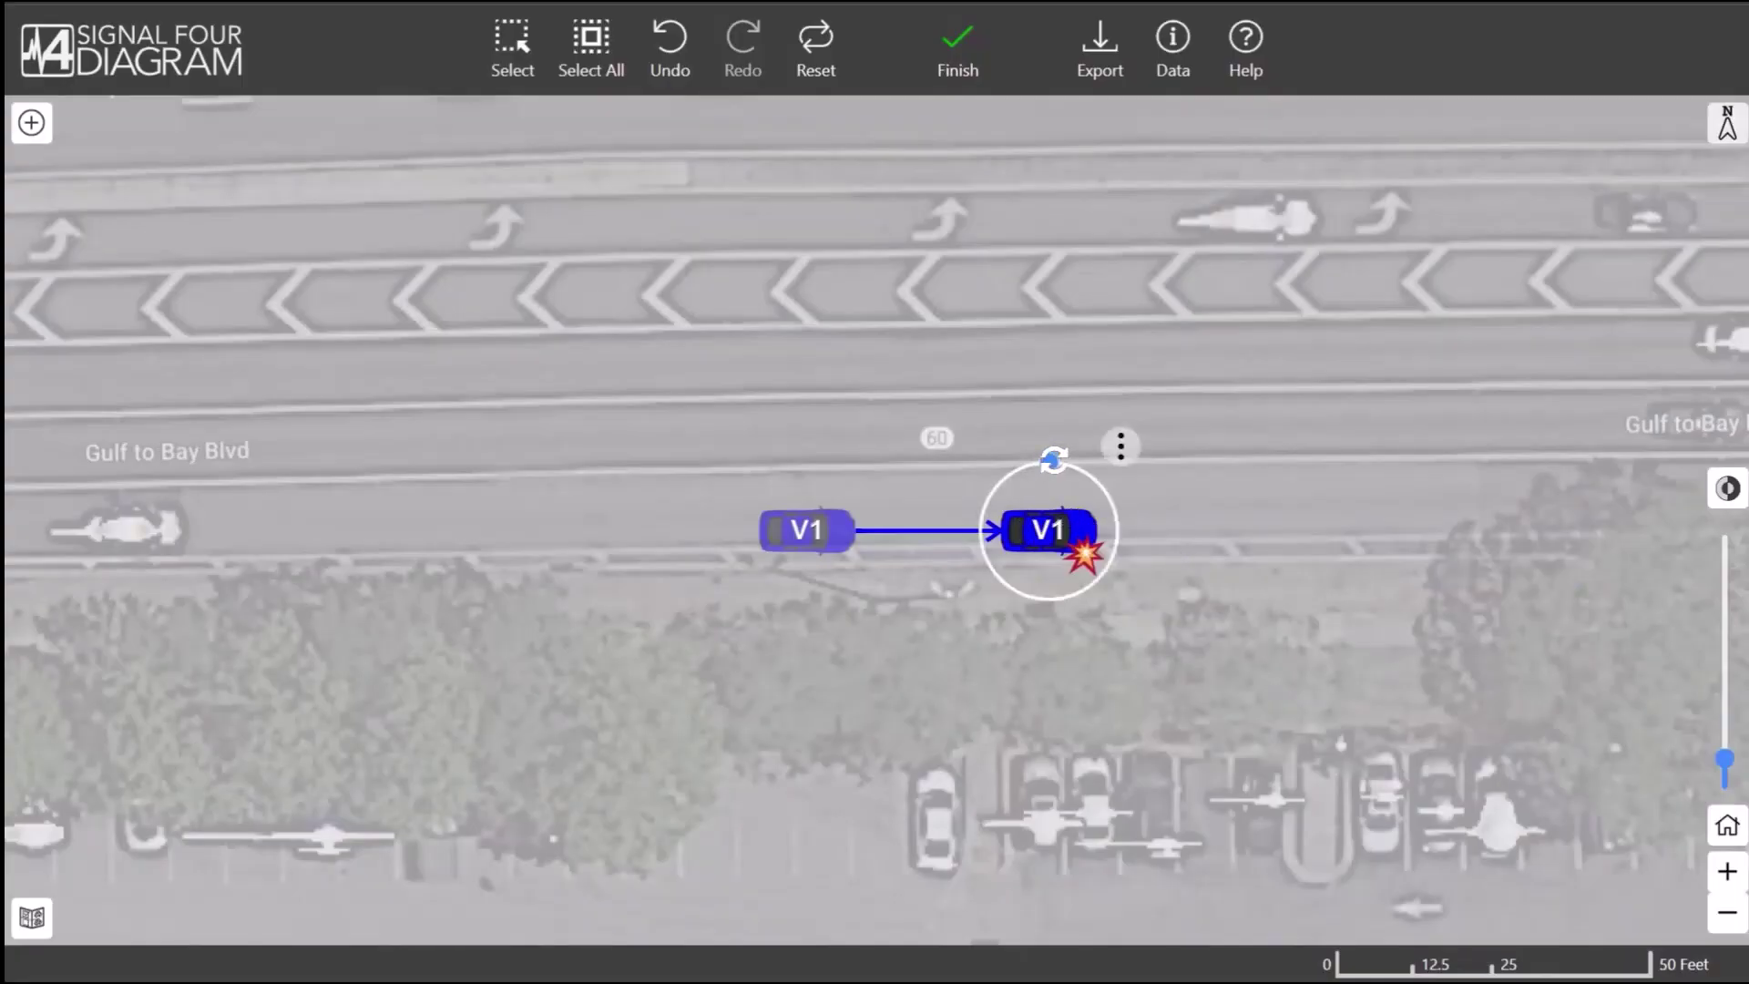
- Rotate V1's collision position slightly clockwise toward the roadside and shift both V1 positions slightly north in the lane
mouse_move(1054, 460)
mouse_down()
mouse_move(1073, 451)
mouse_move(1076, 467)
mouse_up()
drag(1045, 539, 1026, 530)
drag(816, 524, 827, 511)
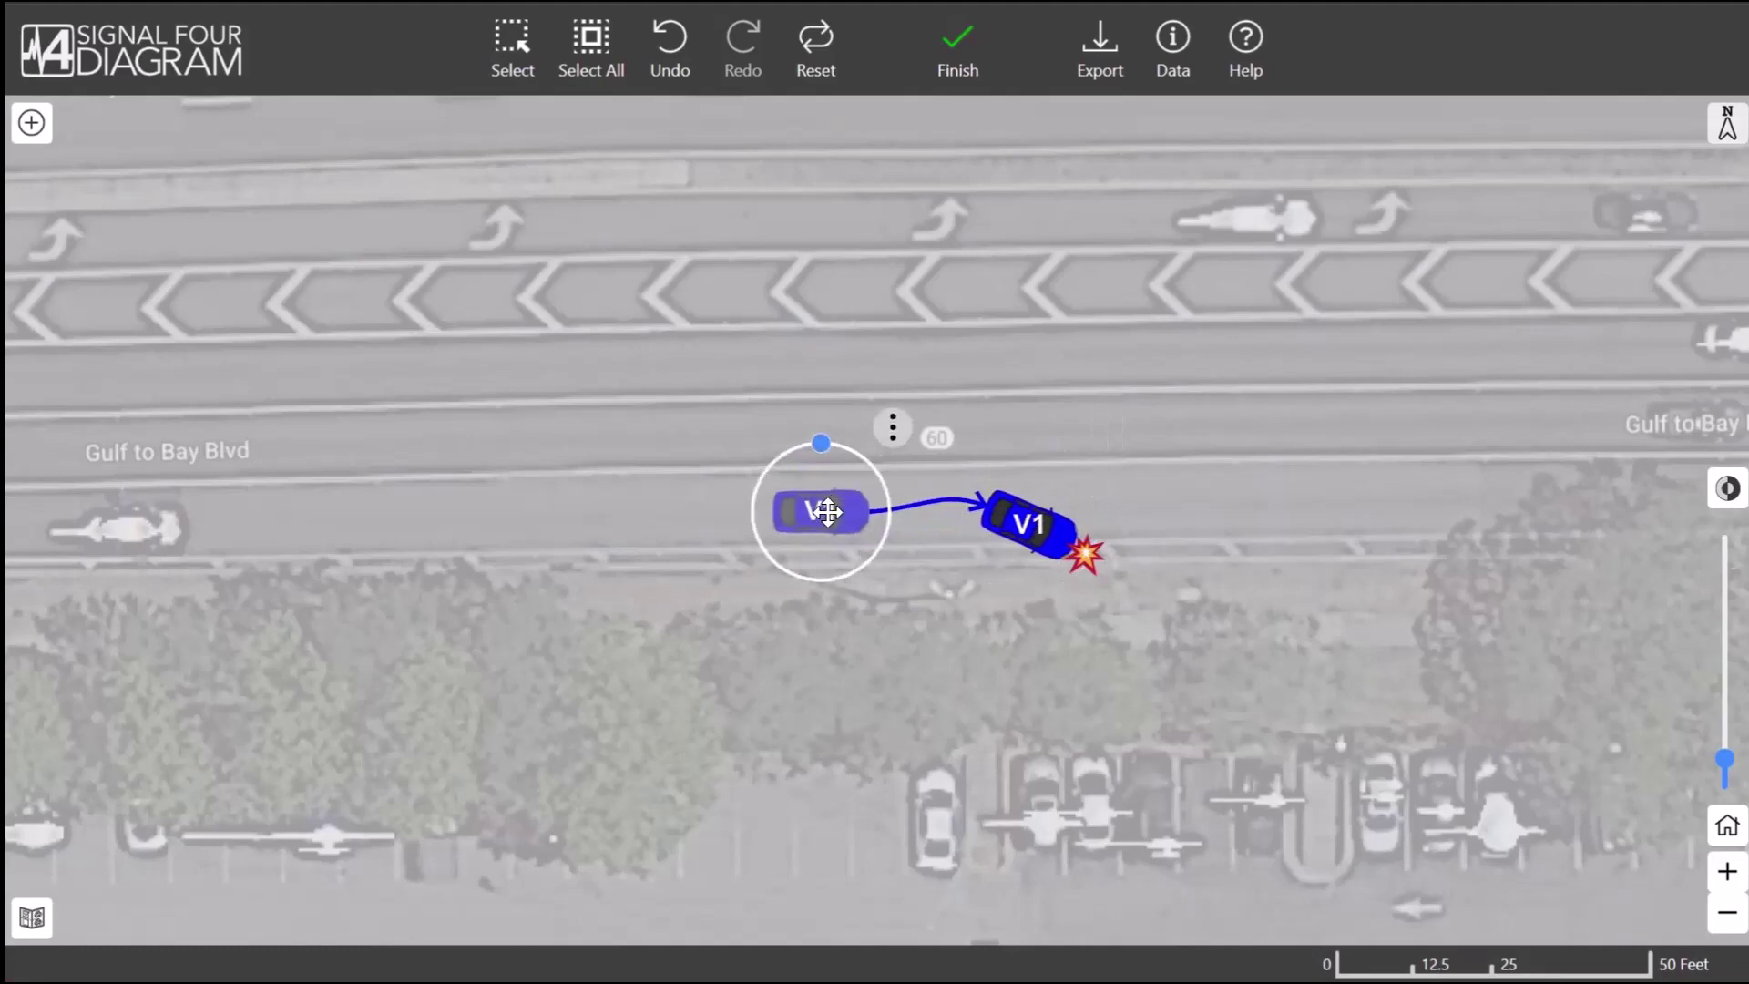
- Add an earlier V1 position west of the first one and place it slightly farther north in the lane
click(893, 429)
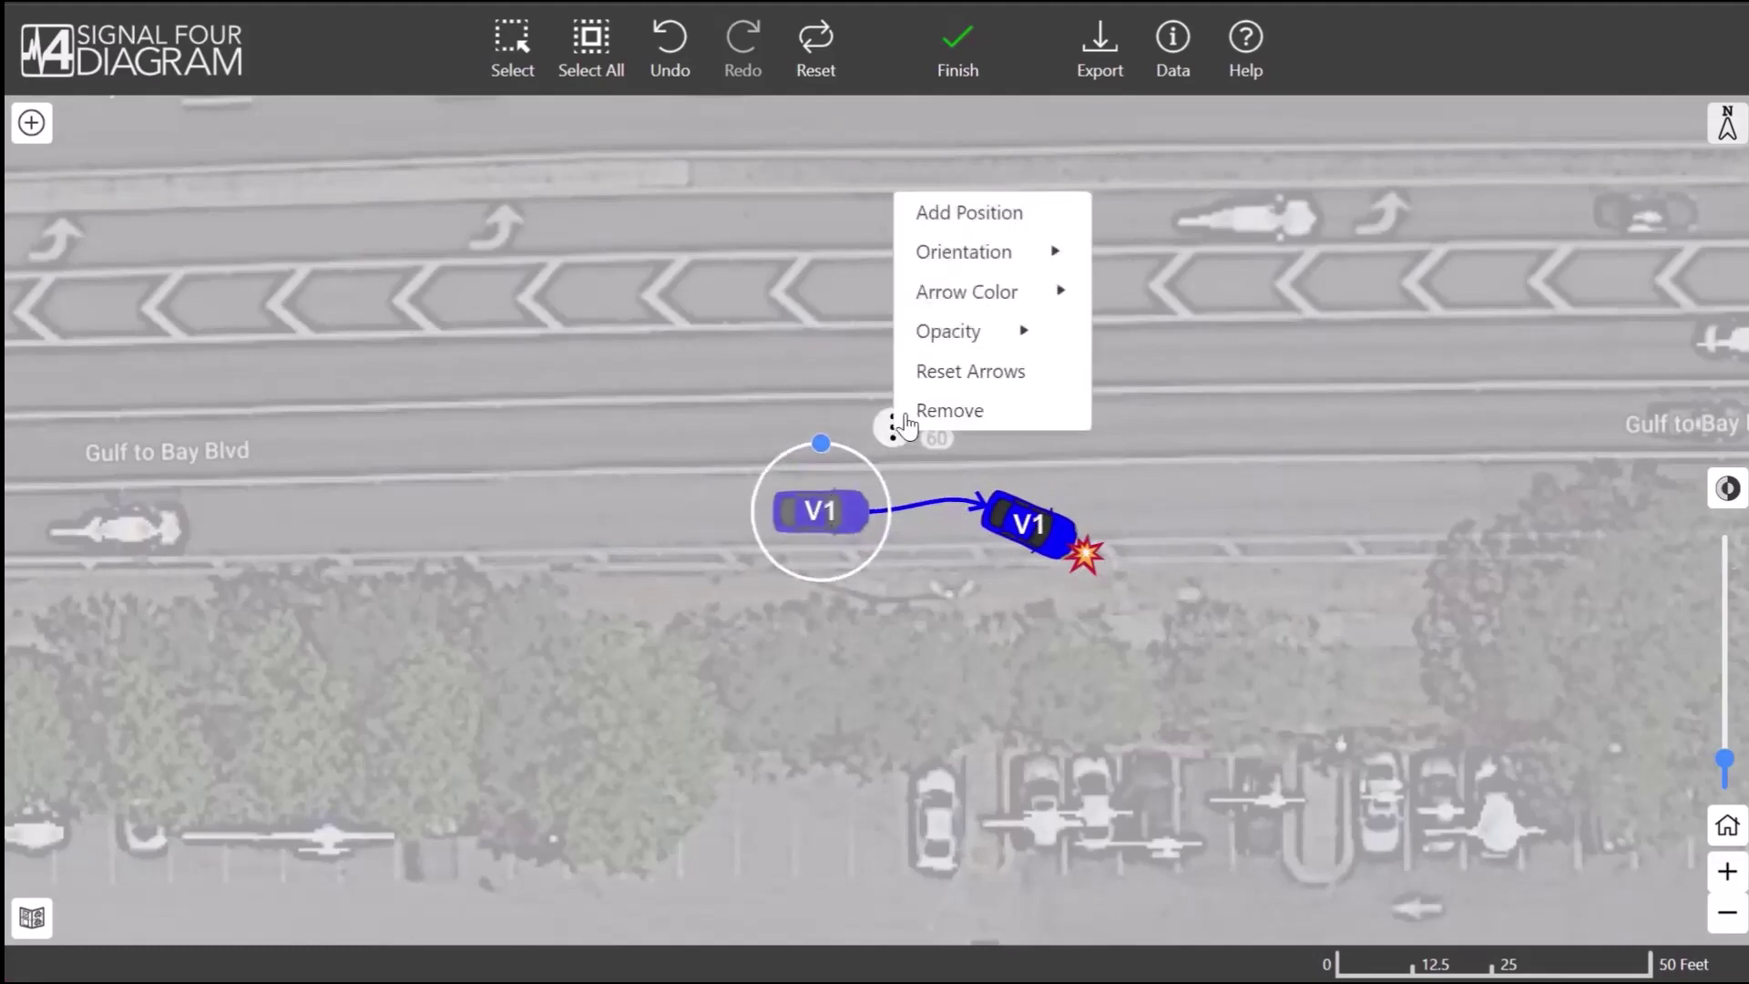
click(977, 219)
click(575, 512)
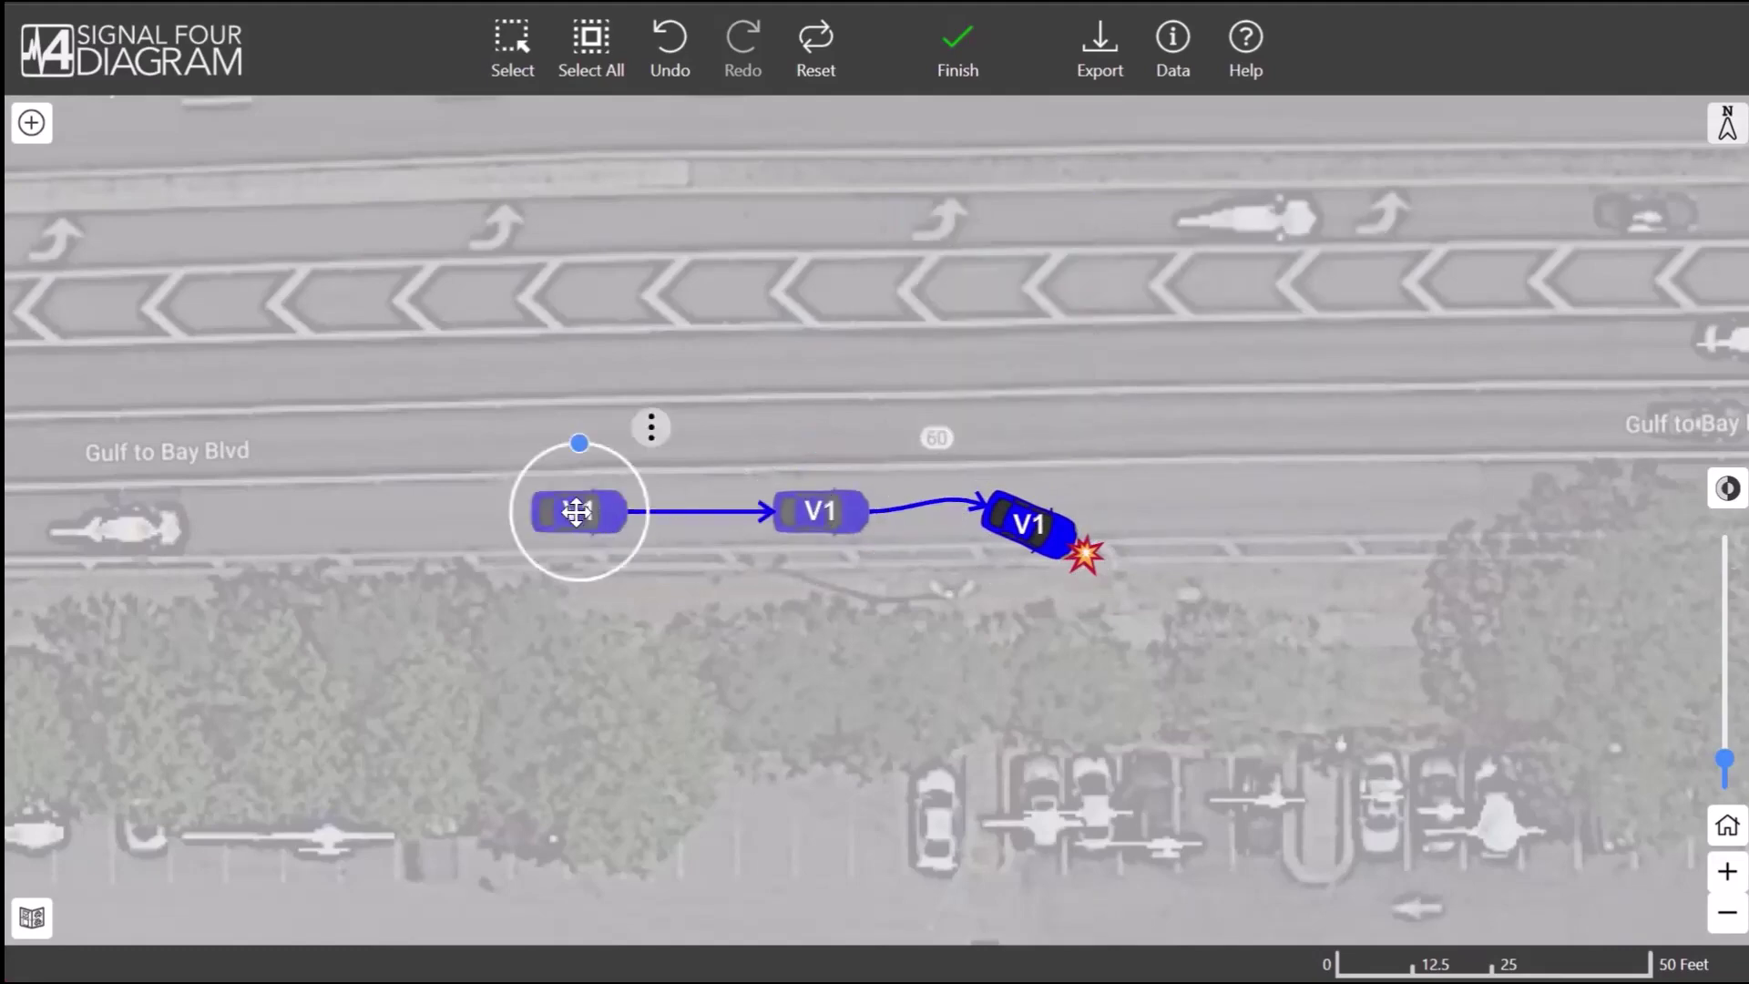
drag(575, 512, 564, 495)
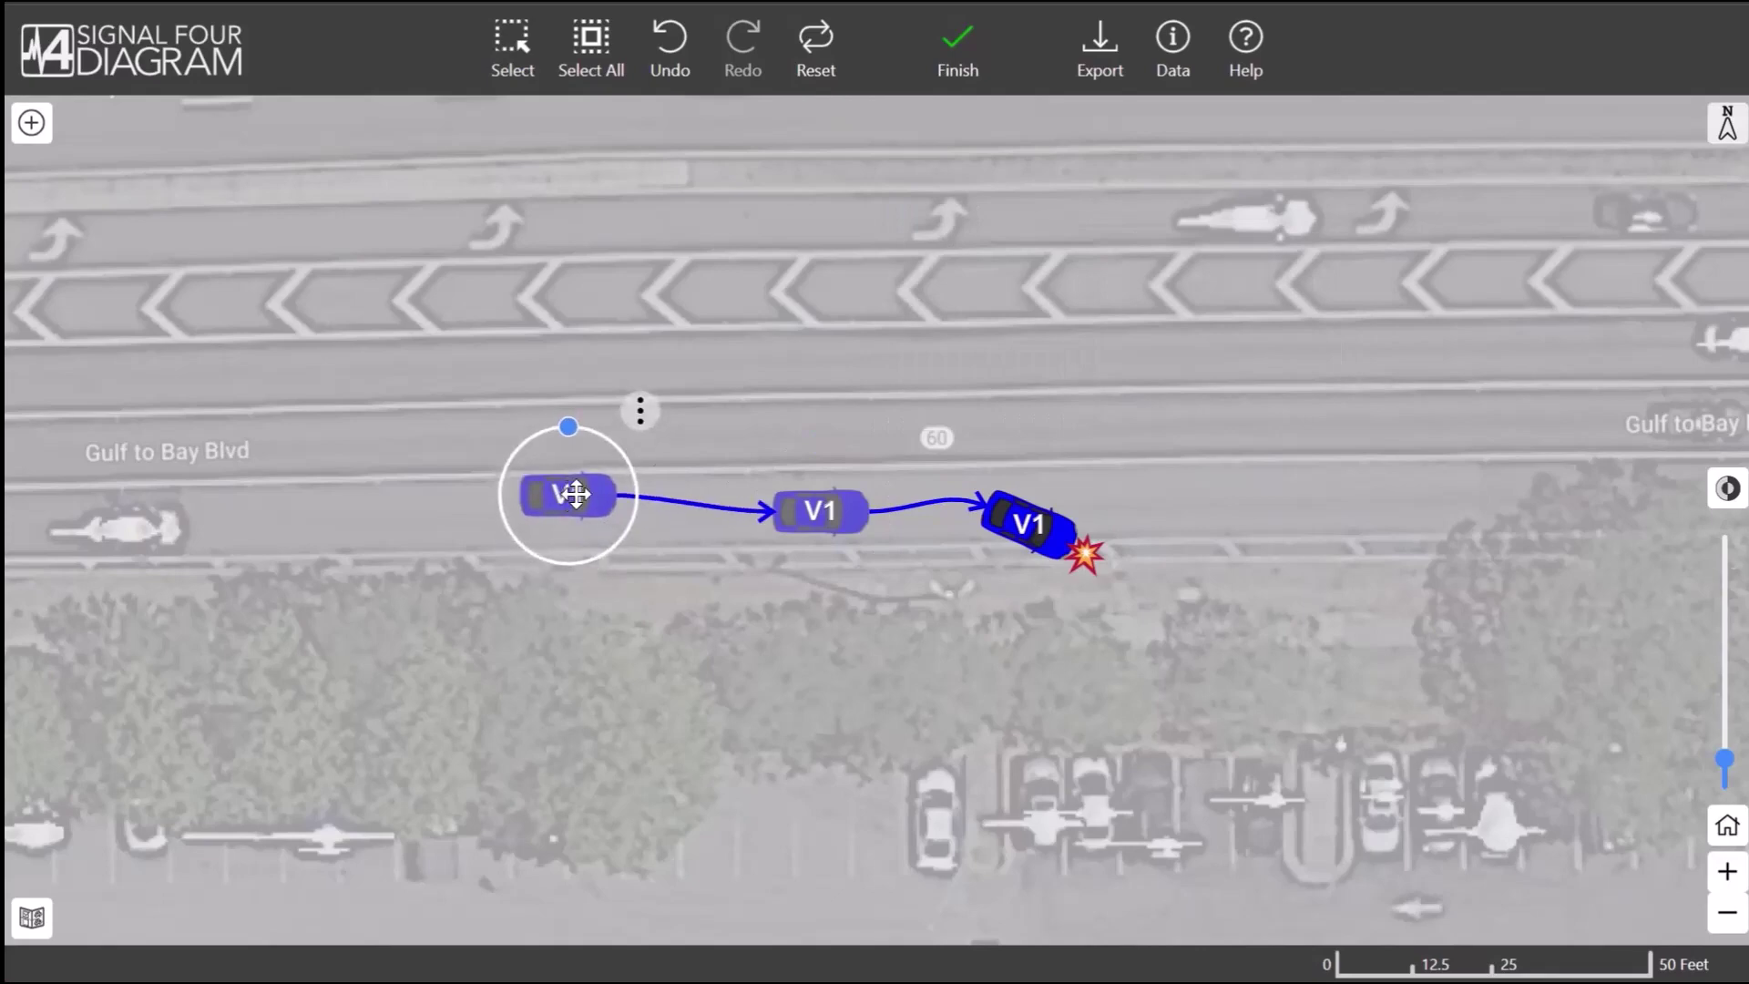
- Move V1's middle position toward the south lane edge and nudge its collision position slightly west
click(801, 515)
drag(802, 514, 811, 529)
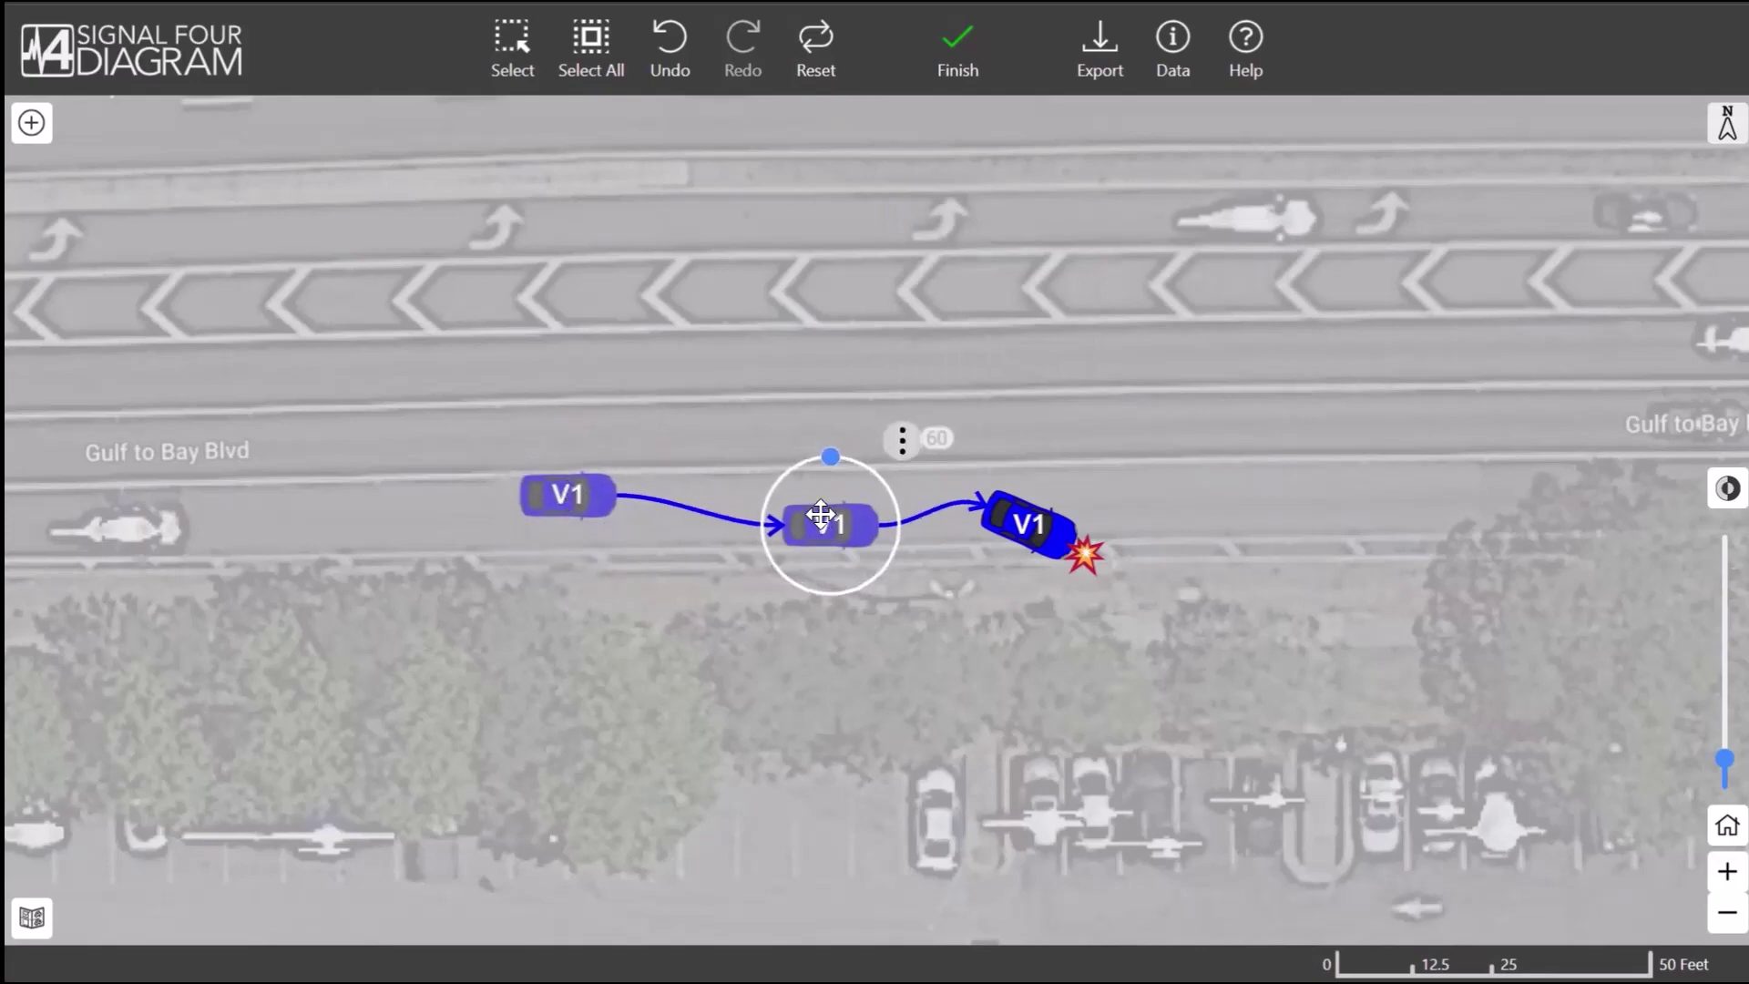
click(1130, 434)
click(1031, 539)
drag(1031, 539, 1018, 538)
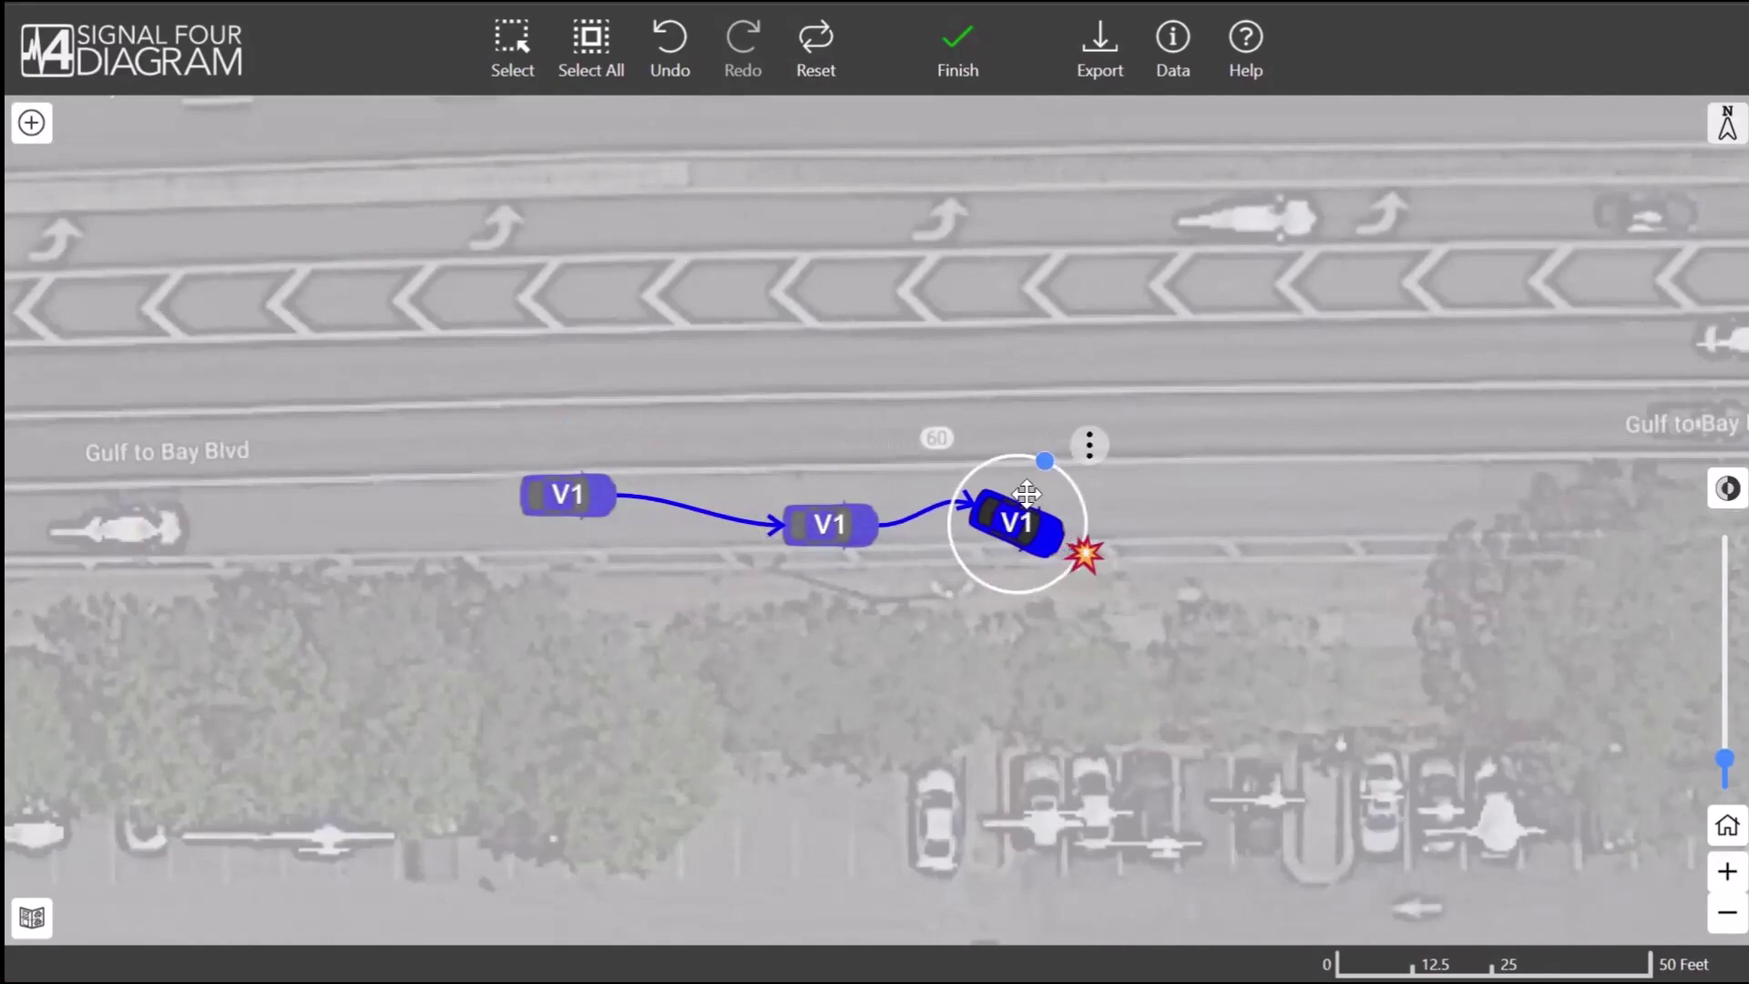
- Add a post-collision V1 position among the trees south of the collision marker and rotate it counterclockwise to face northeast
click(1090, 447)
click(1200, 225)
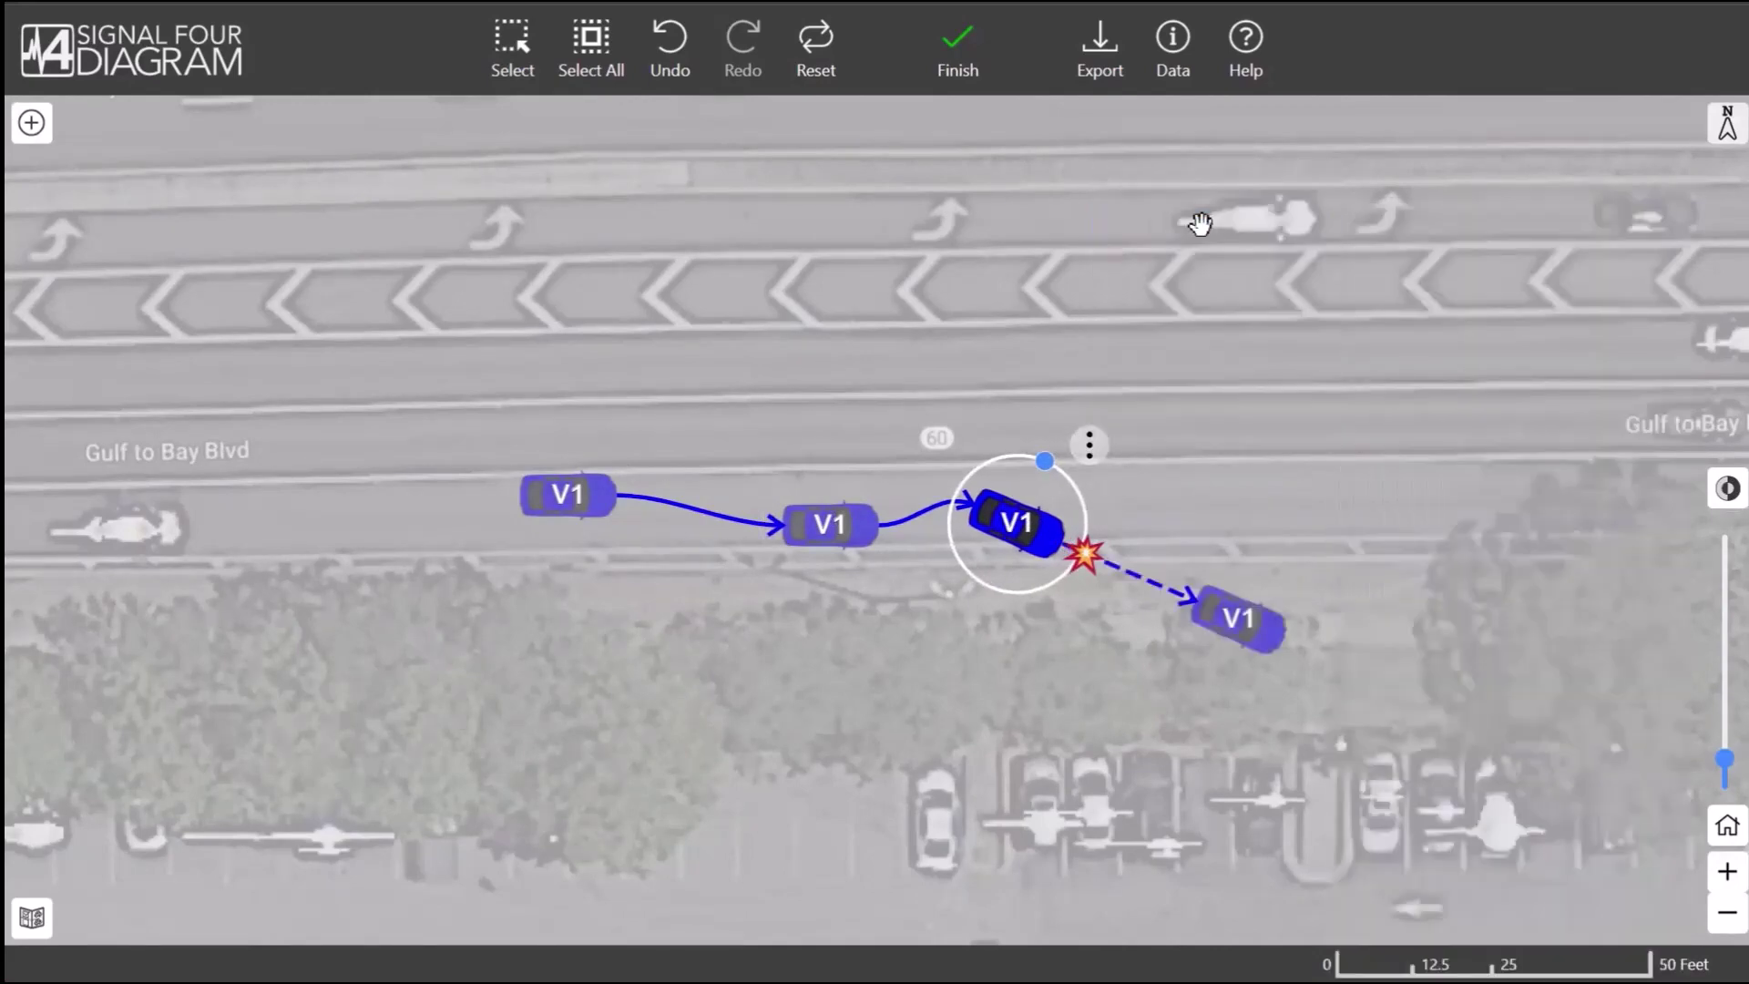
click(1194, 642)
drag(1194, 642, 1048, 688)
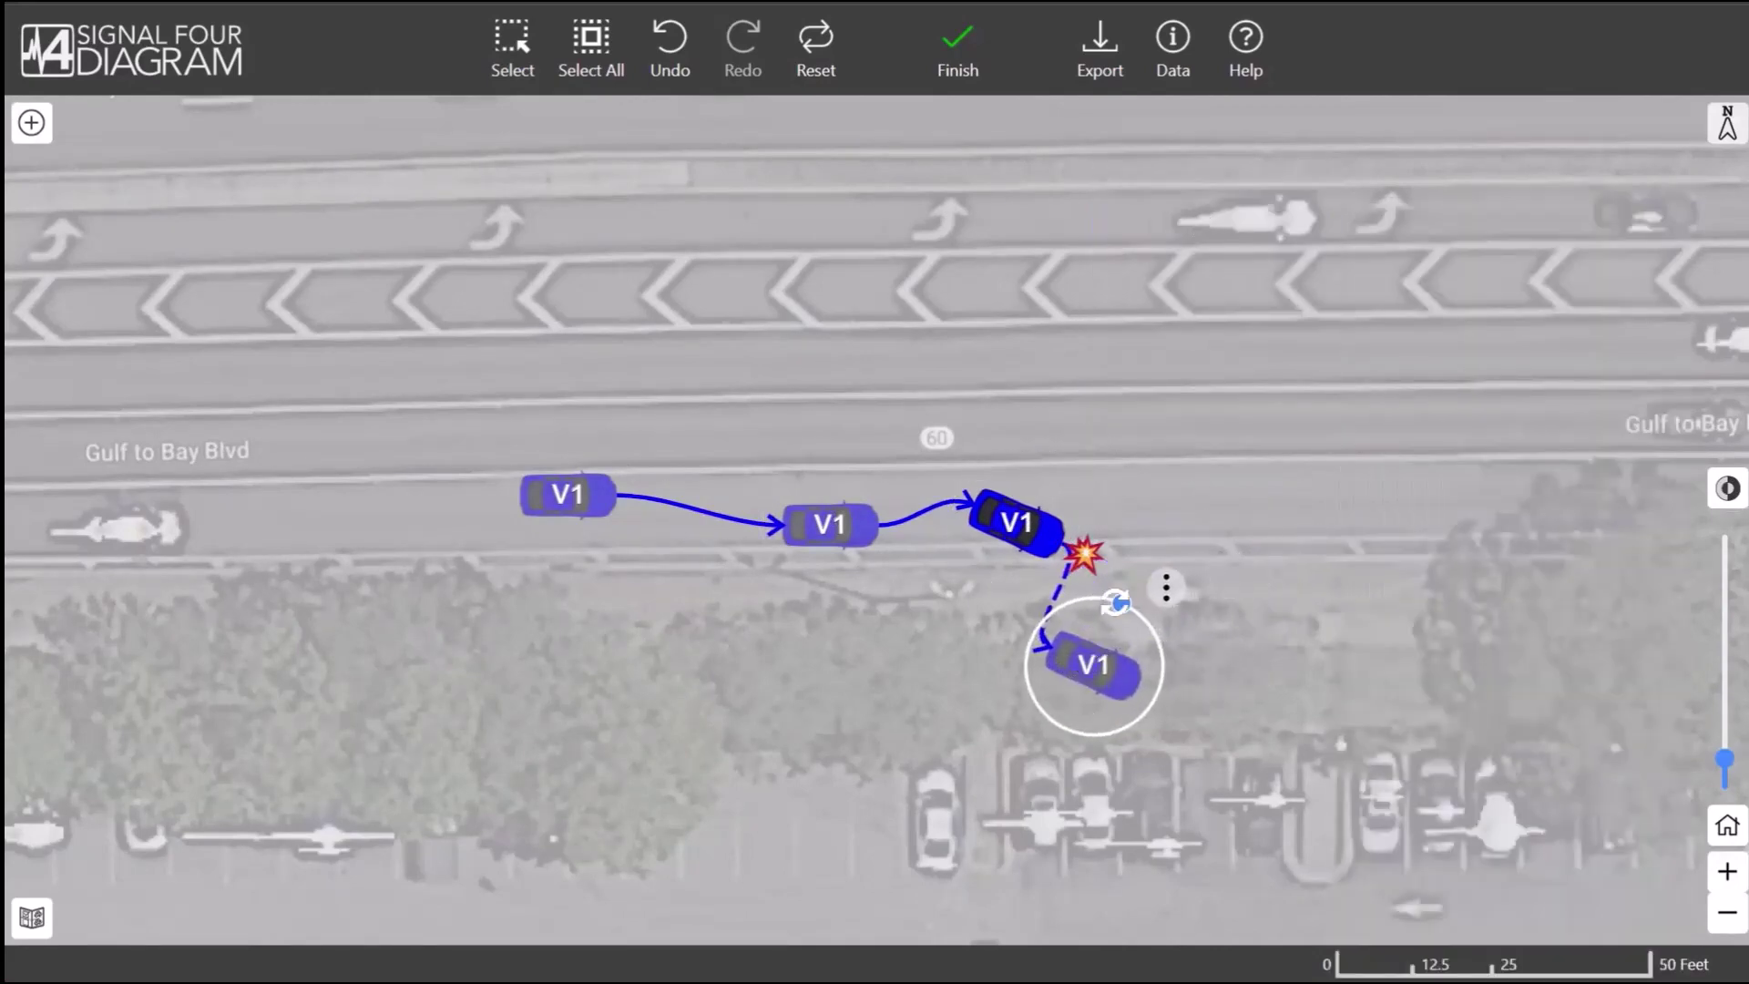
drag(1130, 601, 1048, 584)
click(952, 617)
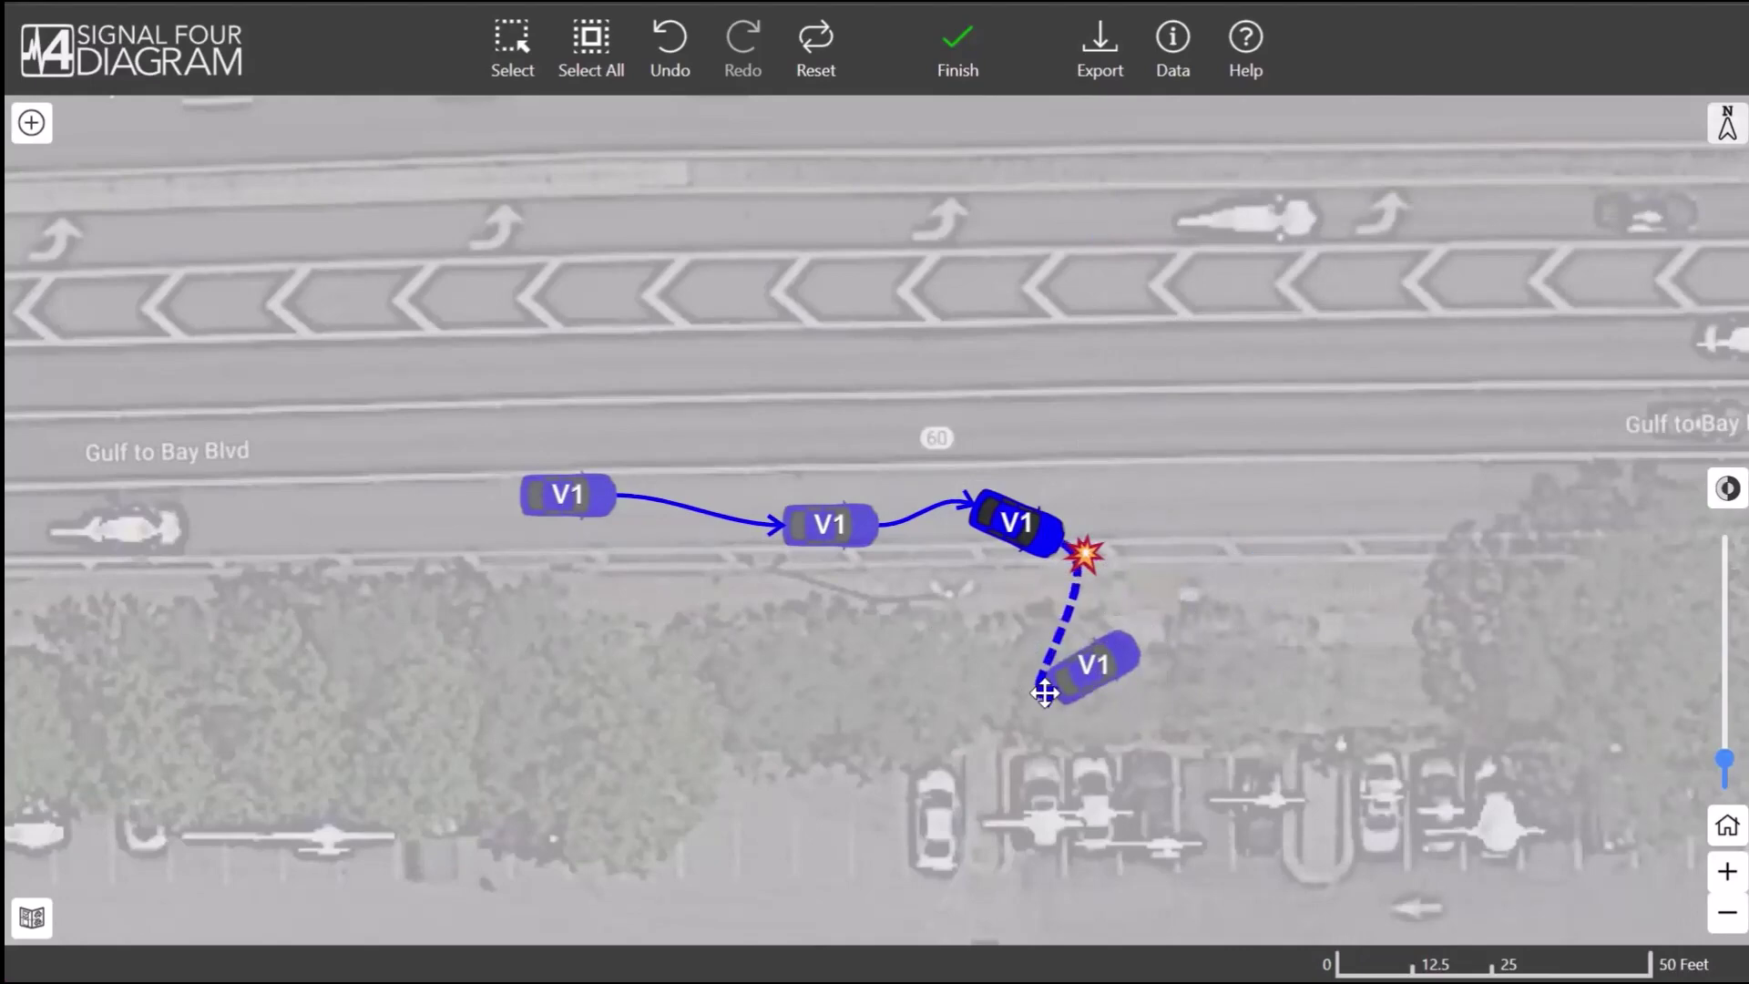
- Reroute the dashed arrow from V1's south side to the final position's north side, and nudge the final and collision positions
drag(1044, 692, 1070, 626)
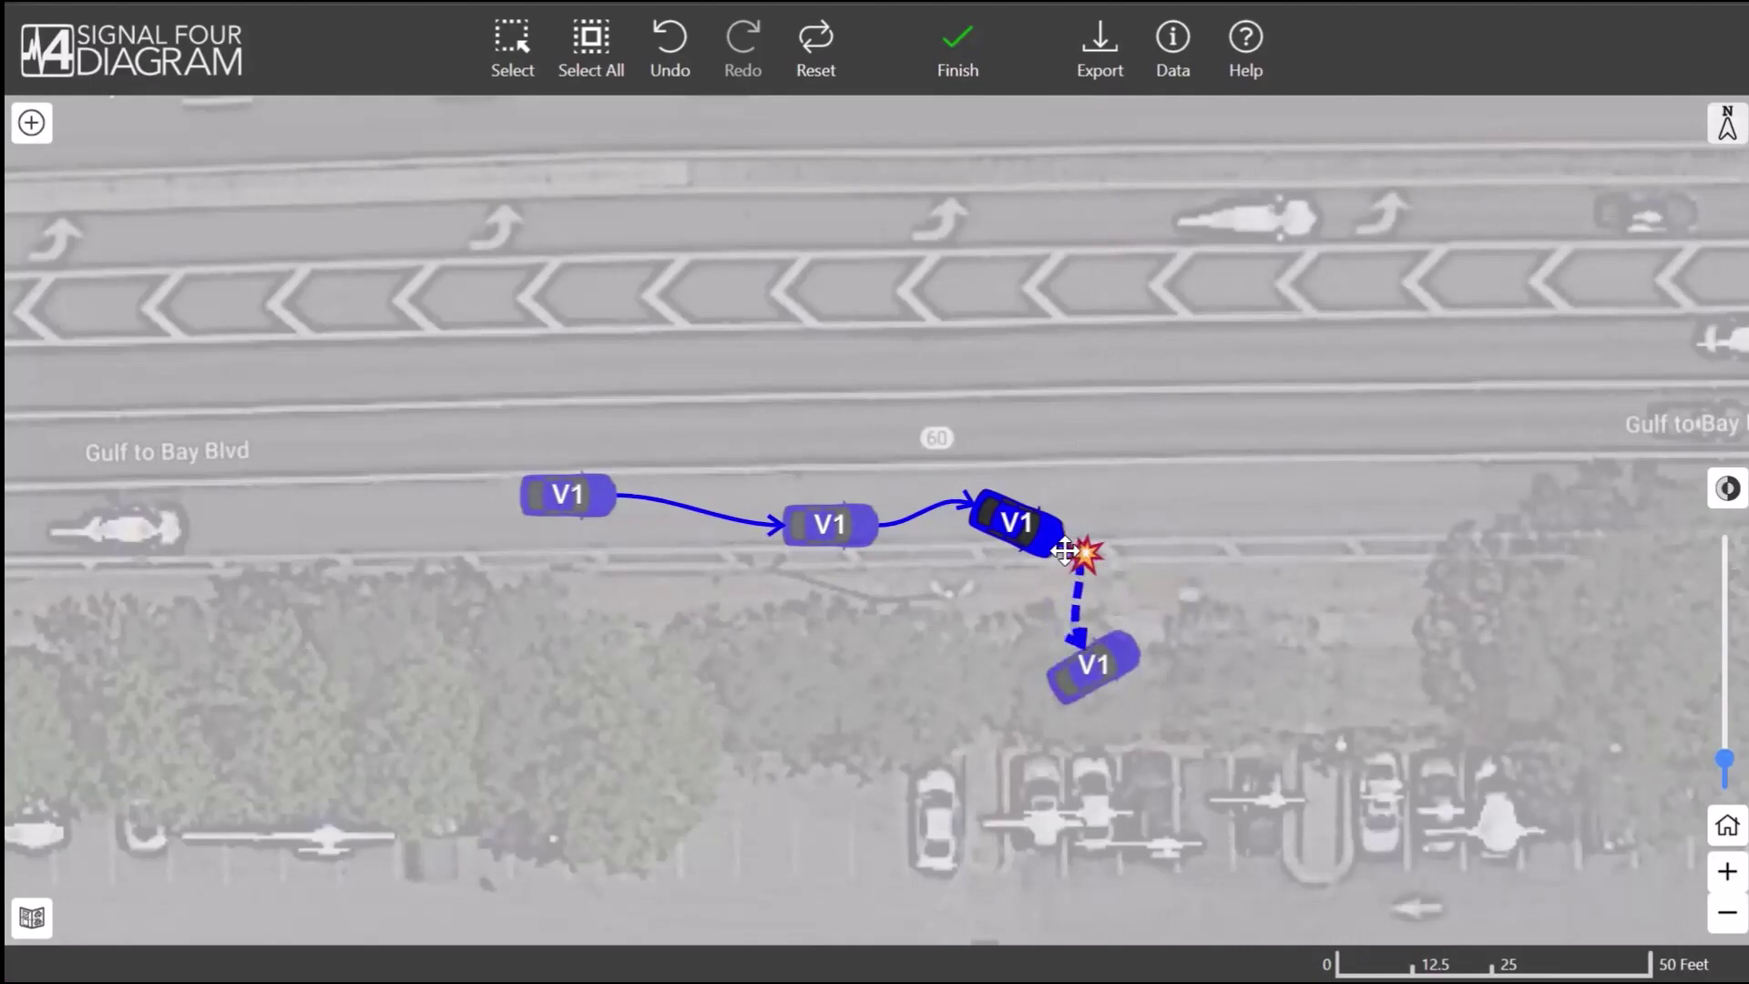
drag(1077, 557, 996, 579)
drag(1090, 663, 1074, 658)
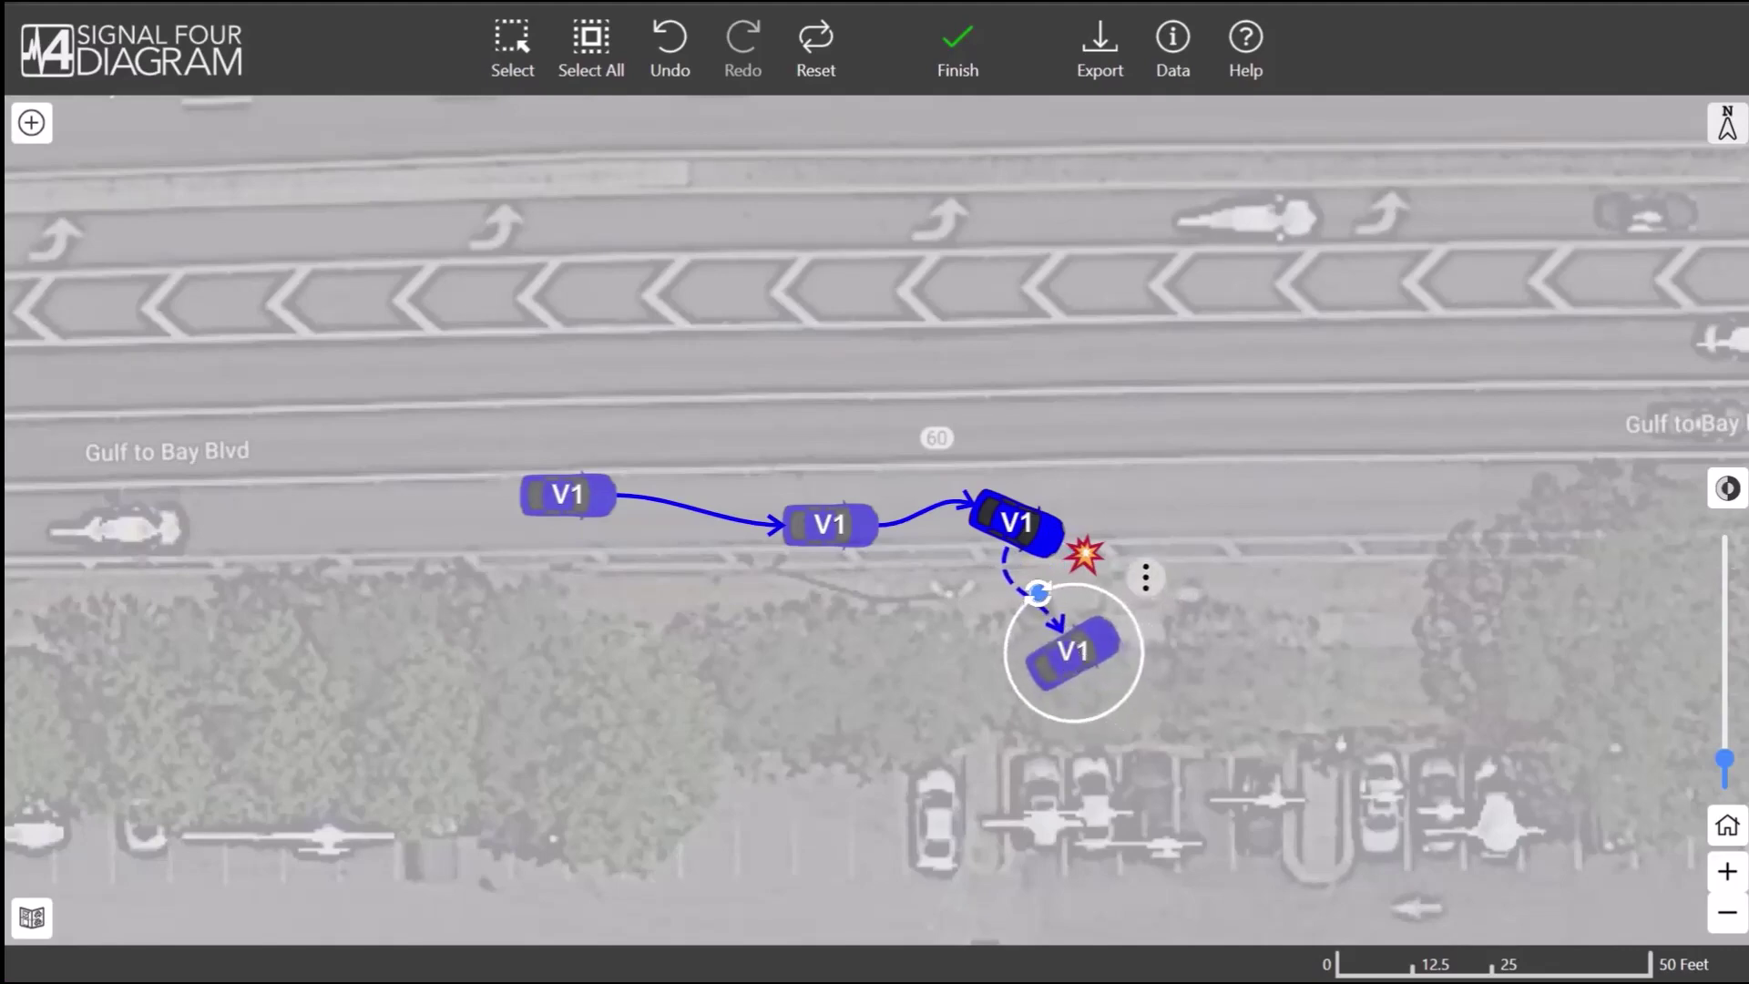
click(1020, 513)
drag(1020, 513, 1034, 521)
click(1187, 586)
- Set the final V1 position's orientation to Bottom Up and move it slightly farther southeast
click(1080, 653)
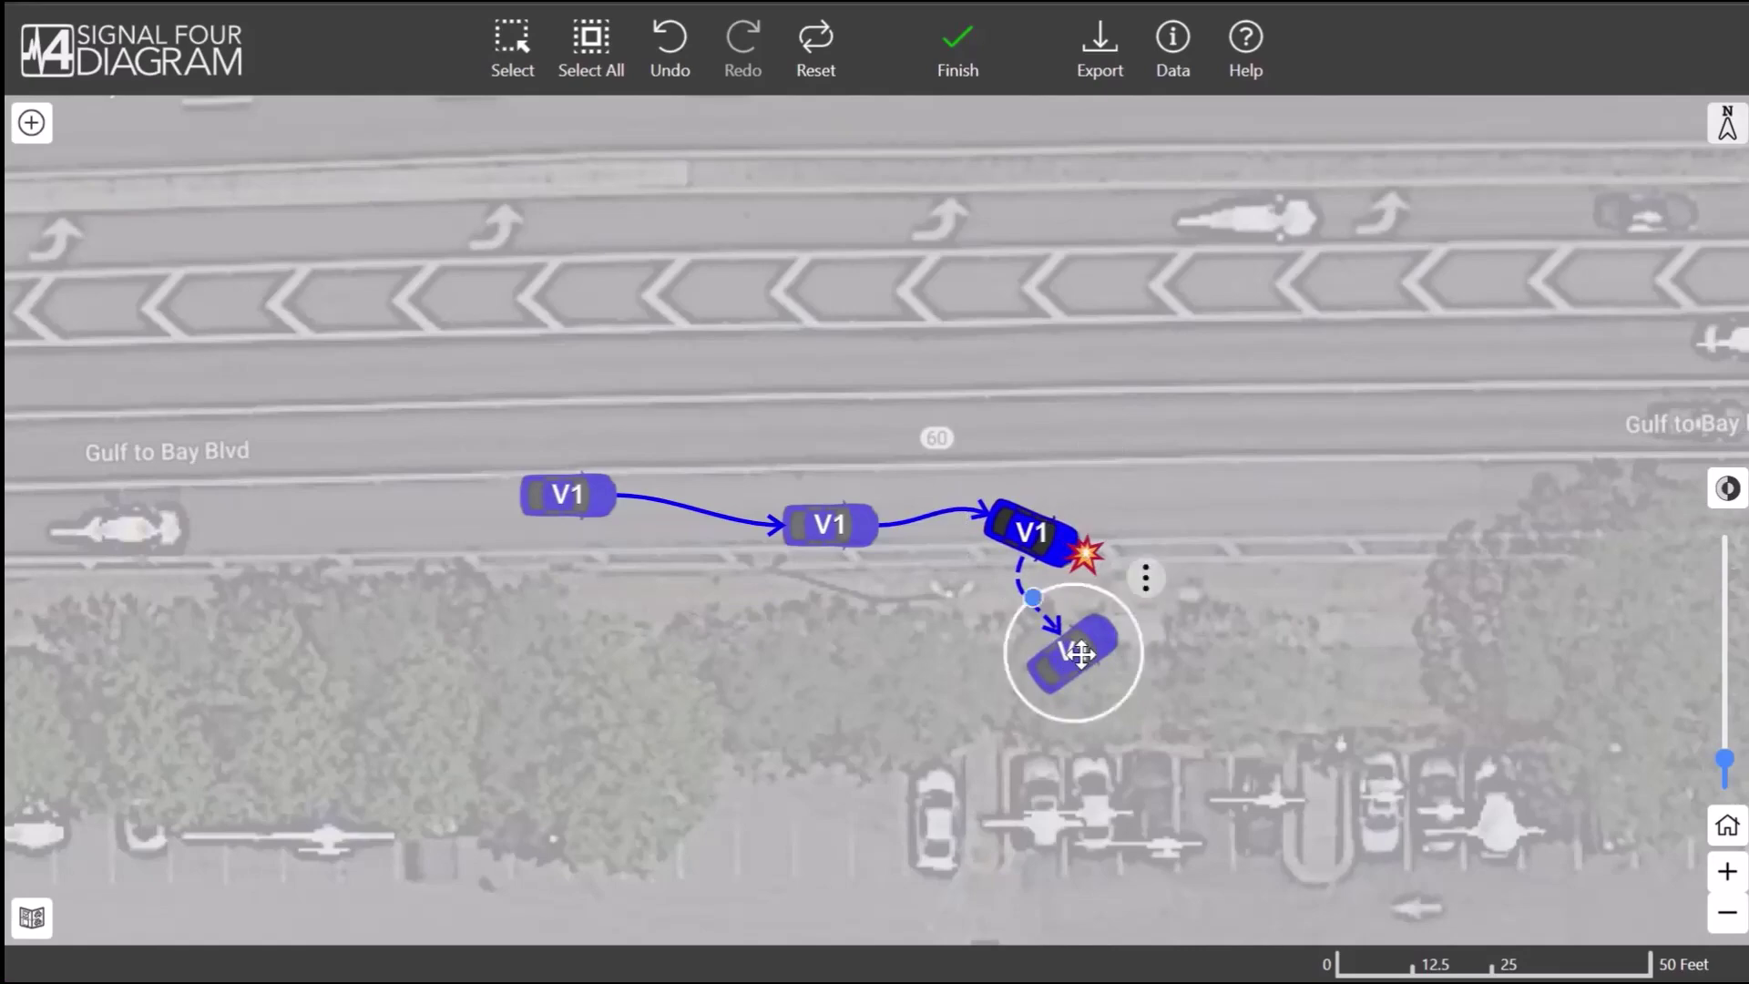
click(1145, 577)
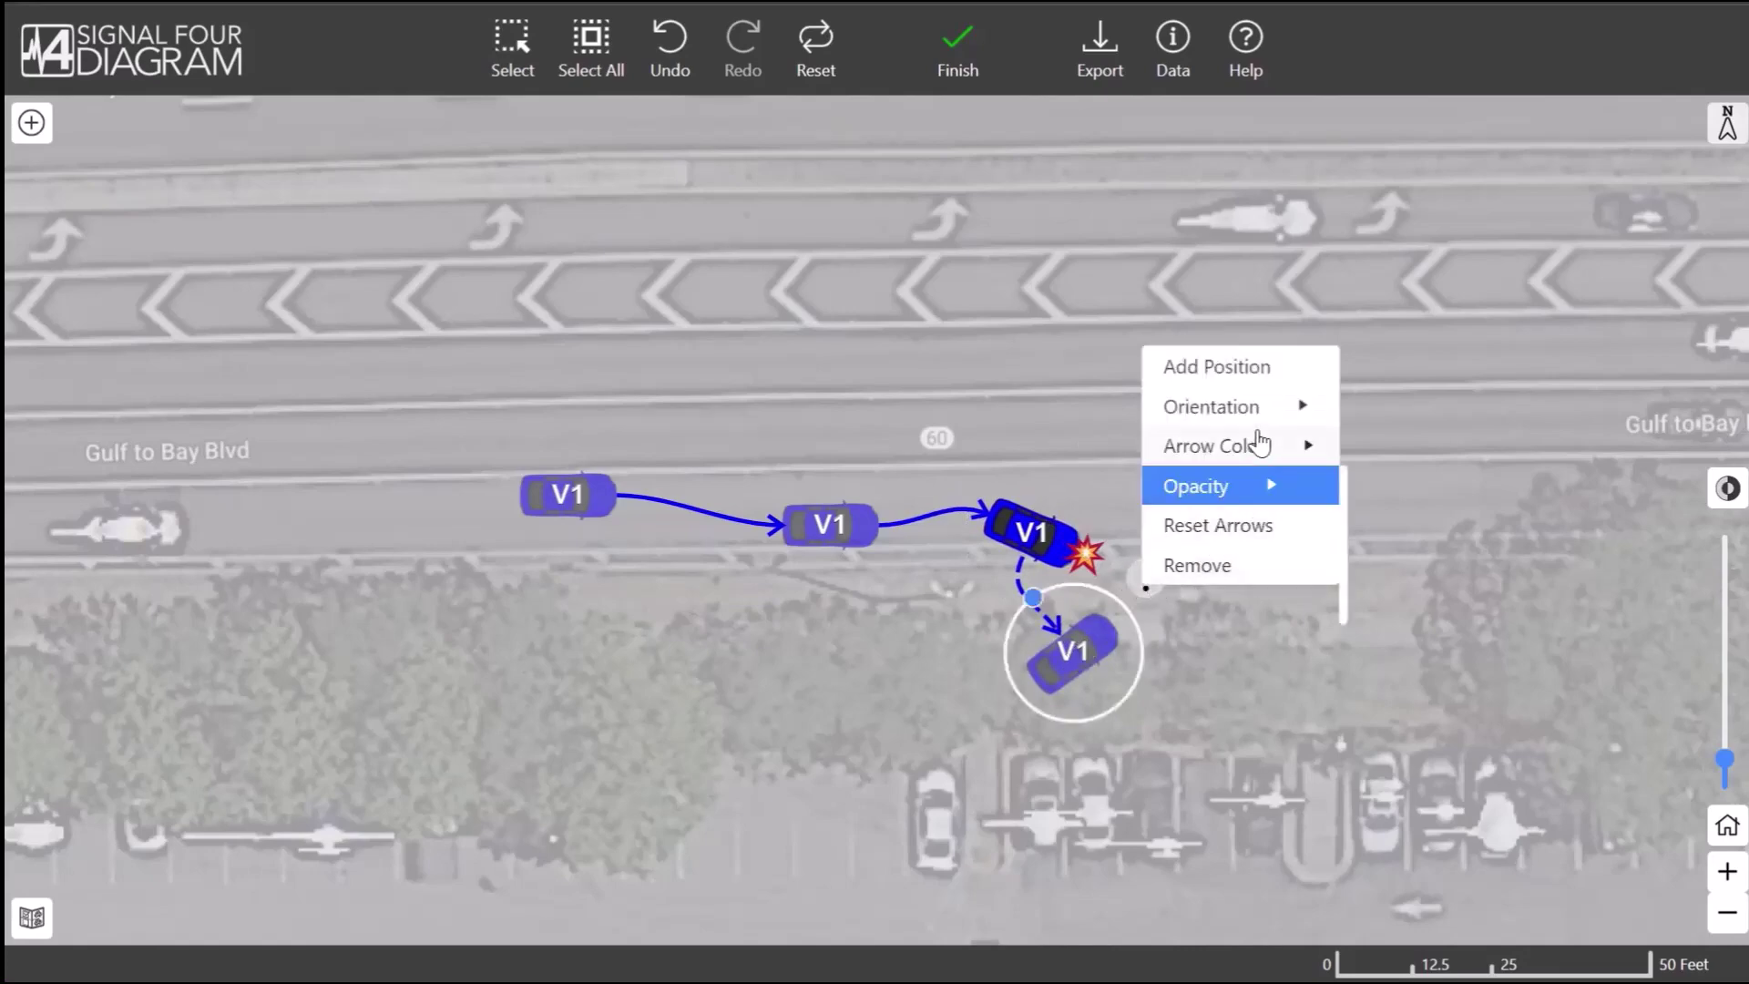
mouse_move(1265, 410)
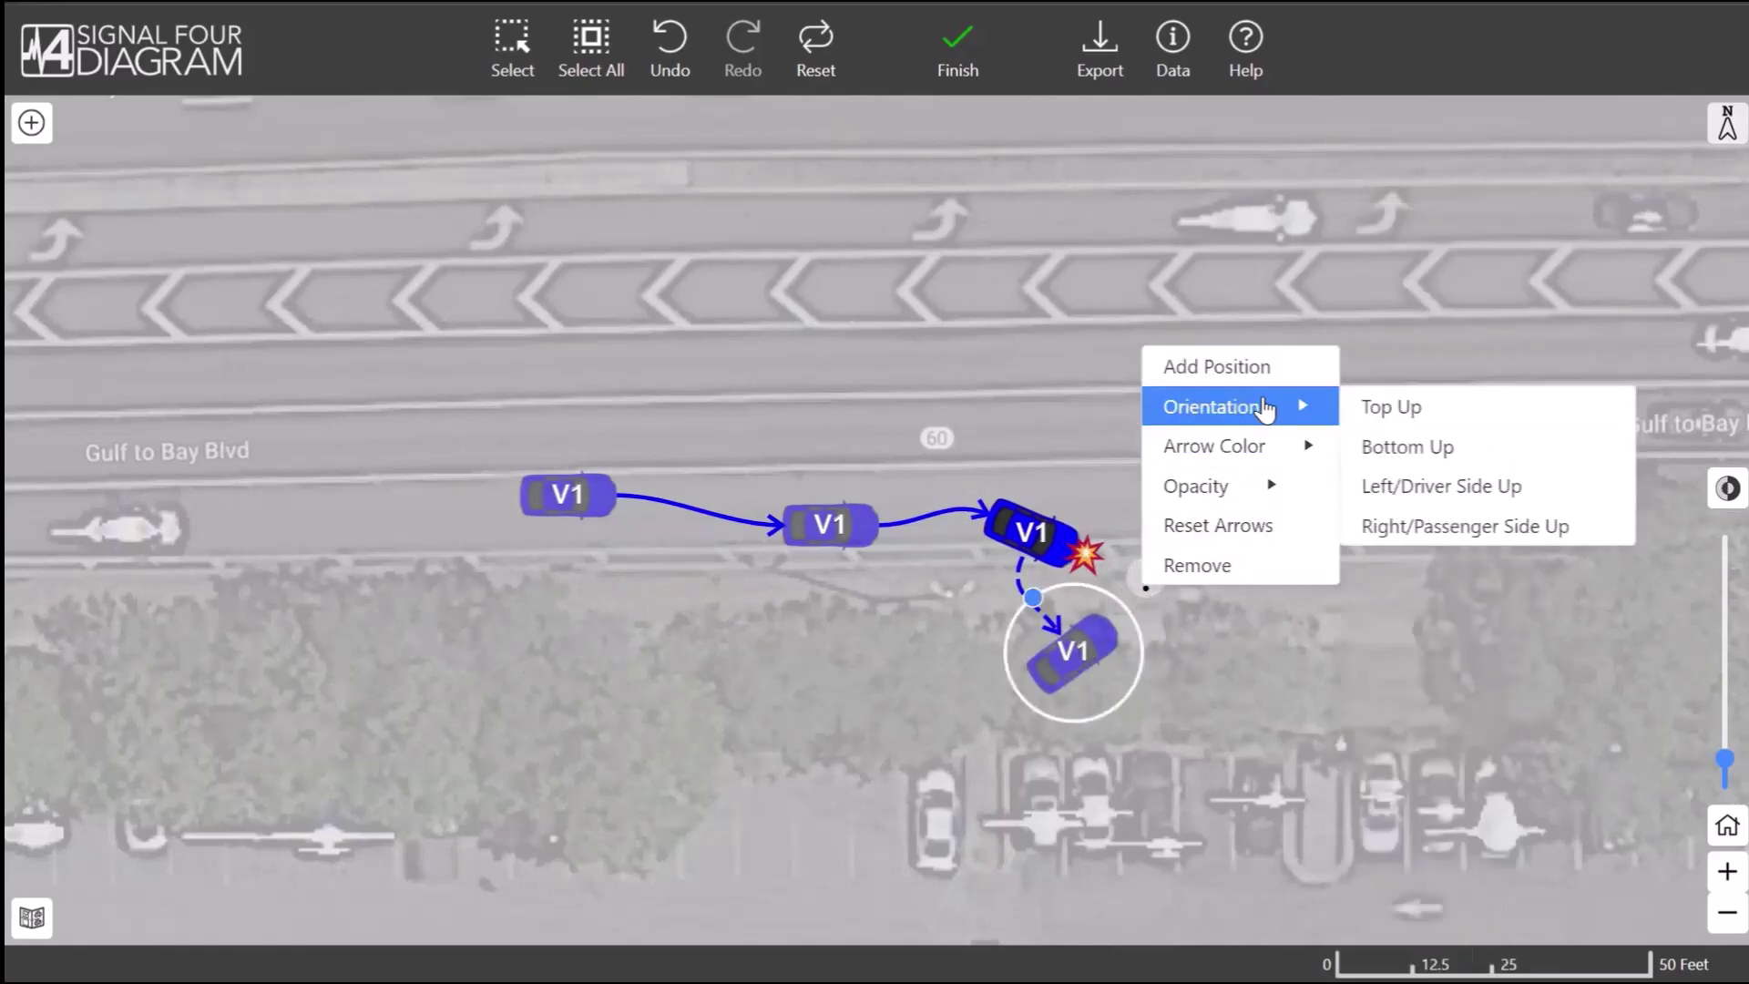
click(1388, 449)
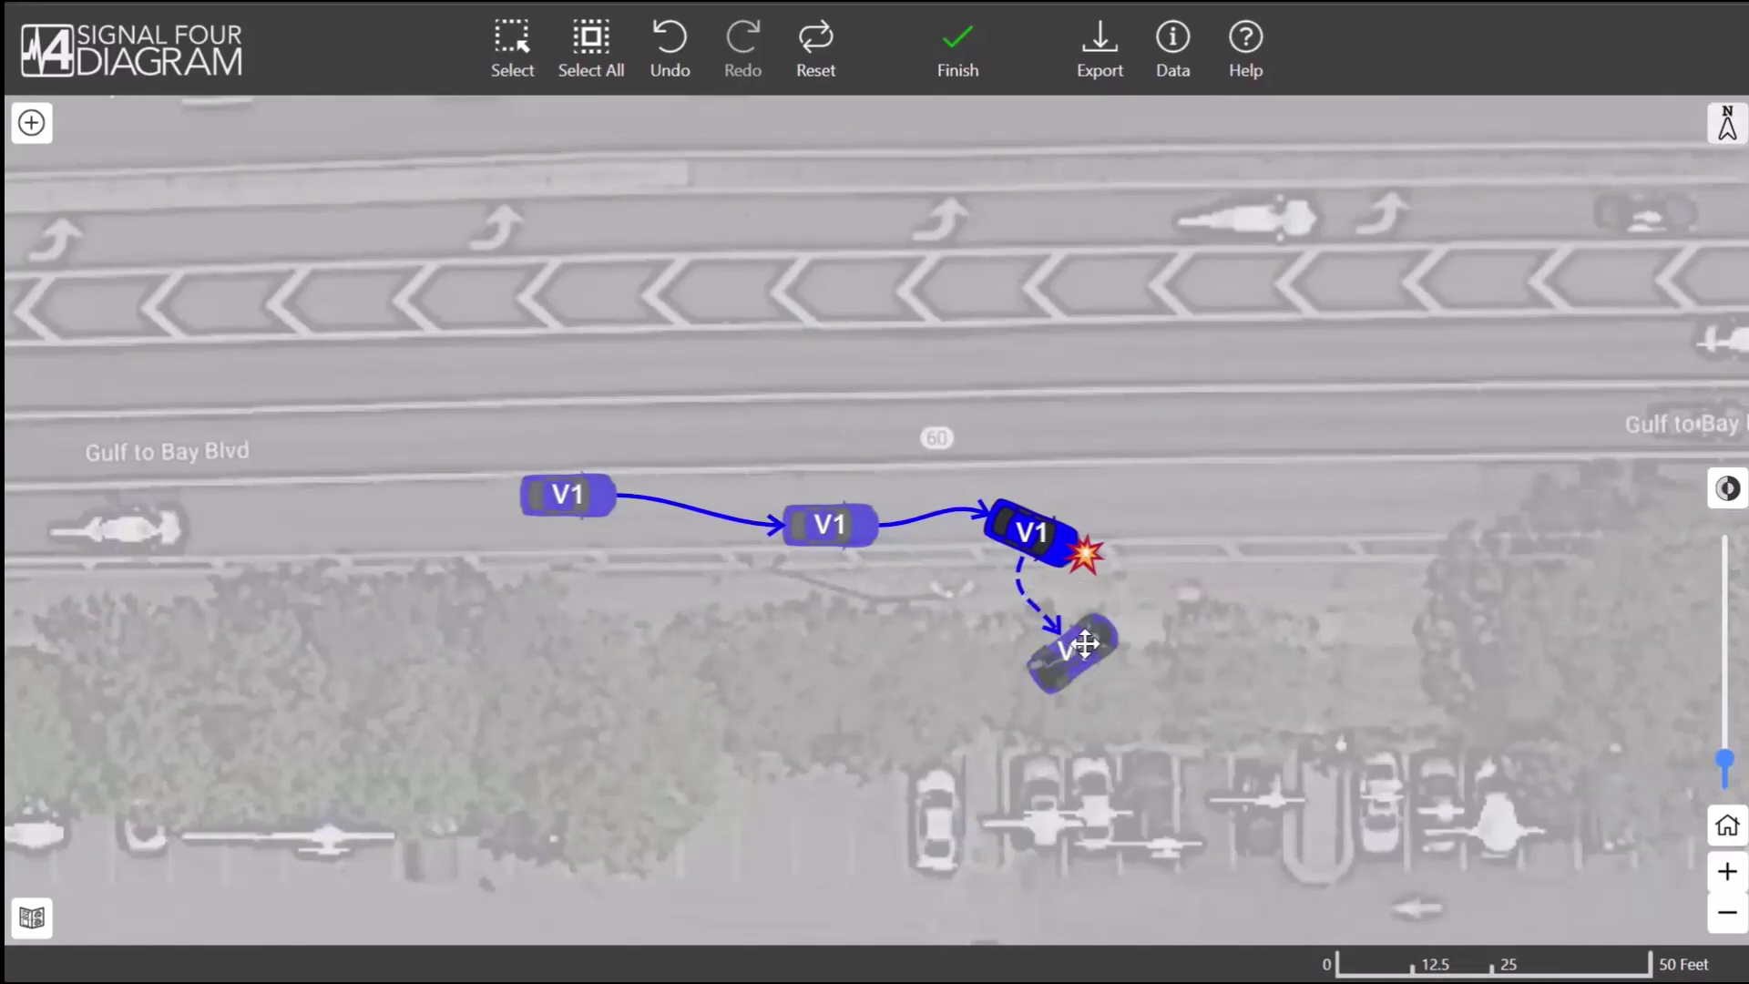
drag(1081, 659, 1095, 685)
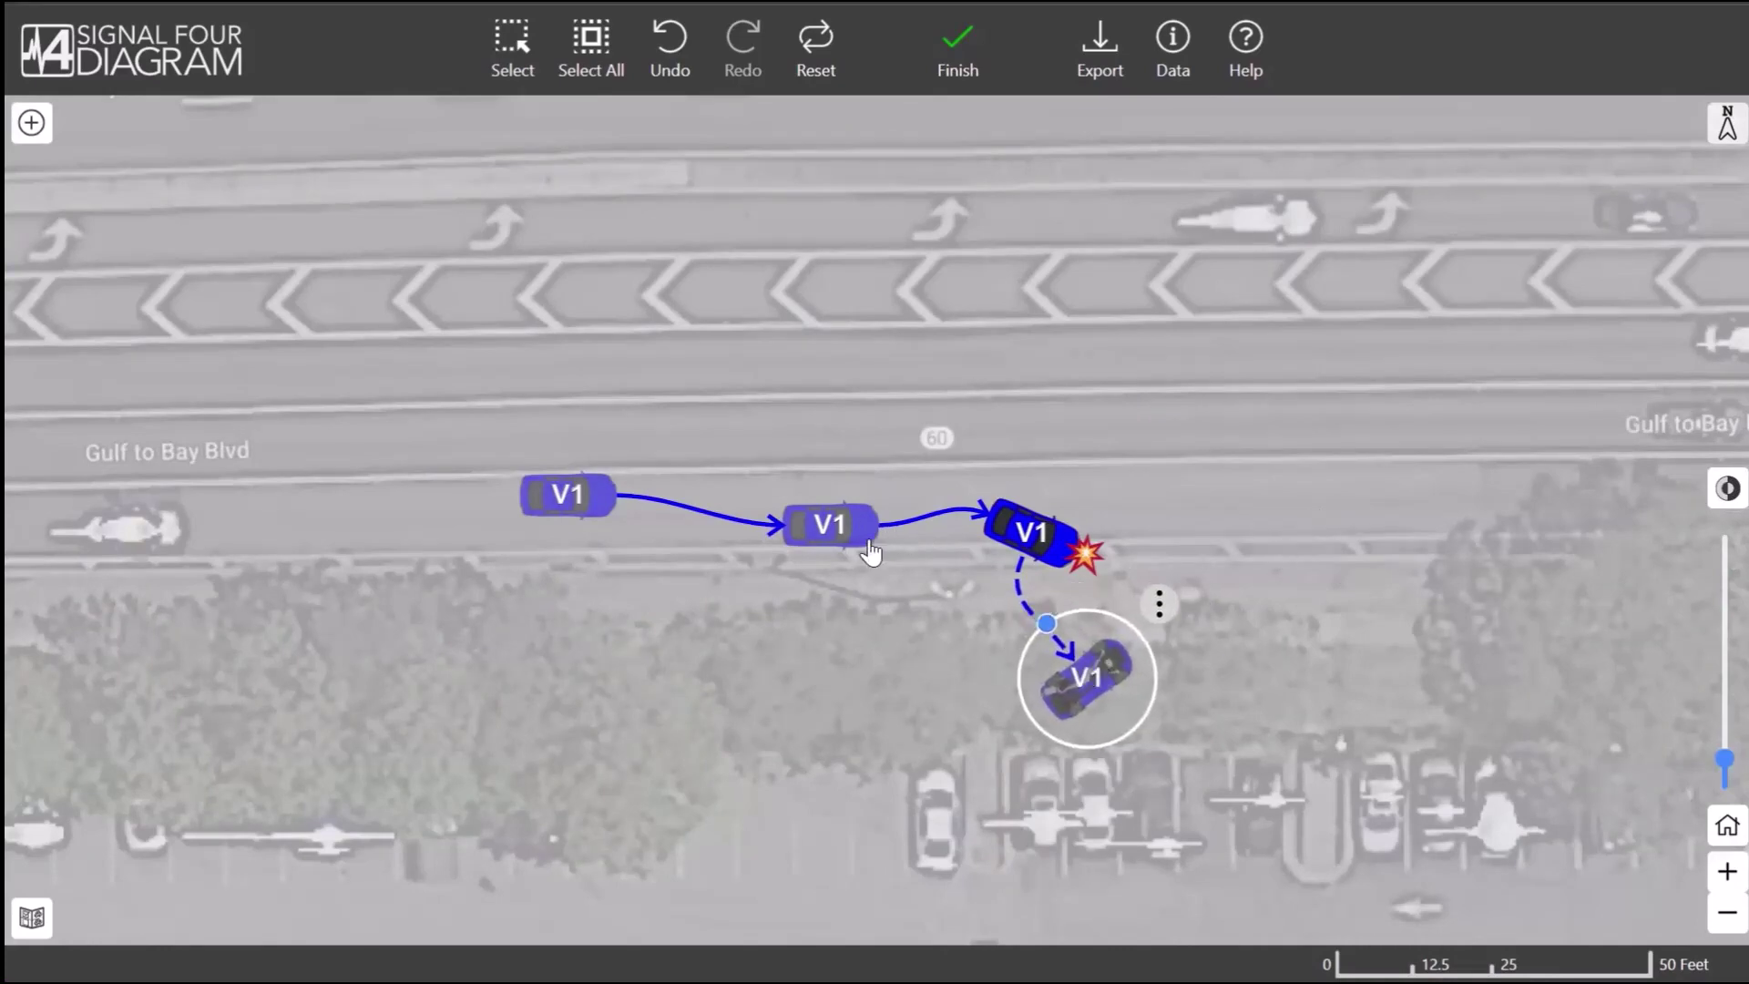
click(888, 597)
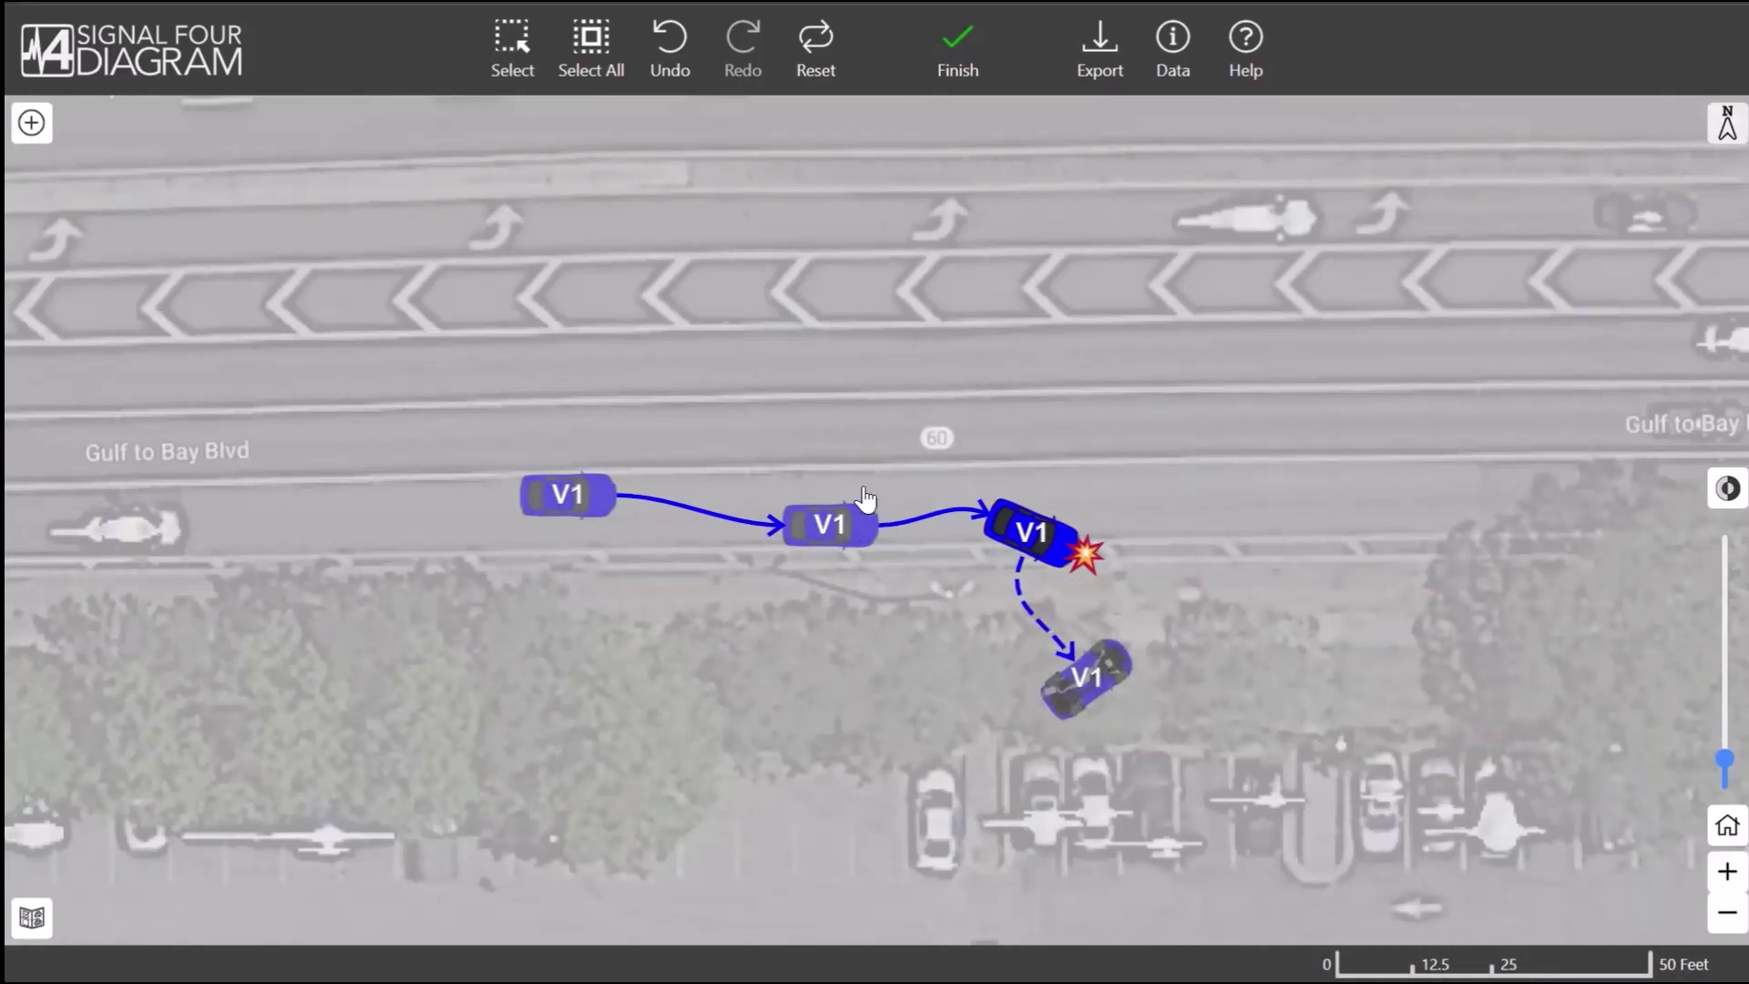
drag(884, 414, 871, 348)
click(832, 490)
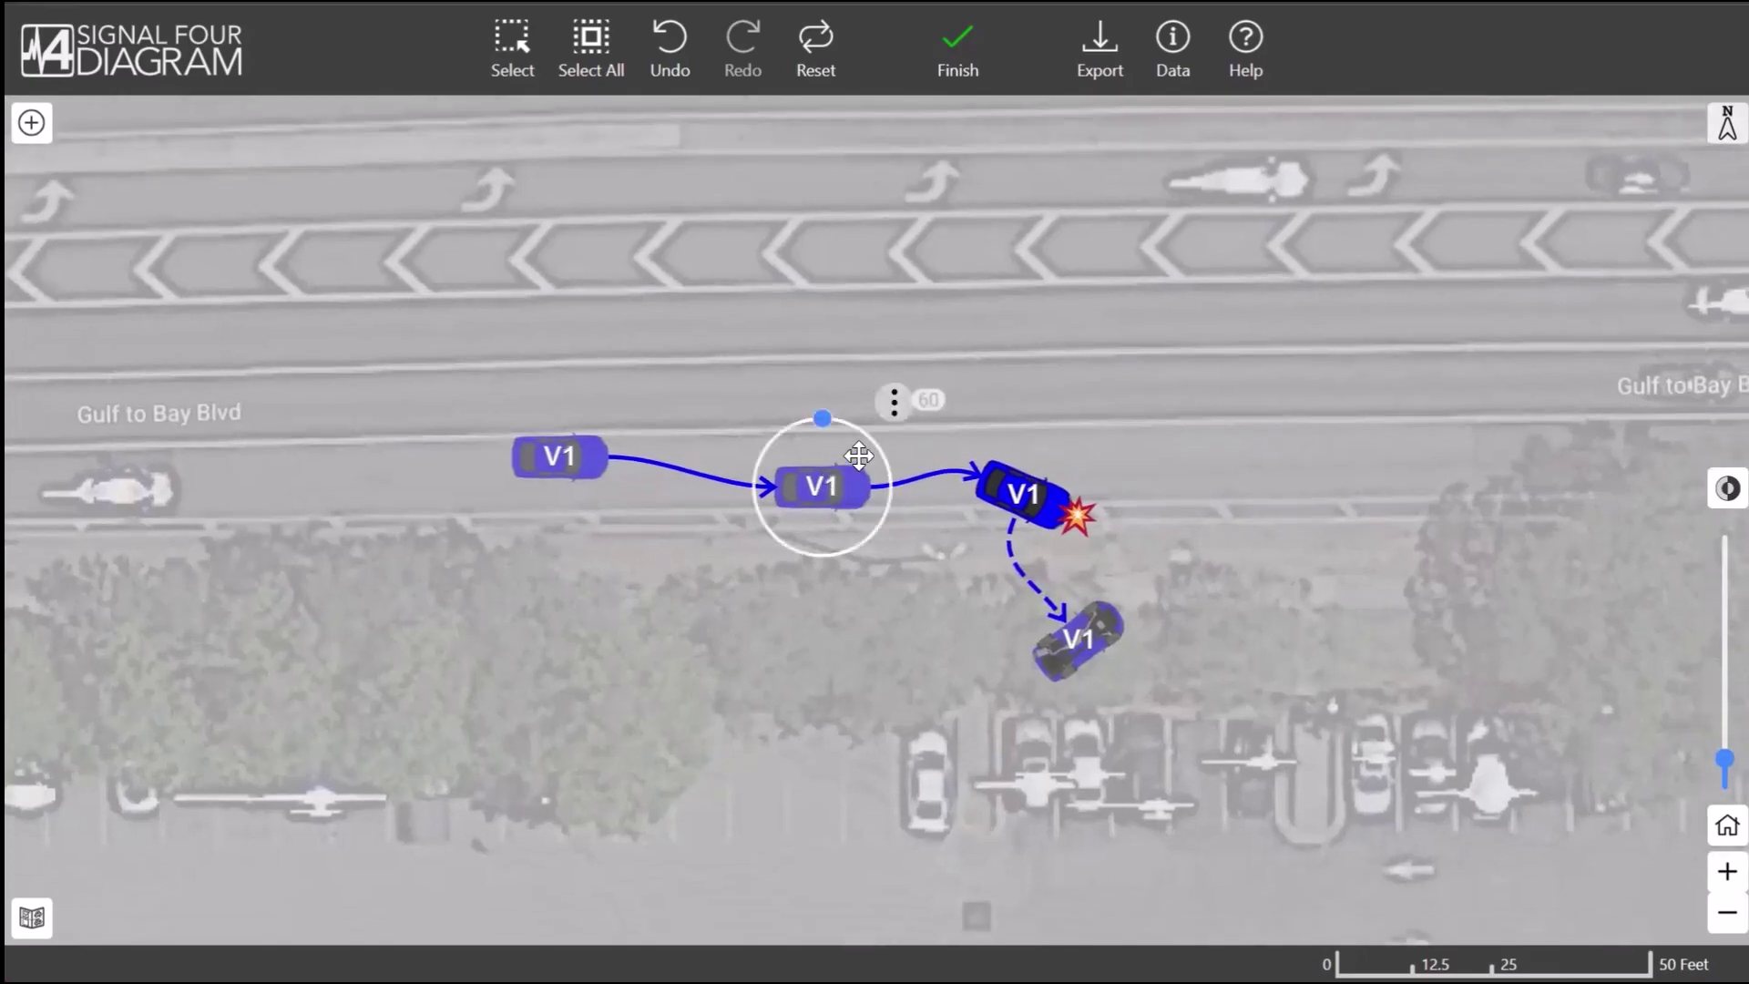
click(894, 402)
click(1003, 233)
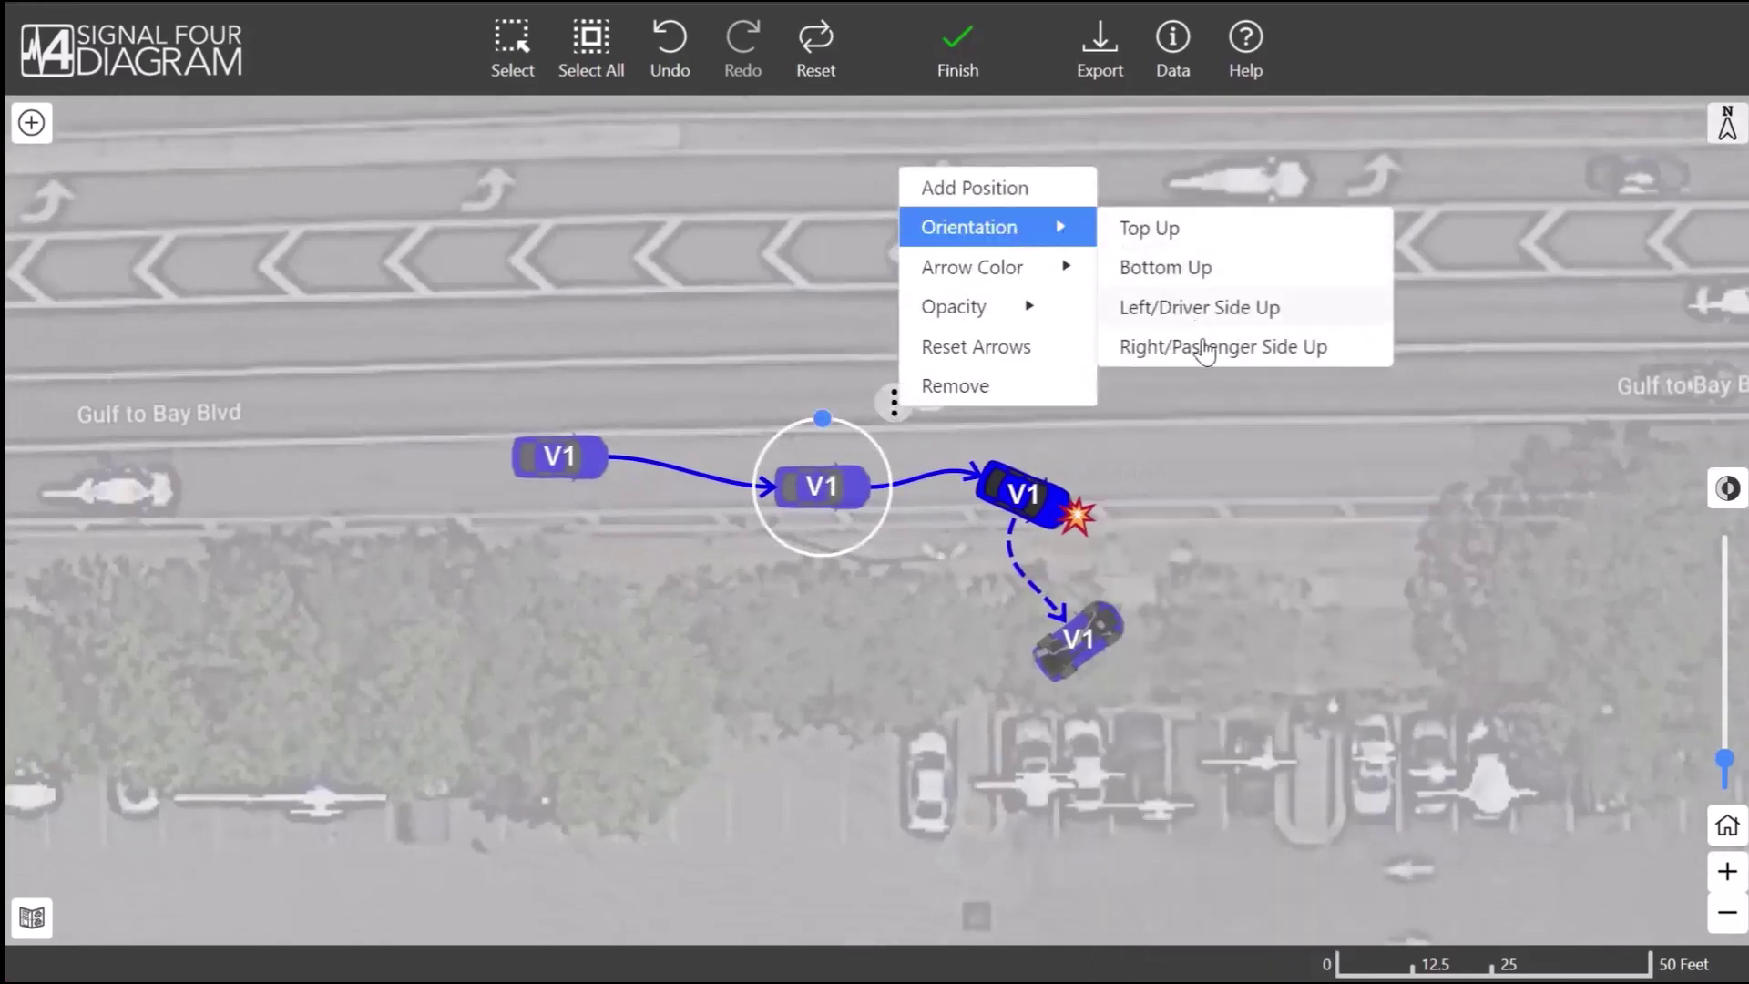
click(876, 577)
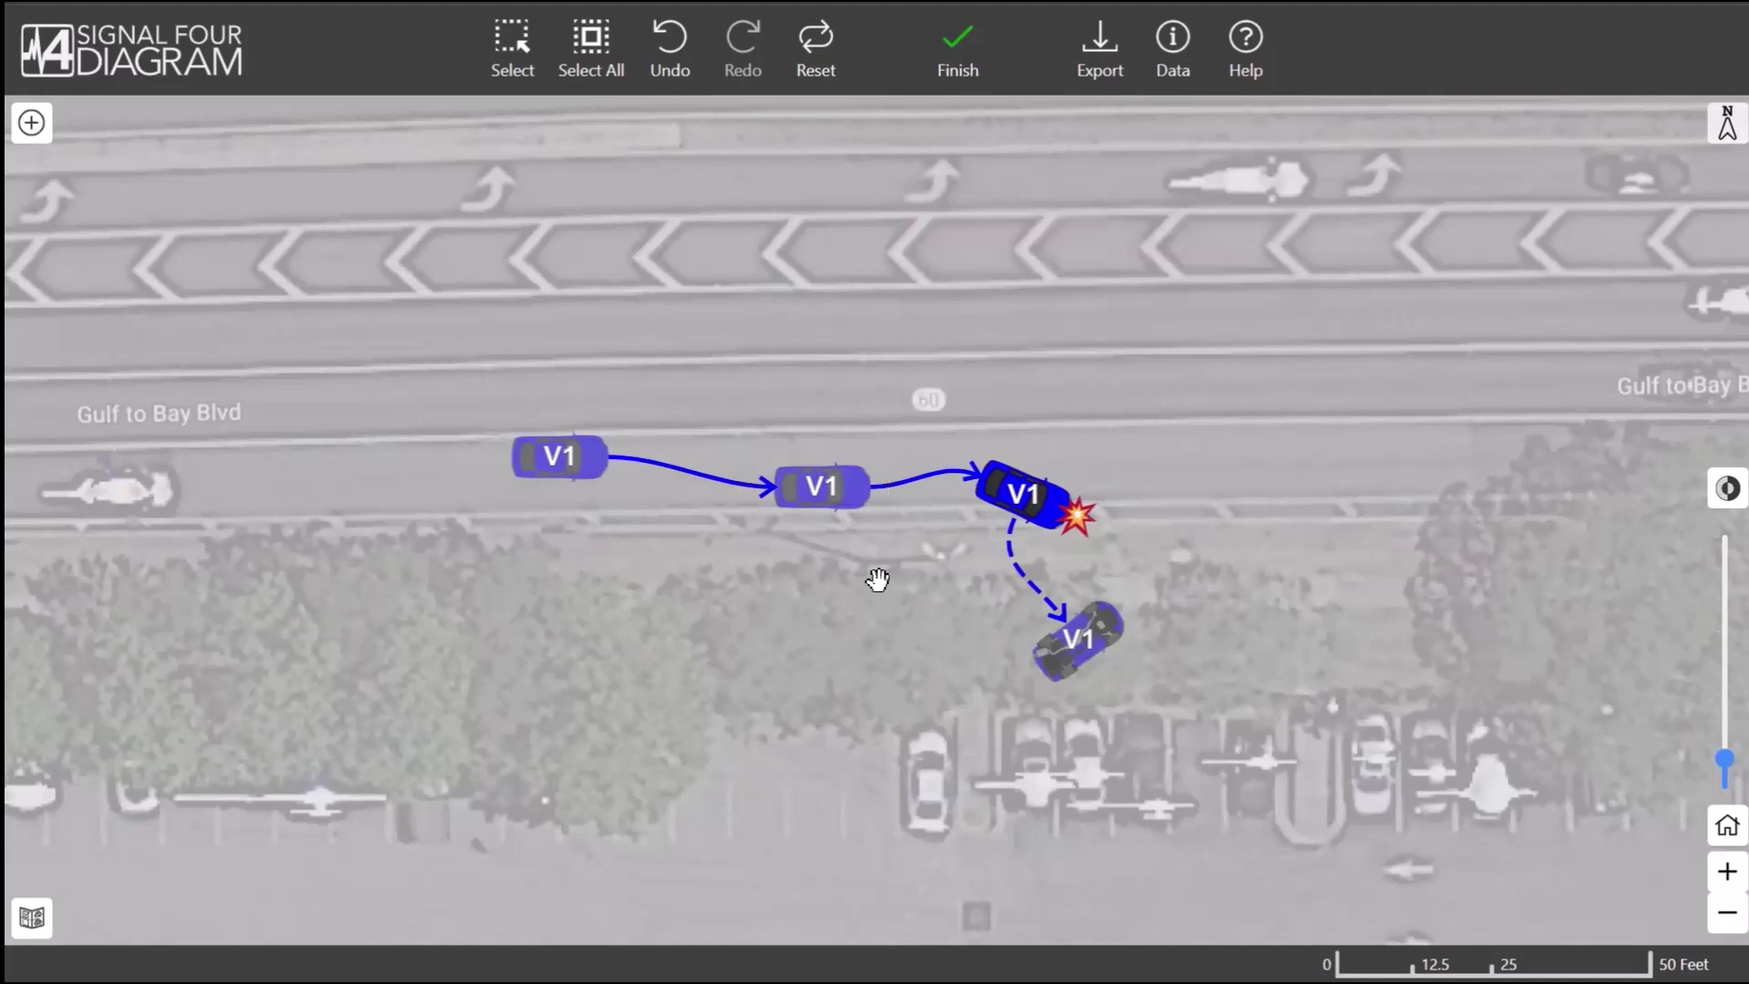
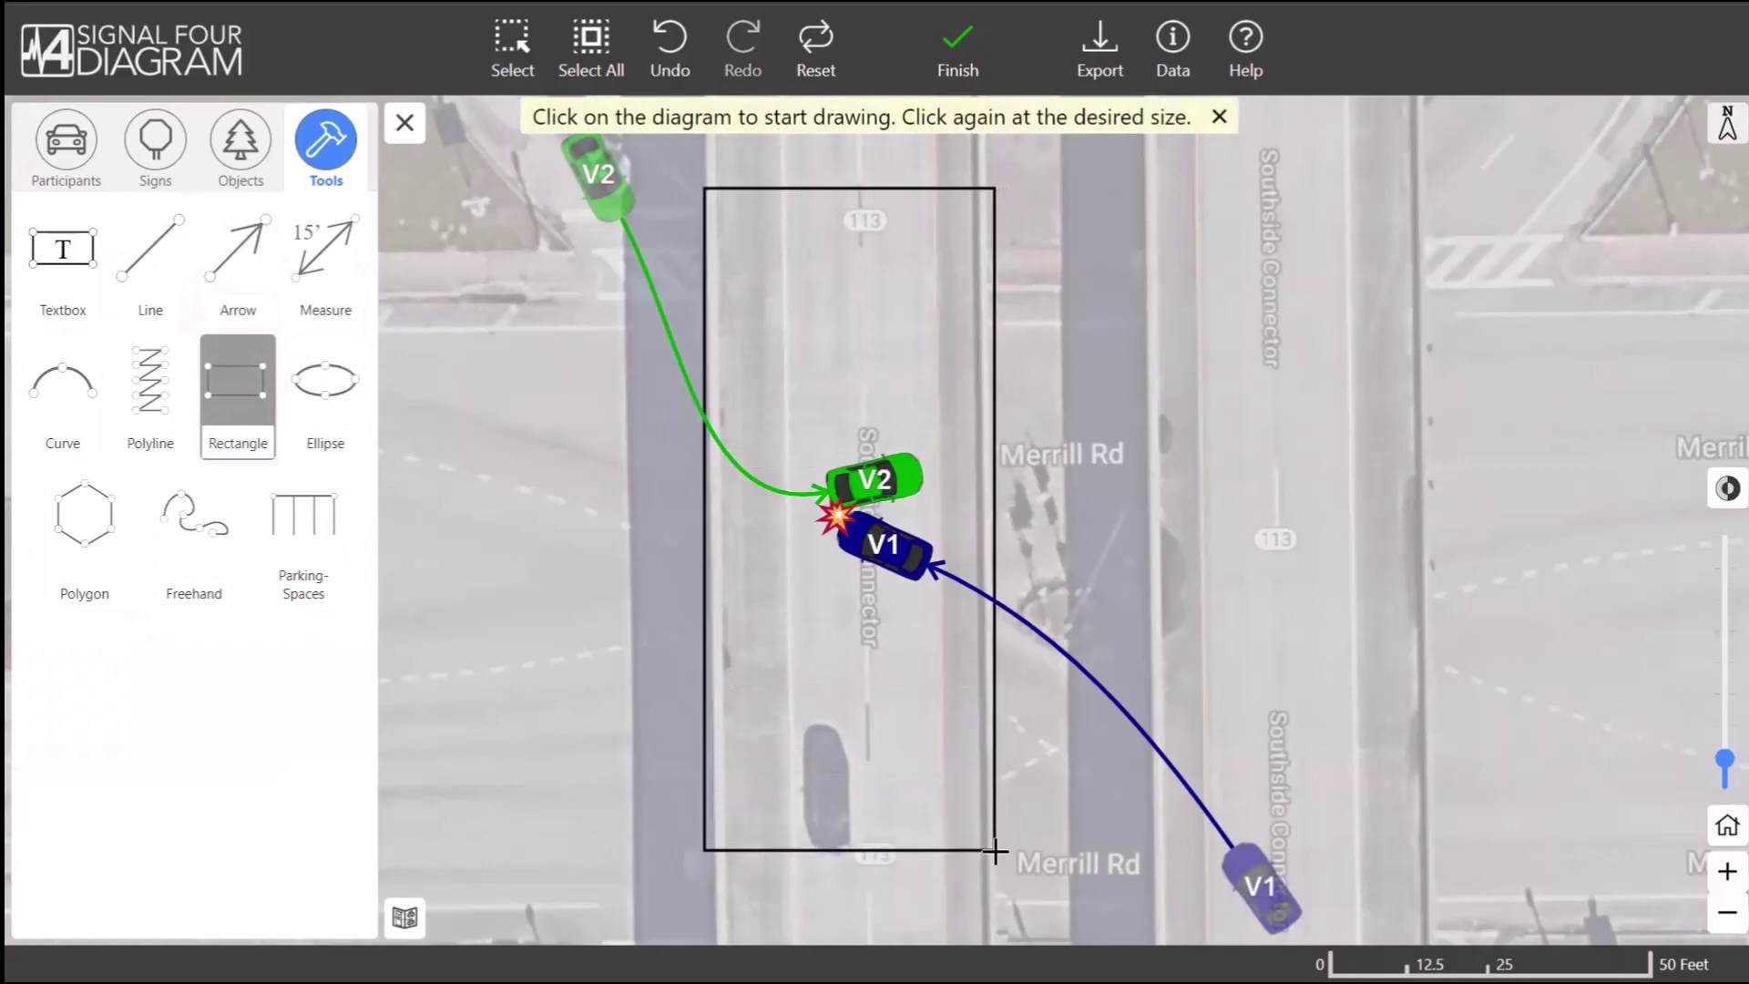
- Draw a rectangle over the west Southside Connector overpass around the crash and fill it with Aluminum/Silver (SIL)
click(995, 880)
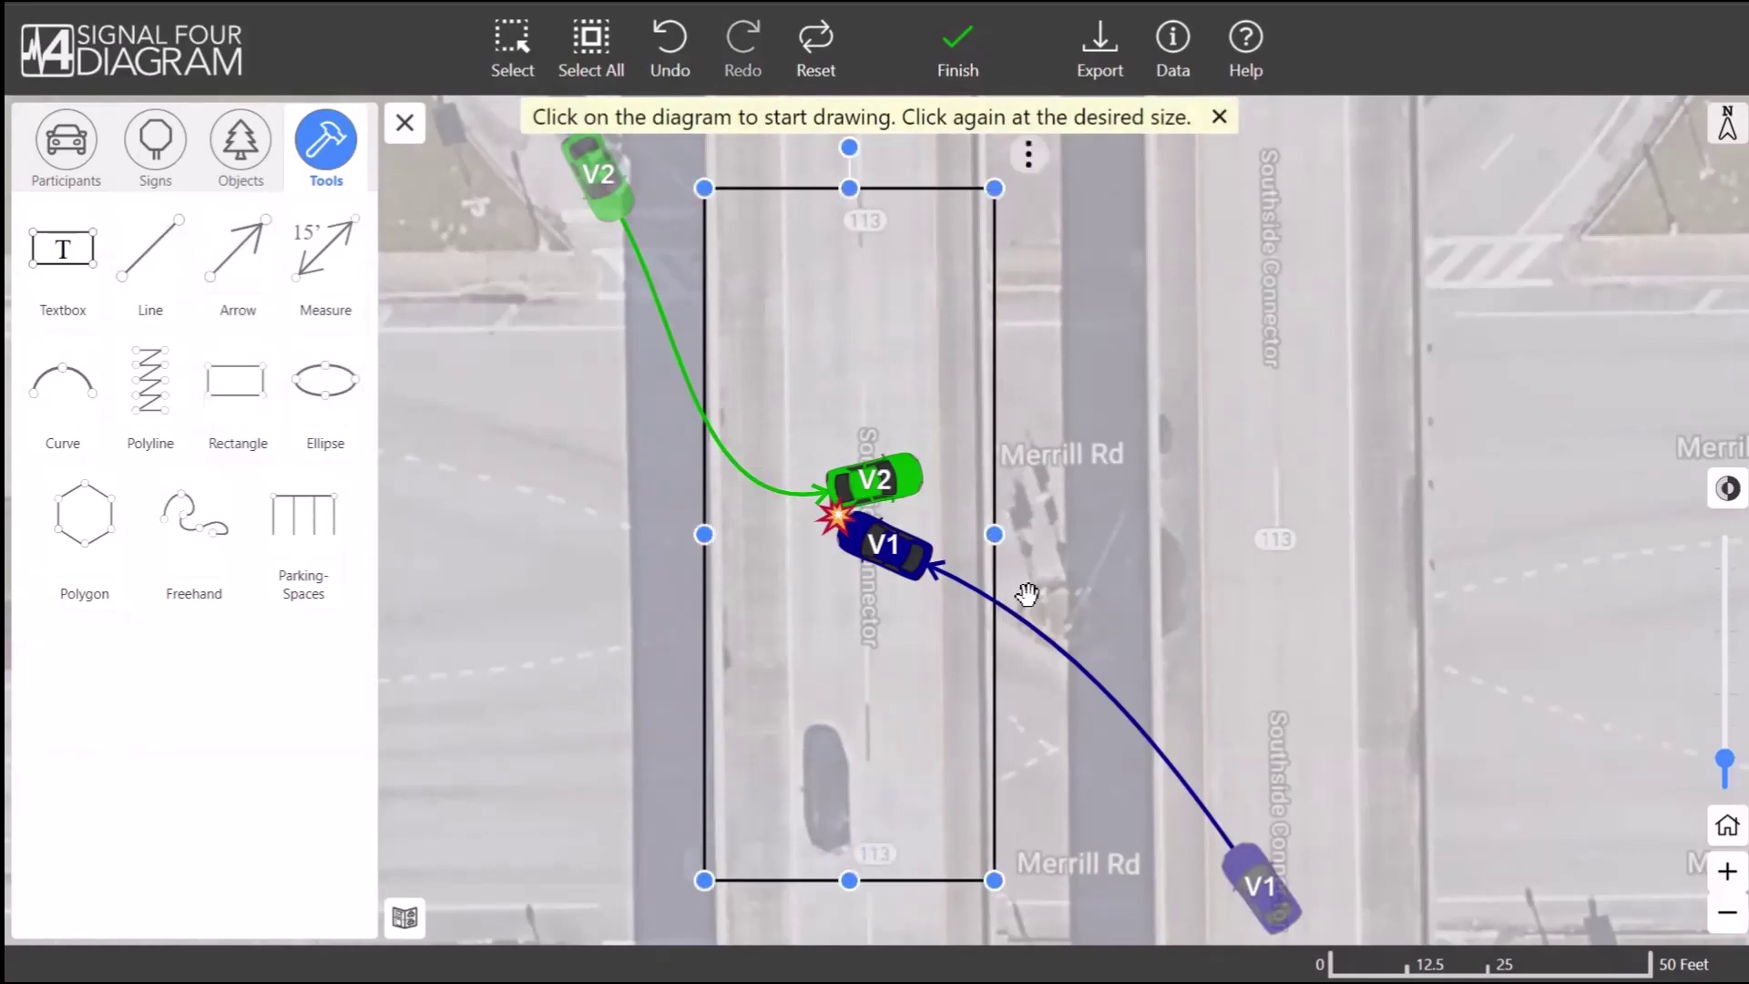
click(1027, 154)
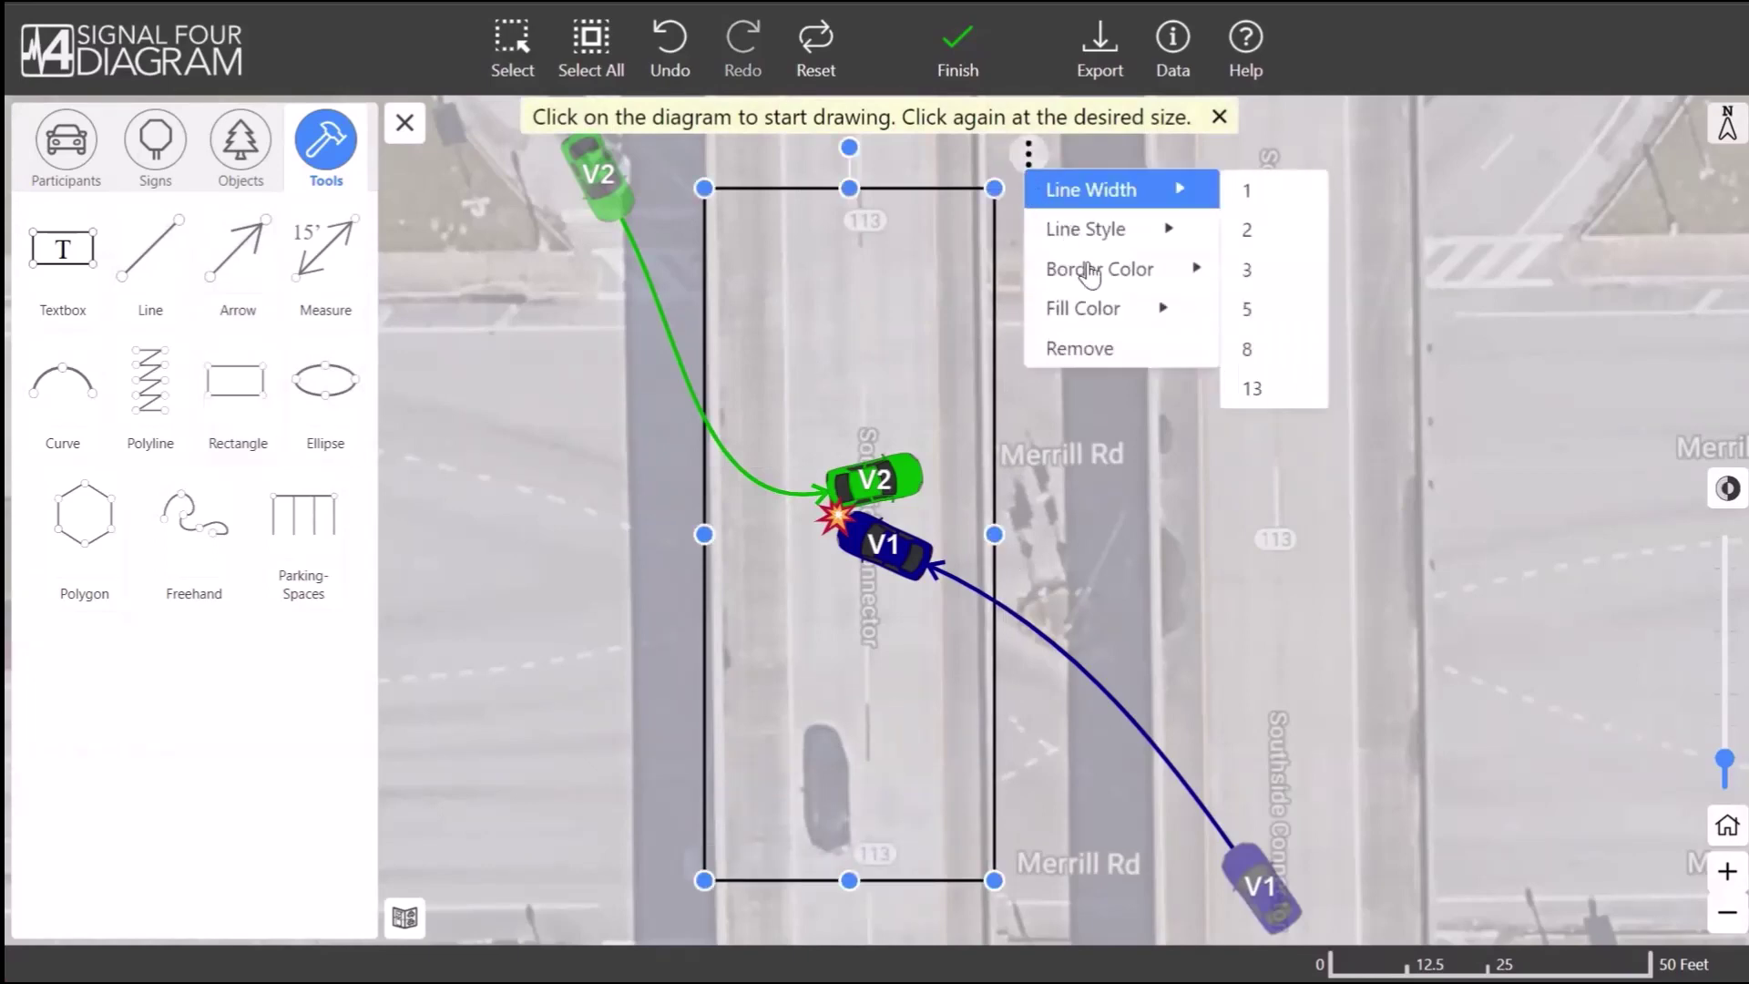
mouse_move(1115, 309)
click(1286, 261)
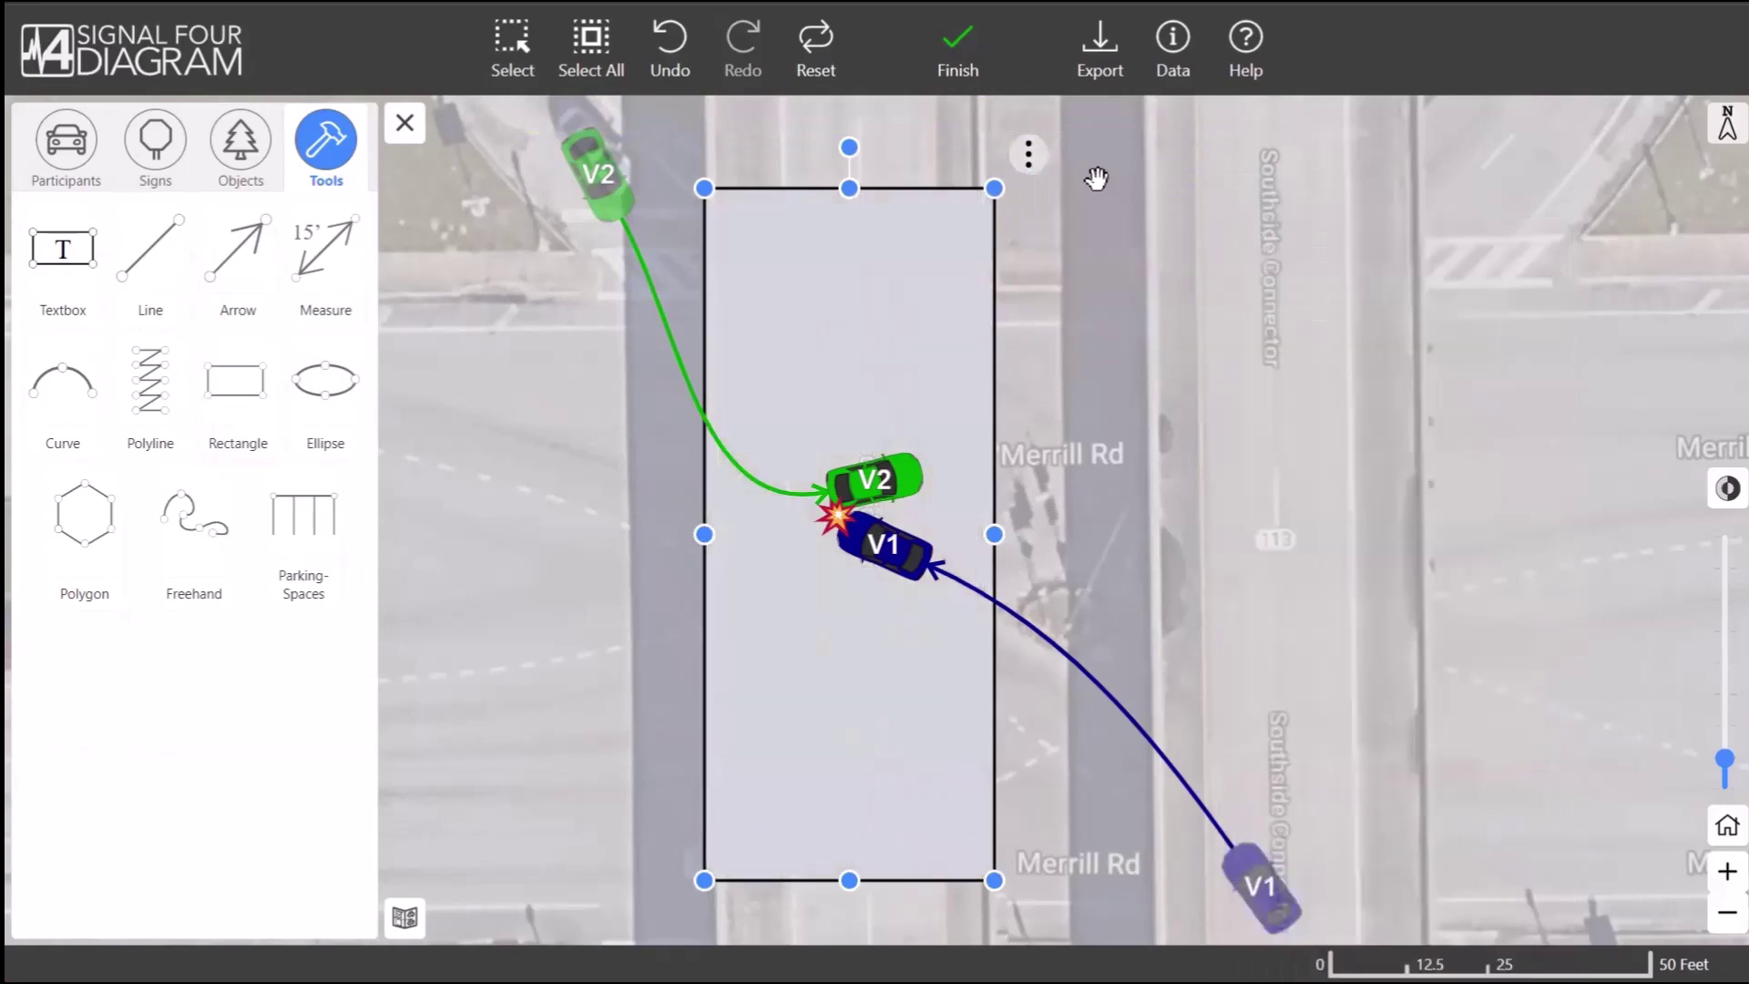
- Set the overpass rectangle's border color to None
click(1029, 156)
mouse_move(1137, 266)
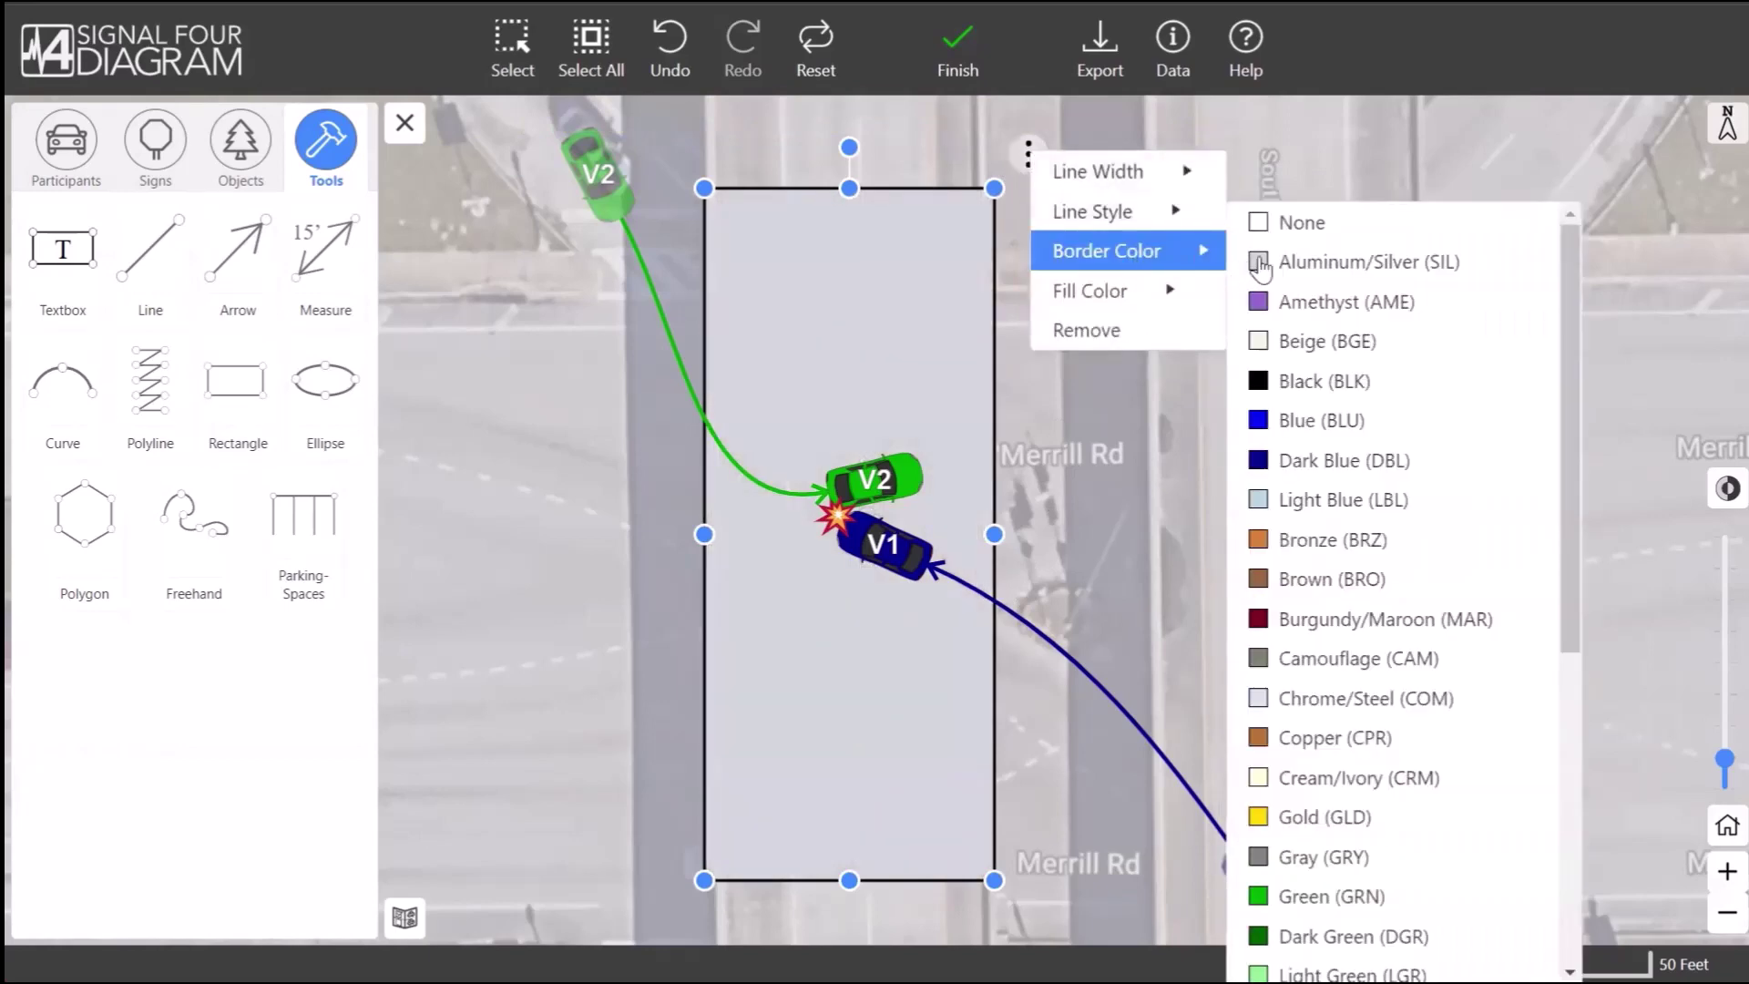
click(1244, 223)
drag(1177, 362, 1165, 348)
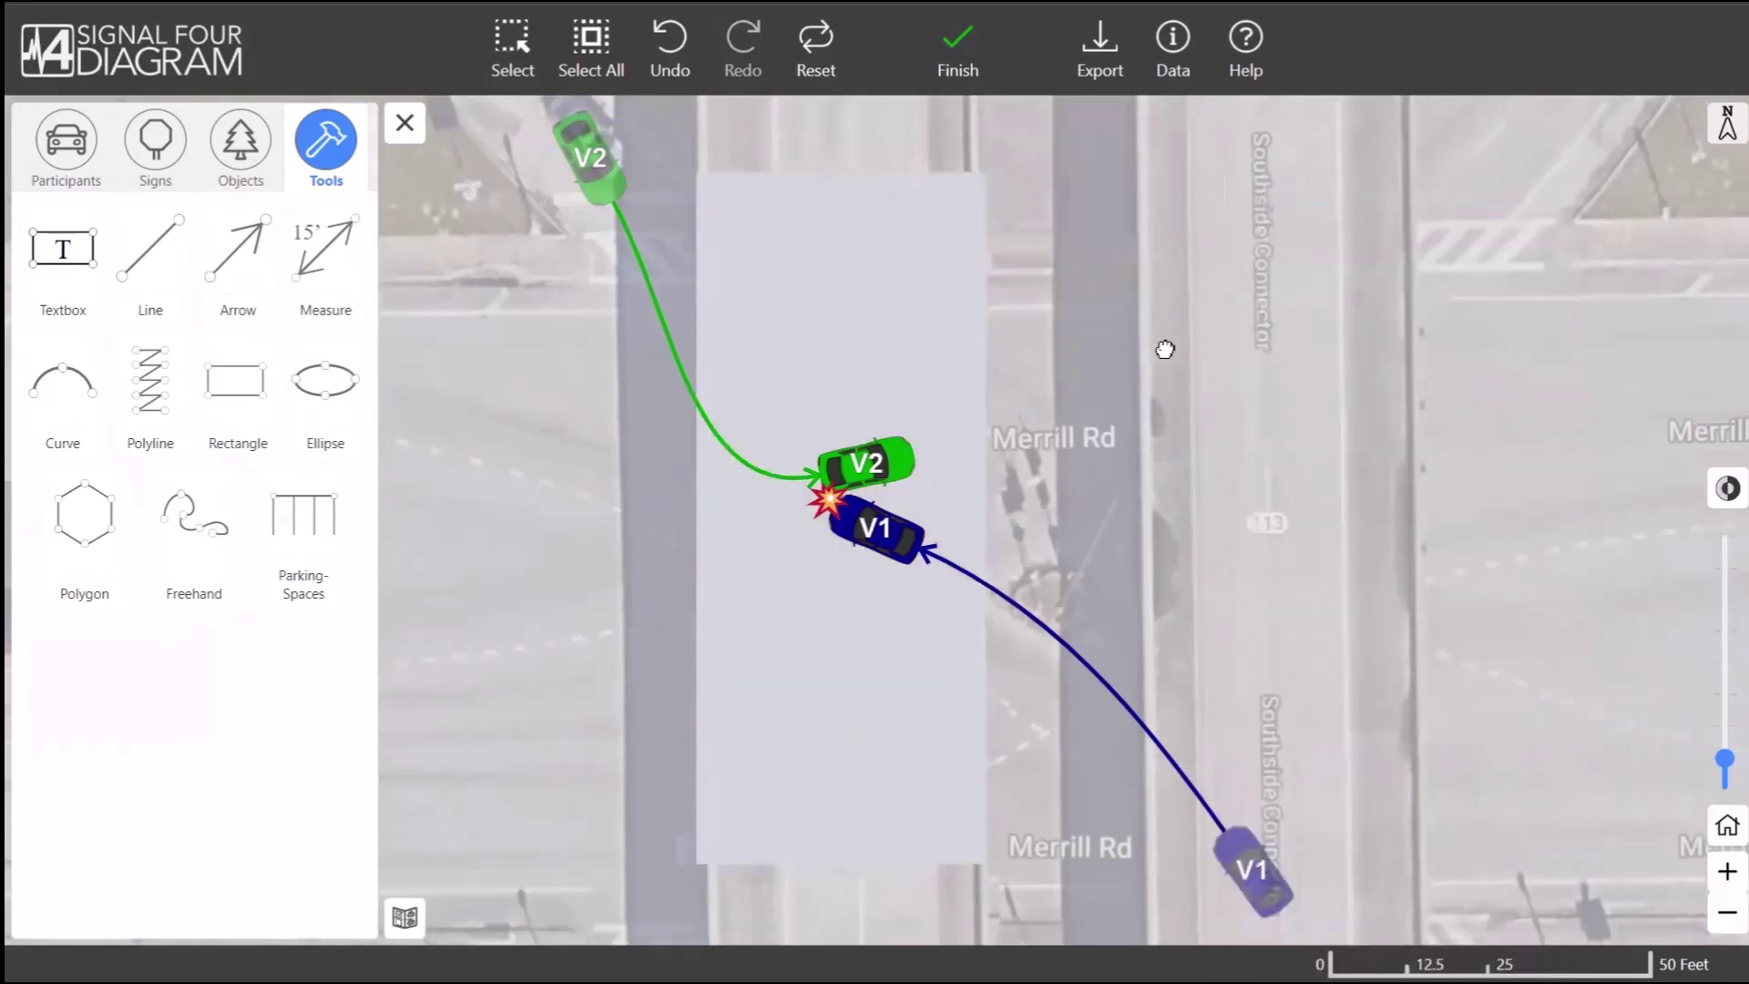
- Draw a straight line along the full north edge of the filled overpass rectangle
click(148, 268)
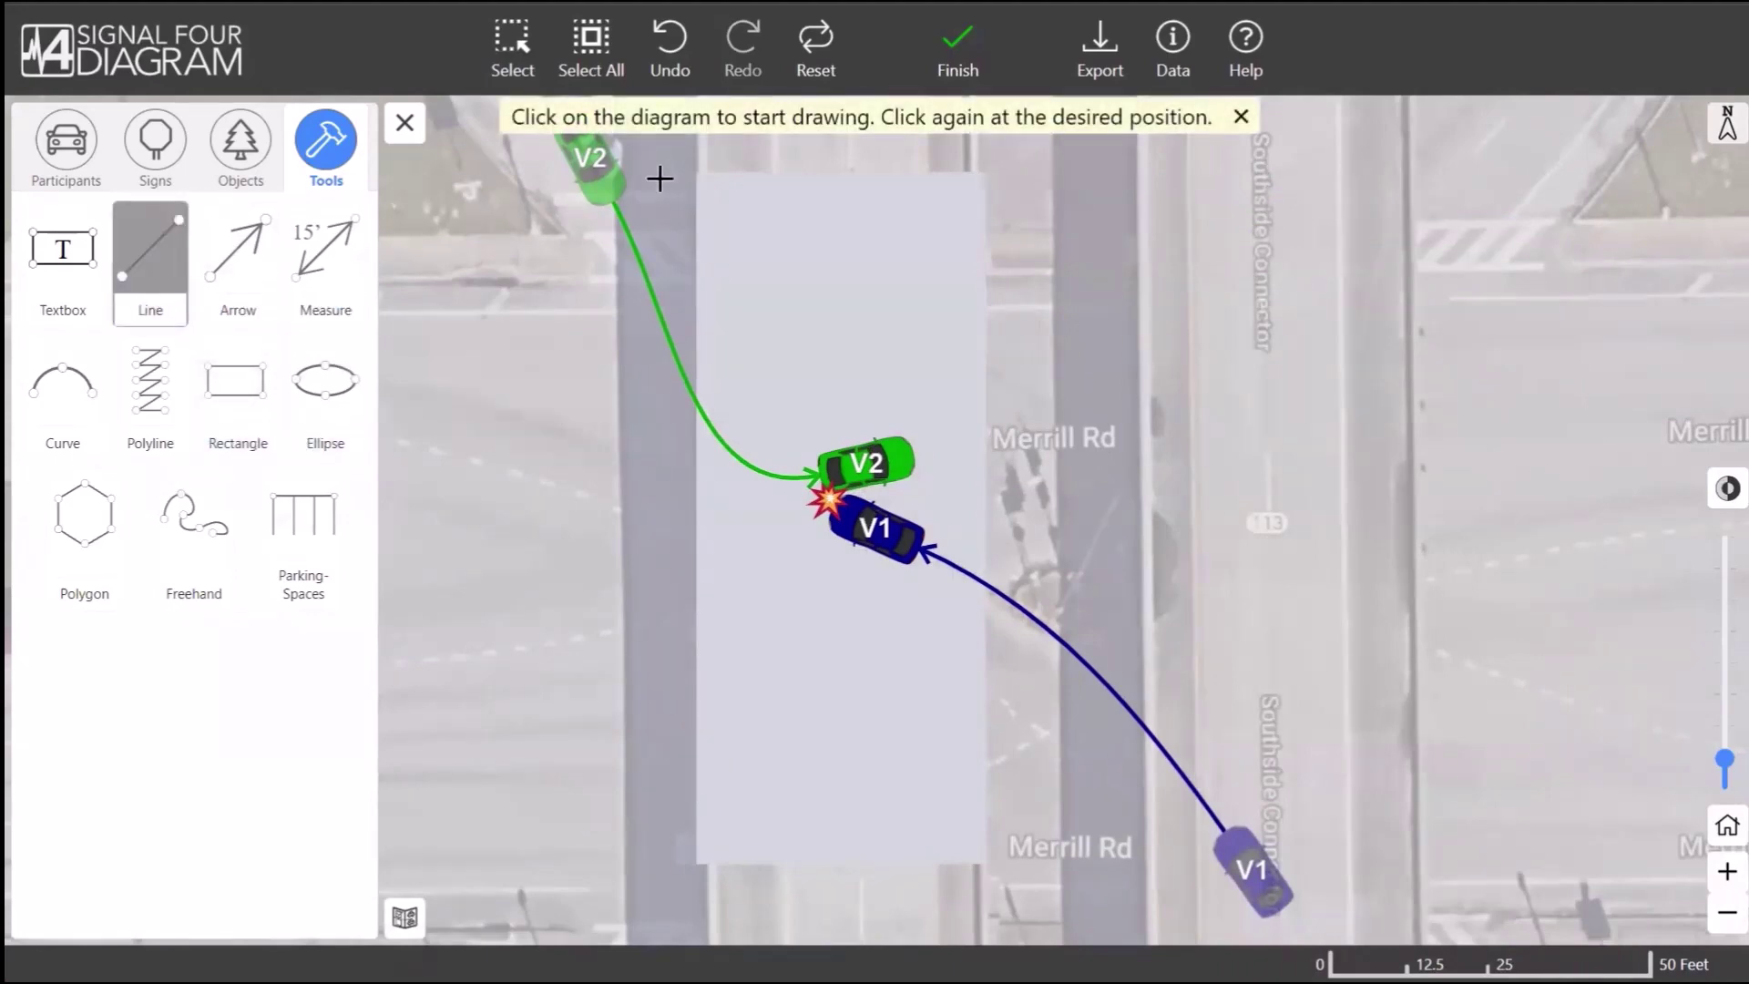
click(700, 168)
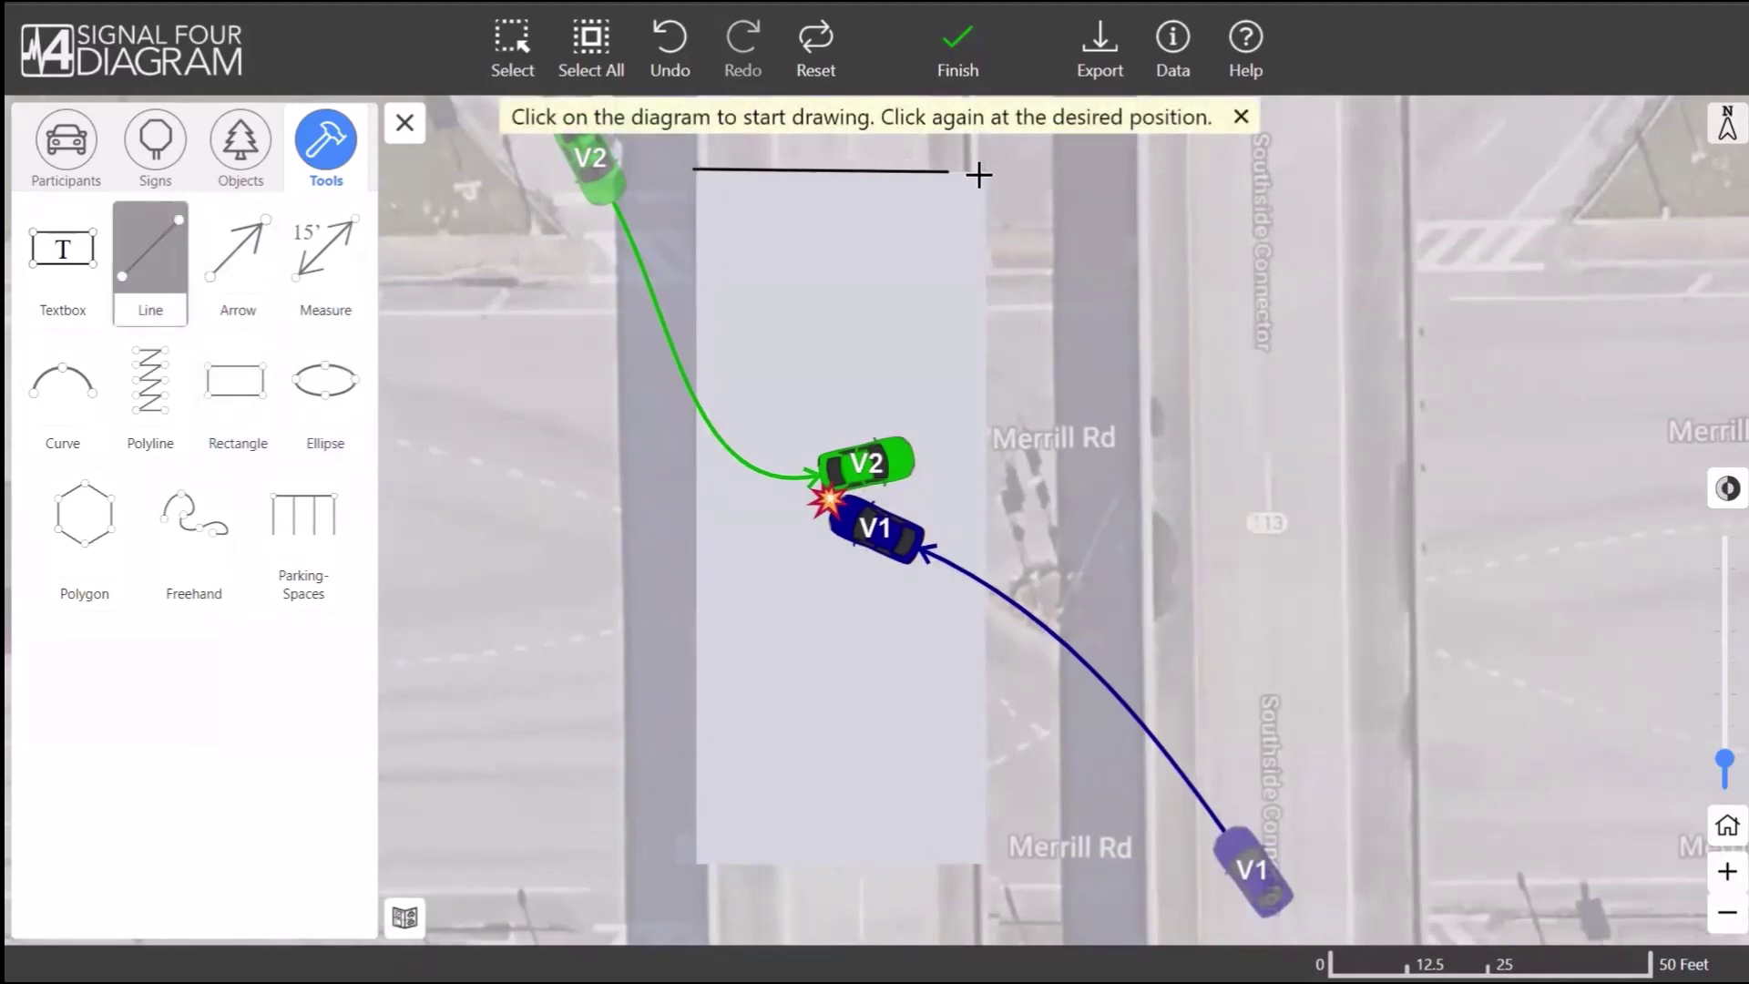
click(985, 170)
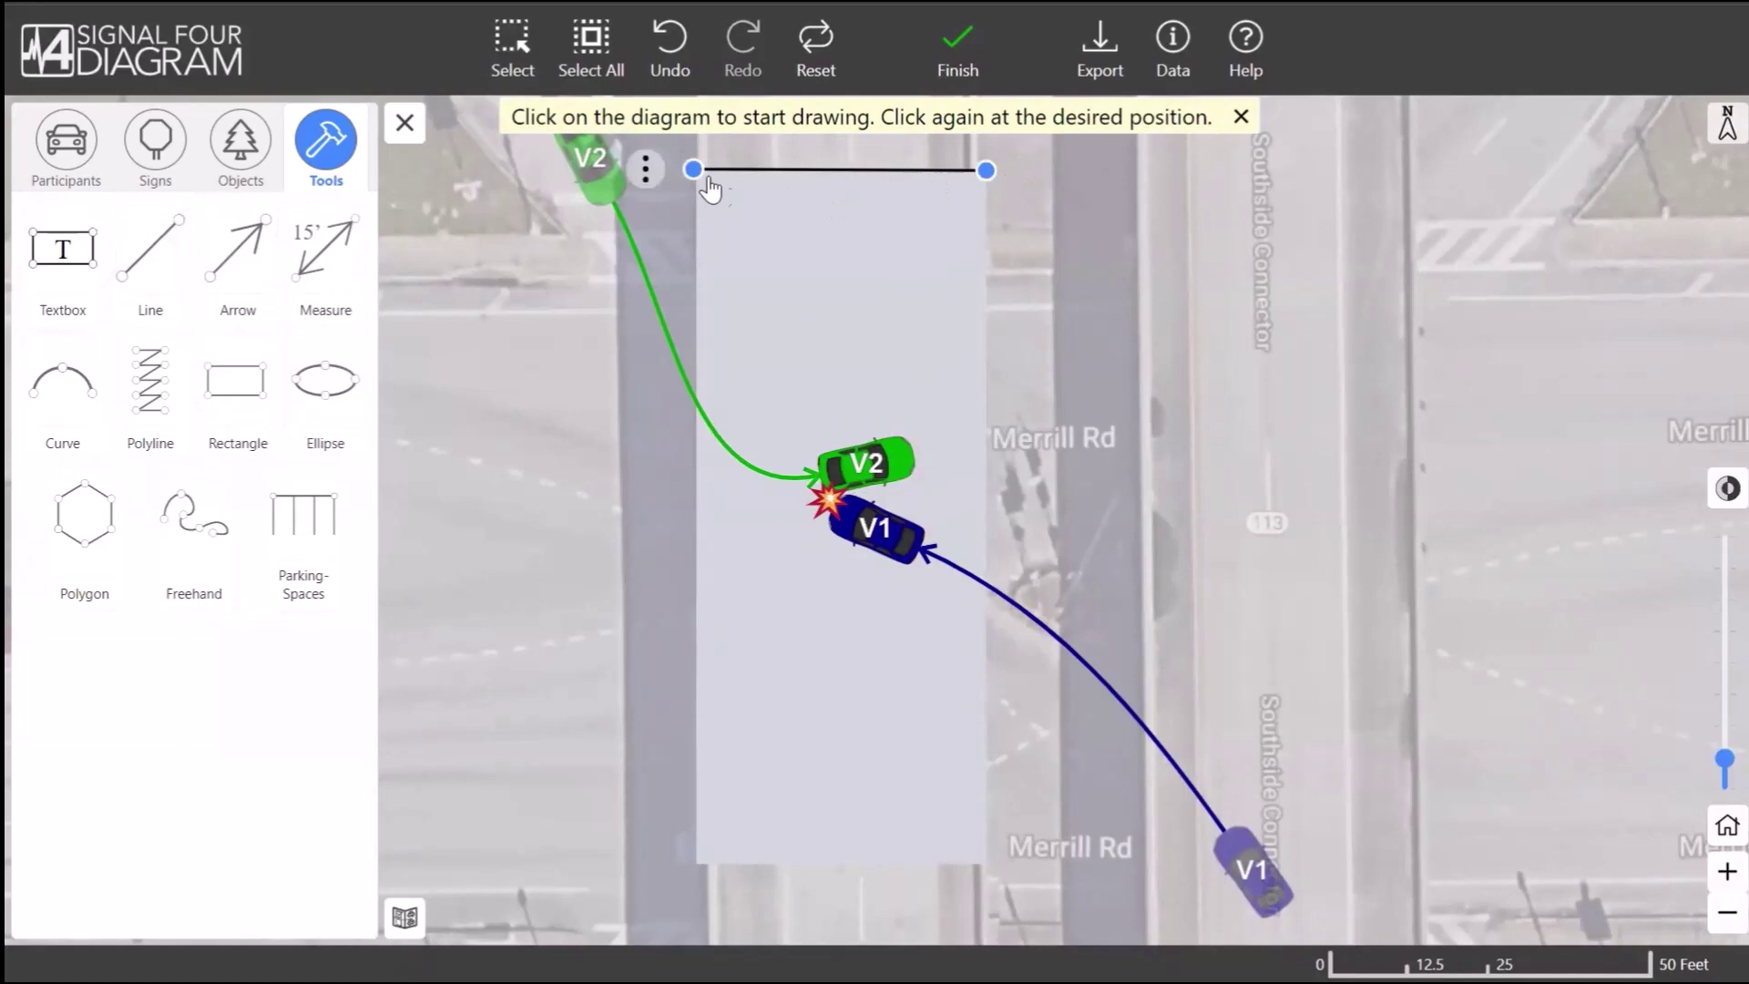
- Set the line along the rectangle's north edge to the Dashed line style and a line width of 3
click(645, 168)
mouse_move(742, 236)
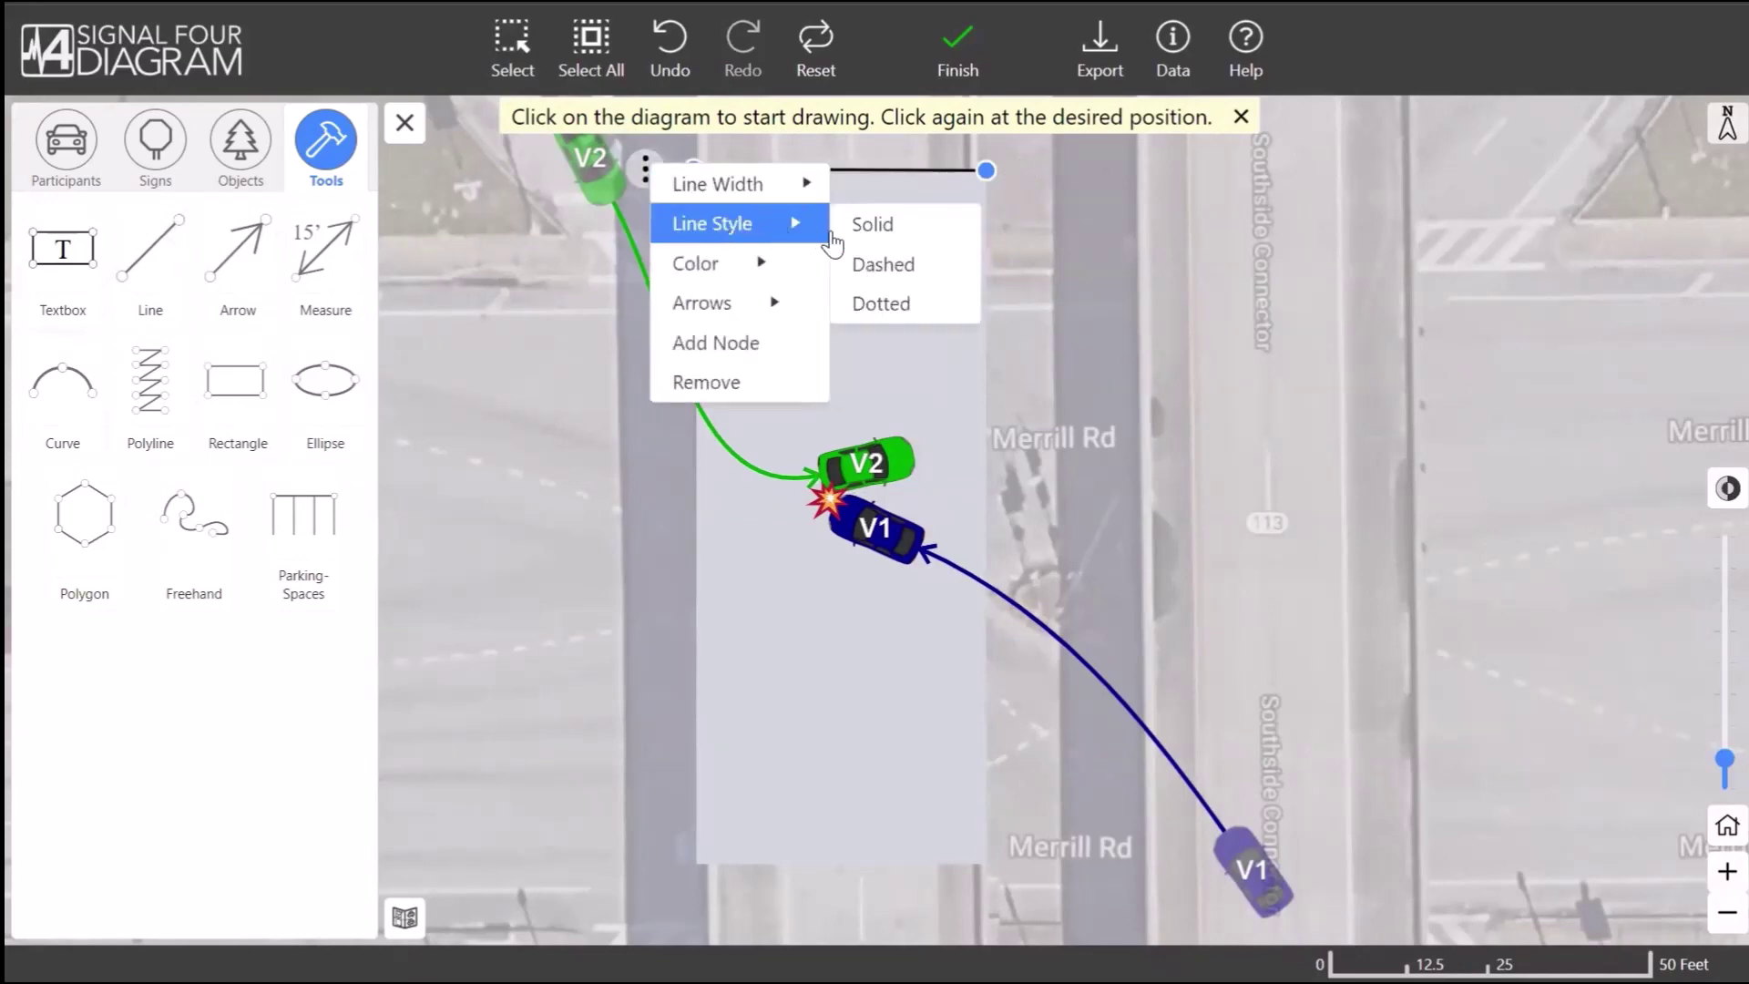
click(879, 268)
click(645, 170)
mouse_move(770, 191)
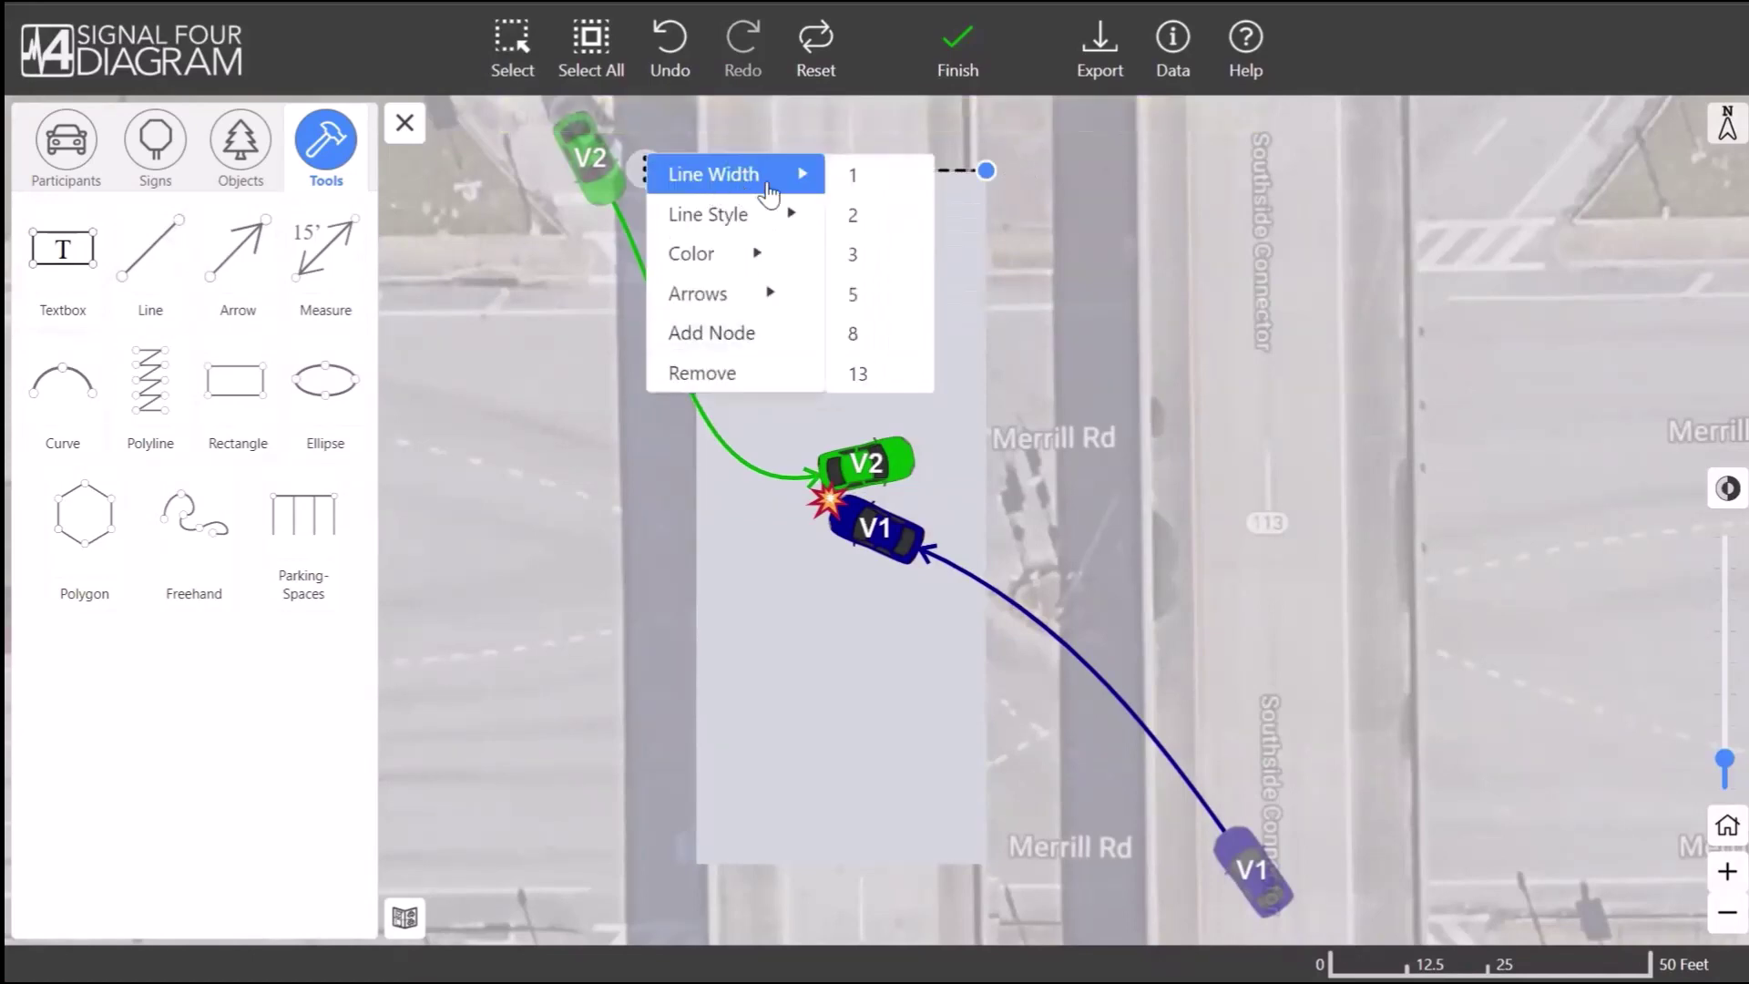
click(877, 267)
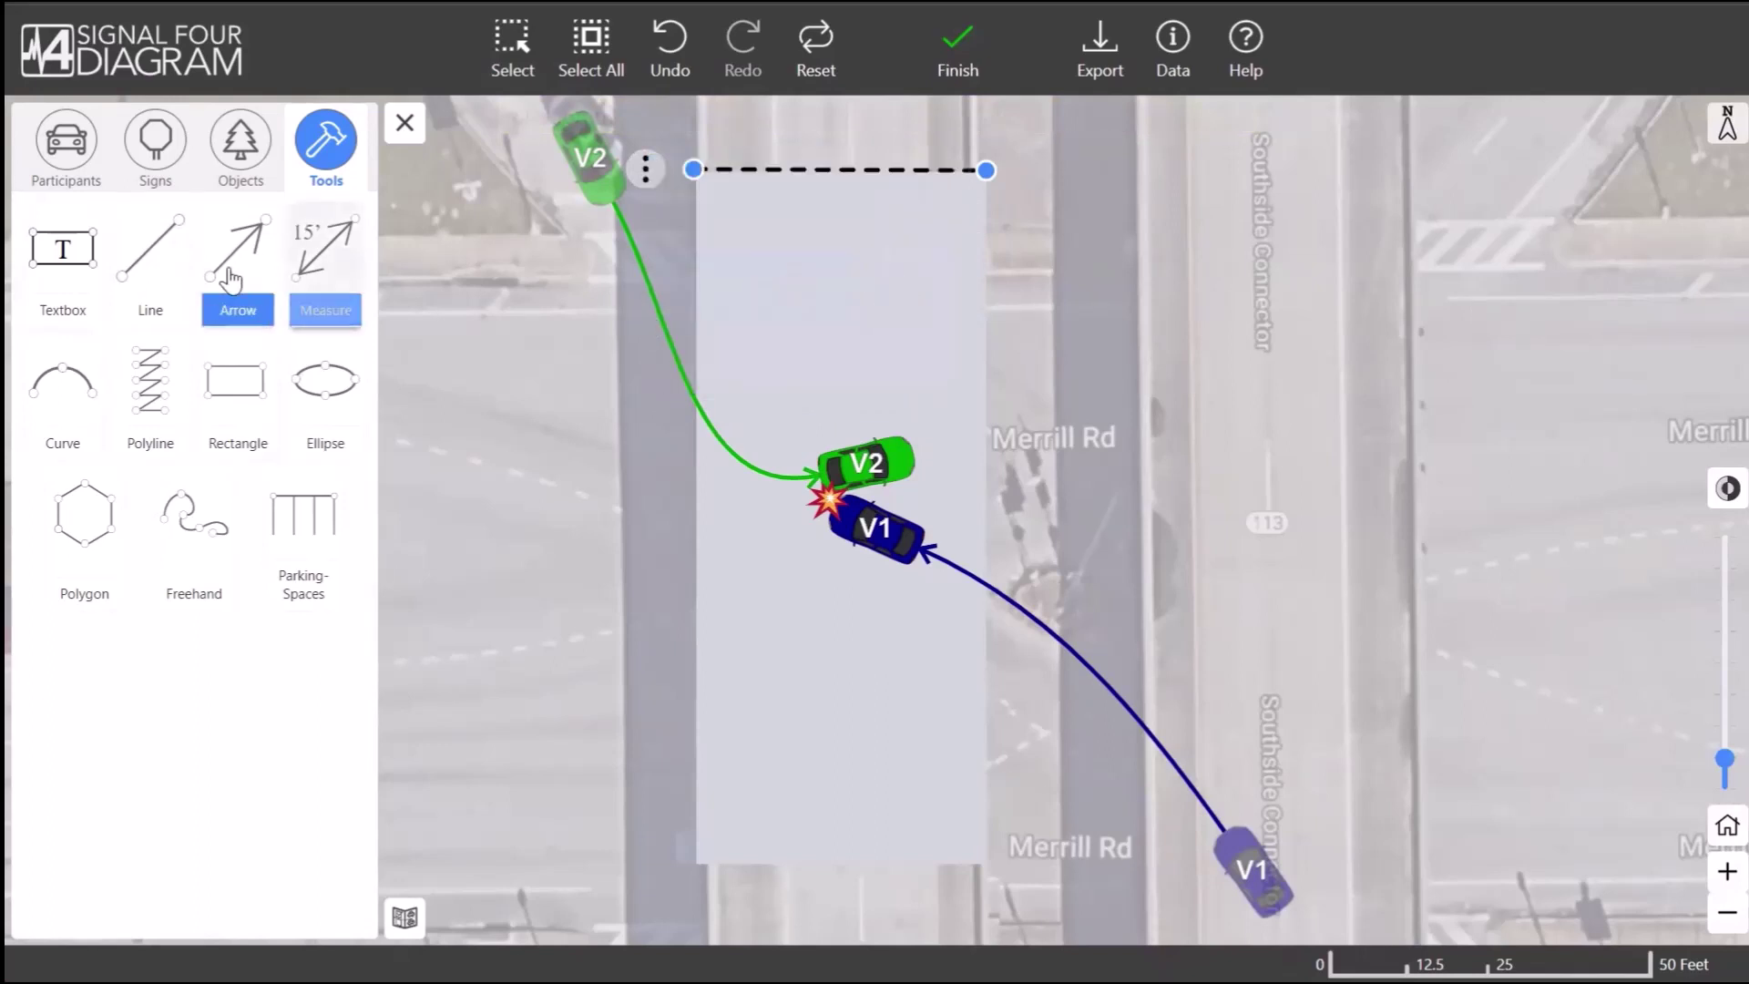
- Draw a matching dashed line along the full south edge of the filled overpass rectangle
click(151, 264)
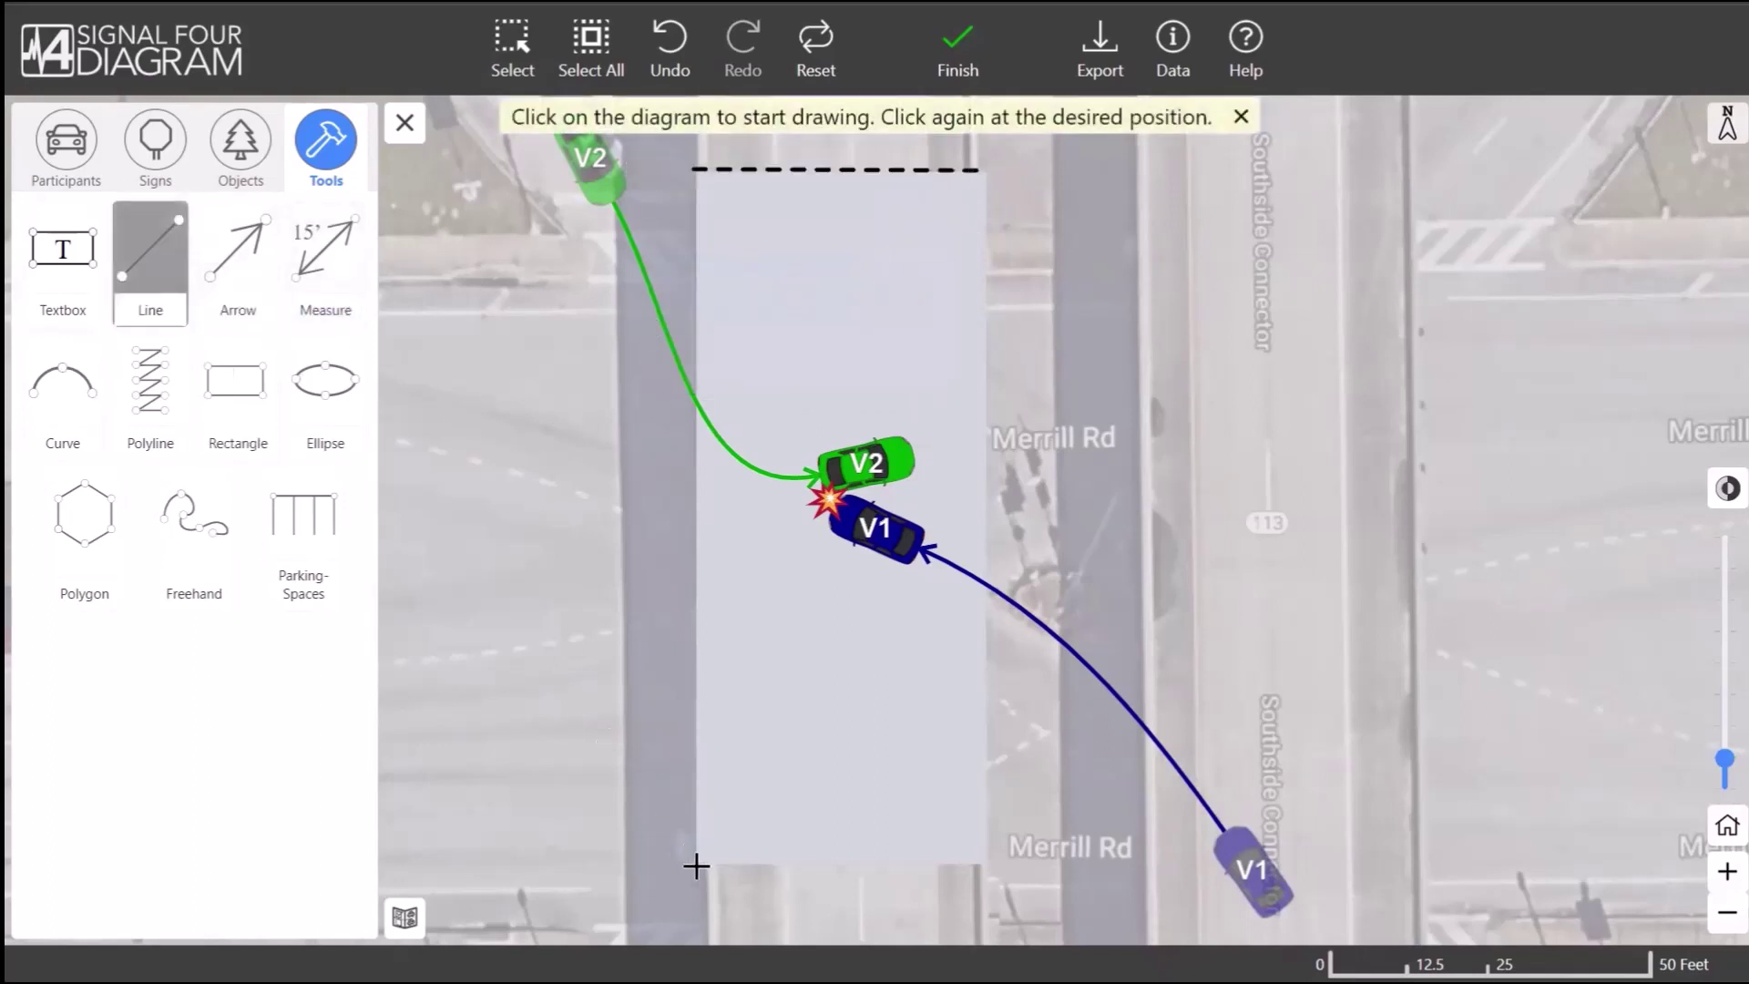
click(696, 865)
click(986, 863)
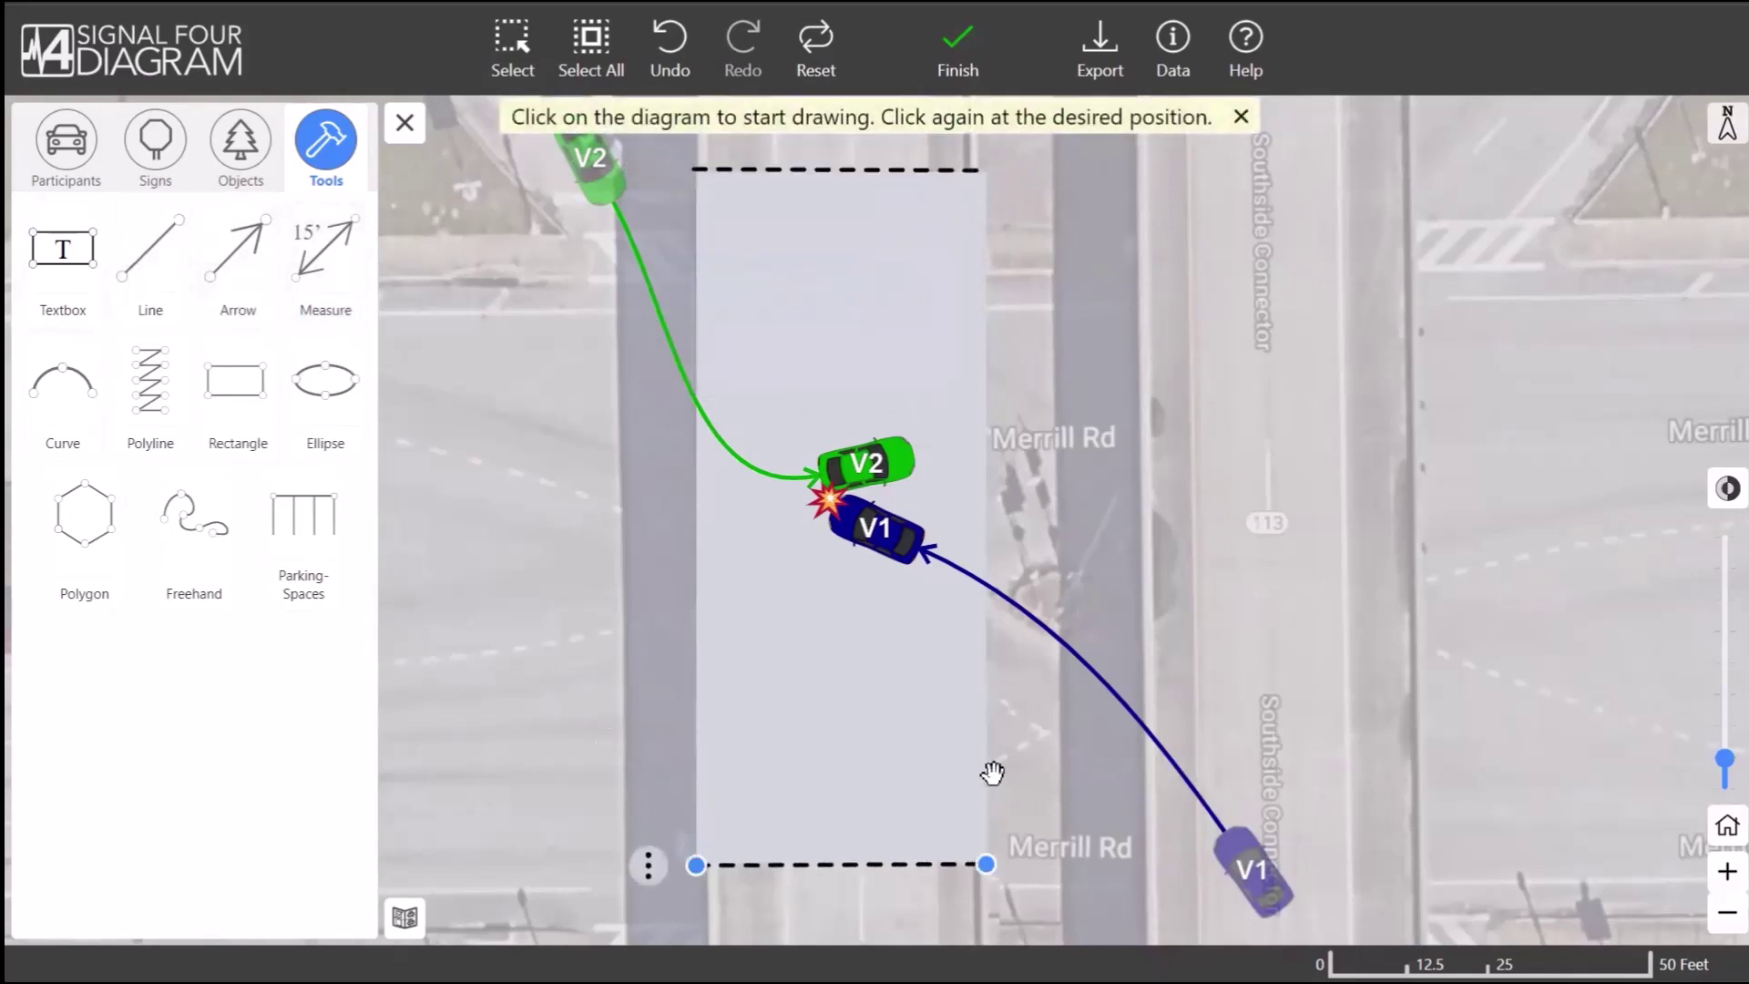
- Draw a gently bowed curve across the rectangle from its west edge, level with V1, southeast to its east edge
click(62, 387)
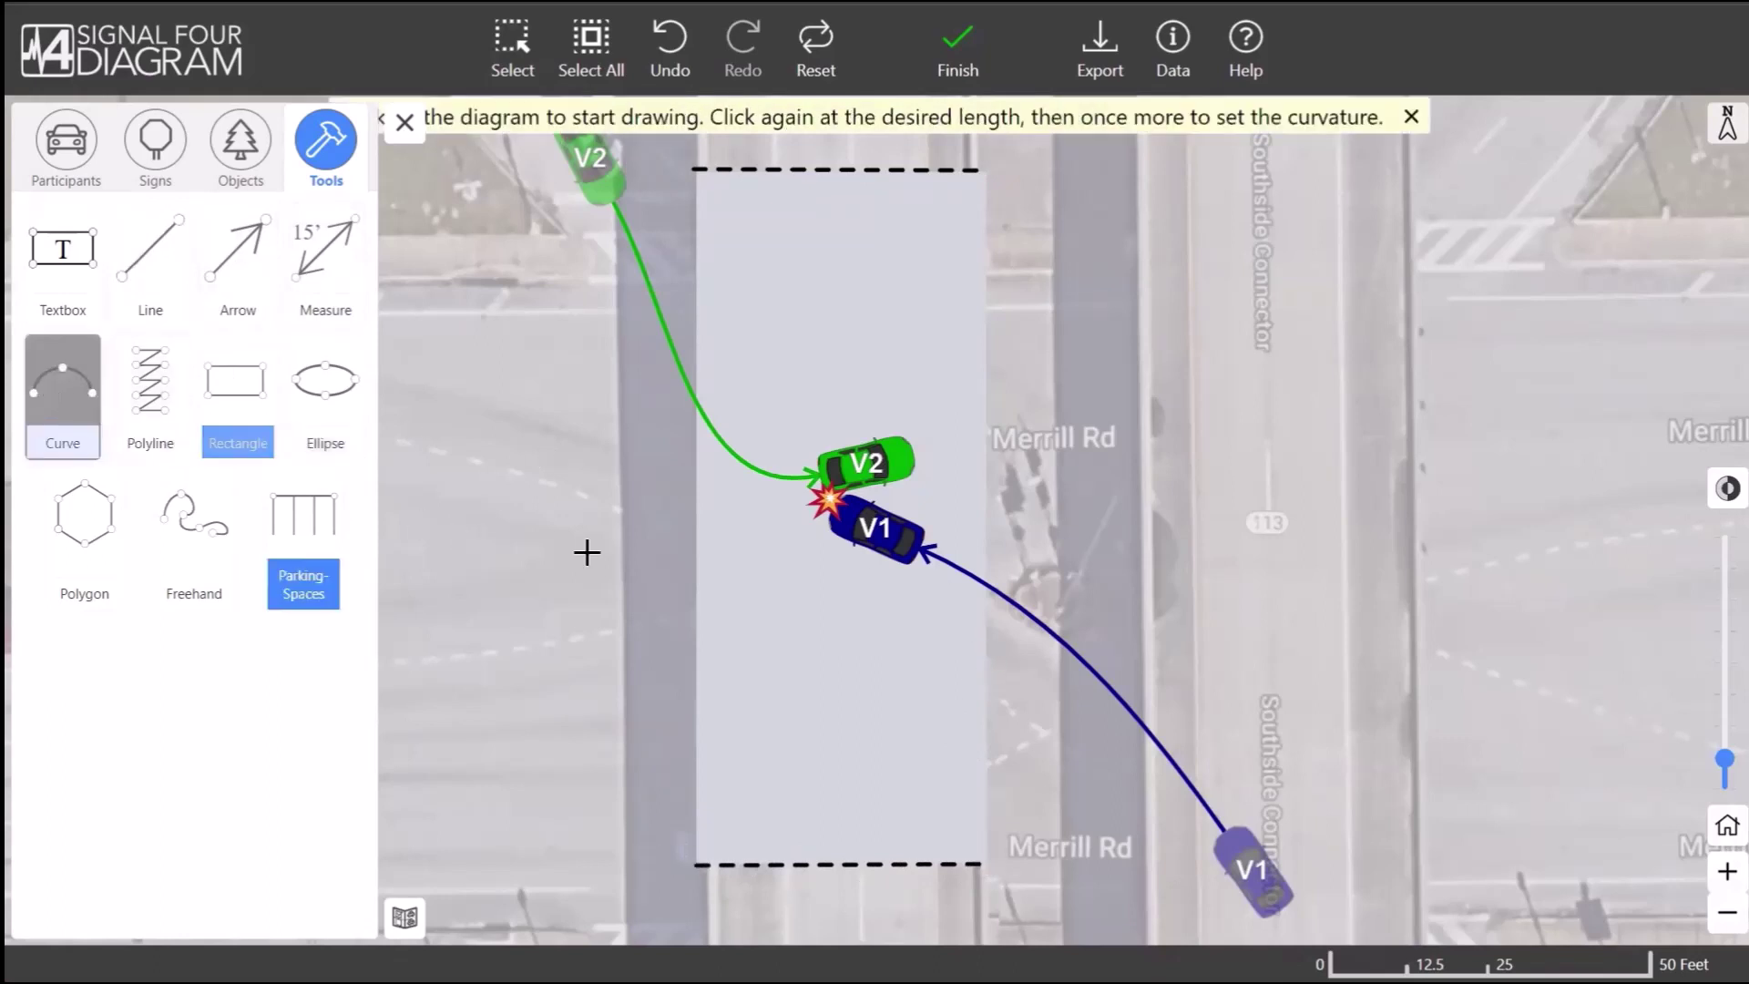
click(694, 541)
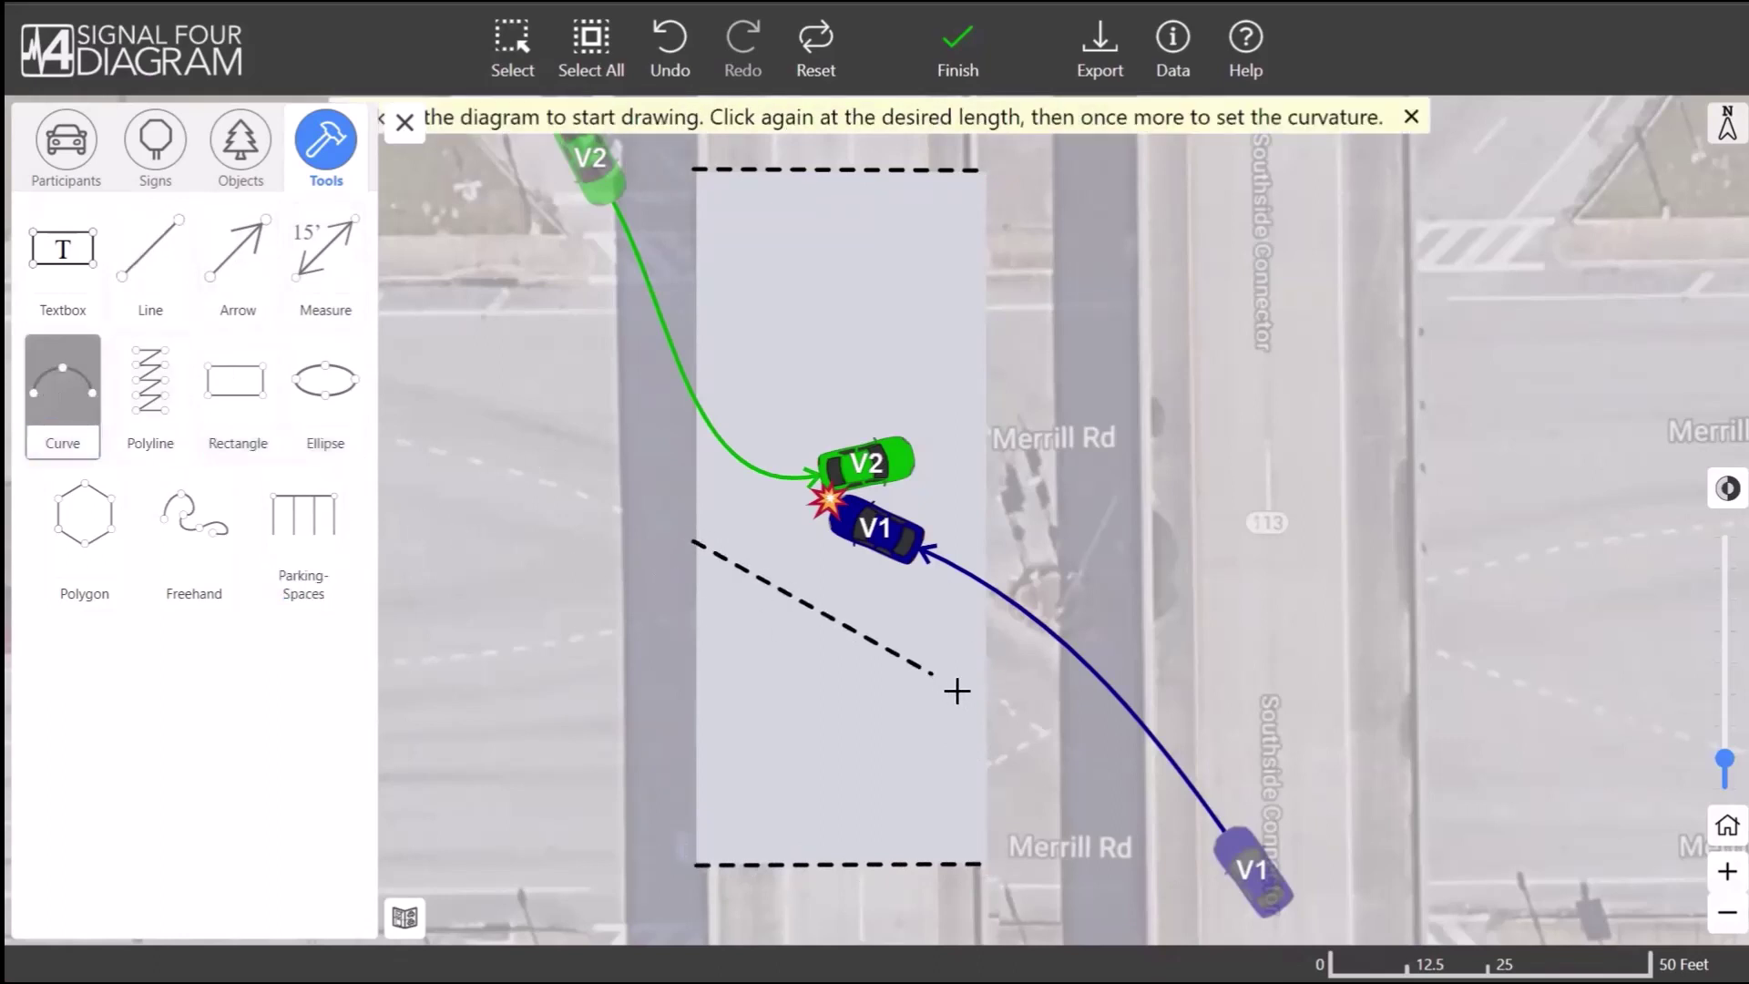
click(983, 694)
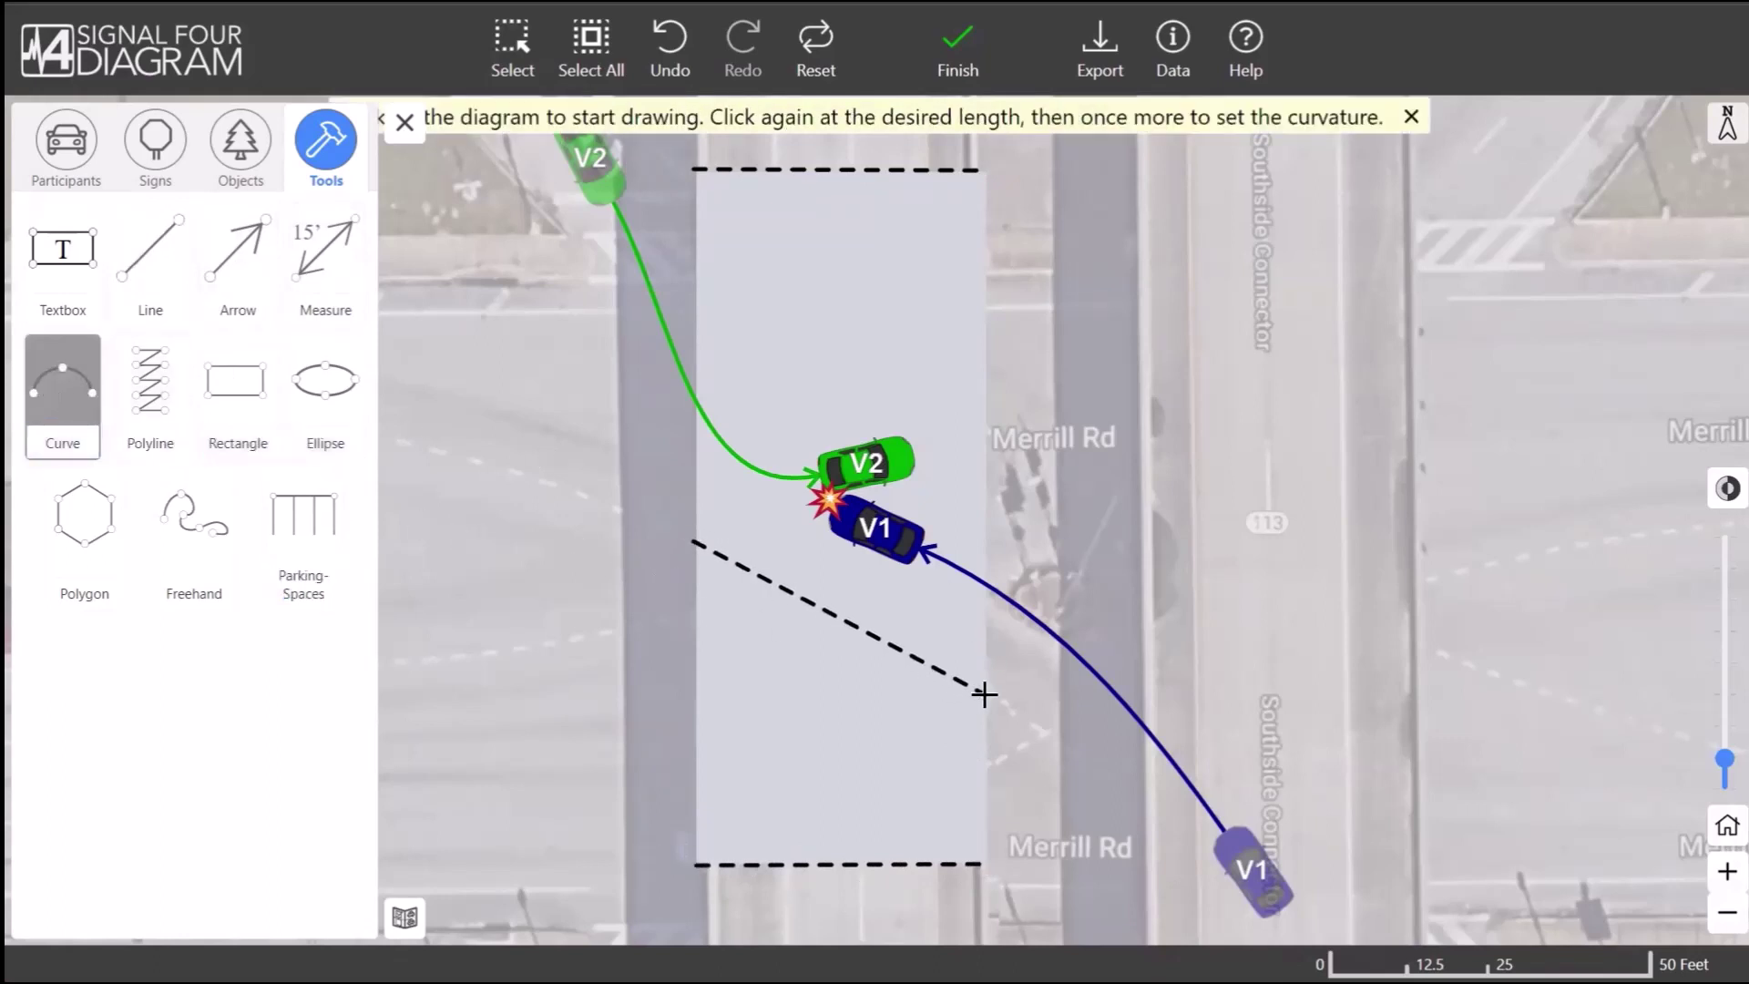
click(855, 605)
- Set the new dashed curve's color to white and its line width to 2
click(648, 526)
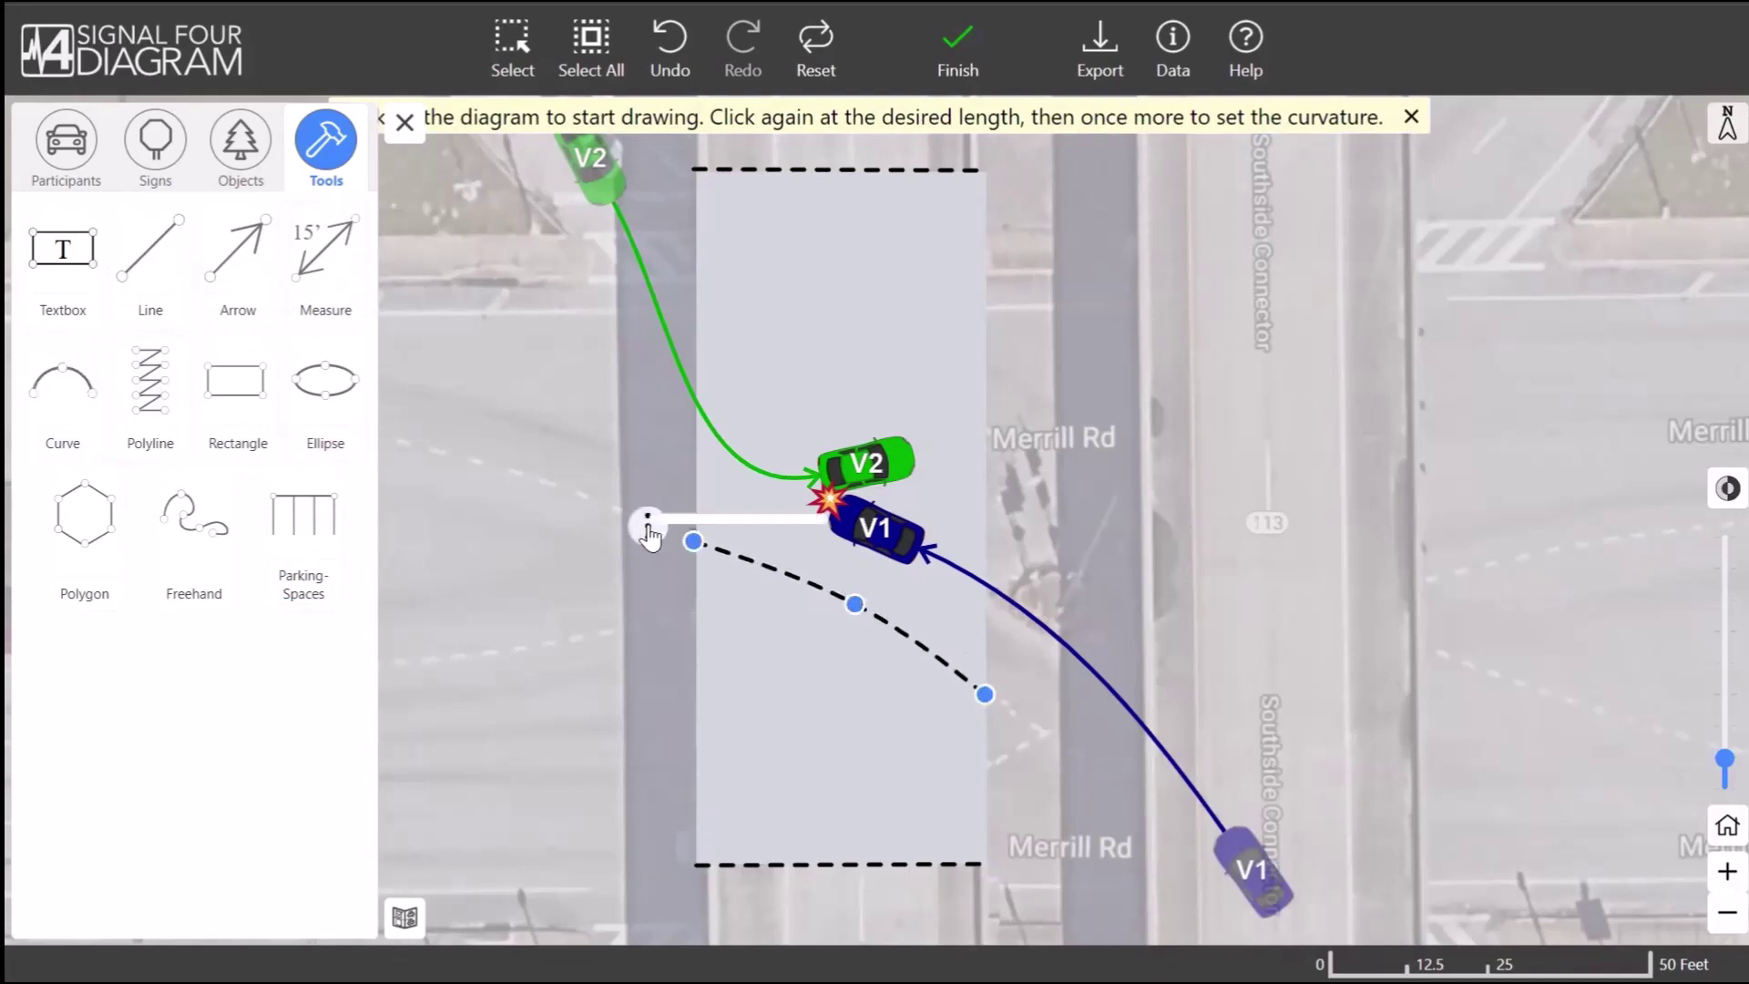
click(703, 383)
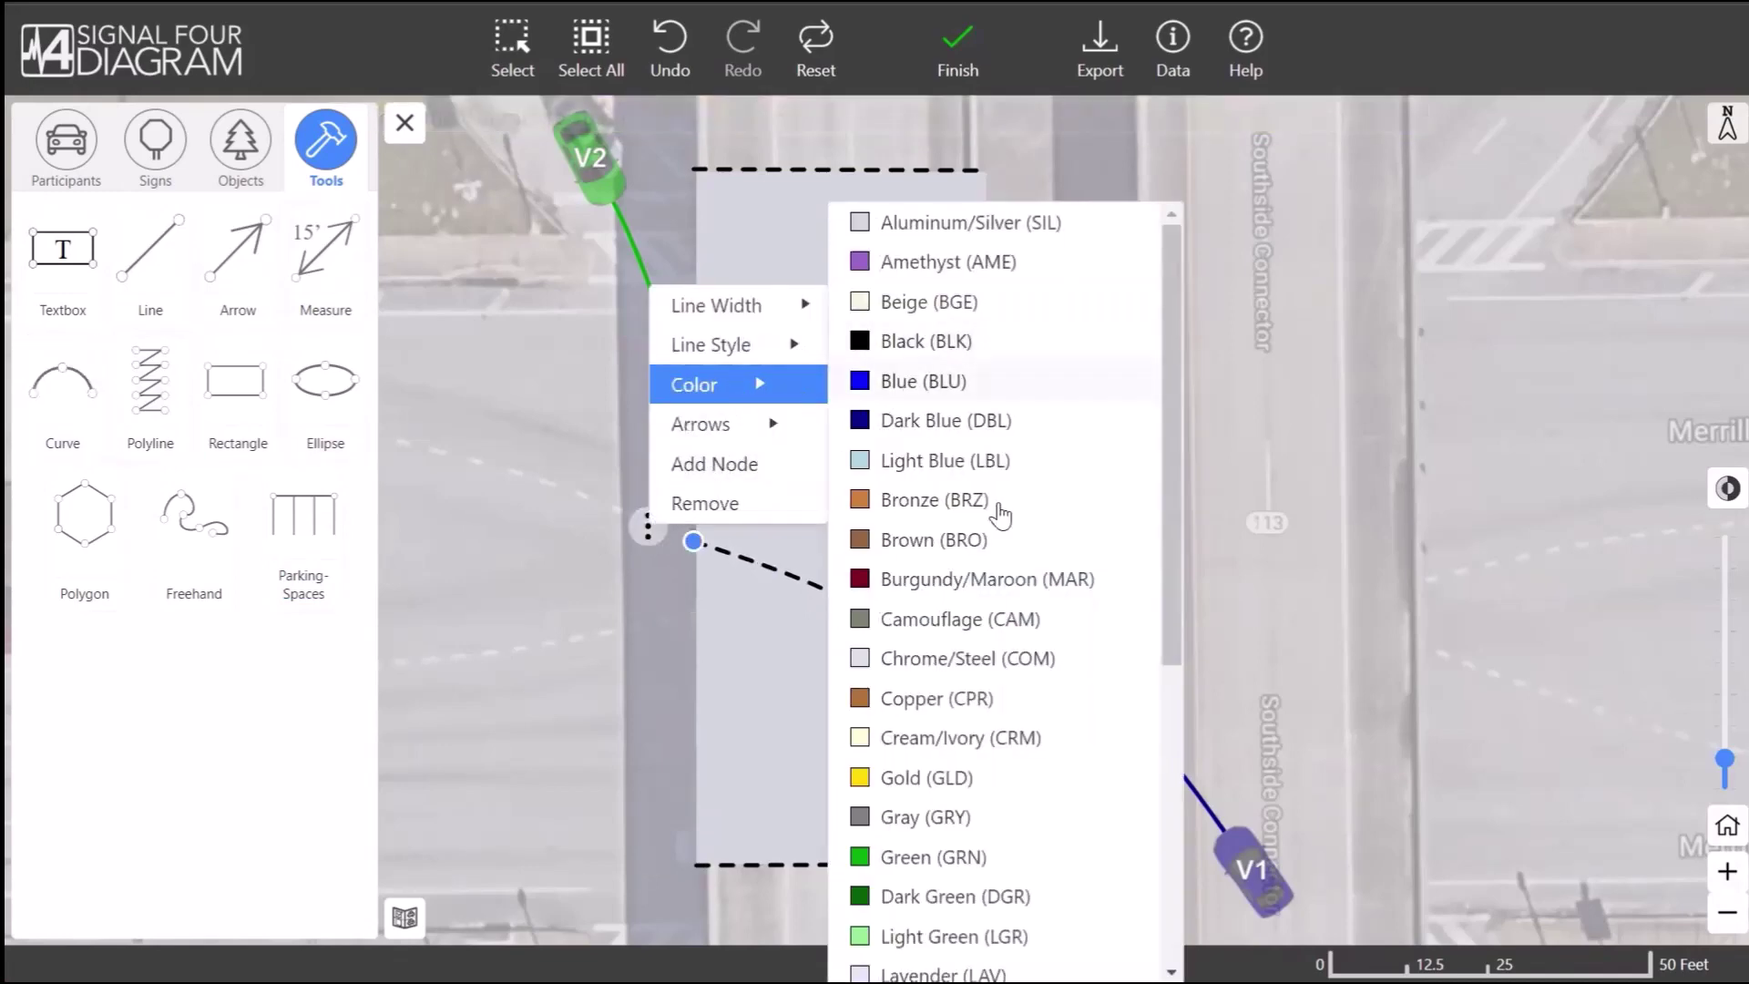
scroll(995, 507, down, 5)
click(947, 884)
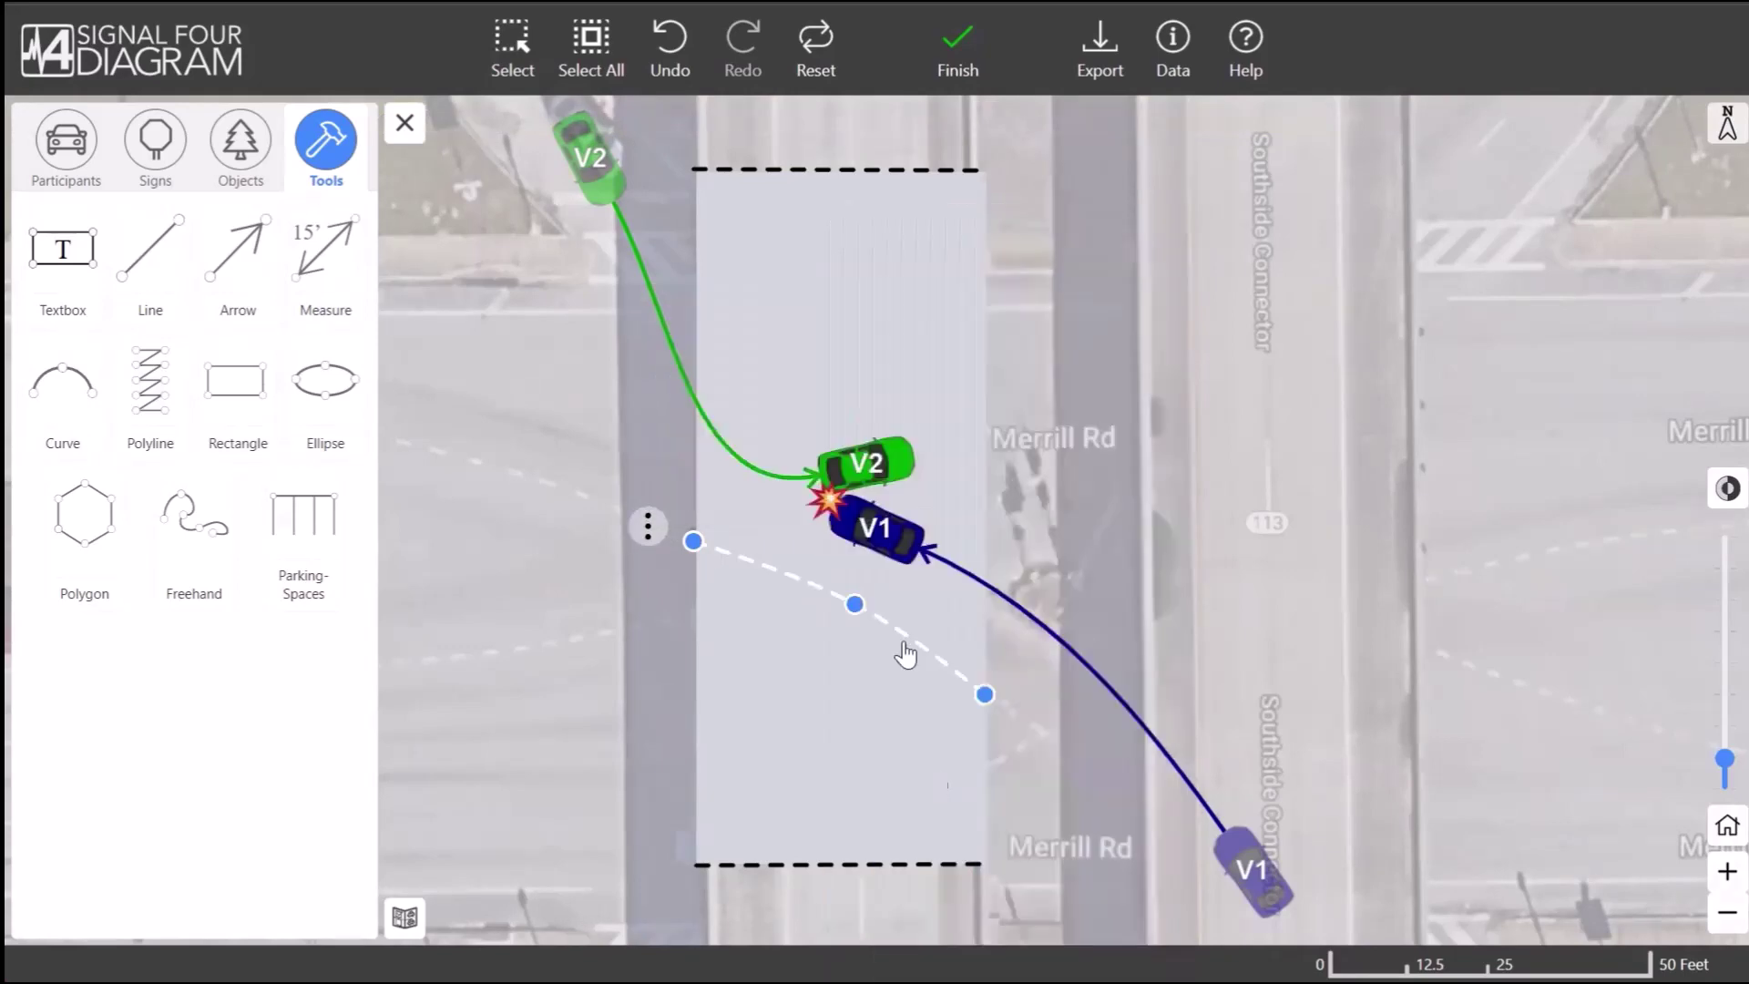
click(647, 524)
mouse_move(745, 320)
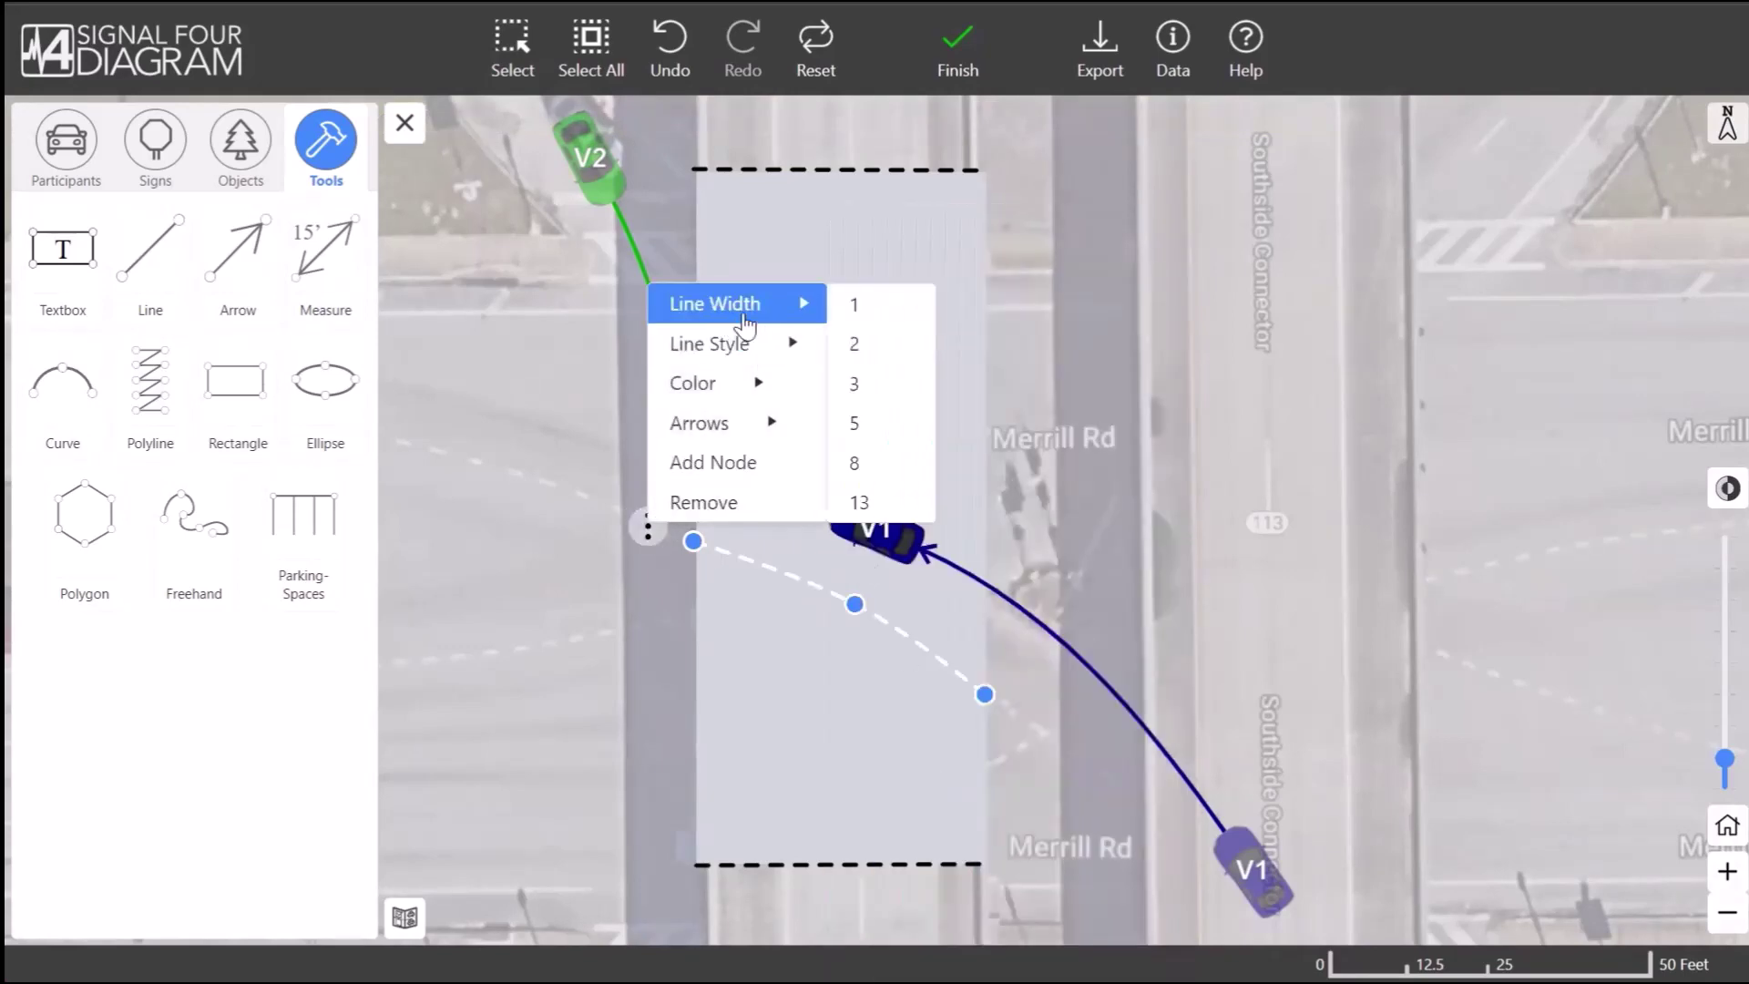
click(860, 346)
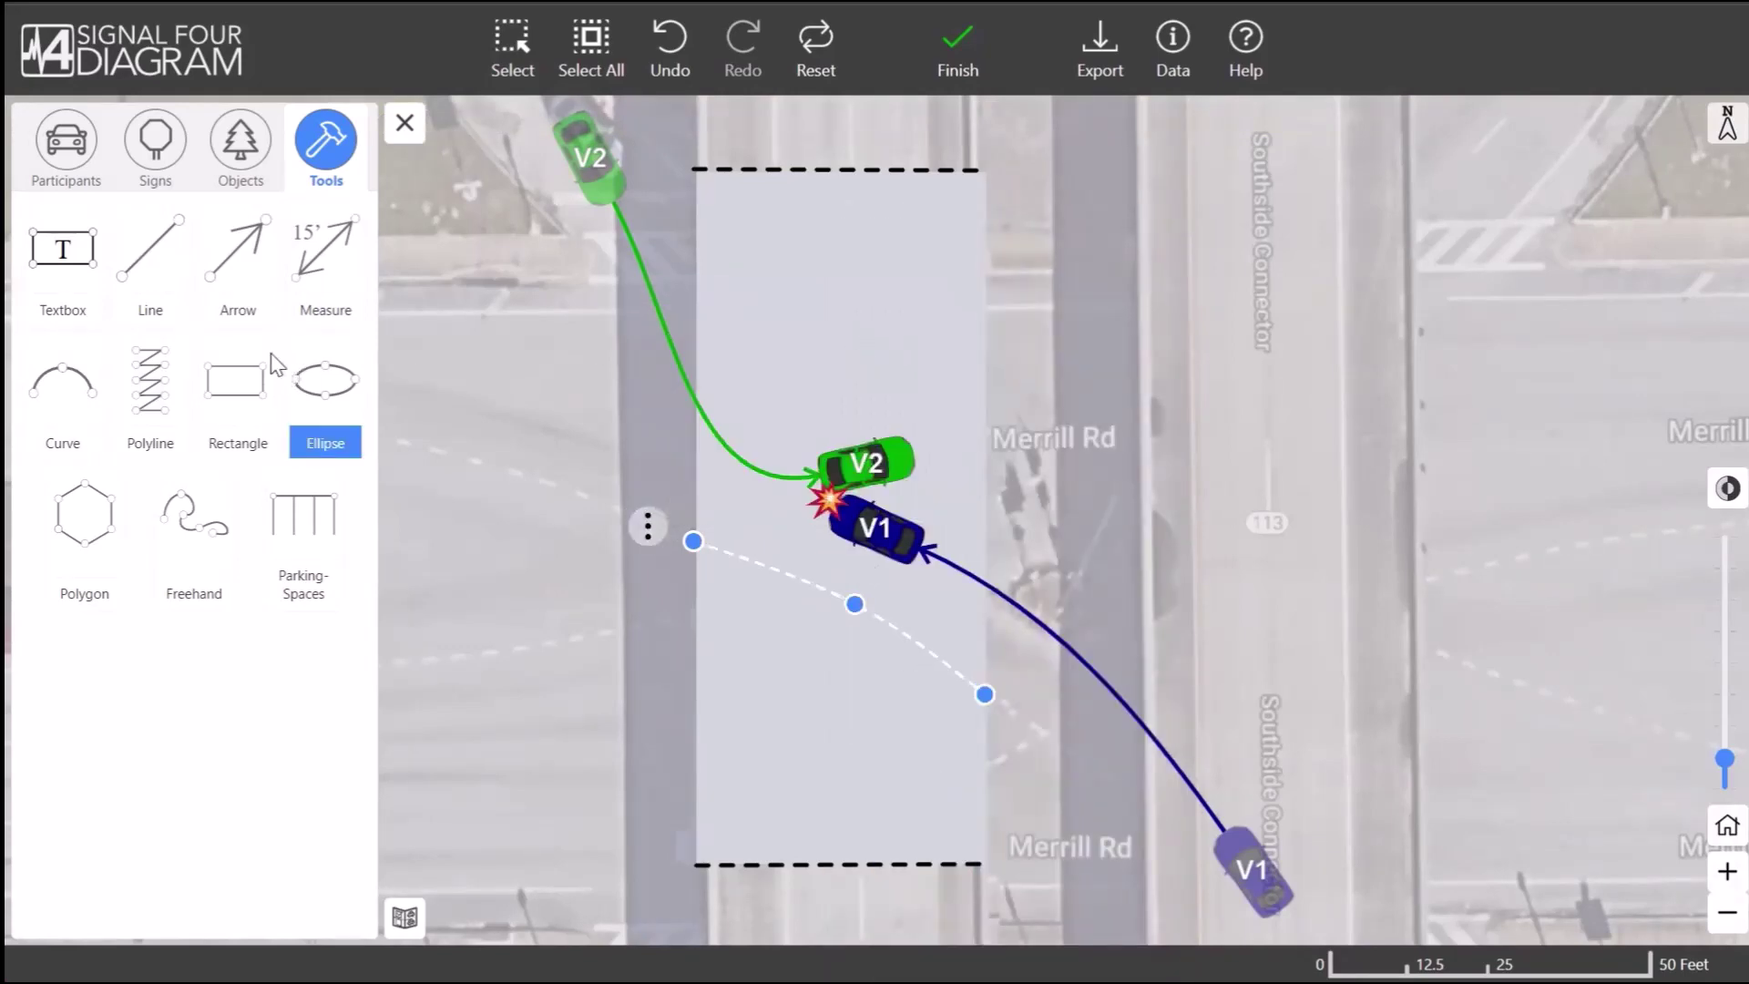
- Draw a second dashed white curve from the rectangle's west edge below V1 northeast to its east edge, crossing the first curve
click(63, 387)
click(986, 500)
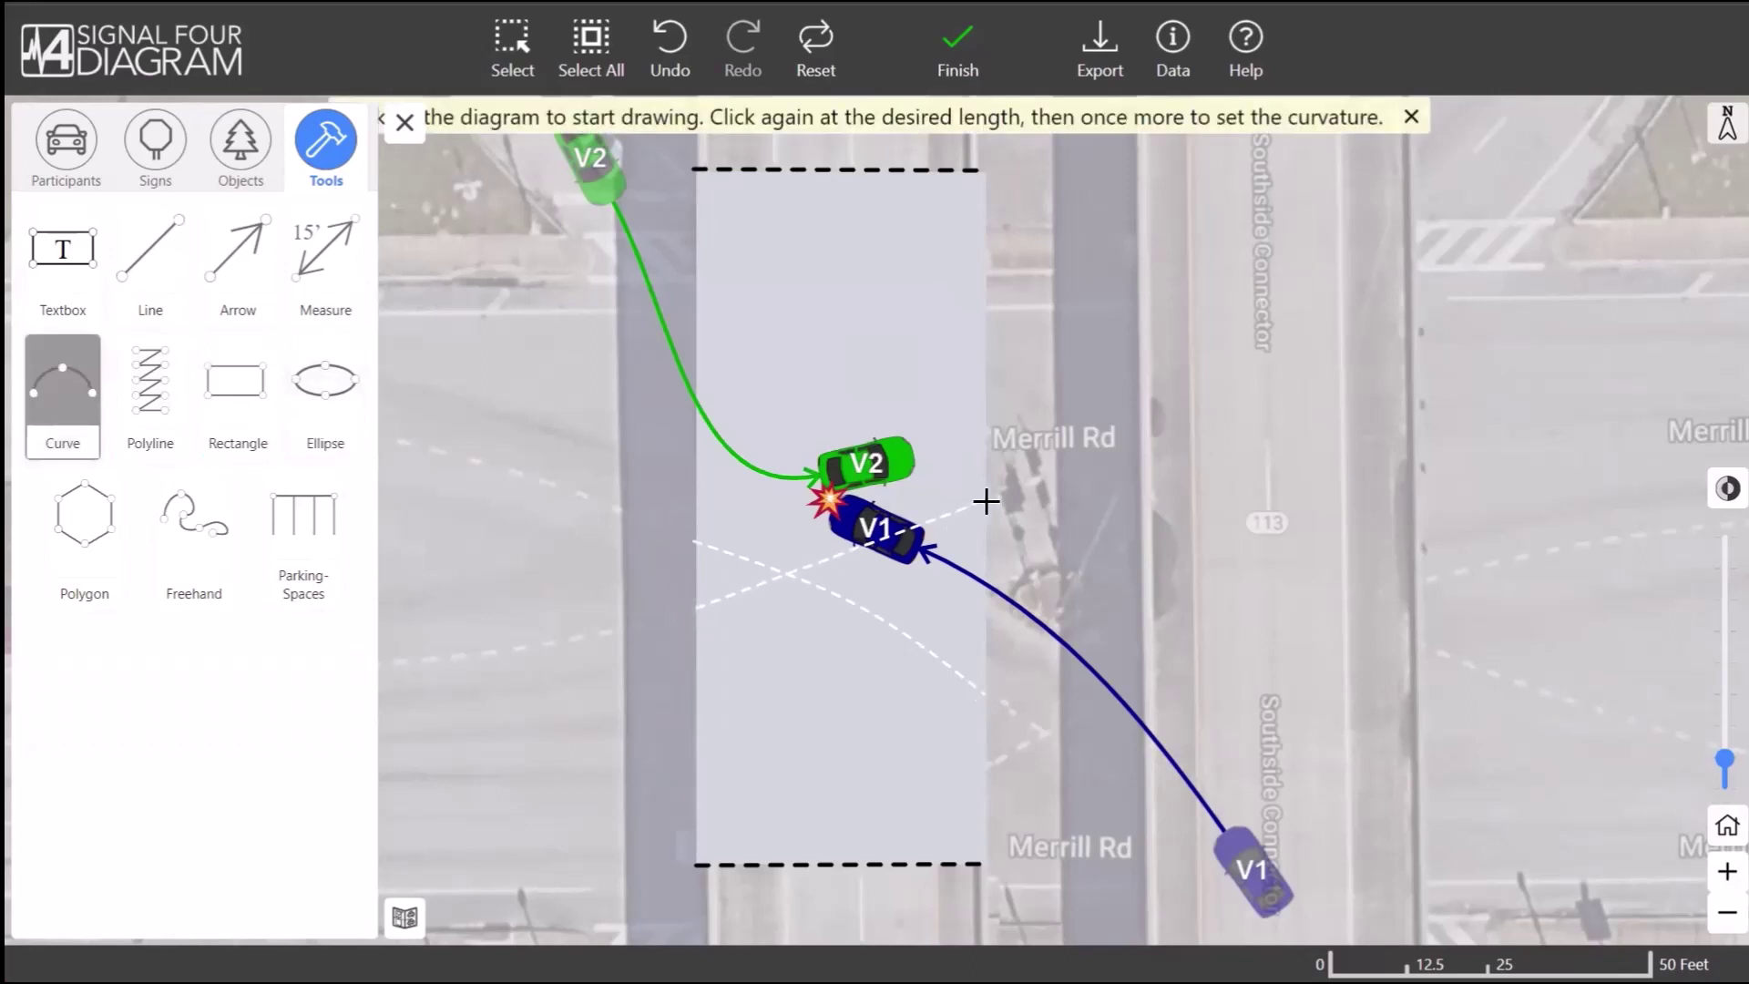
click(860, 567)
- Draw a third dashed white curve from the rectangle's northwest corner down to its east edge beside Merrill Rd, and finish the diagram
click(78, 405)
click(983, 427)
click(824, 318)
click(1052, 265)
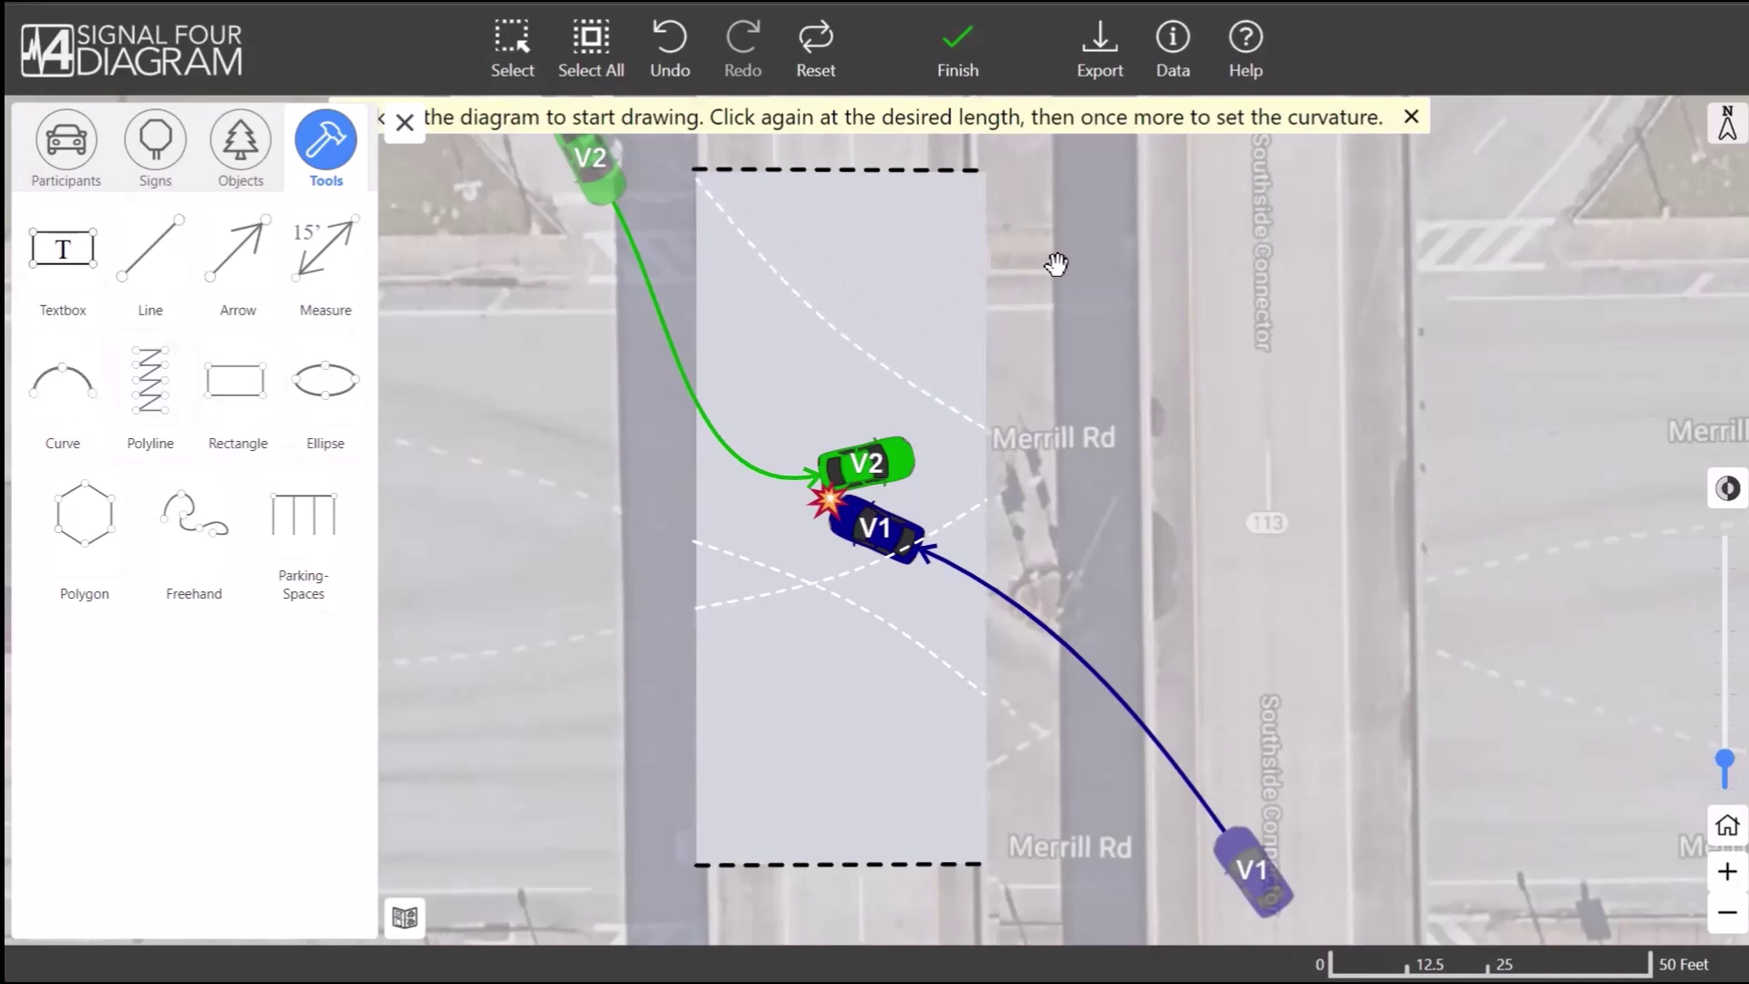
click(953, 50)
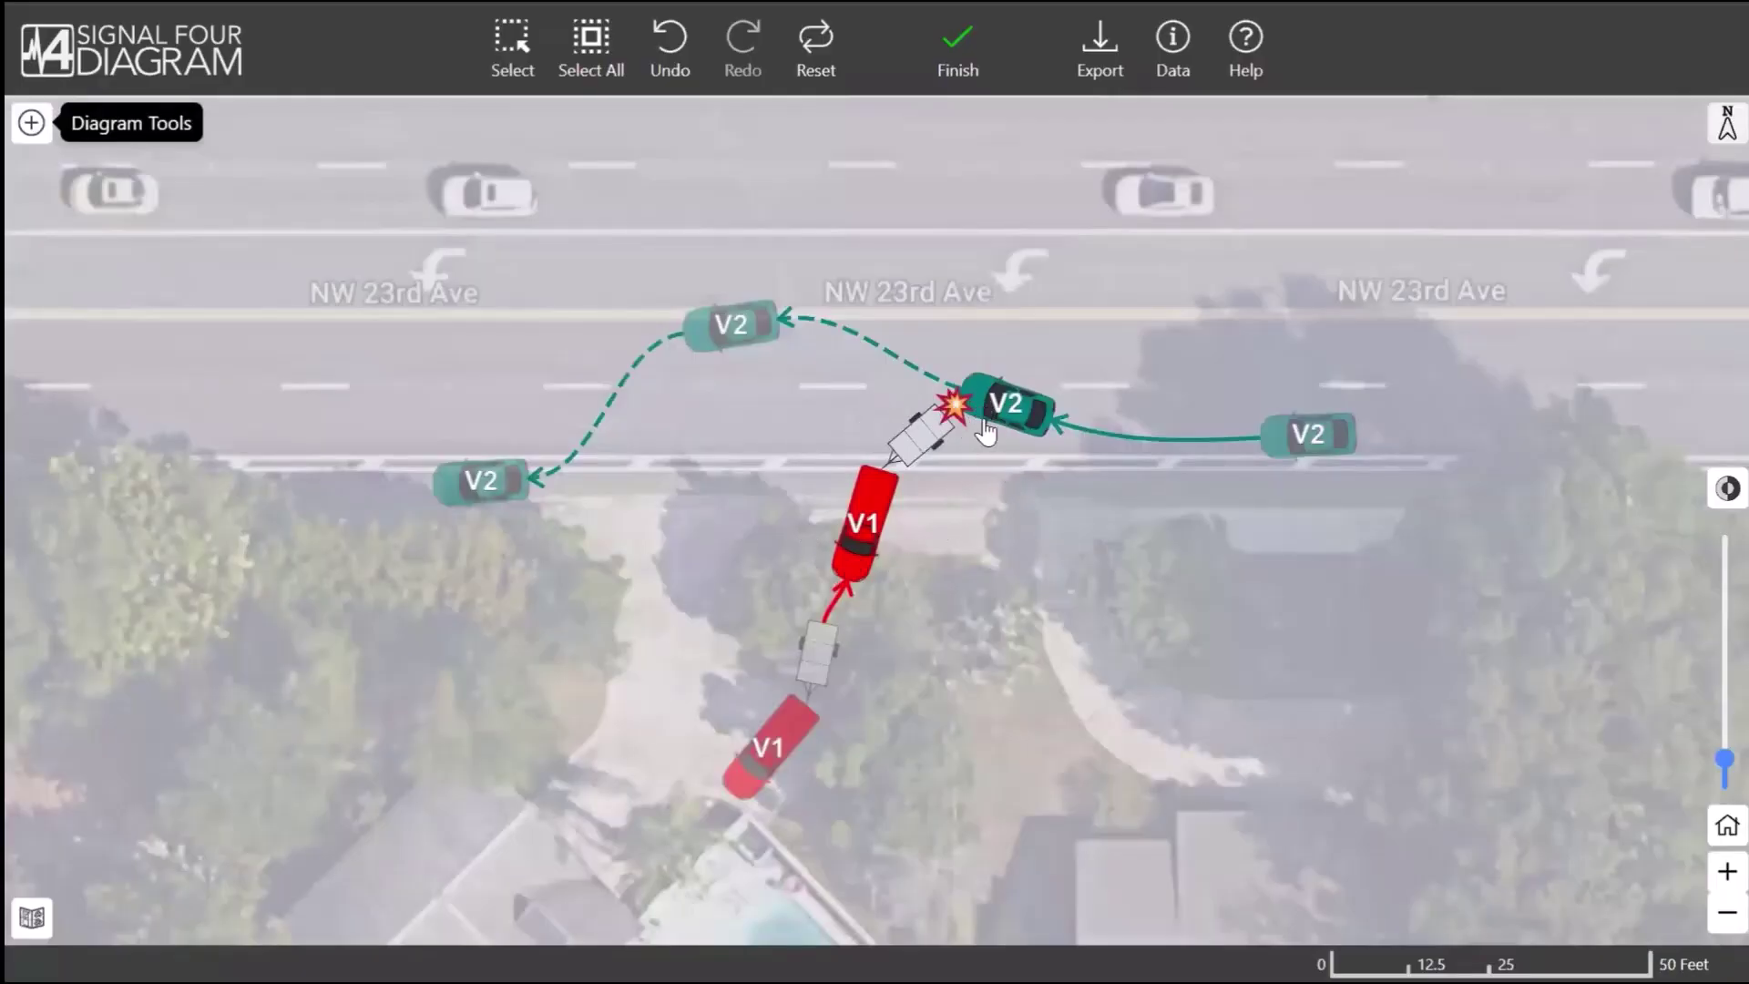
- Reposition V1's utility trailer at the impact point on NW 23rd Ave, keeping it attached behind V1
click(926, 449)
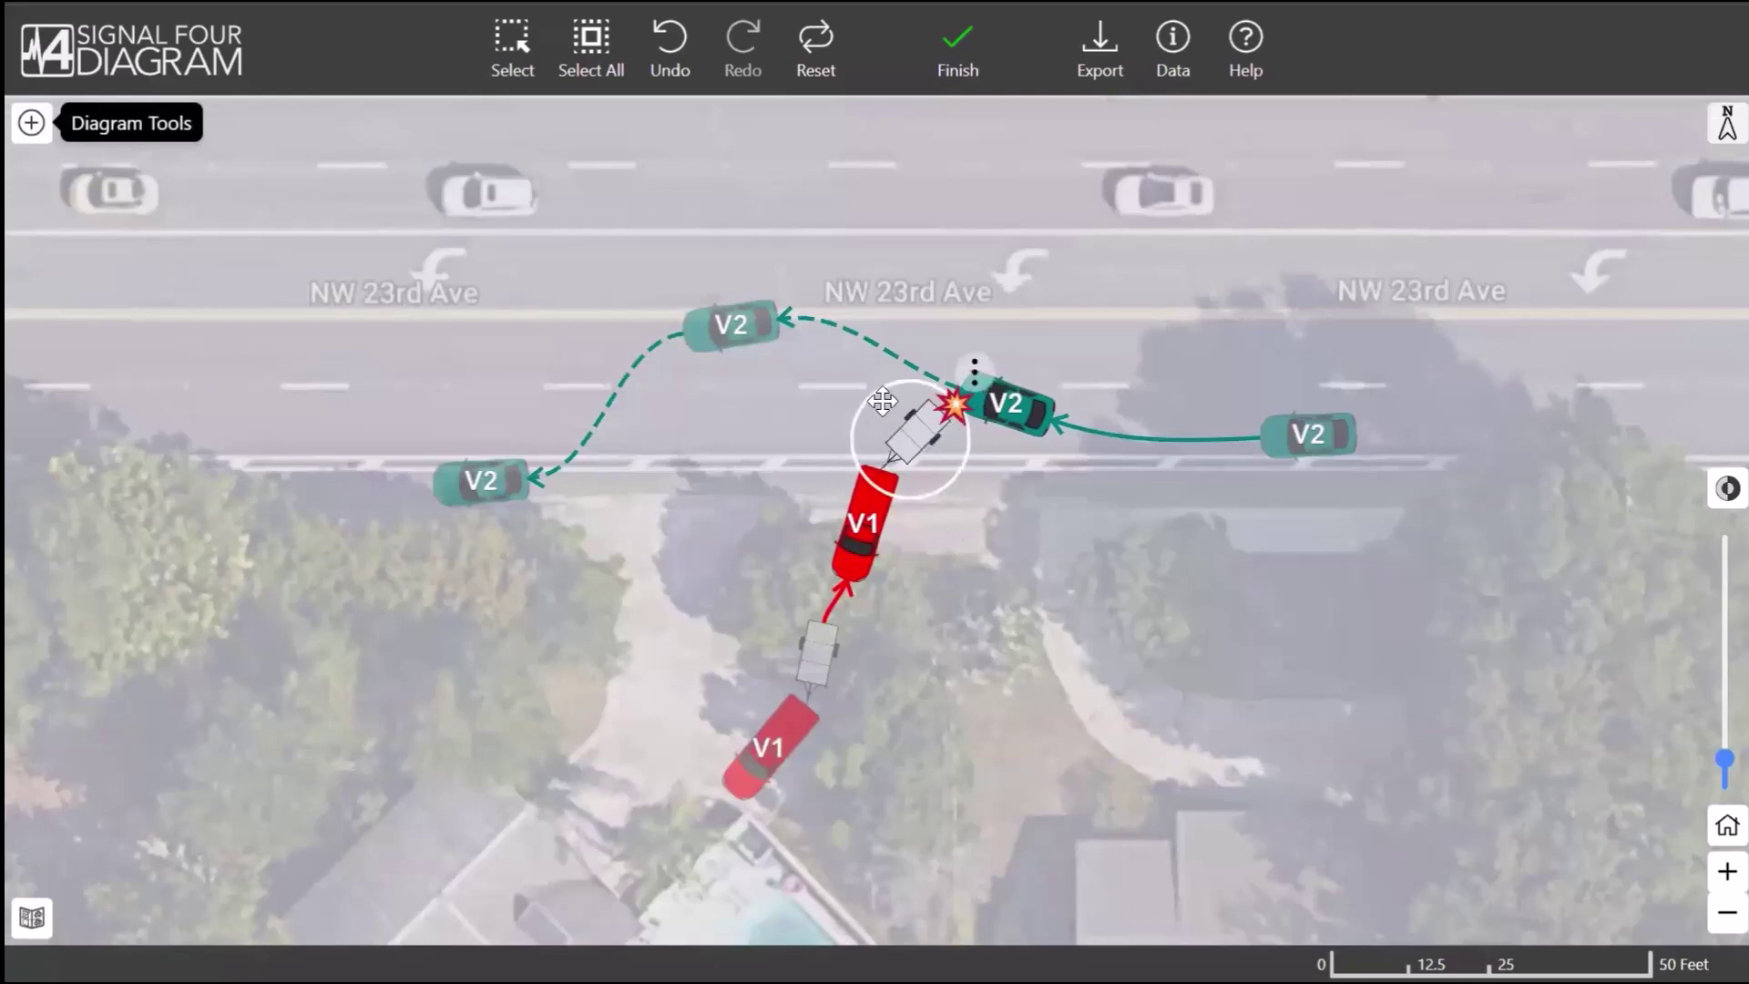
drag(927, 449, 864, 520)
click(929, 442)
mouse_move(964, 387)
mouse_down()
mouse_move(1071, 235)
mouse_move(967, 361)
mouse_up()
drag(911, 424, 933, 427)
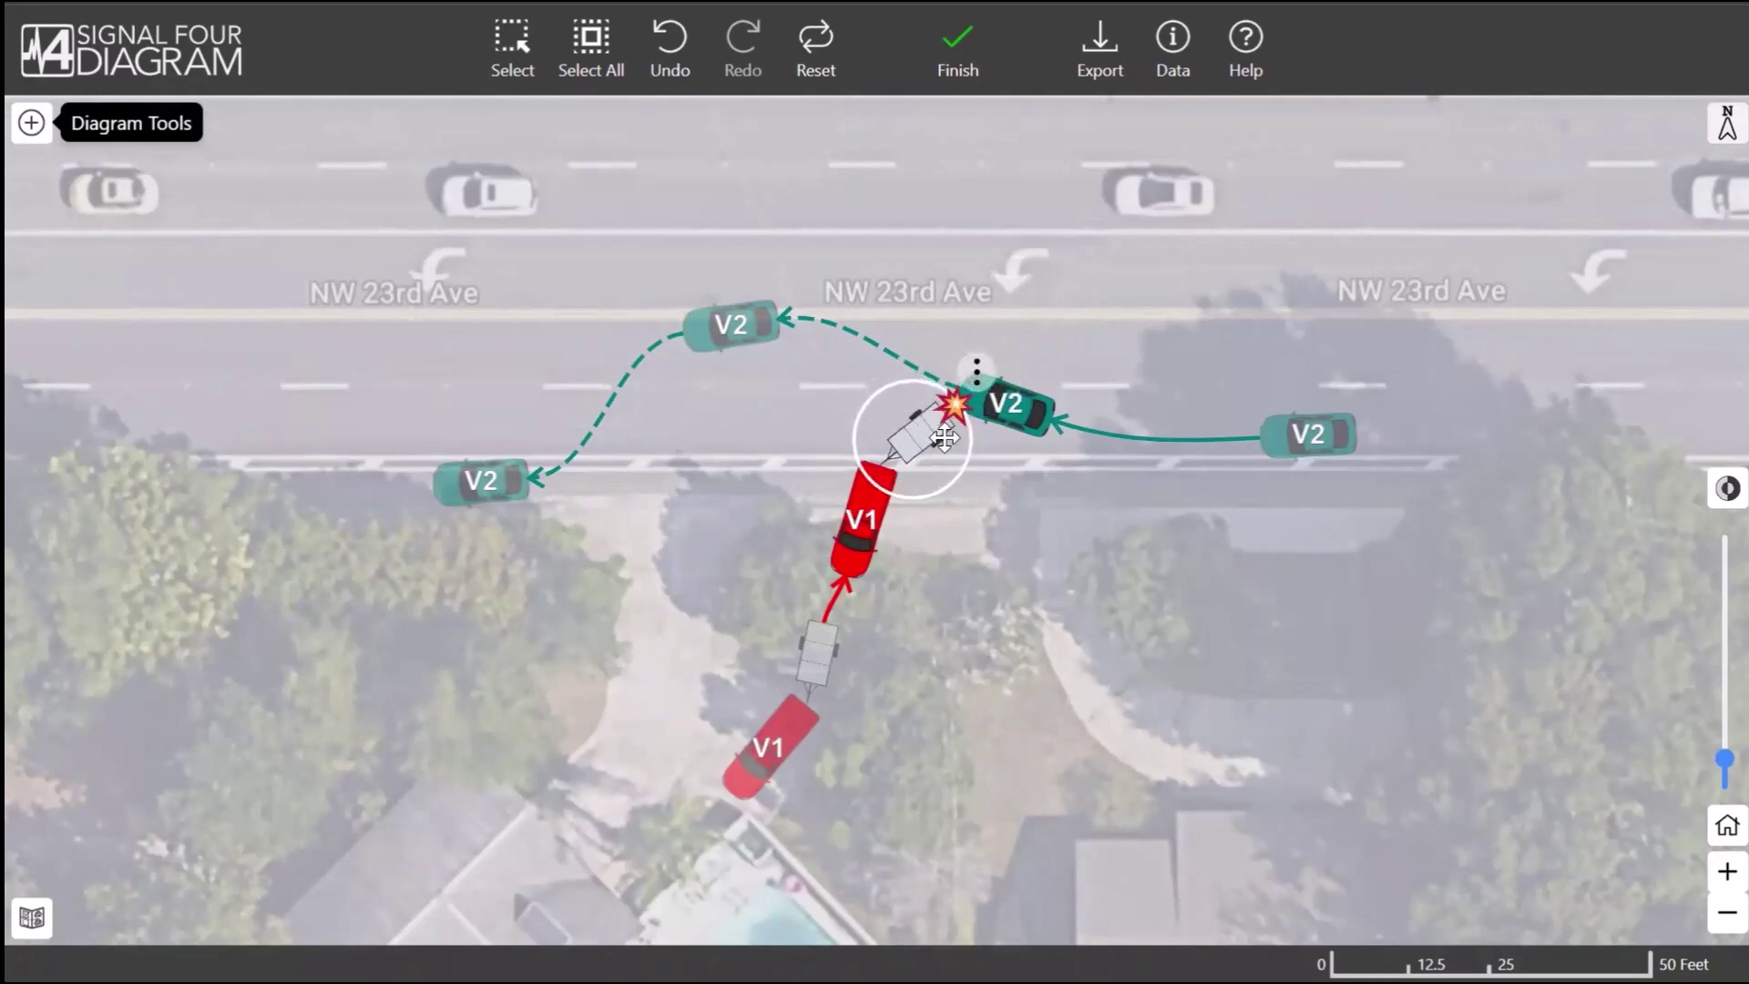
click(1002, 510)
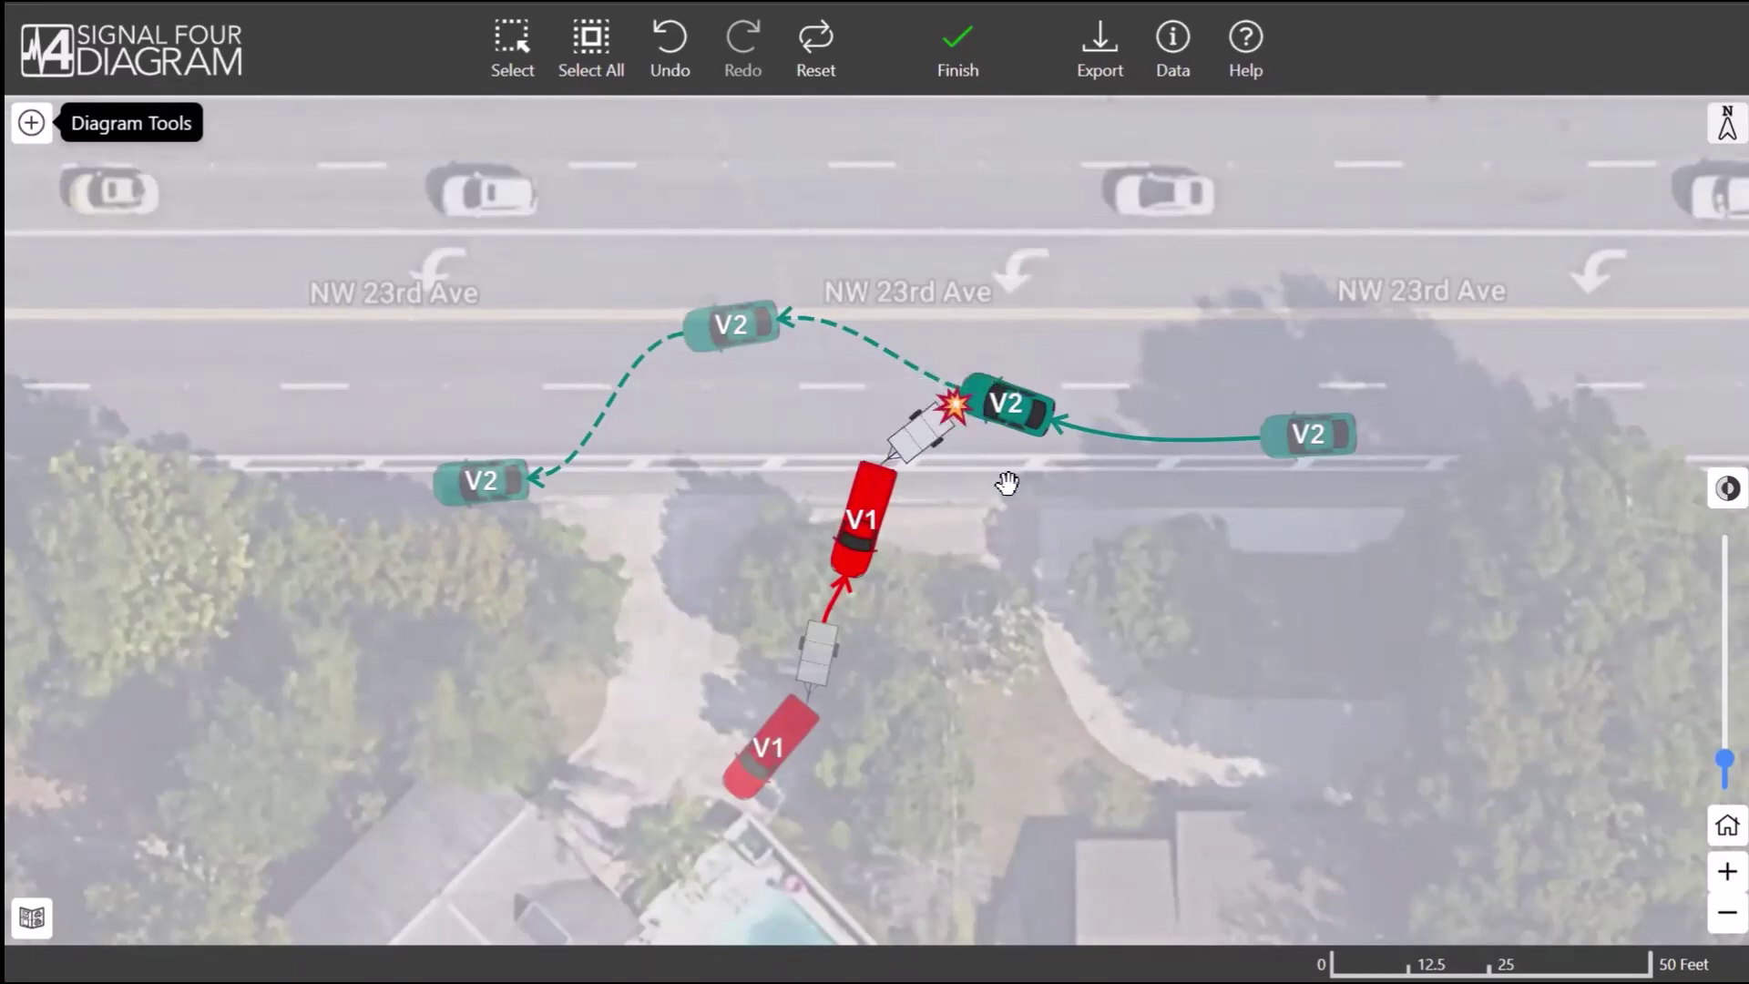
- Attach a utility trailer behind V2 at the impact position and place a second, unattached one on NW 23rd Ave north of the crash
click(36, 123)
drag(293, 710, 1047, 485)
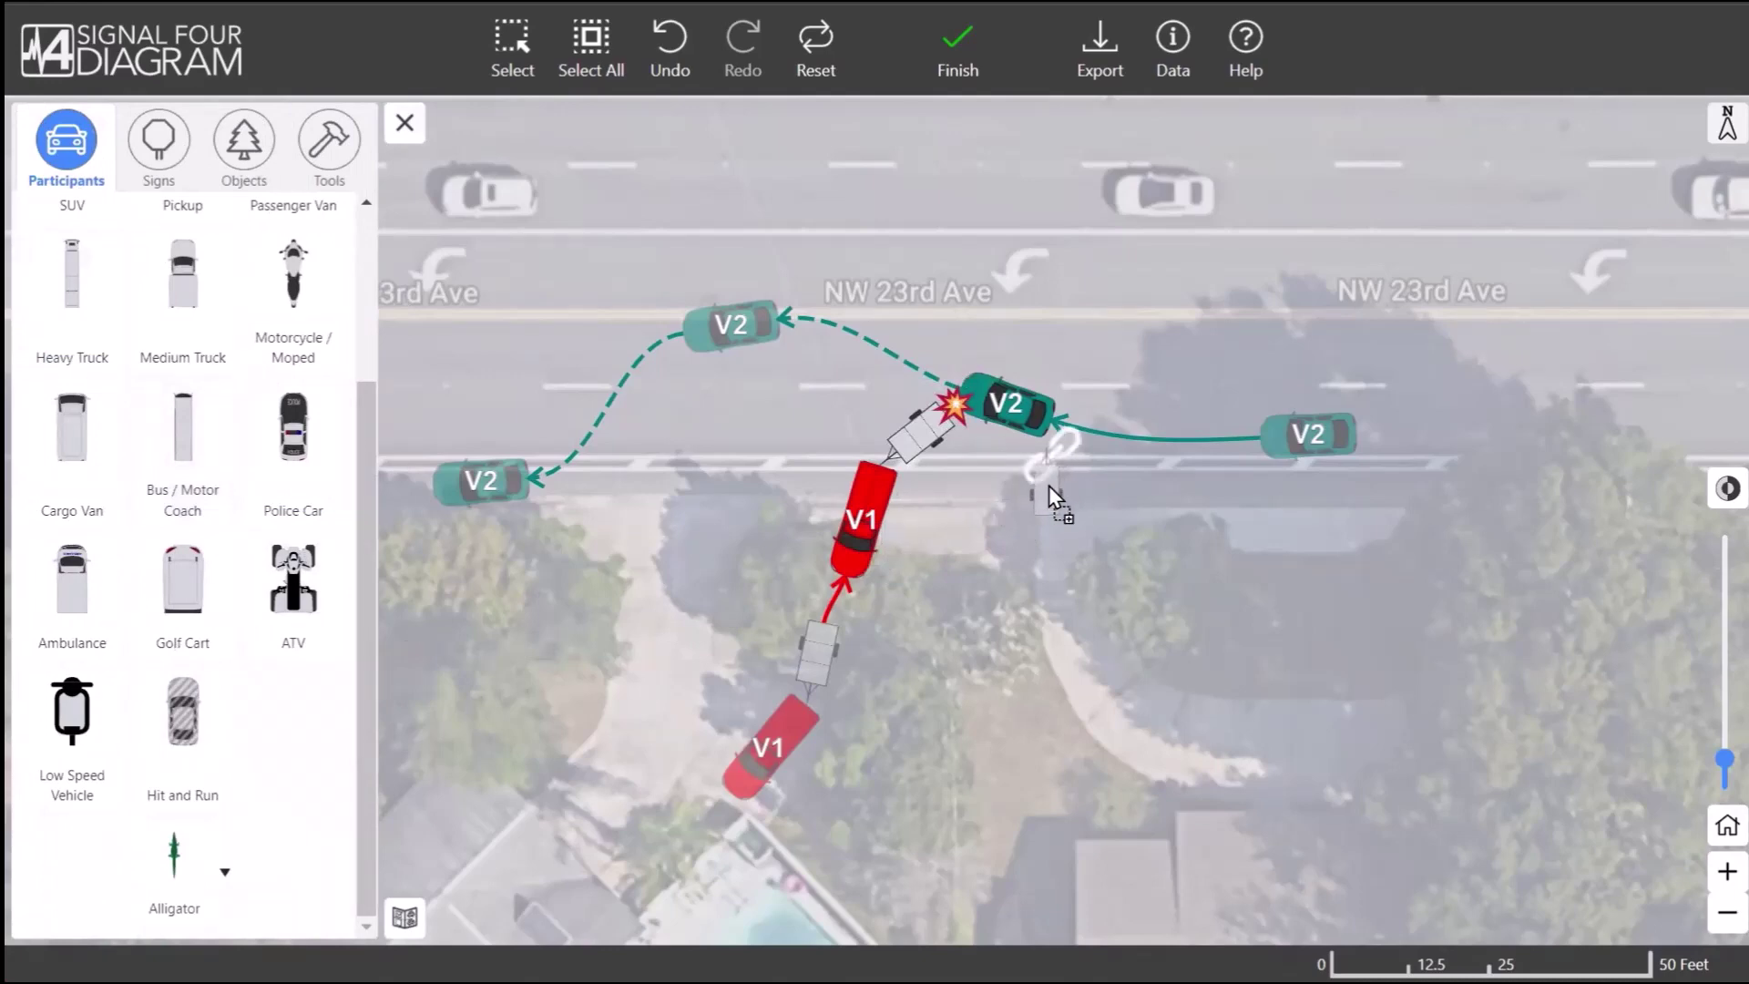
click(1052, 486)
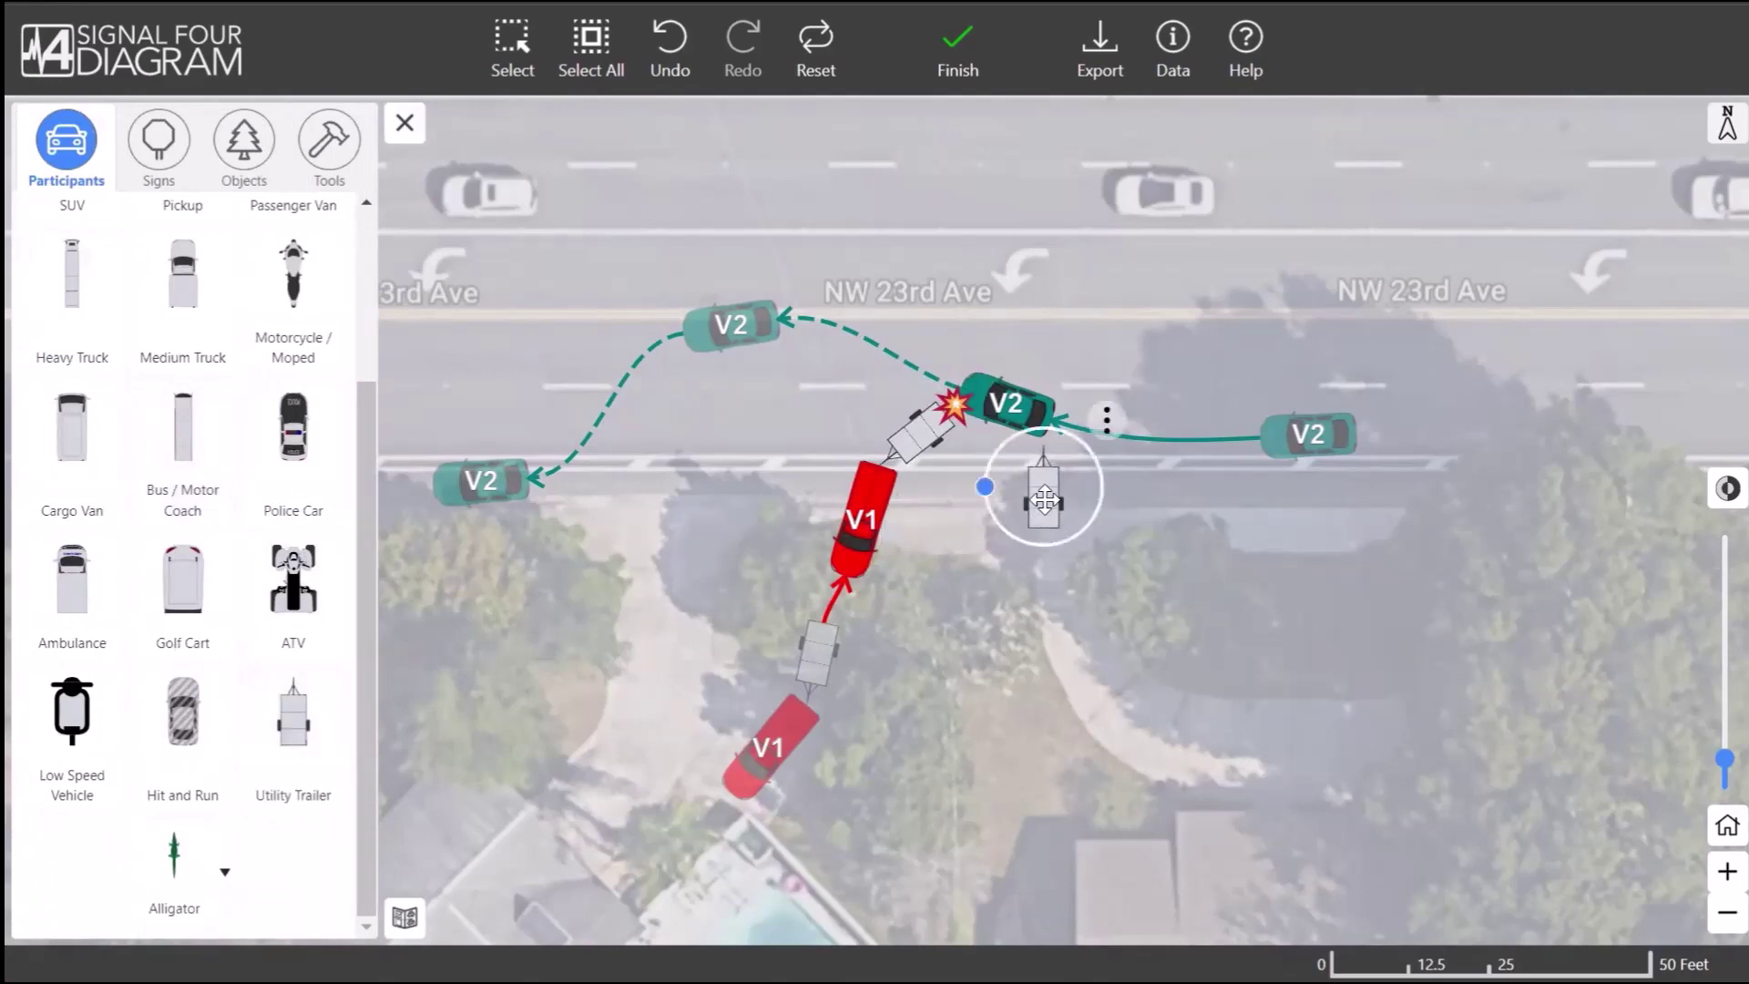
drag(1053, 472, 1097, 435)
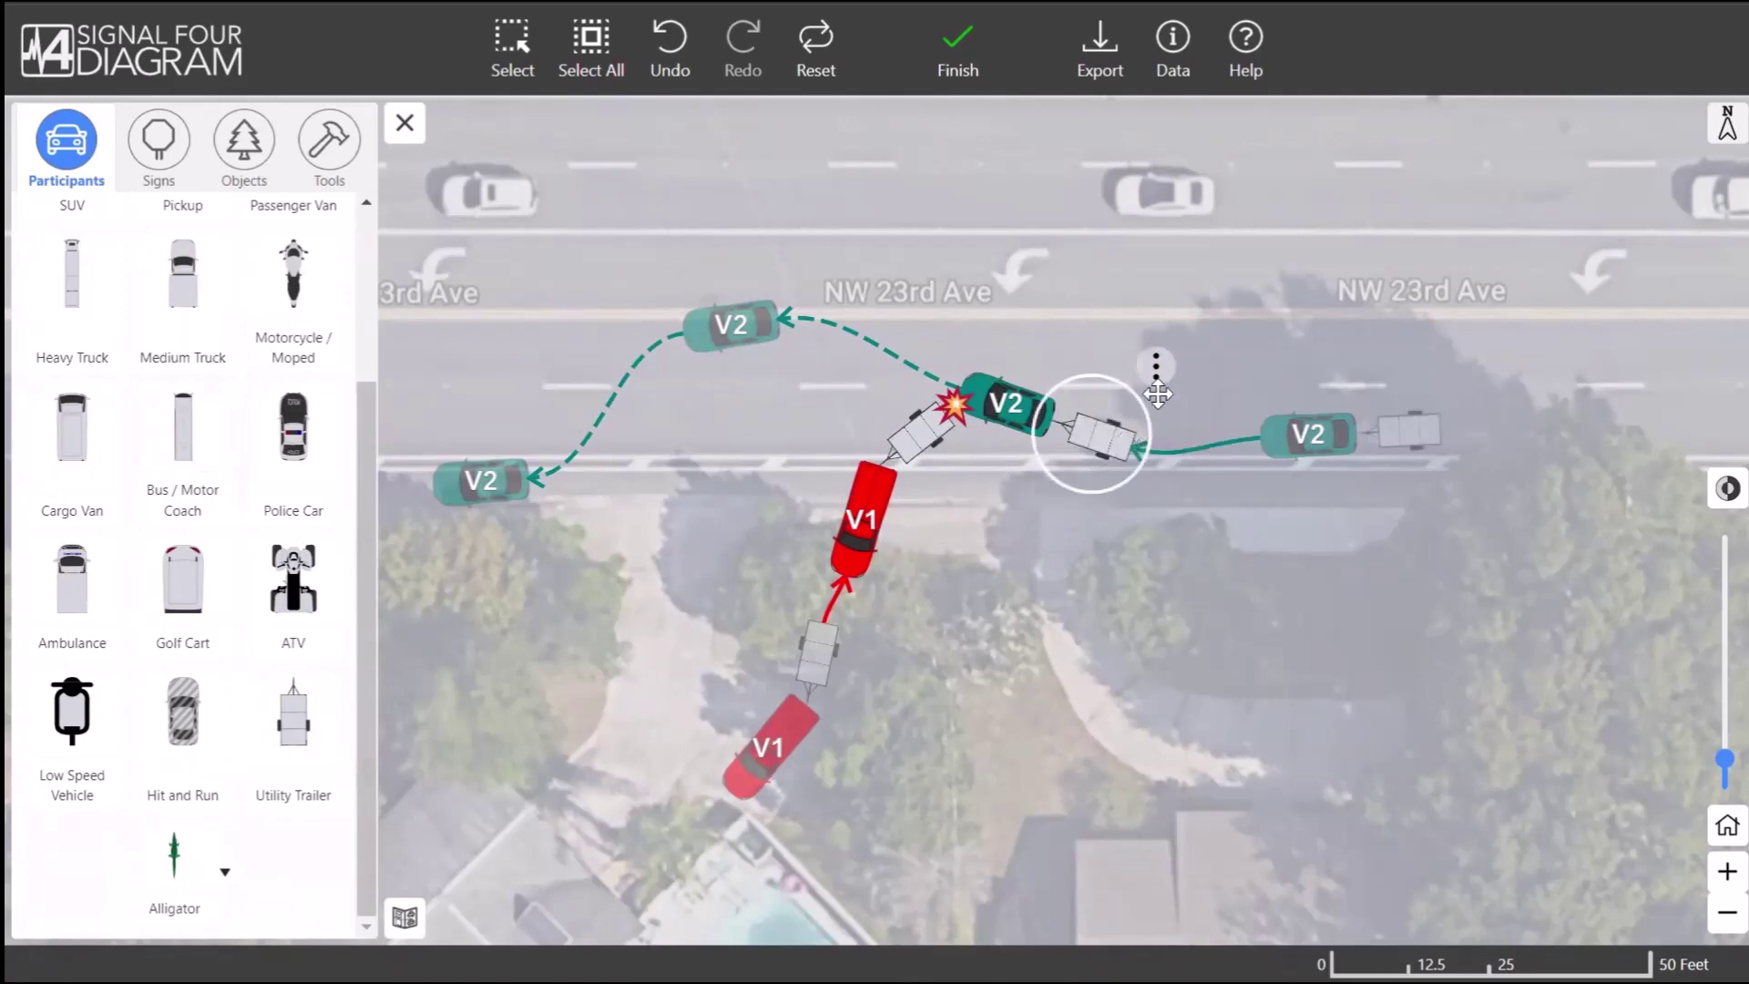
drag(293, 715, 939, 247)
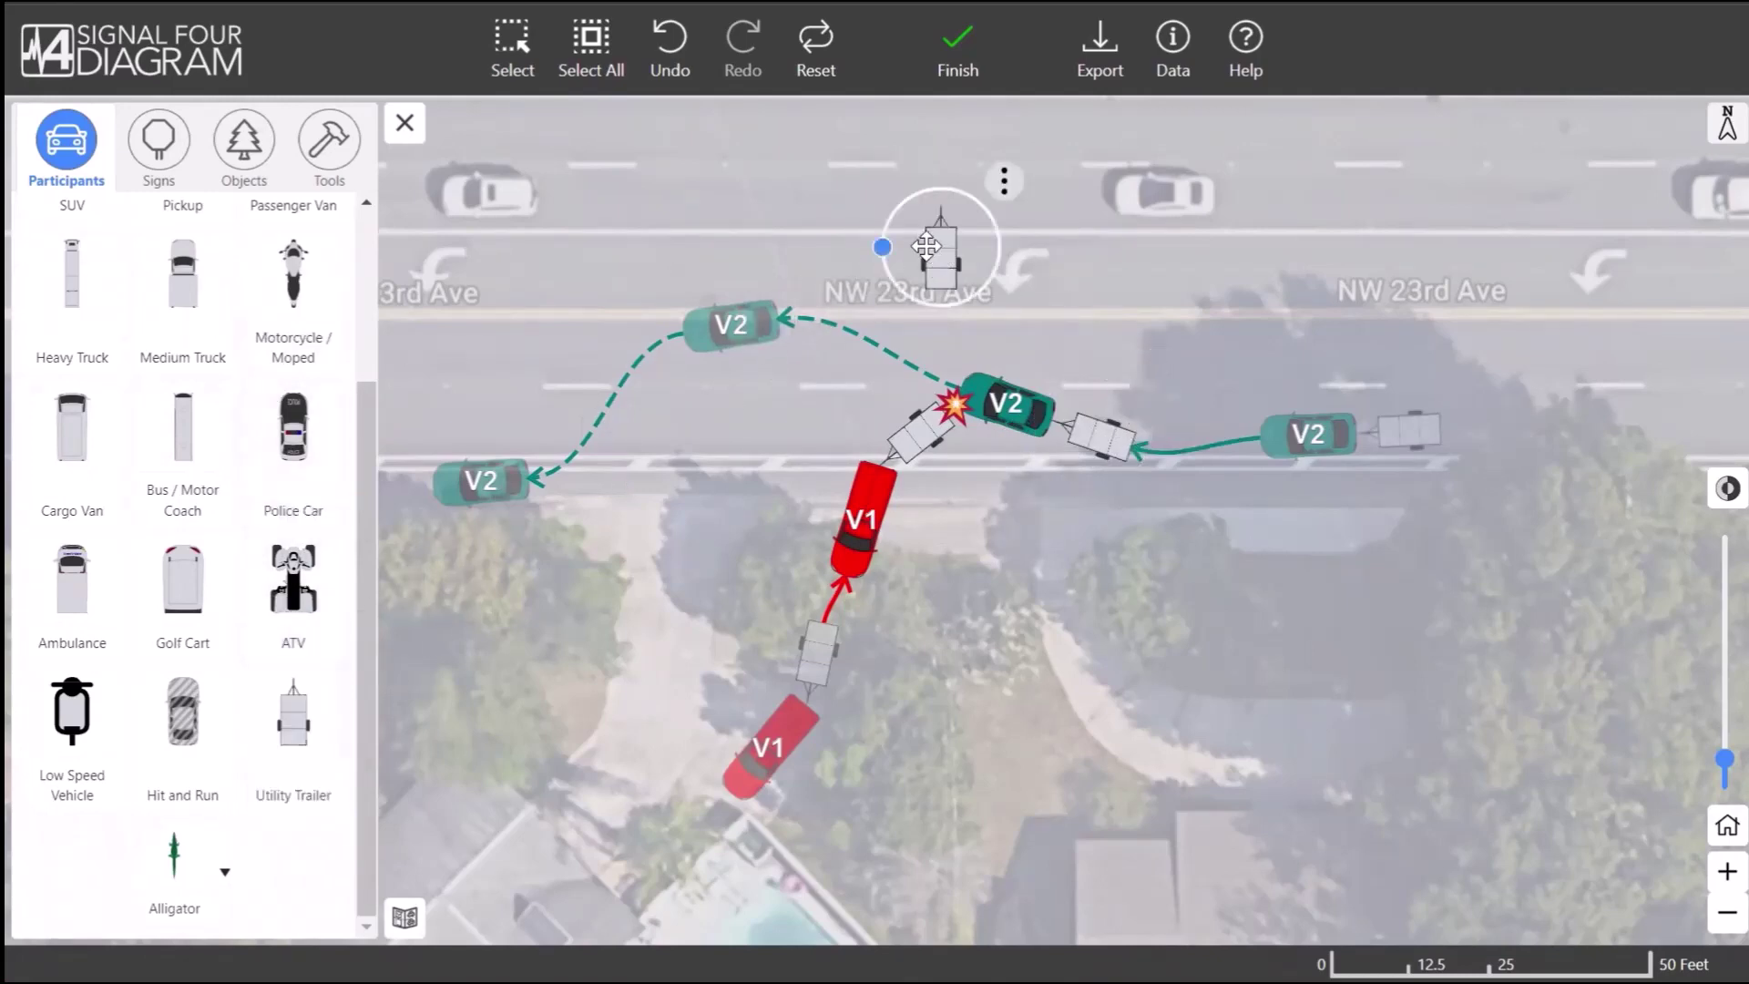
- Set the color of the trailer attached to V2 to Brown (BRO)
click(1096, 435)
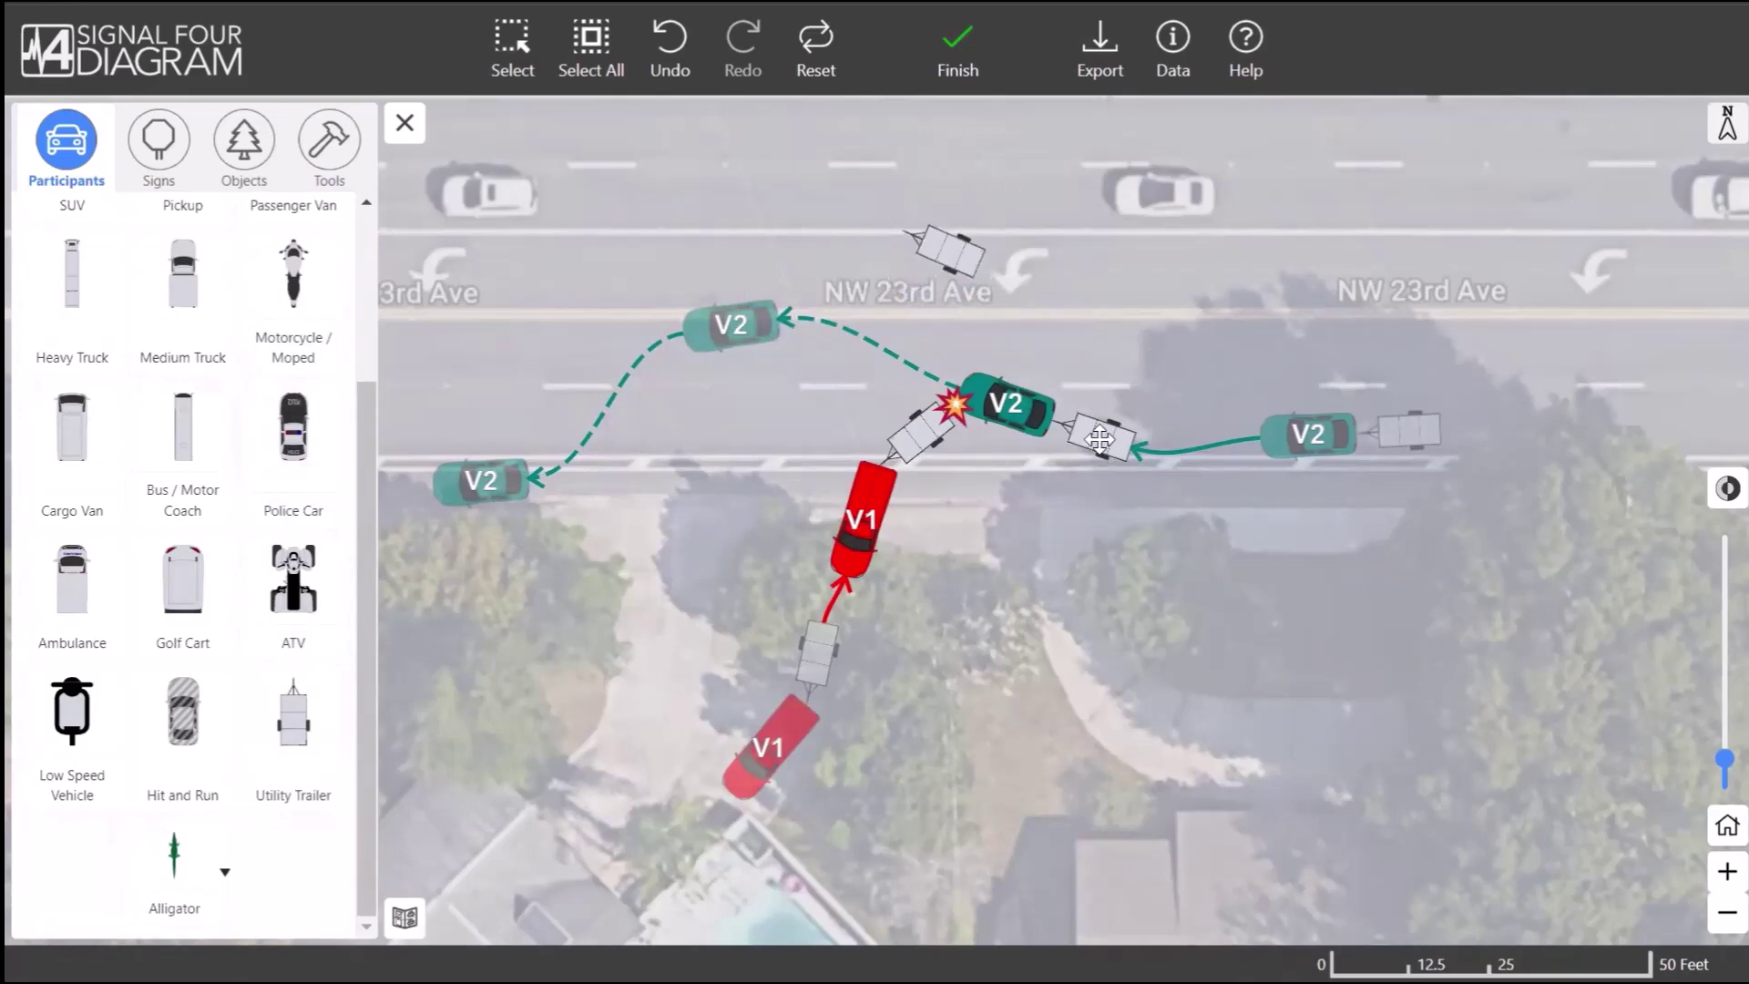
click(1159, 375)
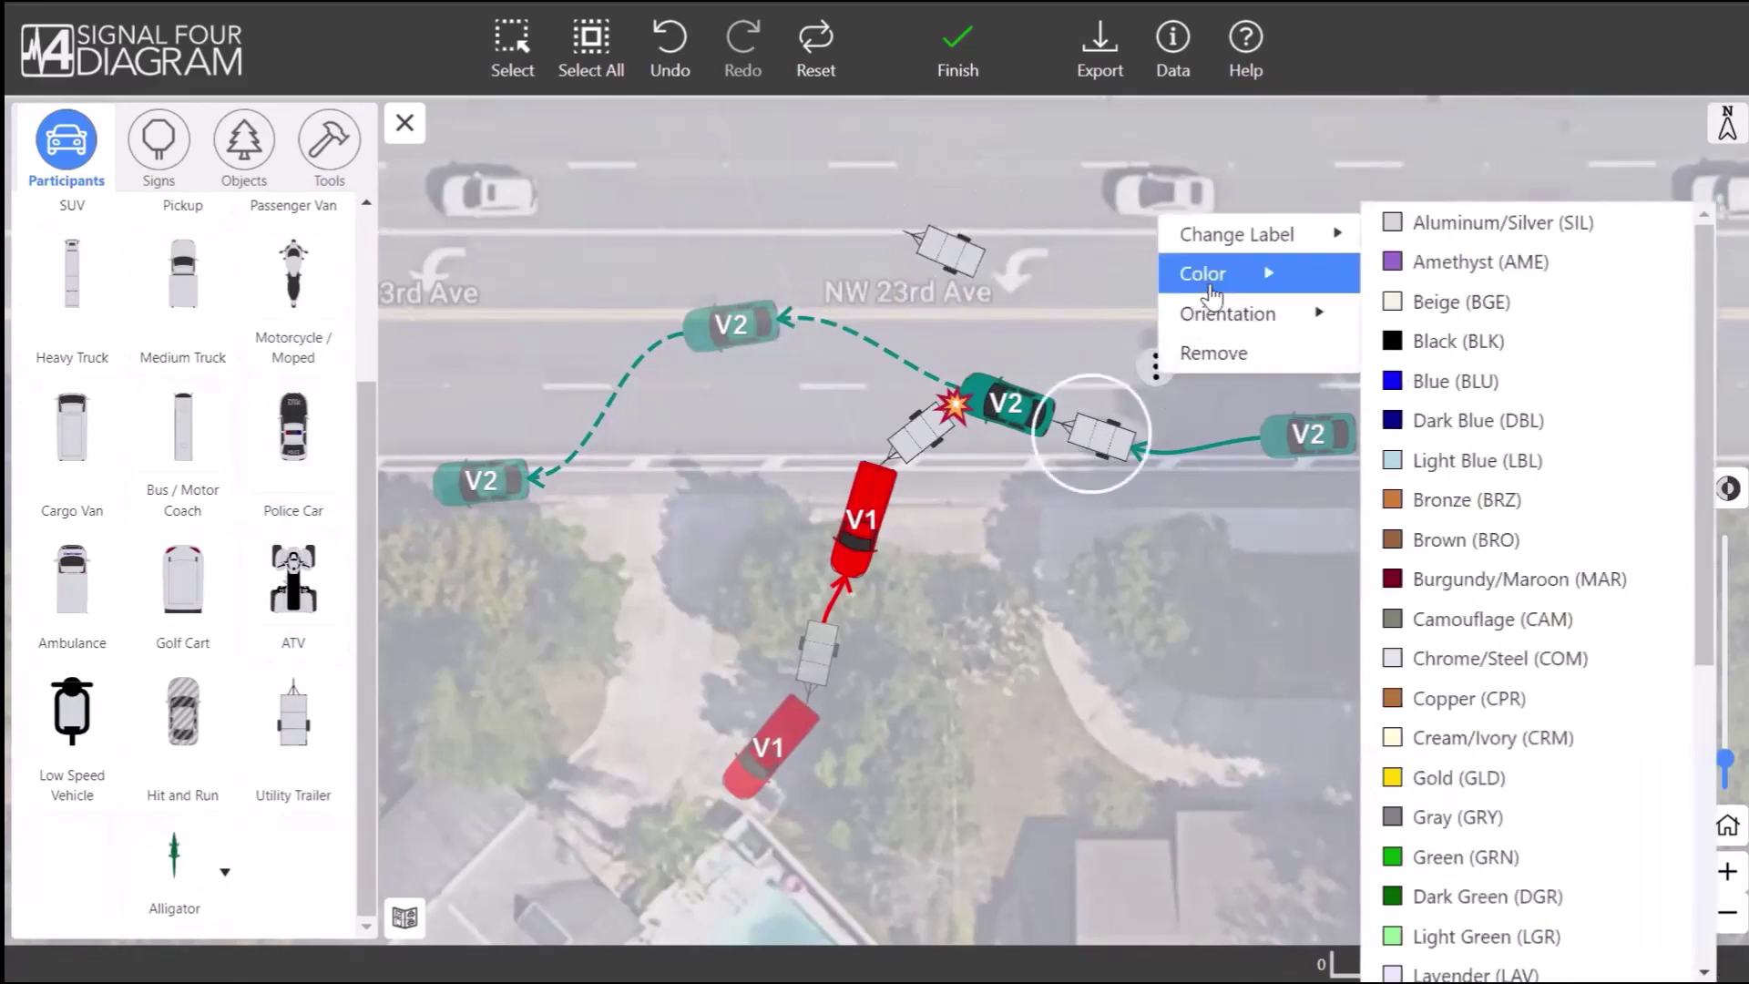
mouse_move(1204, 278)
click(1471, 542)
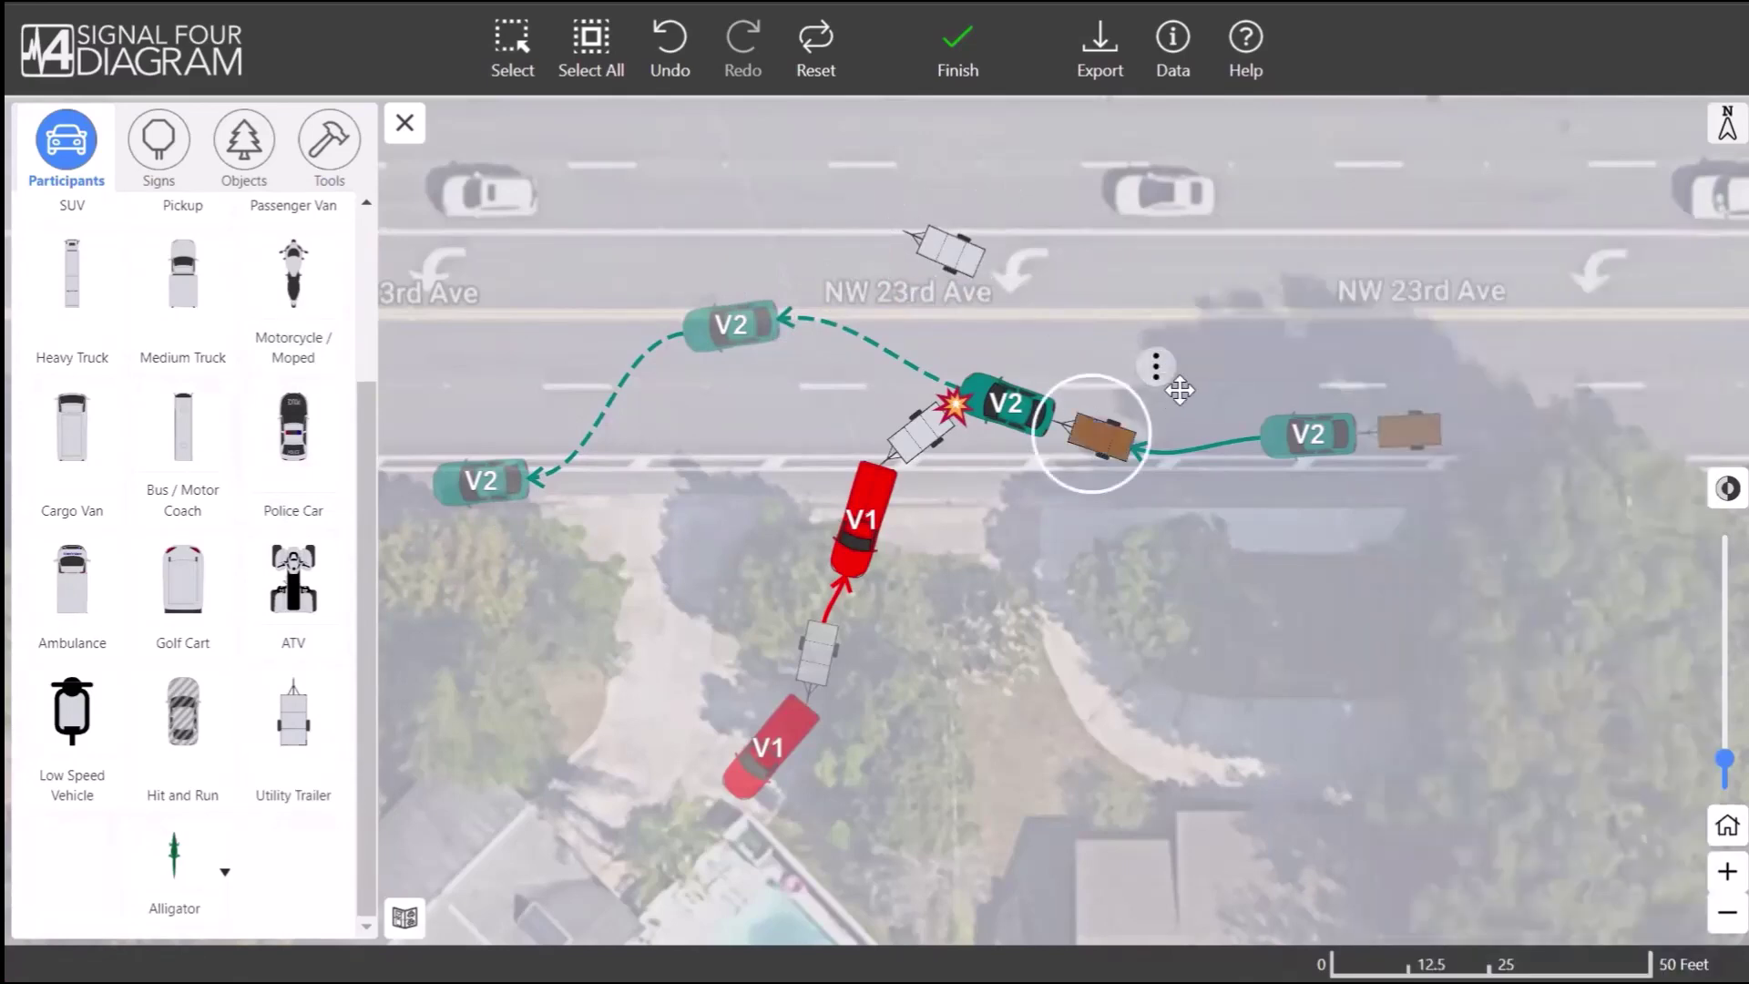
- Set the color of the unattached utility trailer north of the crash to Brown (BRO)
click(943, 251)
click(1006, 180)
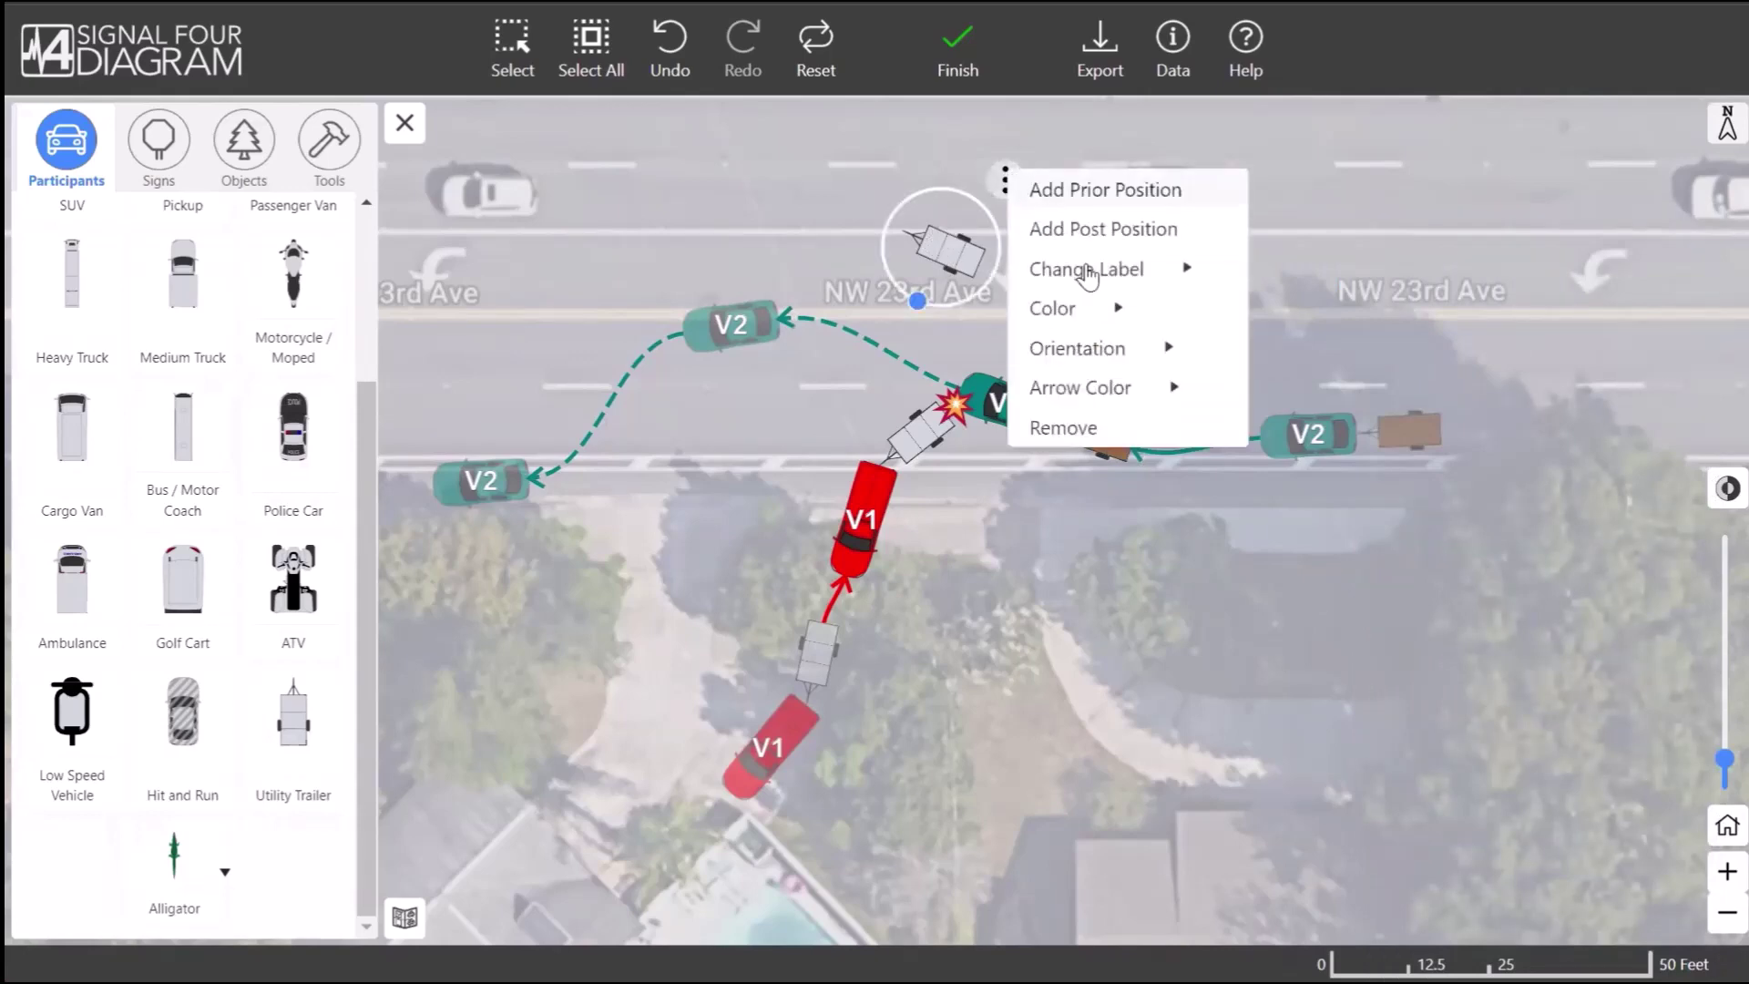
mouse_move(1123, 315)
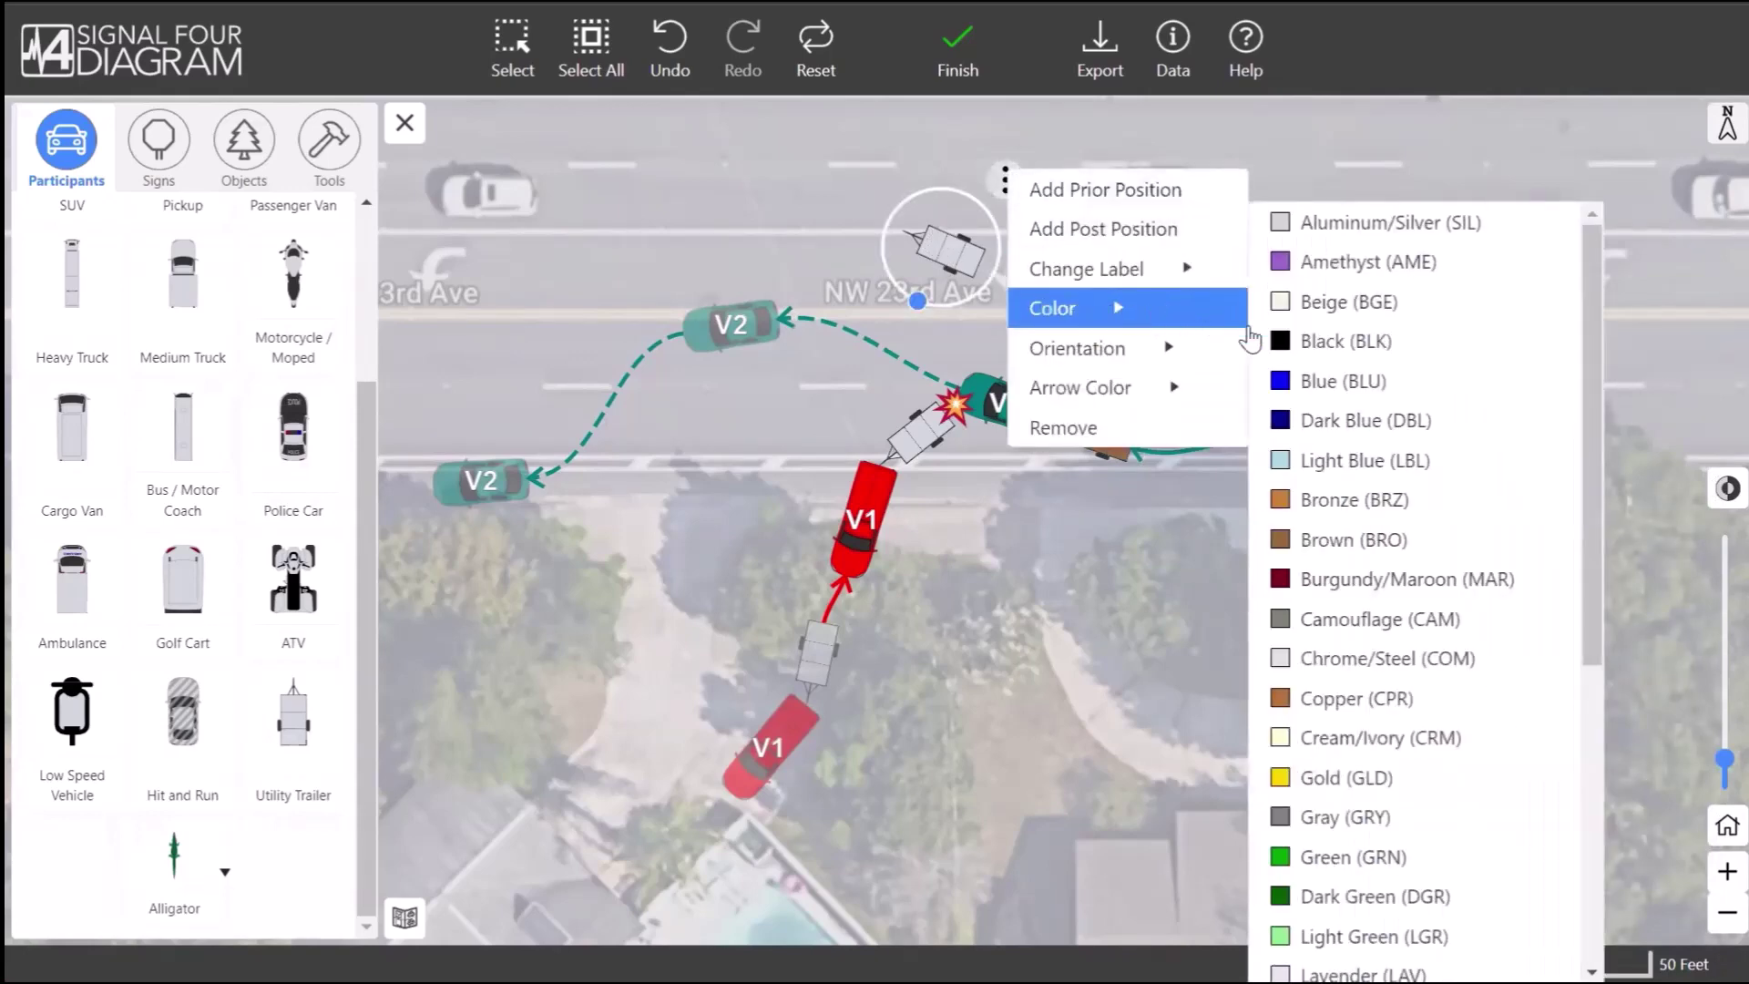
click(1389, 541)
click(1127, 200)
drag(1128, 202, 1171, 236)
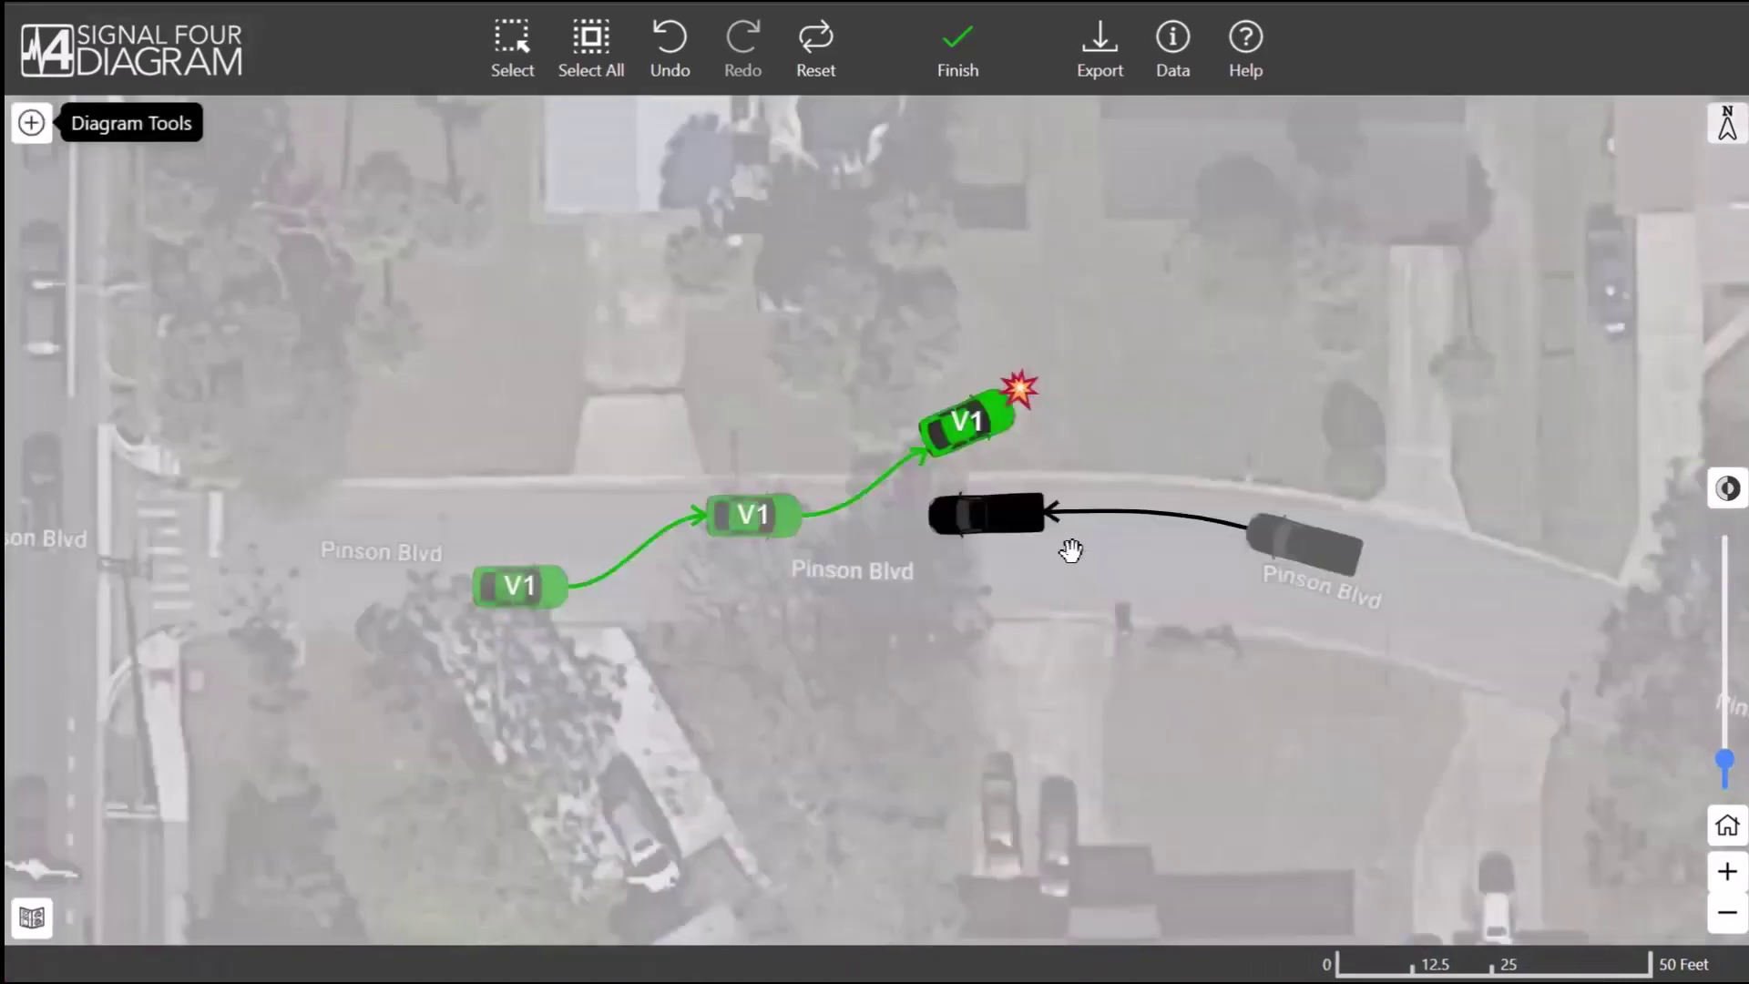
- Review the Participants Reported list against the vehicles in the Pinson Blvd diagram, then close the list
drag(1161, 637, 1131, 617)
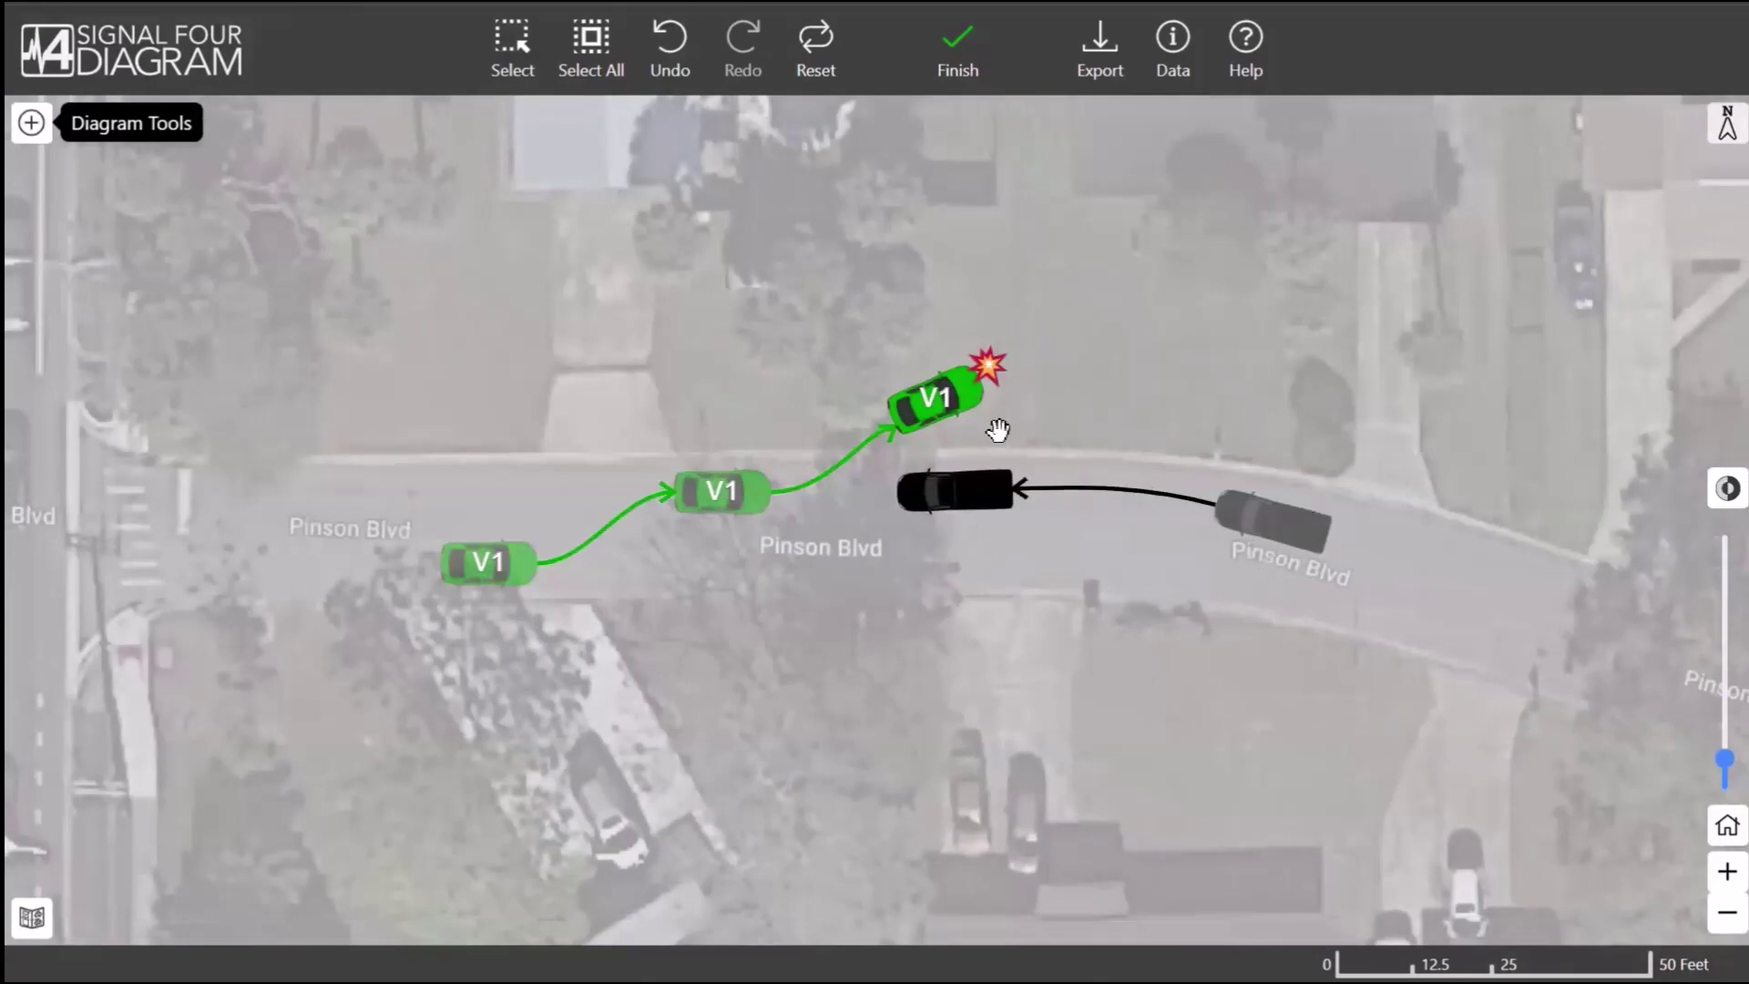
click(29, 924)
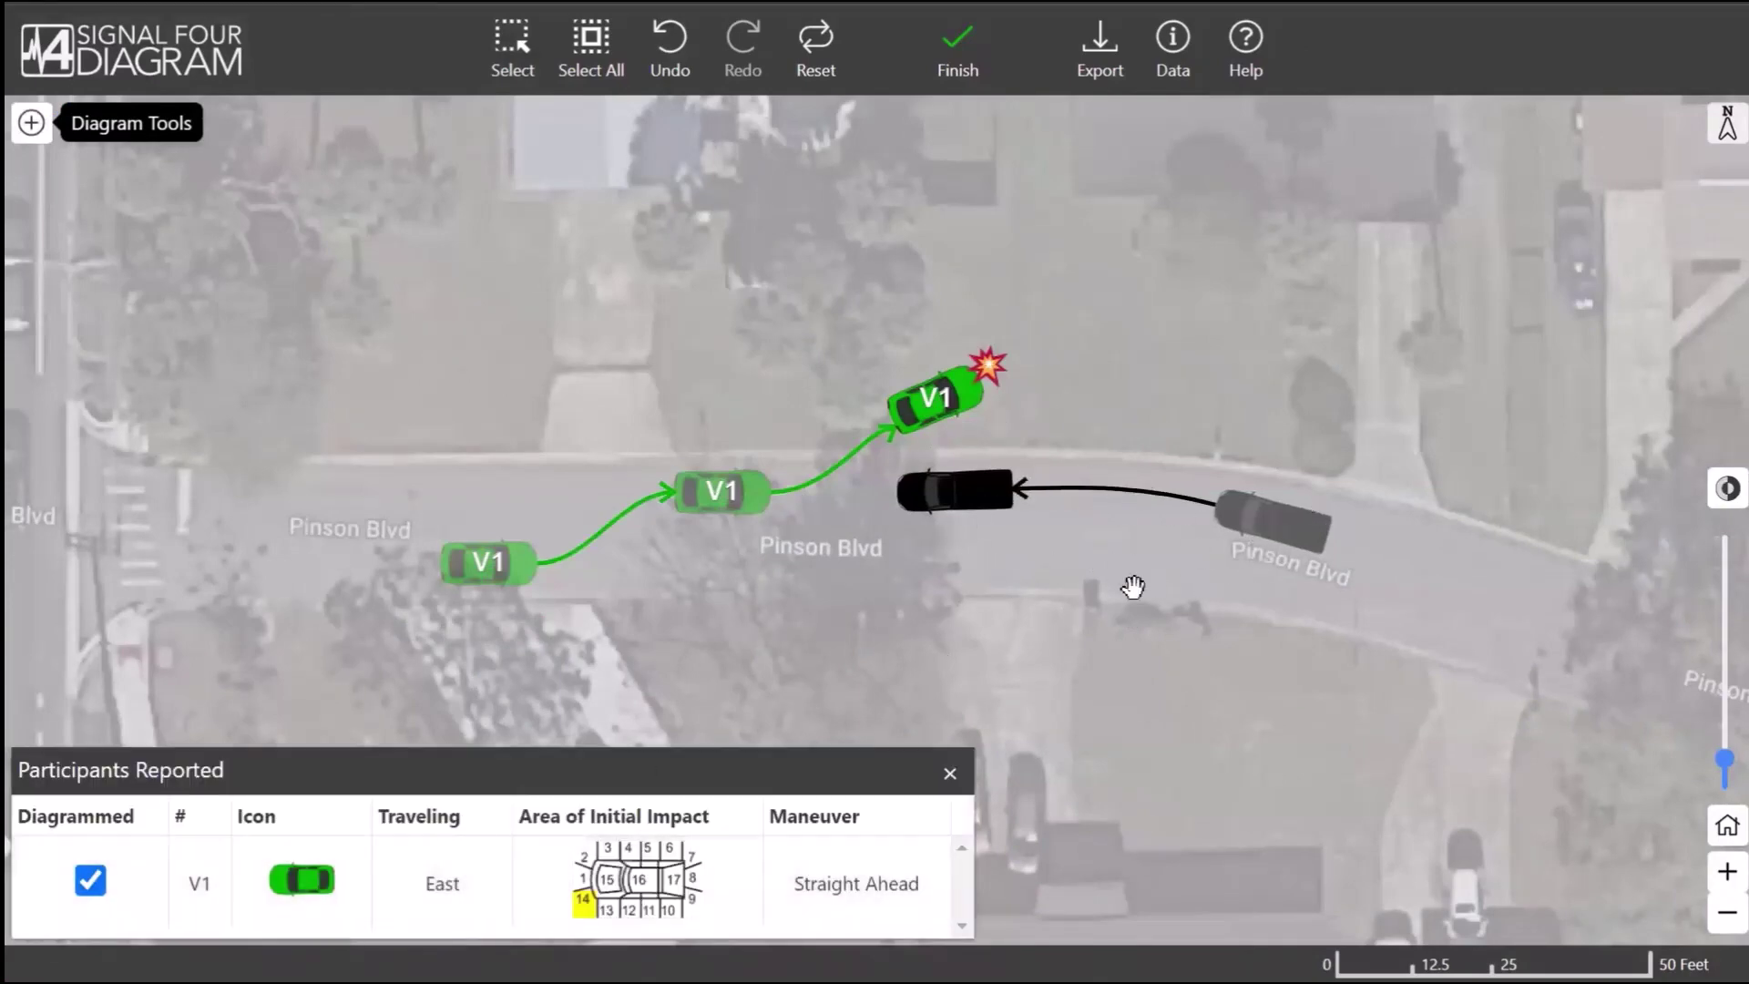
drag(1111, 601, 1063, 558)
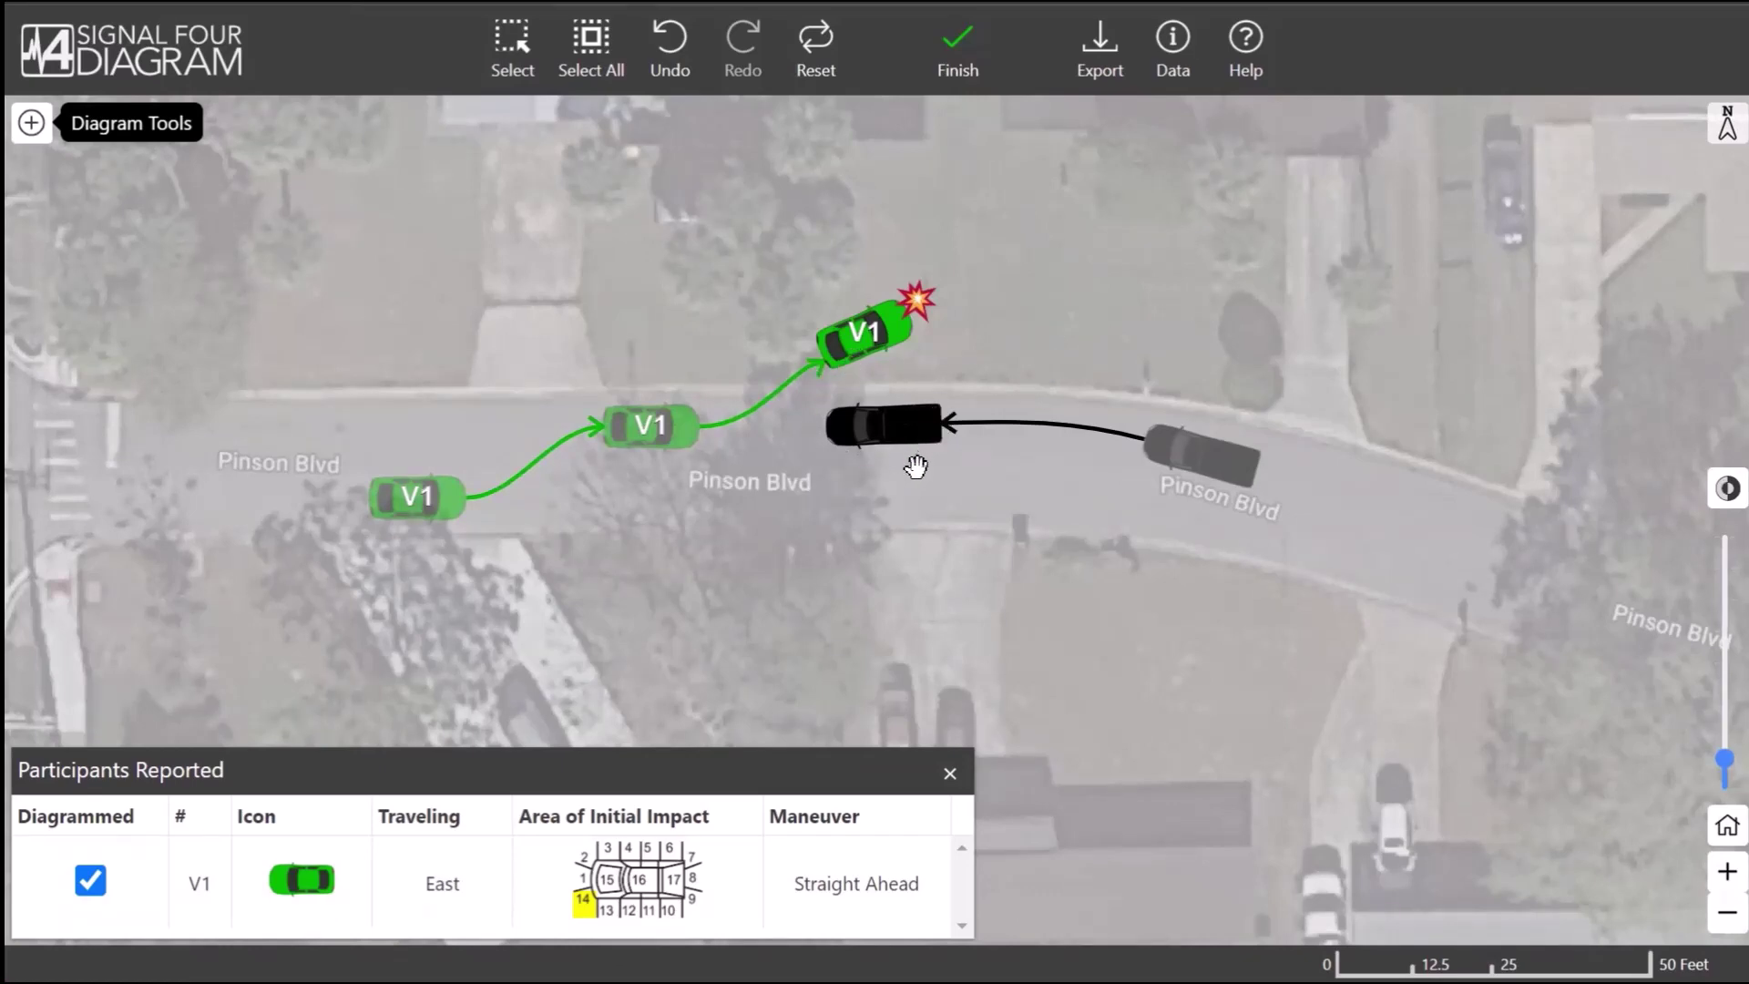
click(950, 774)
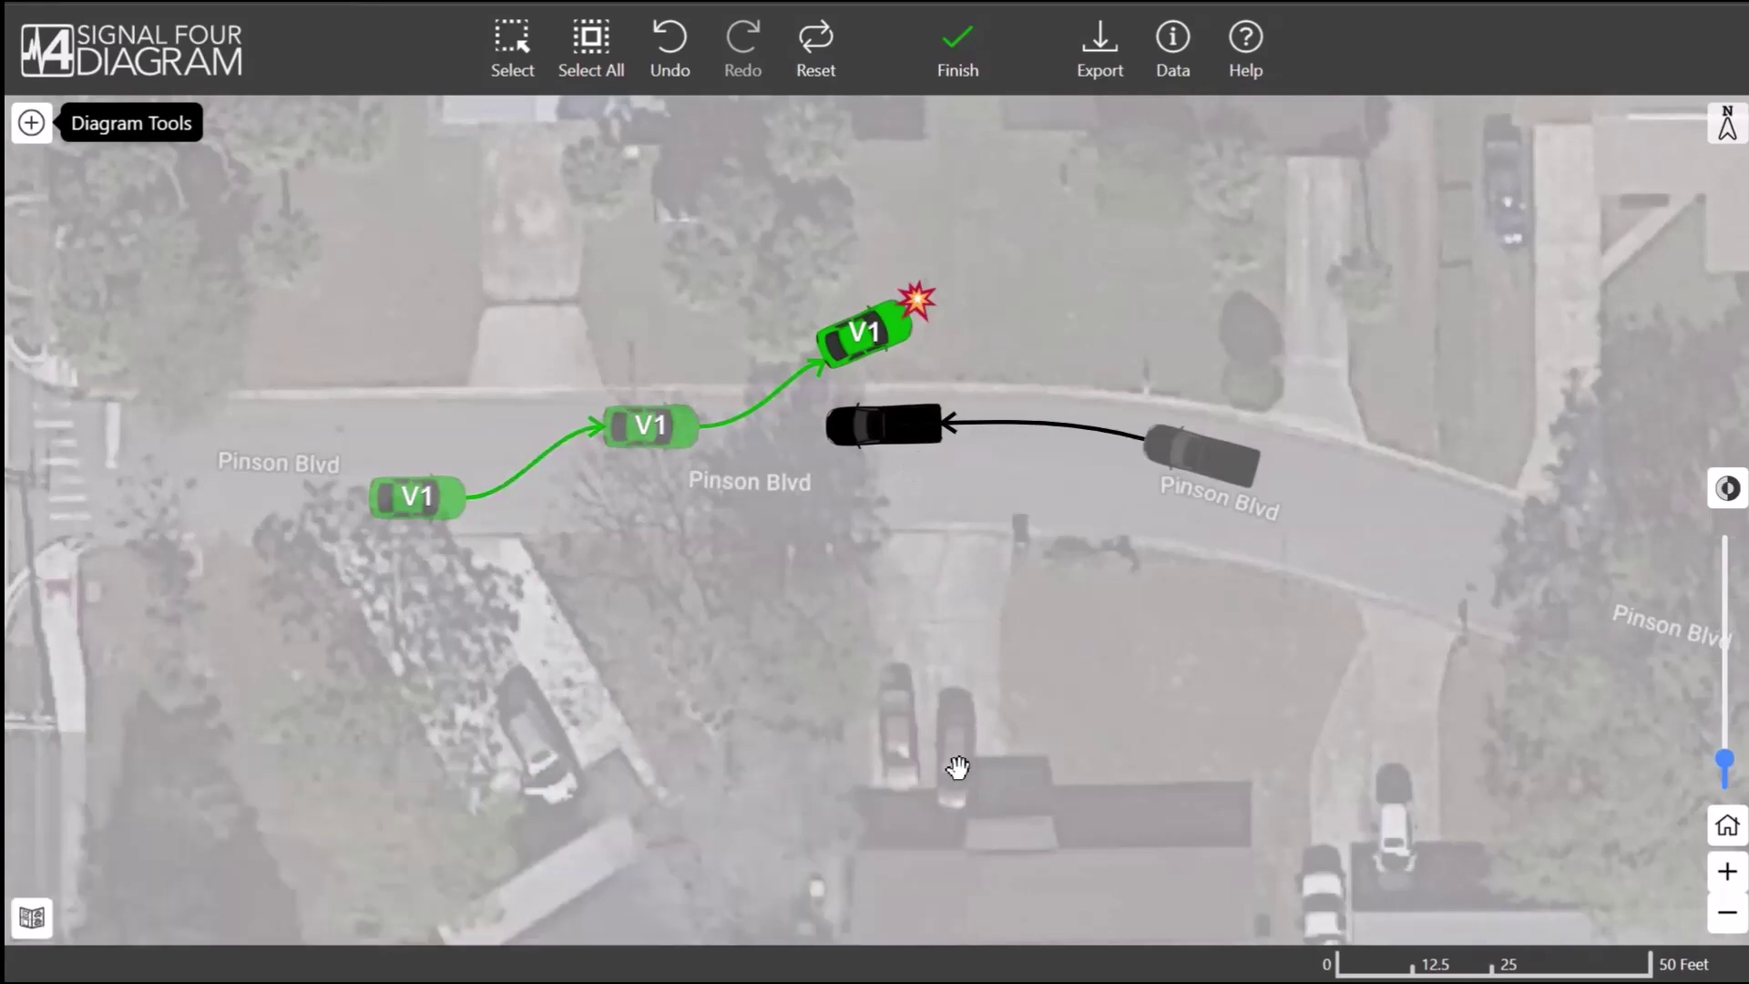
- Extend the Pinson Blvd diagram's crop bounds north and south, narrow them from the east, and export the image, closing its preview
drag(1017, 534, 1050, 580)
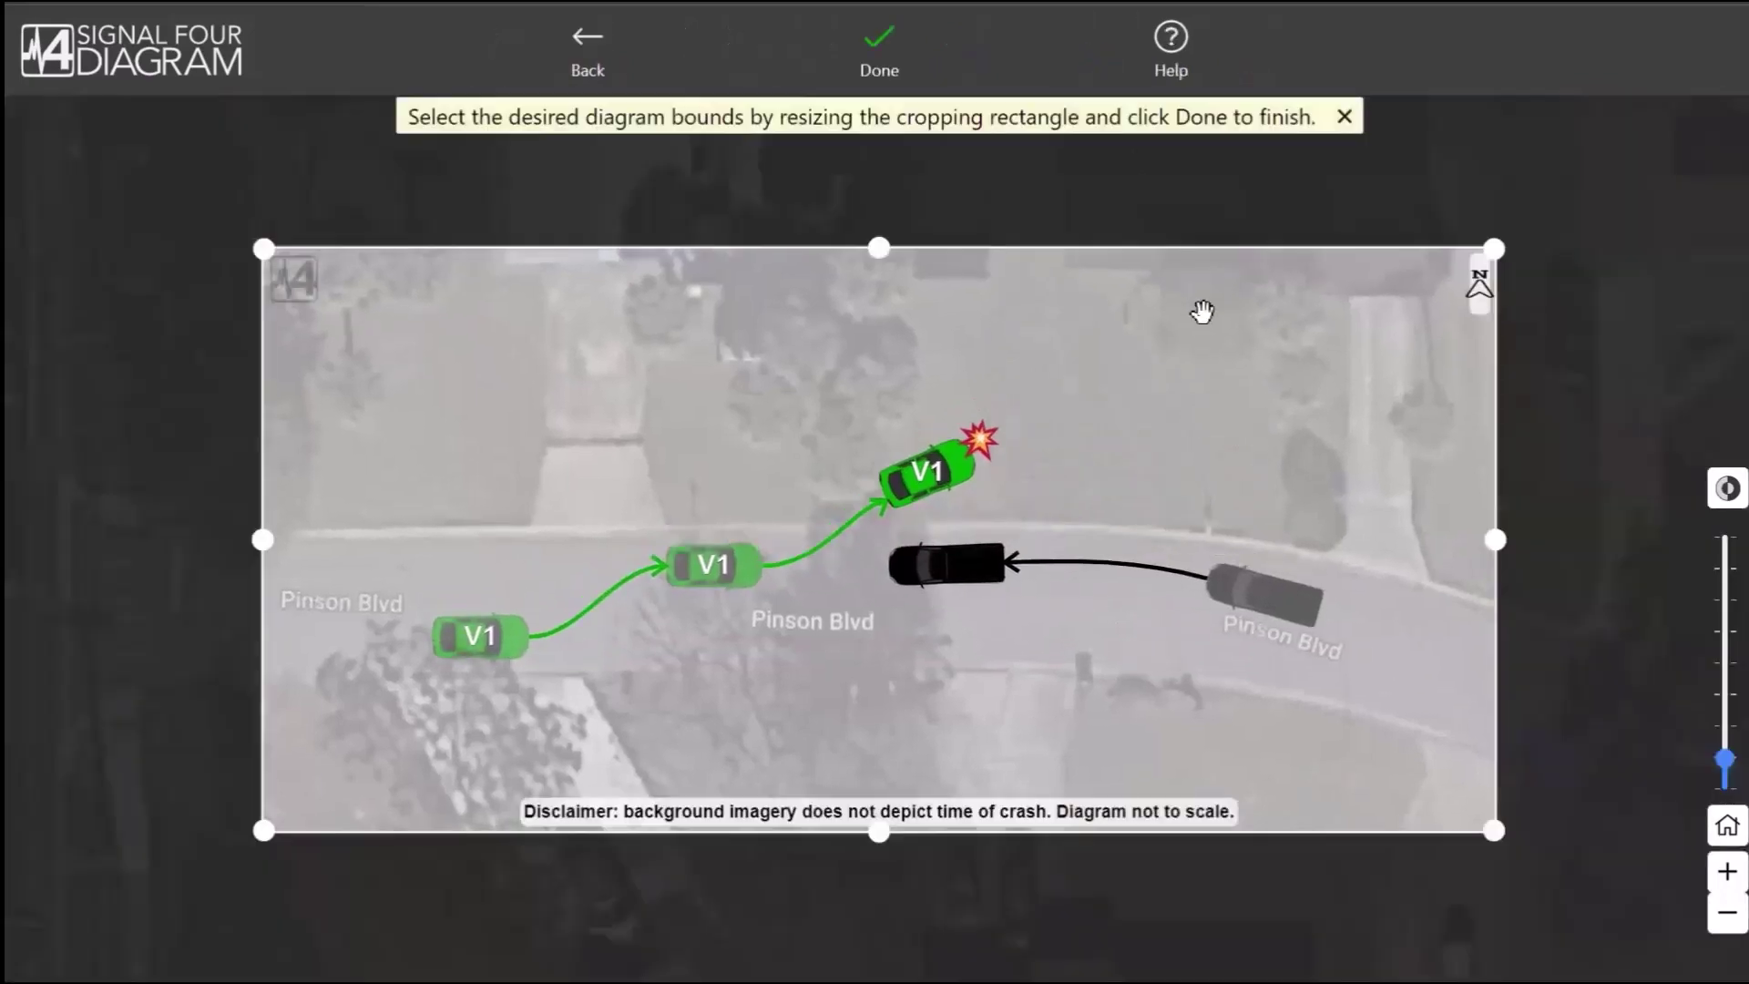
drag(1500, 838, 1418, 924)
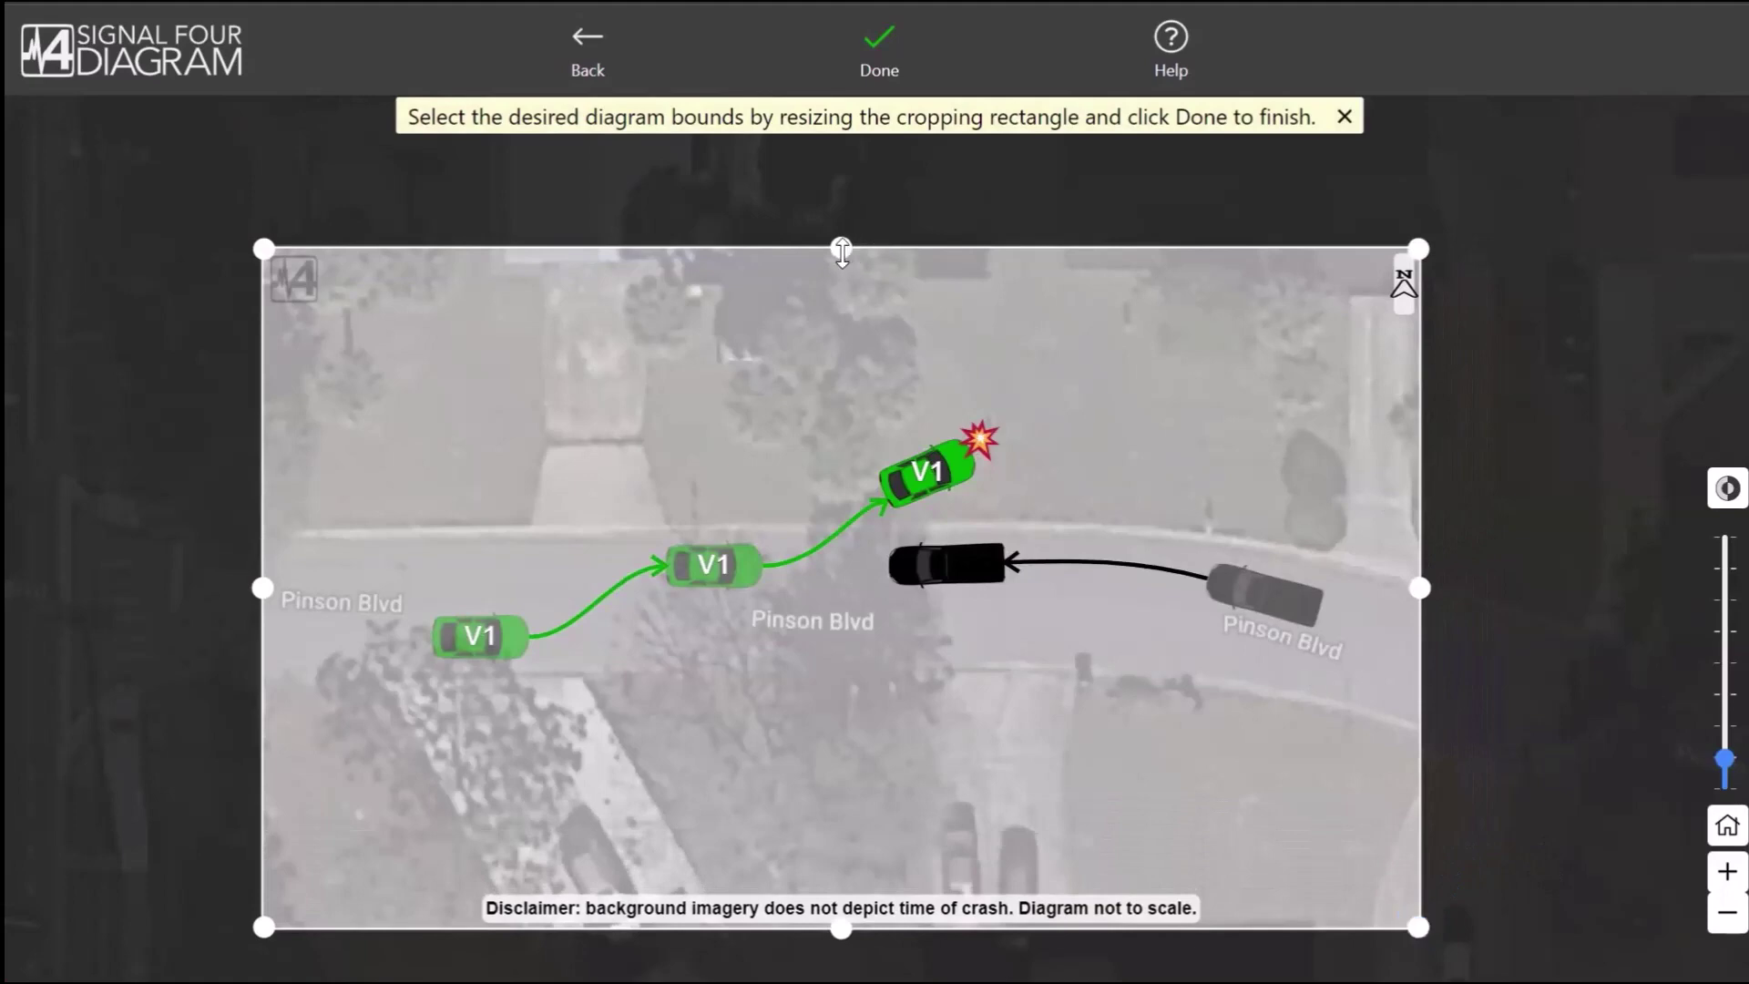
drag(841, 253, 841, 158)
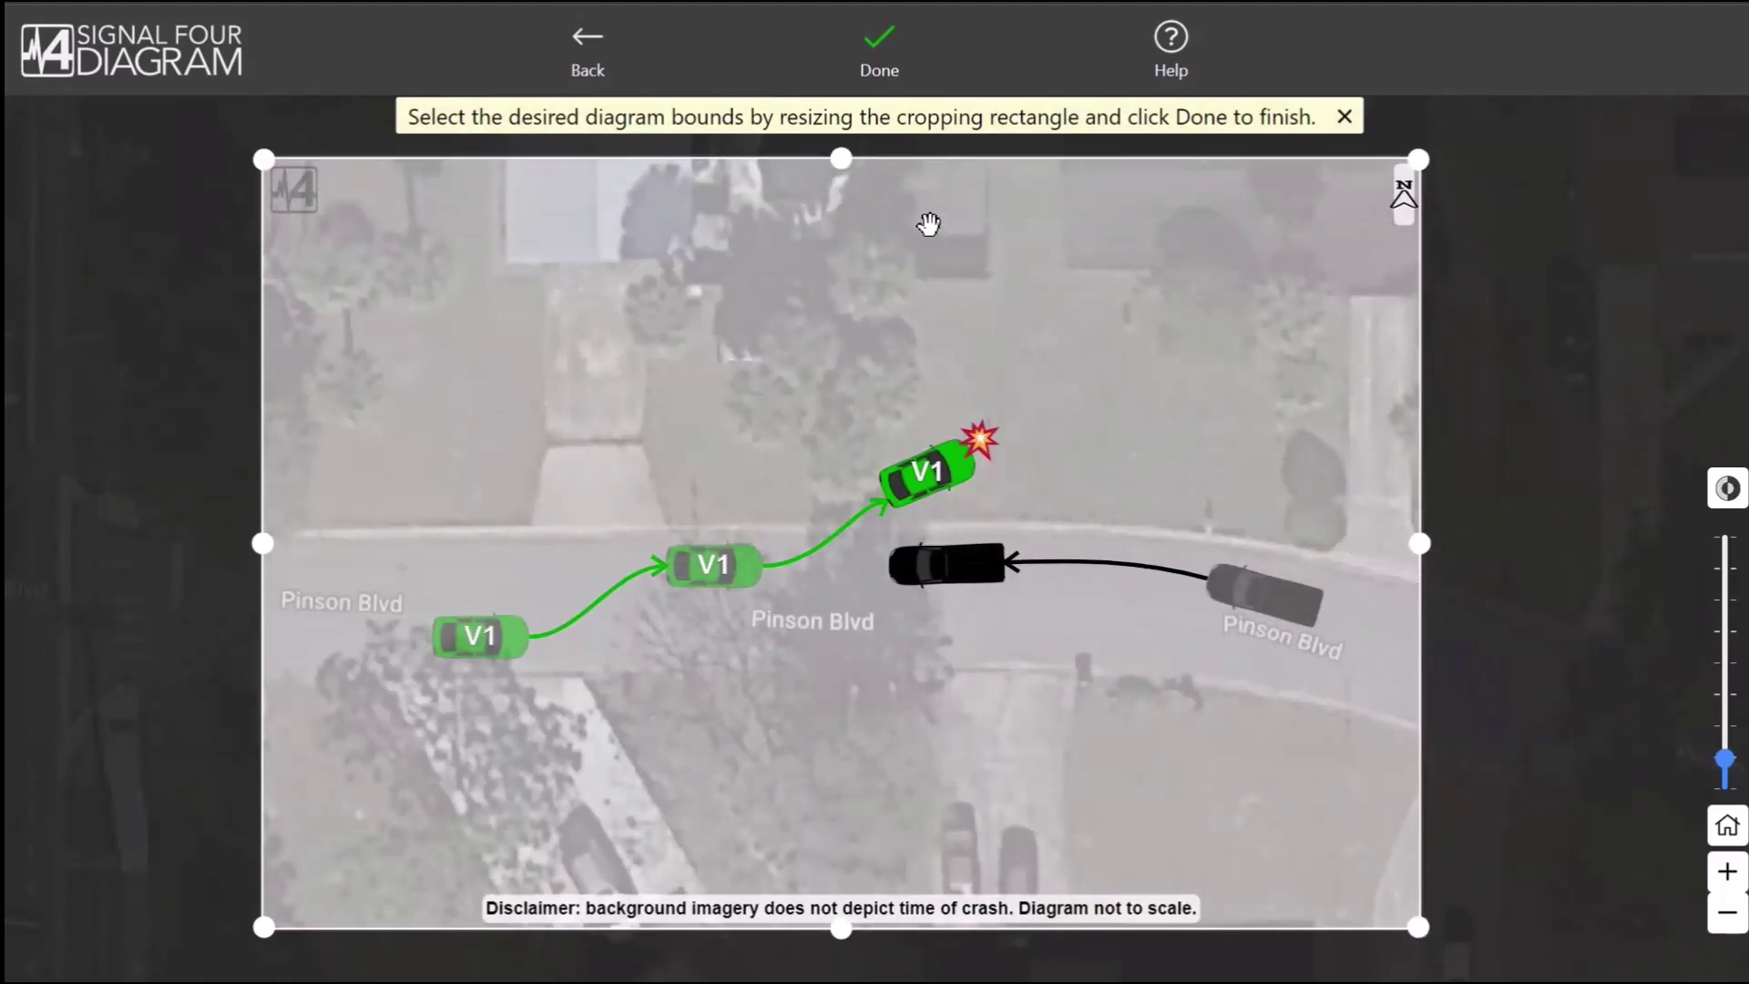
click(879, 48)
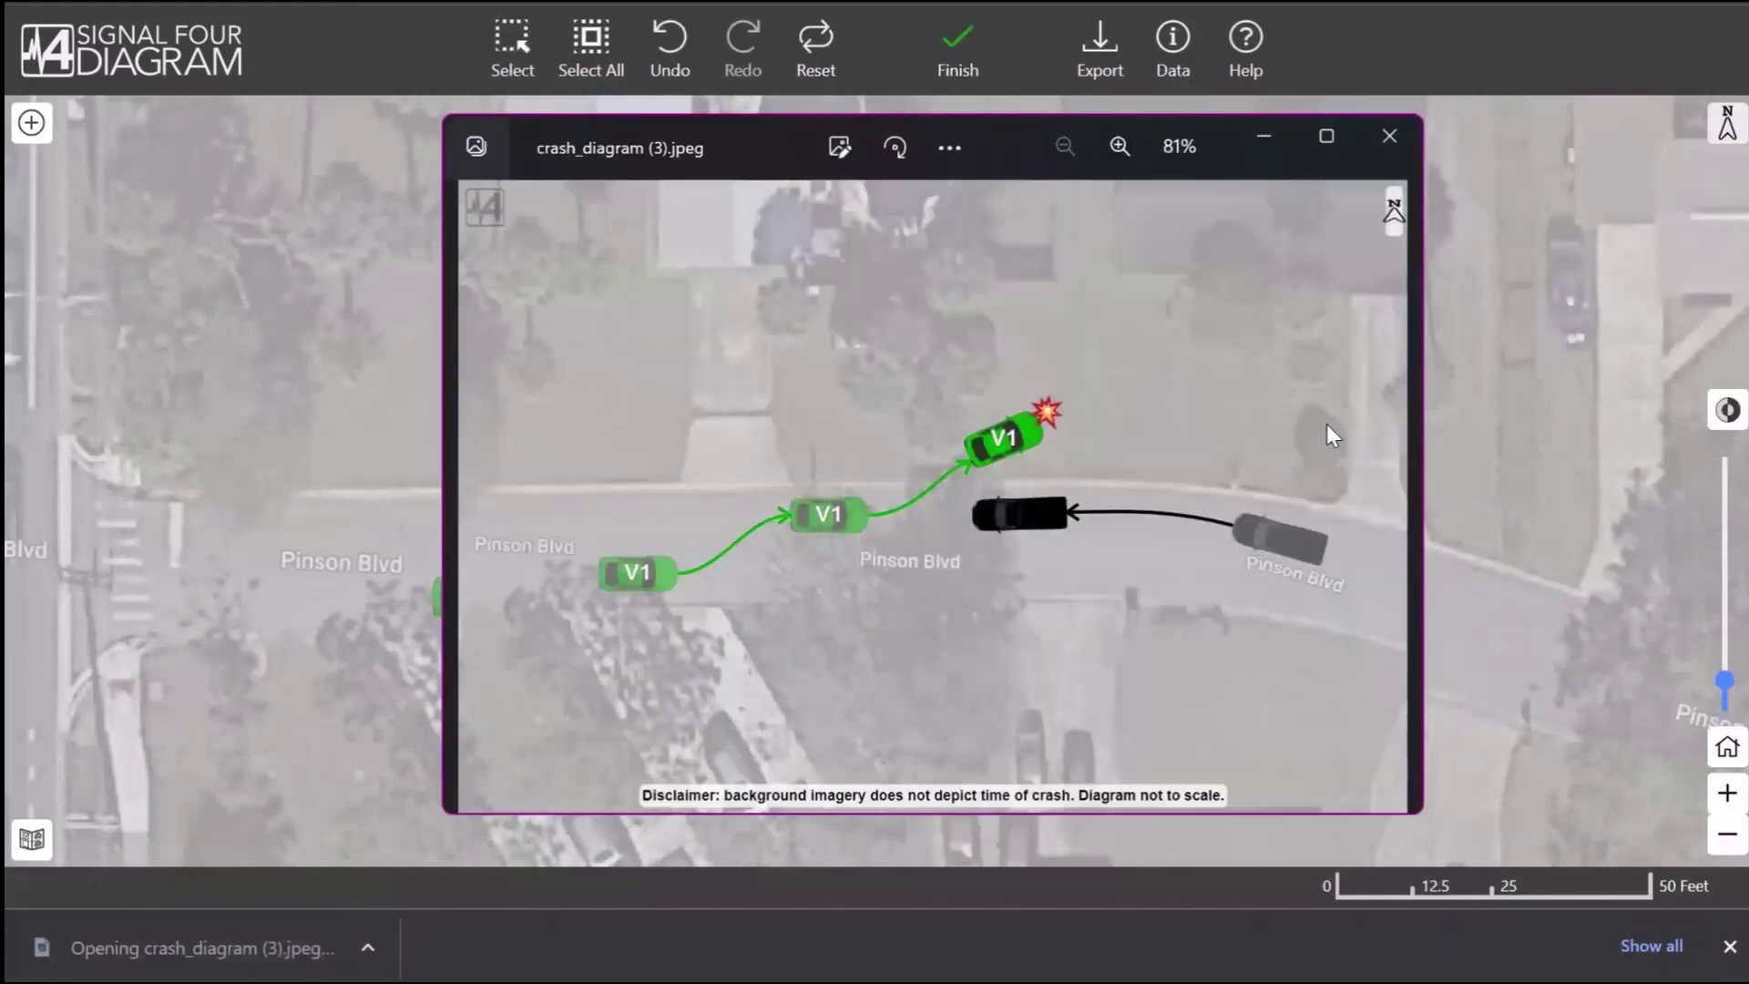
click(1391, 138)
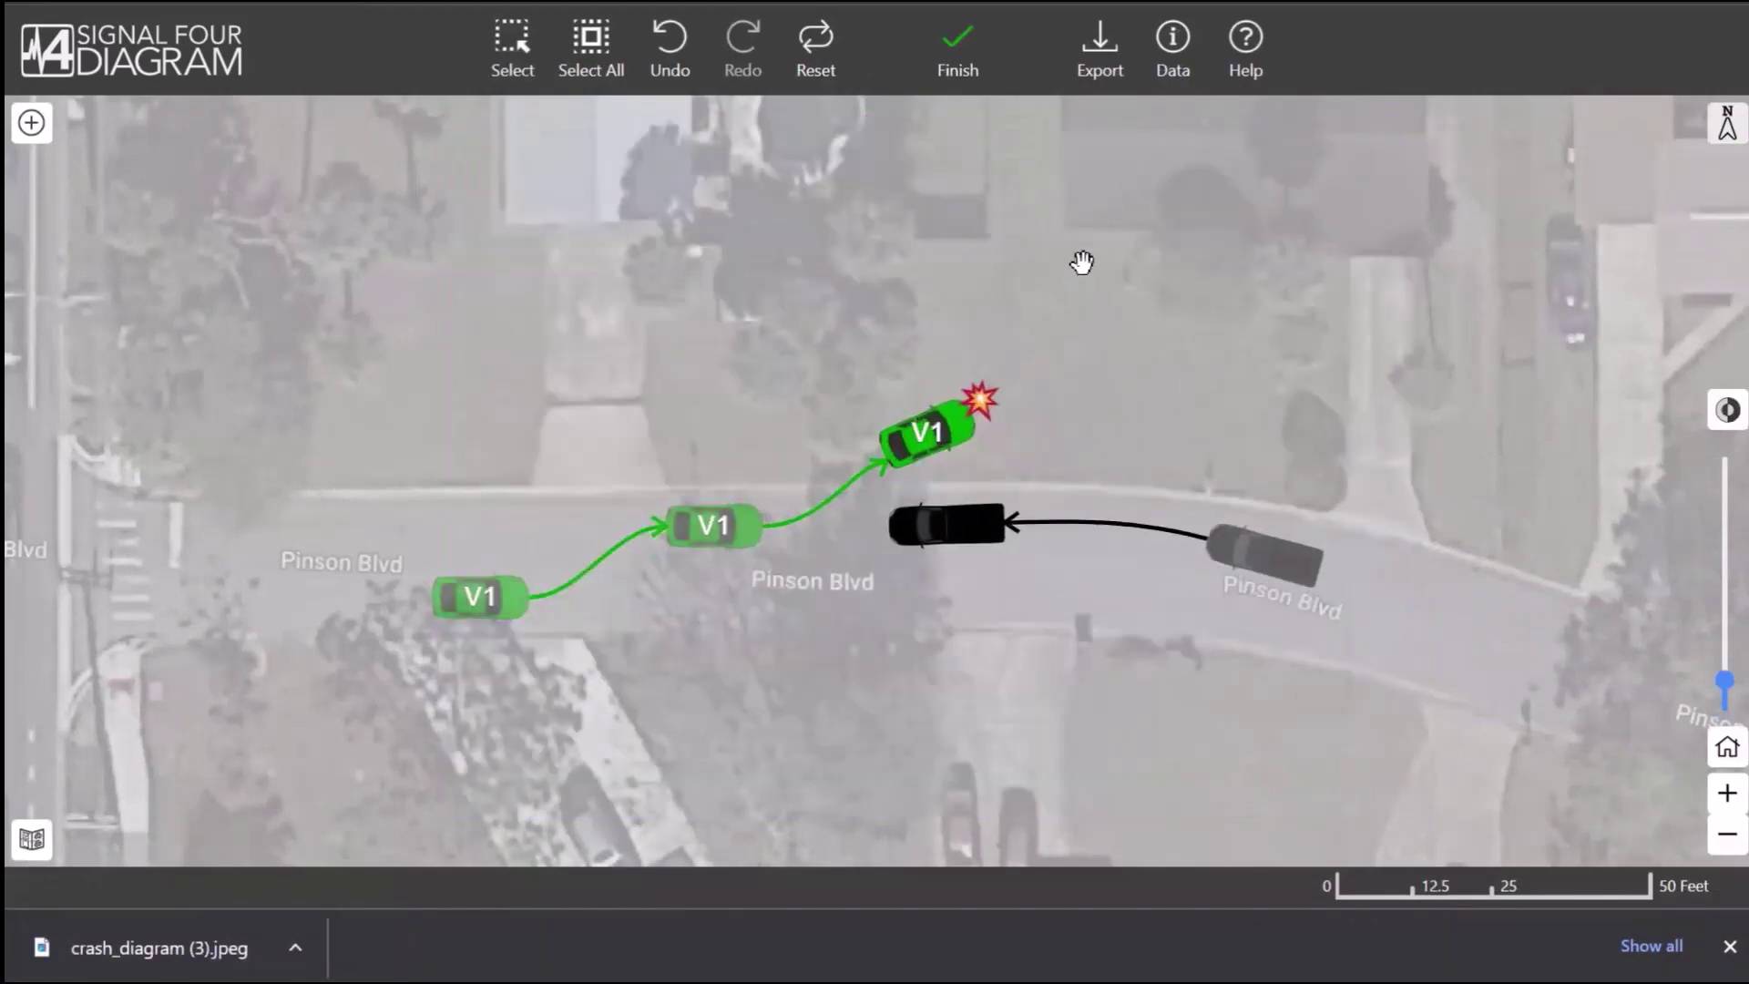